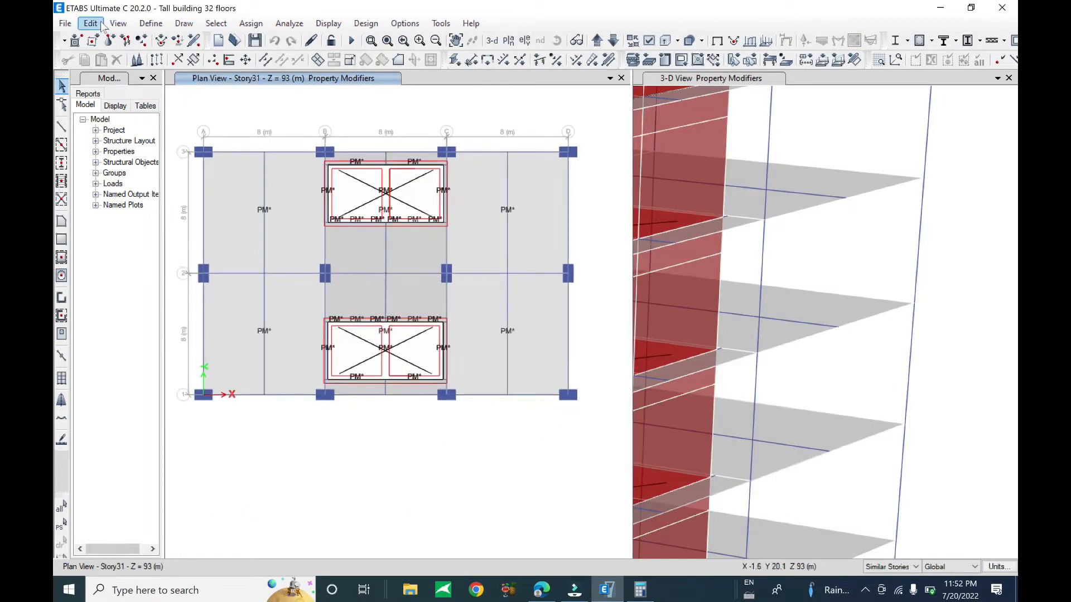
click(146, 24)
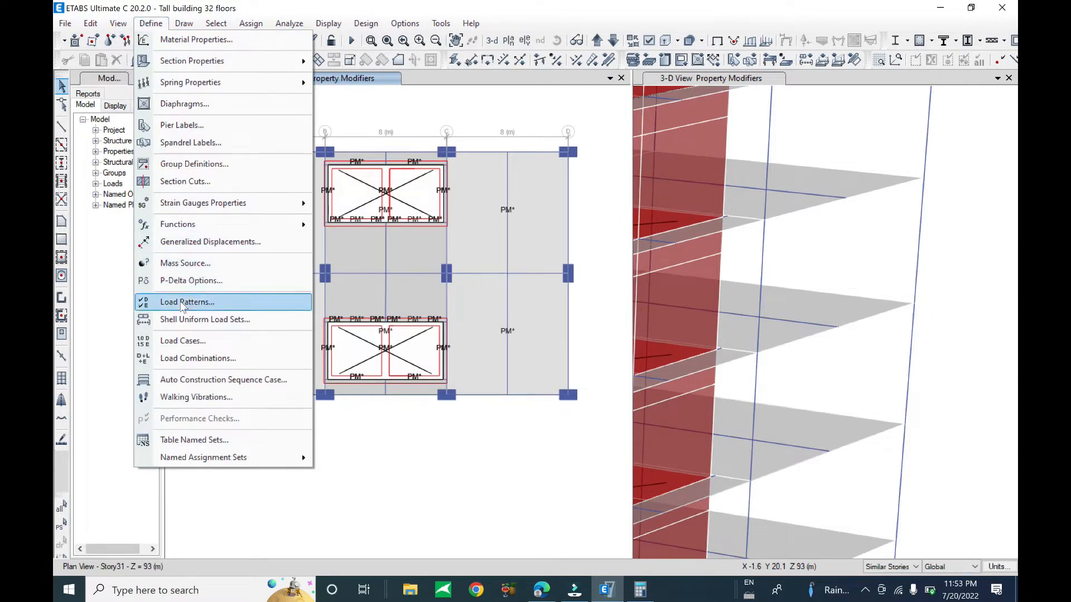
click(181, 340)
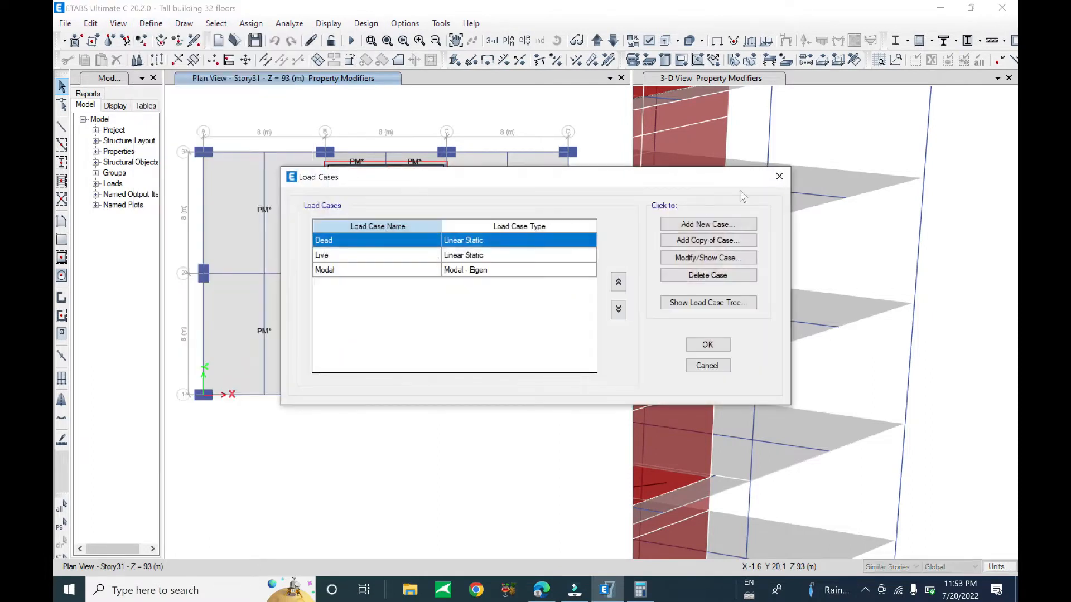
click(779, 177)
Step: Add a load pattern named WindX of type Wind with EUROCODE1 2005 as its auto lateral load
click(149, 24)
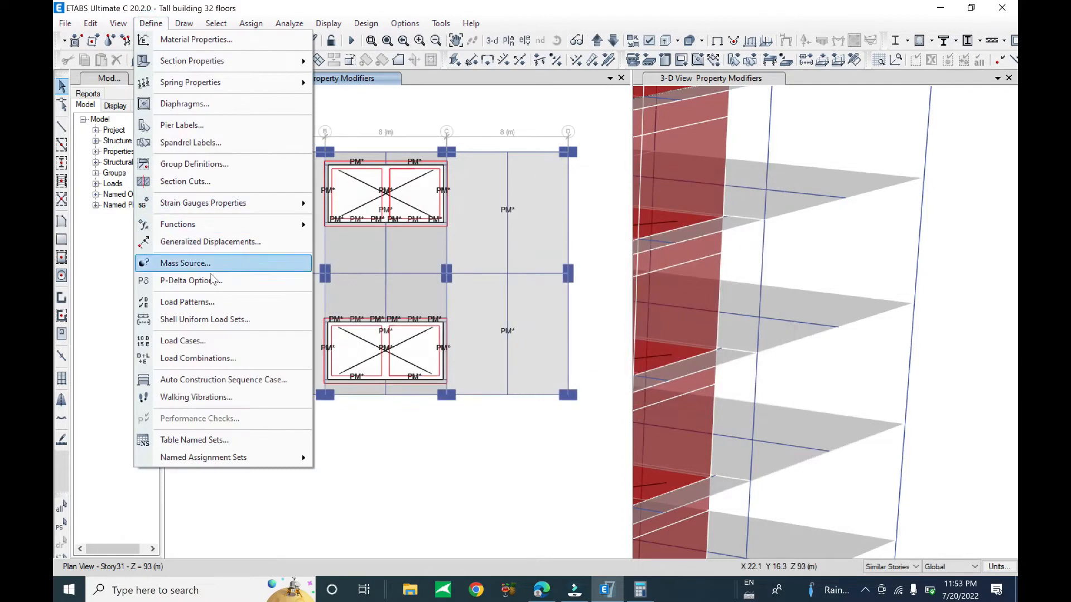
click(189, 302)
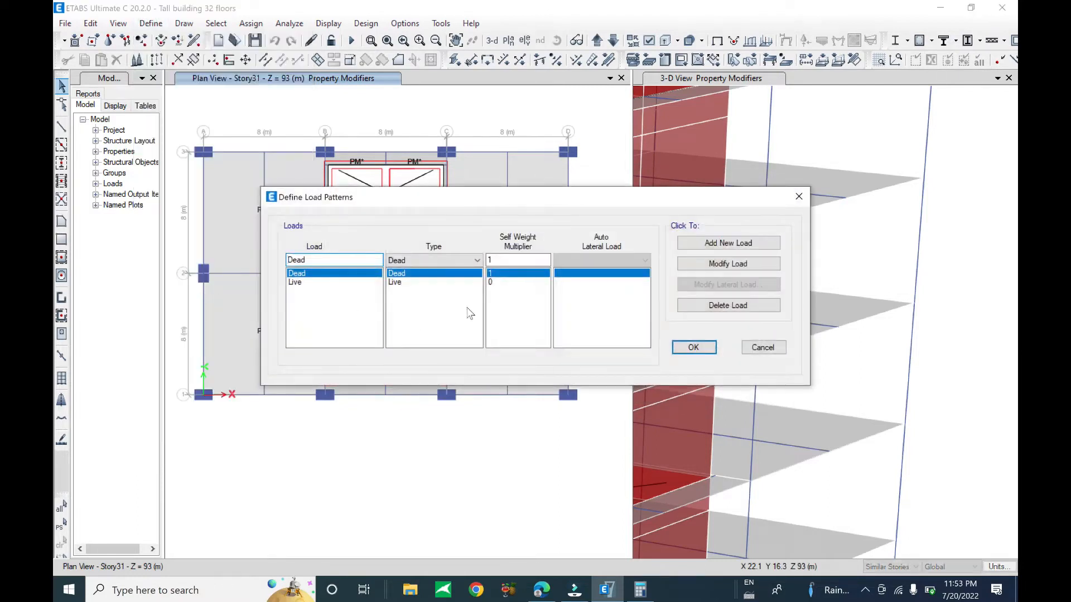
click(325, 259)
key(ctrl+a)
click(401, 260)
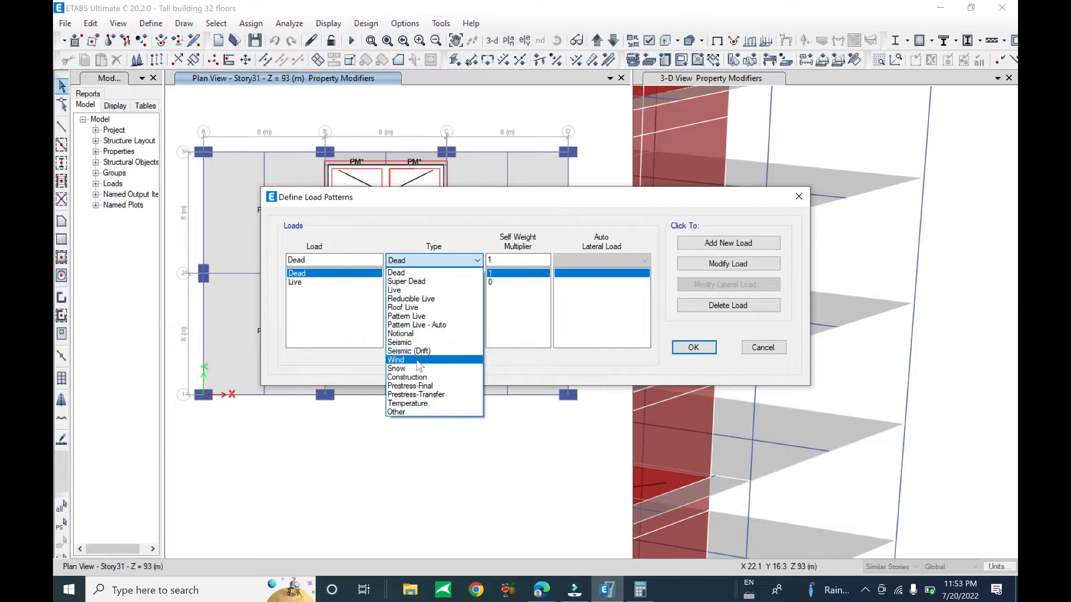
click(413, 360)
double_click(325, 260)
text(WindX)
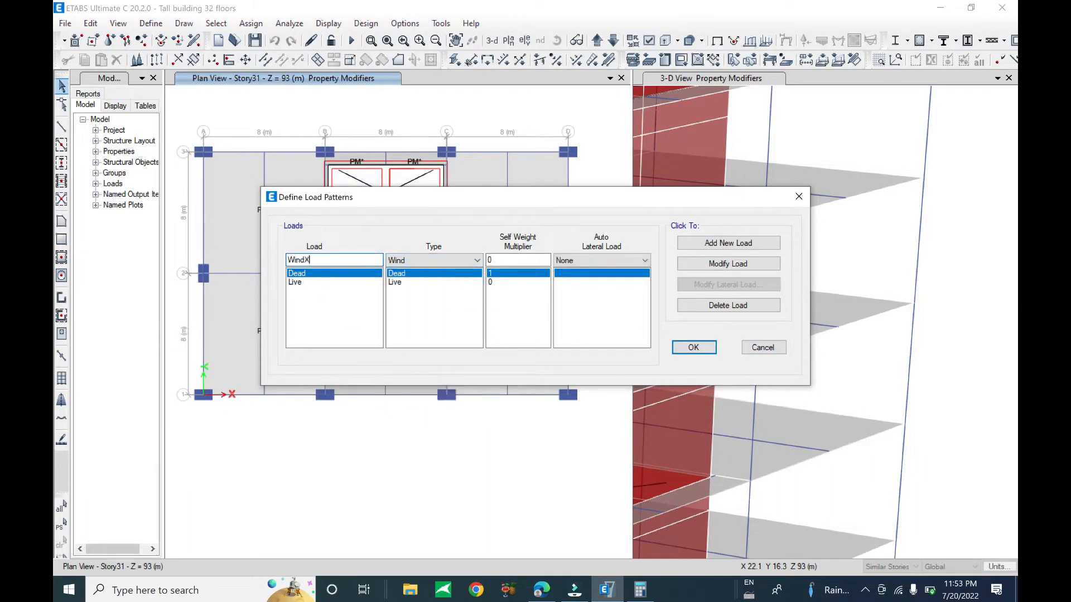
click(597, 260)
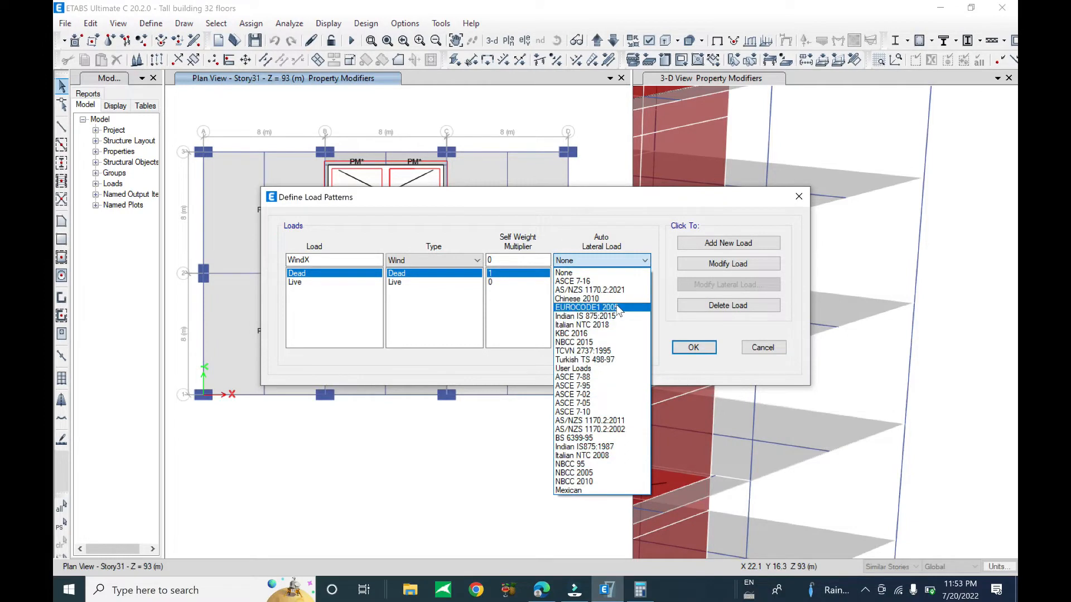
click(618, 309)
click(735, 244)
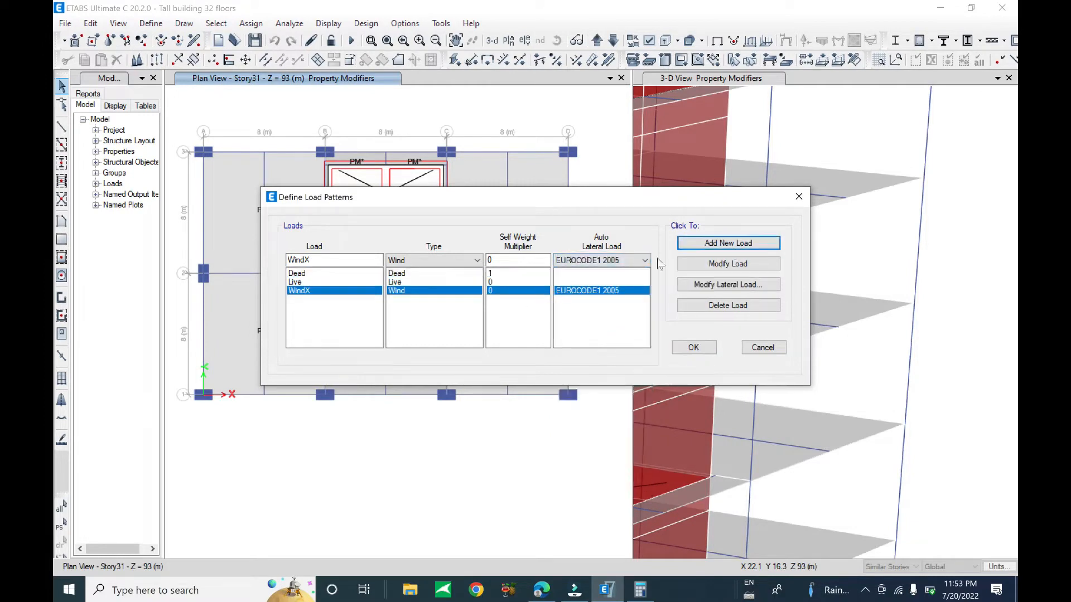
Step: Add a second Wind load pattern named WindY, also using the EUROCODE1 2005 auto lateral load
drag(311, 260, 304, 260)
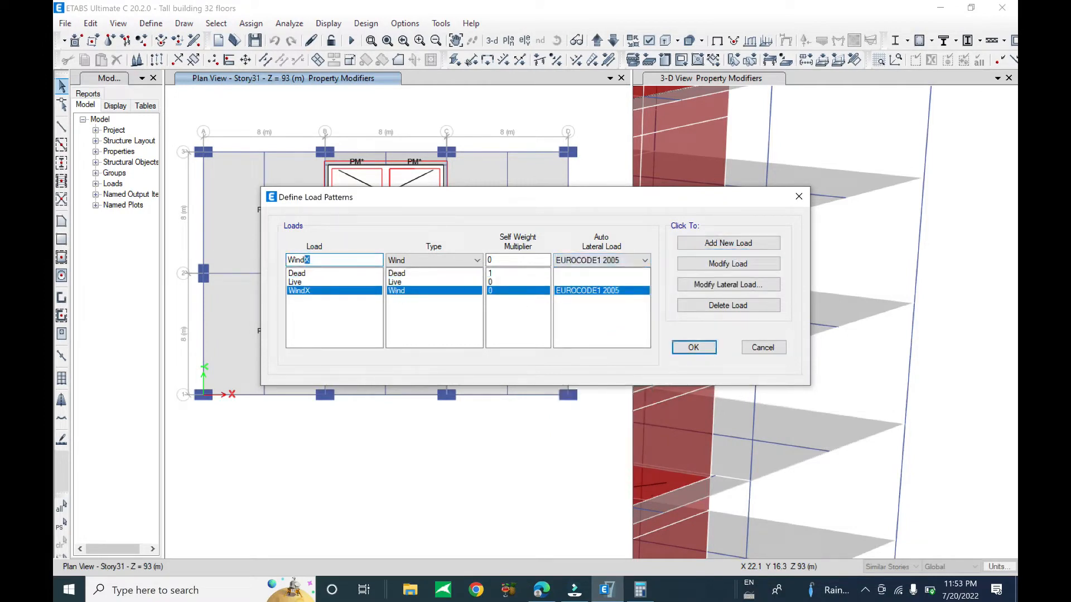
text(Y)
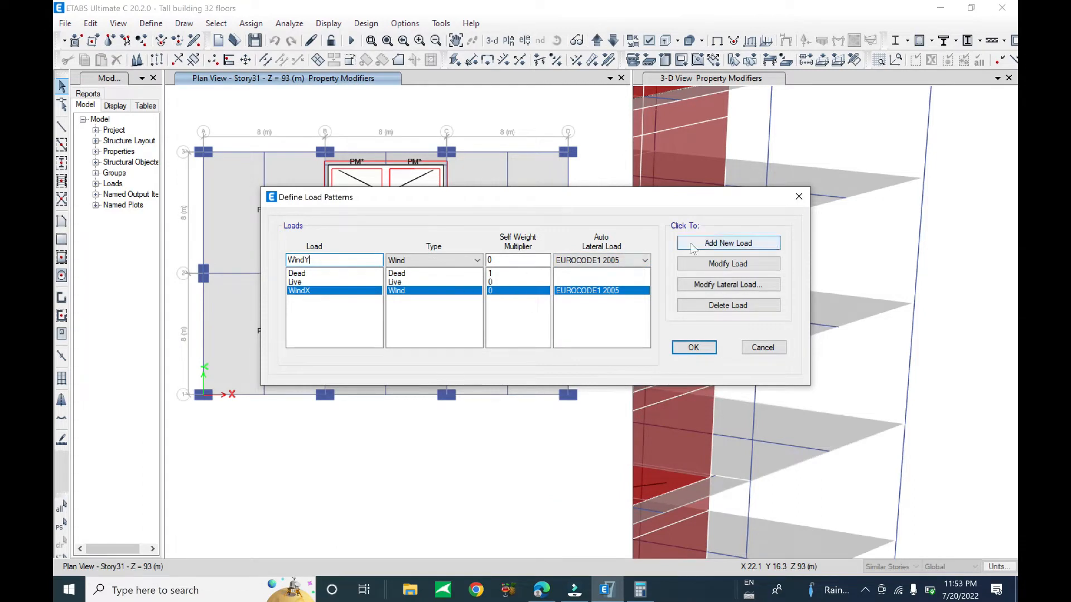
click(725, 244)
Step: In WindX's lateral load settings, set the wind velocity to 28 m/s and the bottom story to Story6, without a parapet
click(438, 291)
click(728, 284)
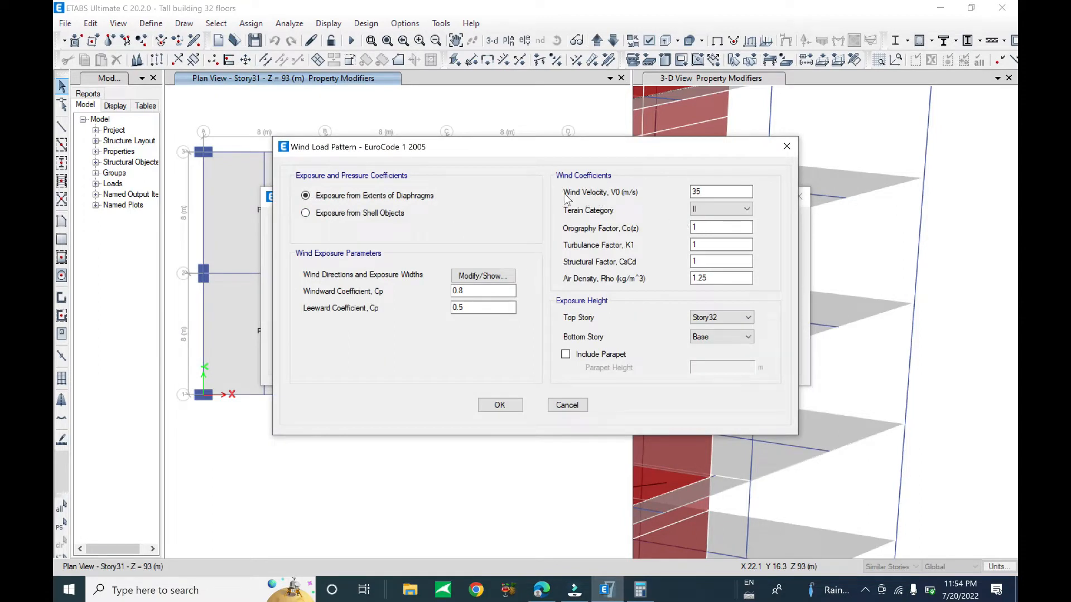
key(Tab)
text(28)
click(720, 337)
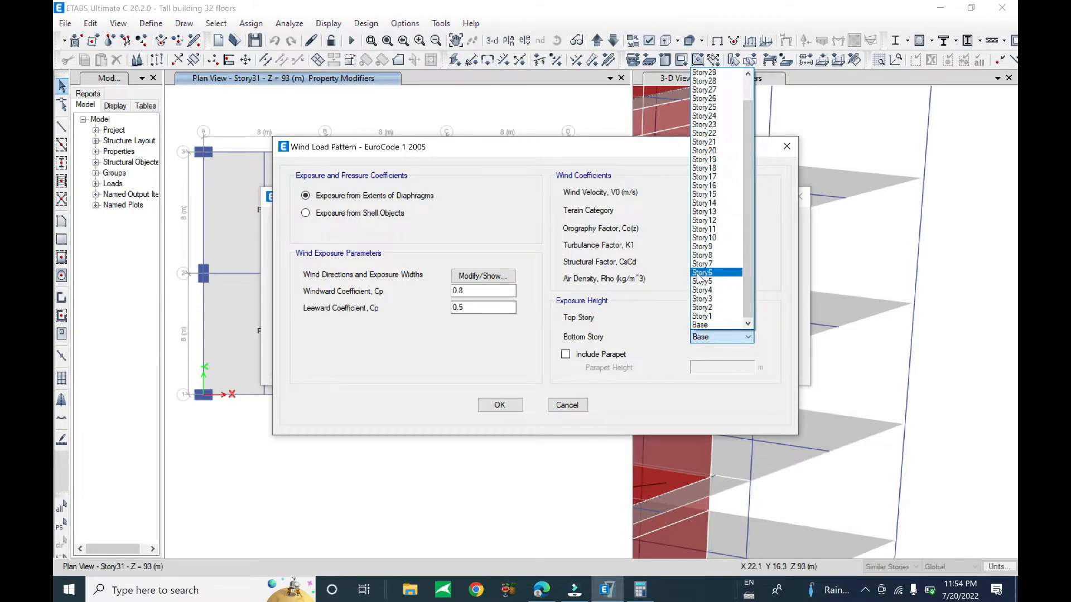
click(703, 273)
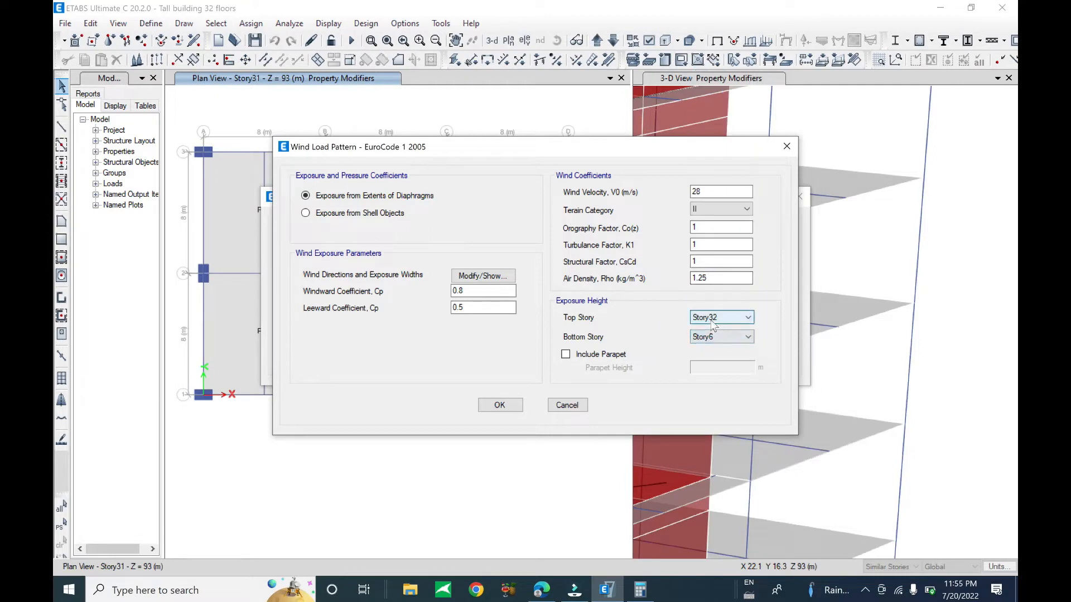
click(566, 355)
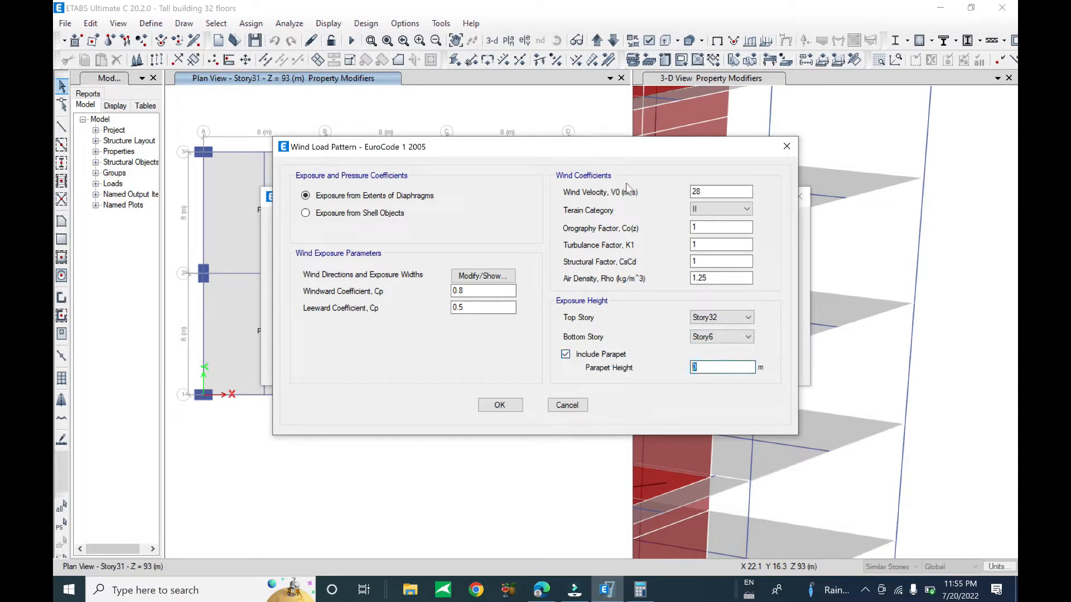
click(567, 356)
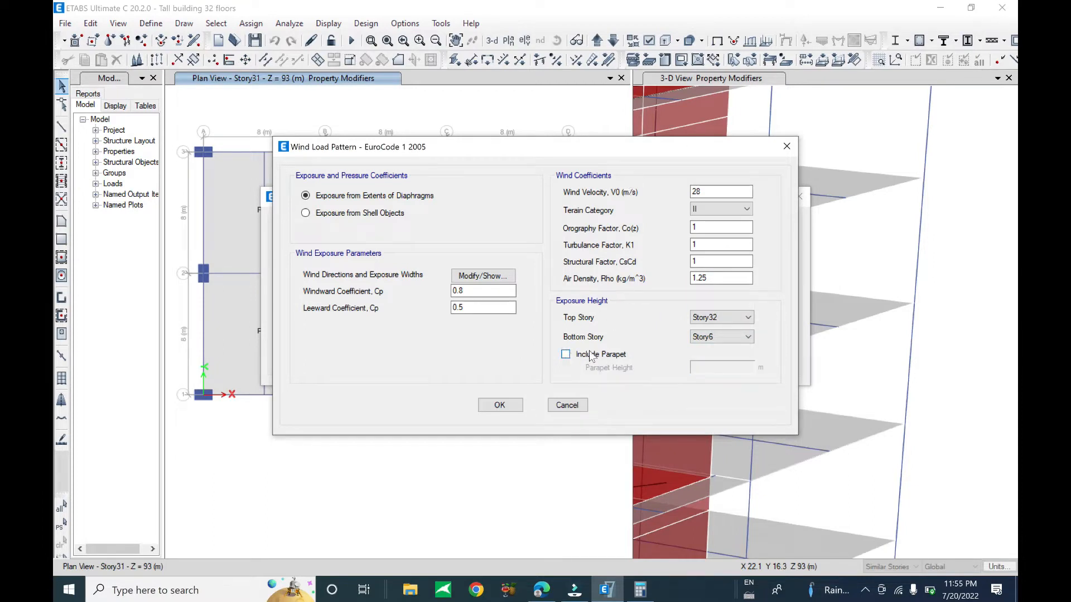
Step: Limit WindX's wind direction angles to 0 degrees and accept its lateral load settings
click(483, 276)
double_click(501, 120)
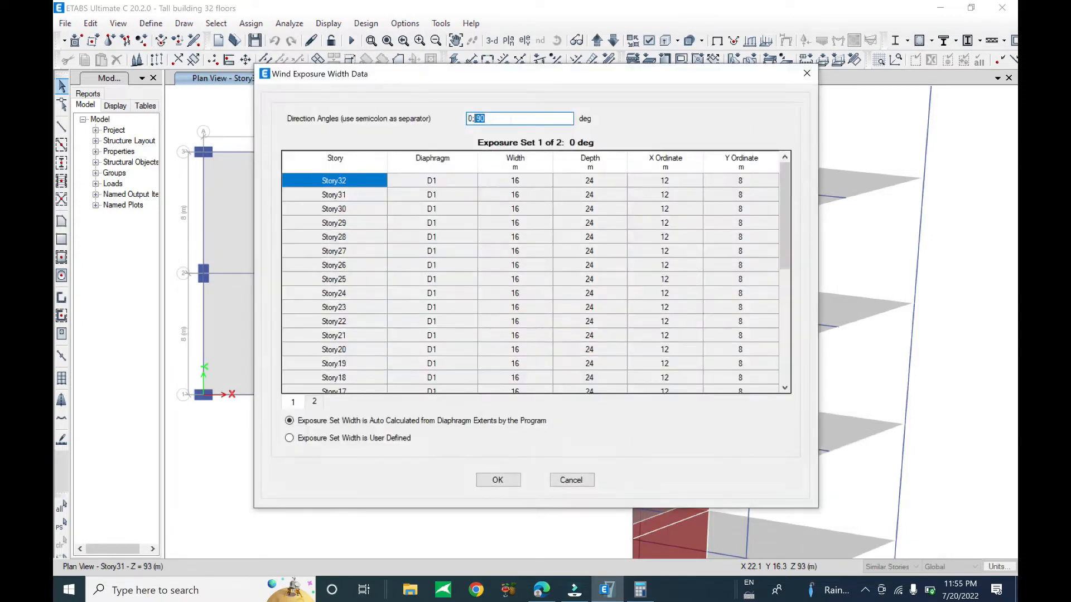
key(BackSpace)
click(497, 480)
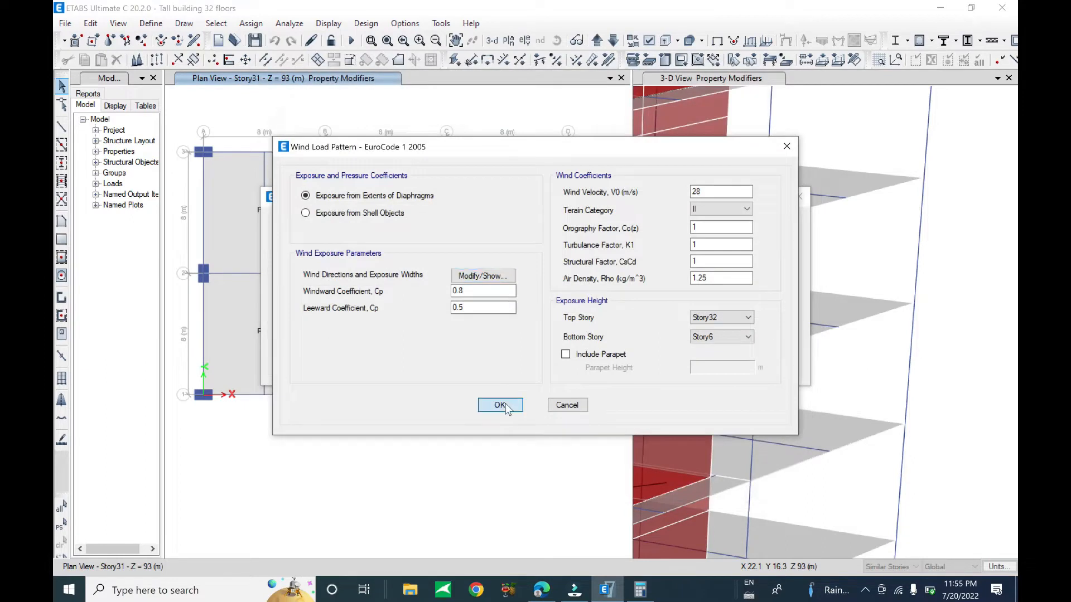
click(500, 406)
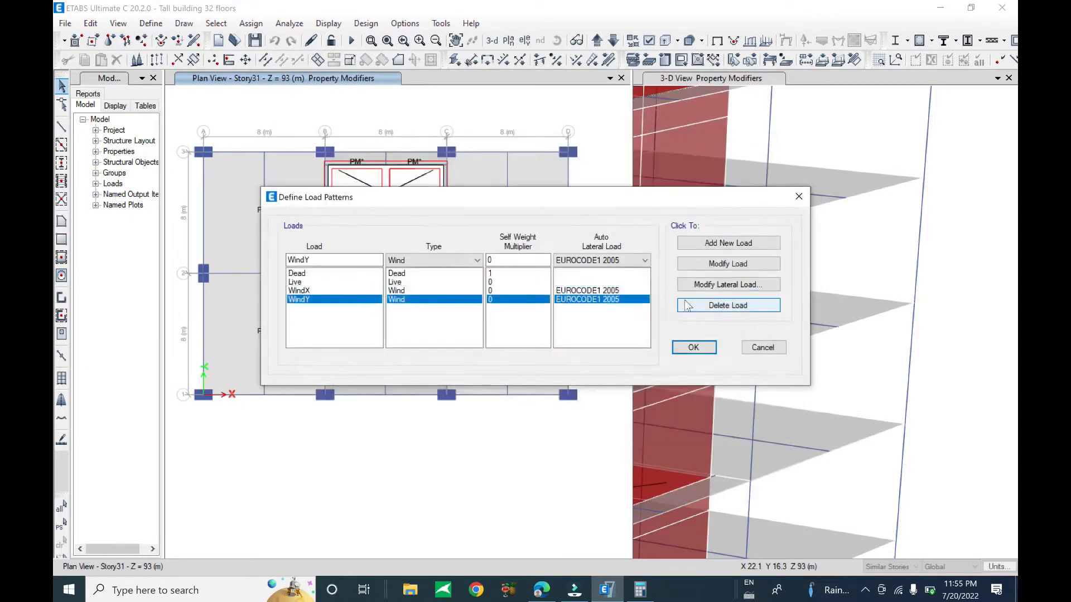
Step: In WindY's lateral load settings, set the wind velocity to 28 m/s and the bottom story to Story6
click(728, 284)
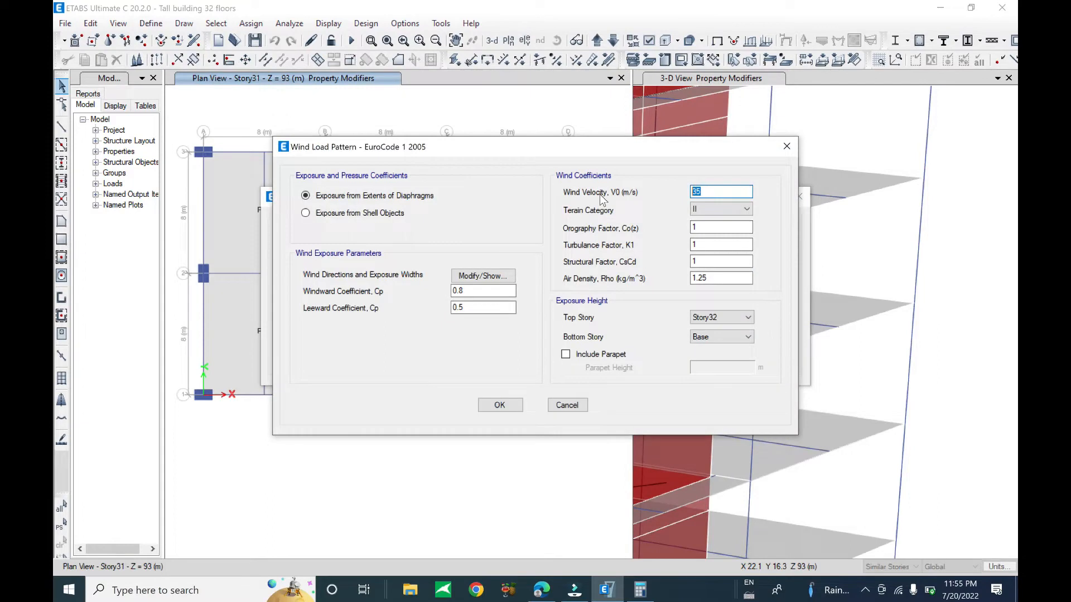
text(28)
click(714, 337)
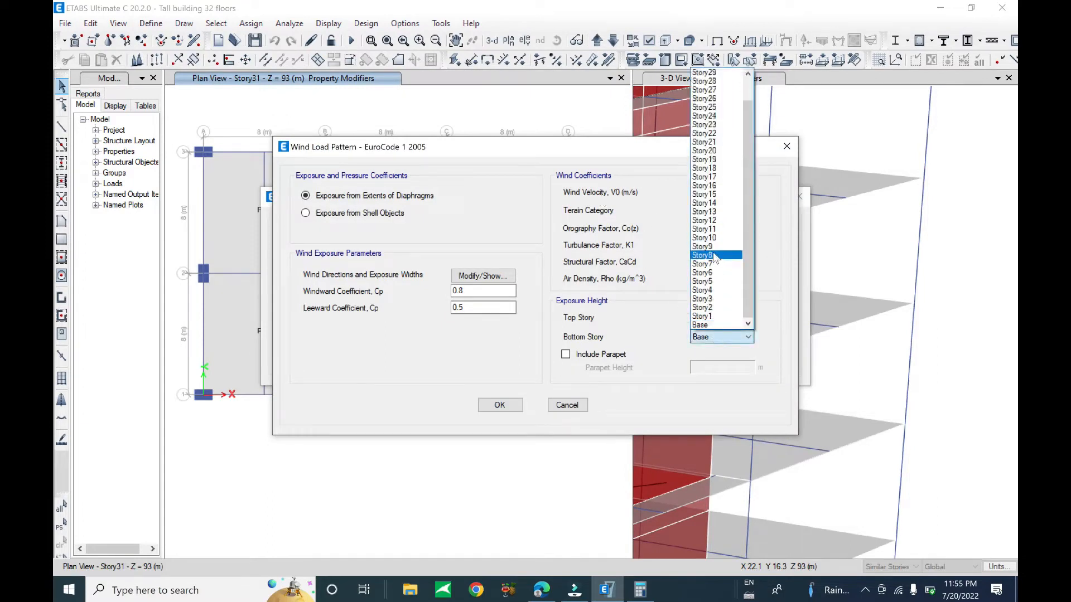
click(716, 274)
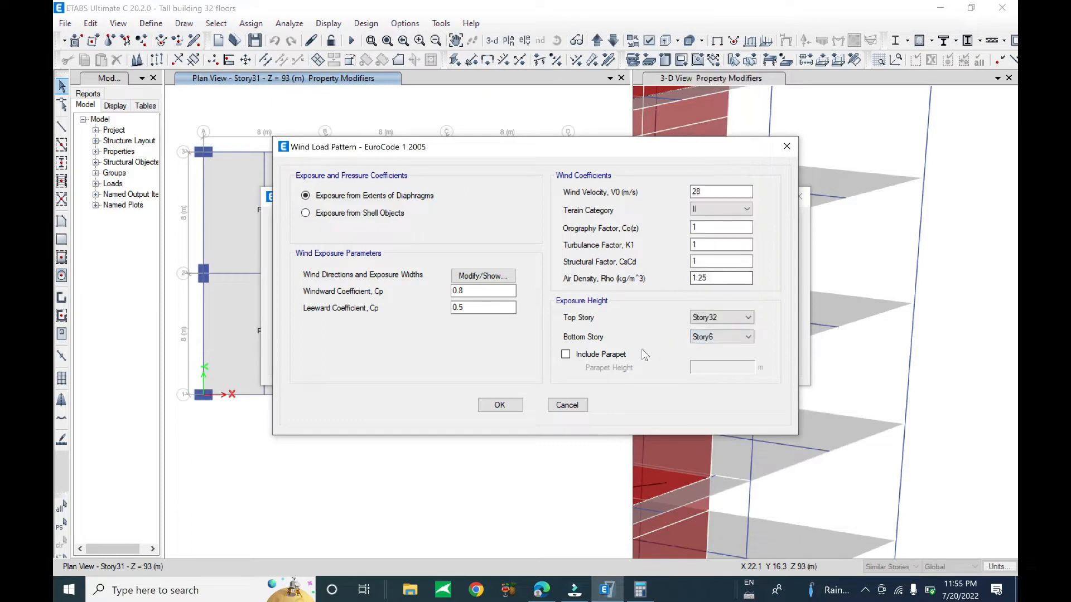
Step: Limit WindY's wind direction angles to 90 degrees and accept its lateral load settings
click(482, 276)
drag(477, 119, 467, 119)
key(BackSpace)
click(493, 481)
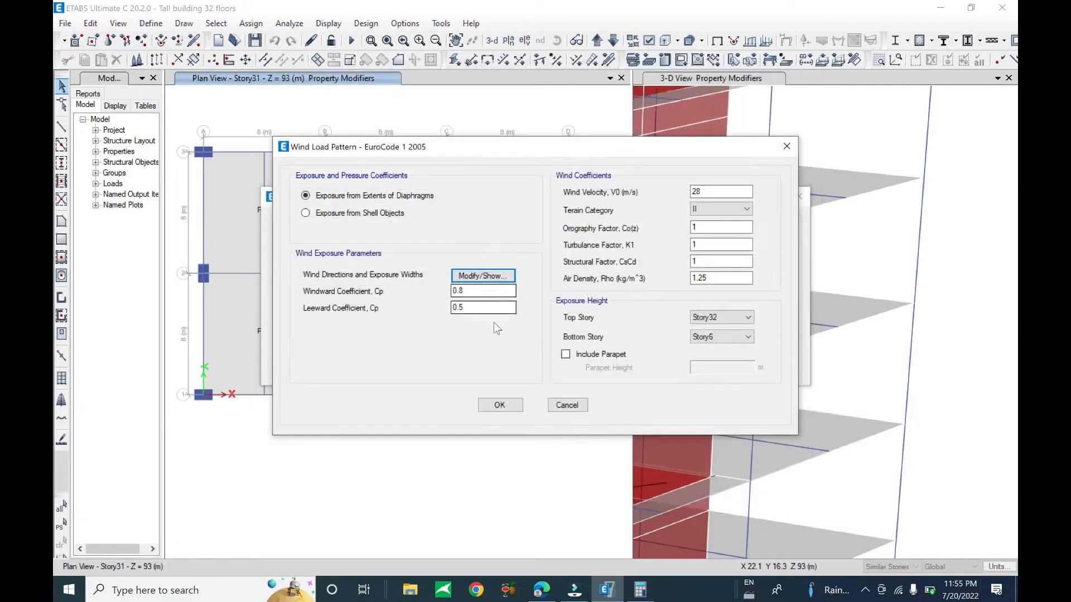
click(499, 406)
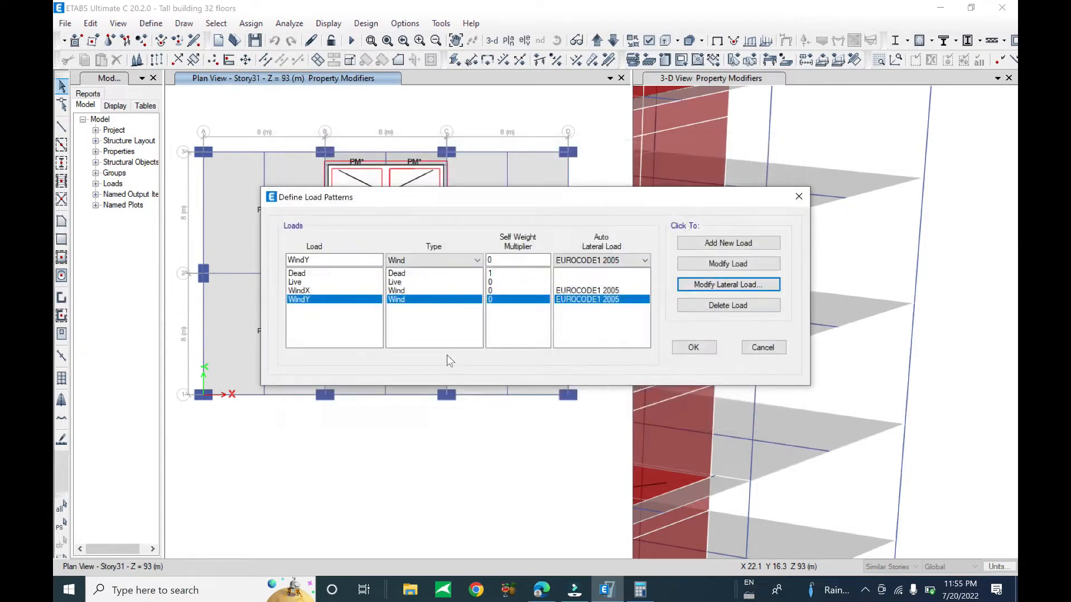
Step: Review the lateral load settings of the WindX and WindY patterns
click(411, 291)
click(703, 284)
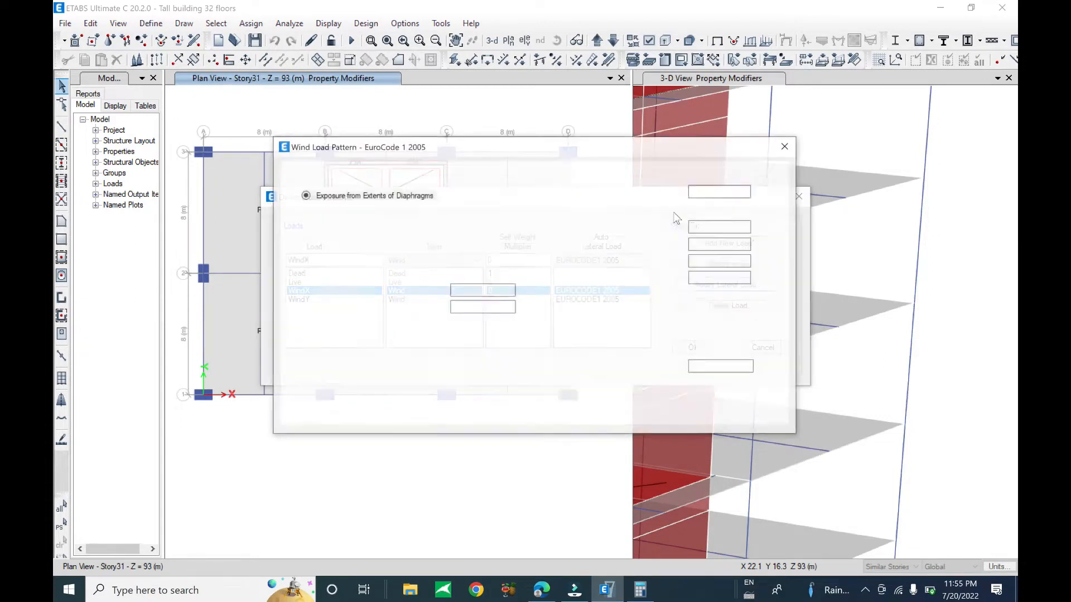
click(500, 405)
click(519, 300)
click(697, 286)
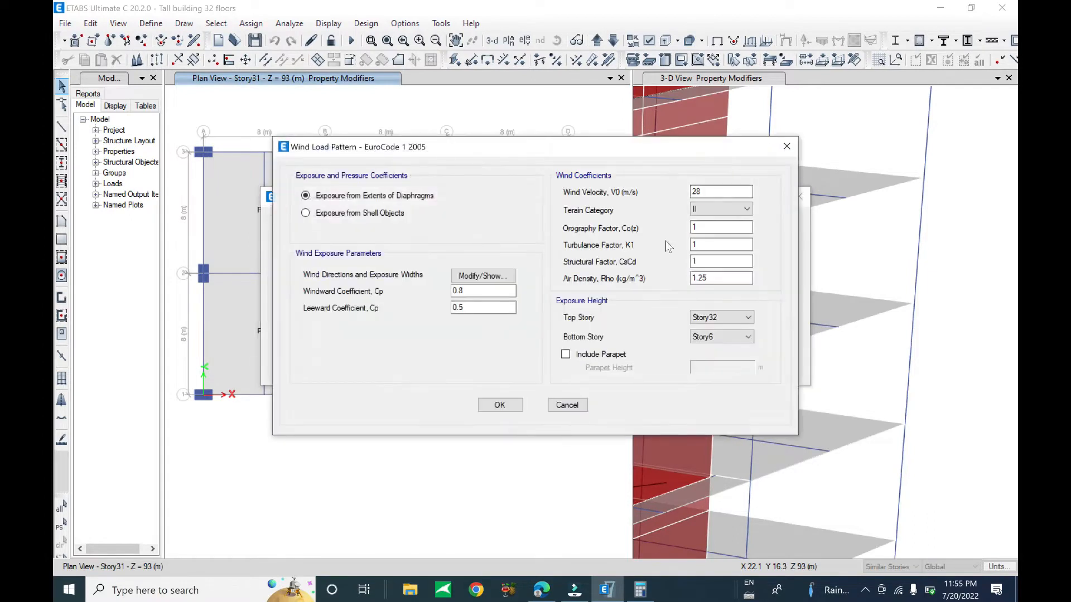
click(499, 405)
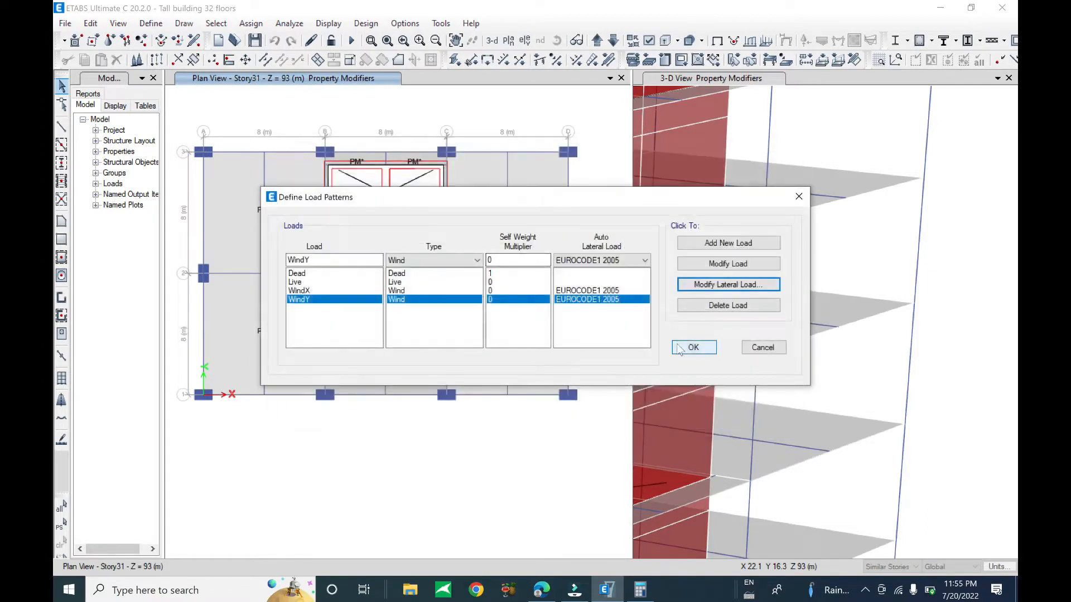
Step: Accept the load pattern definitions and save the model
click(694, 347)
click(67, 24)
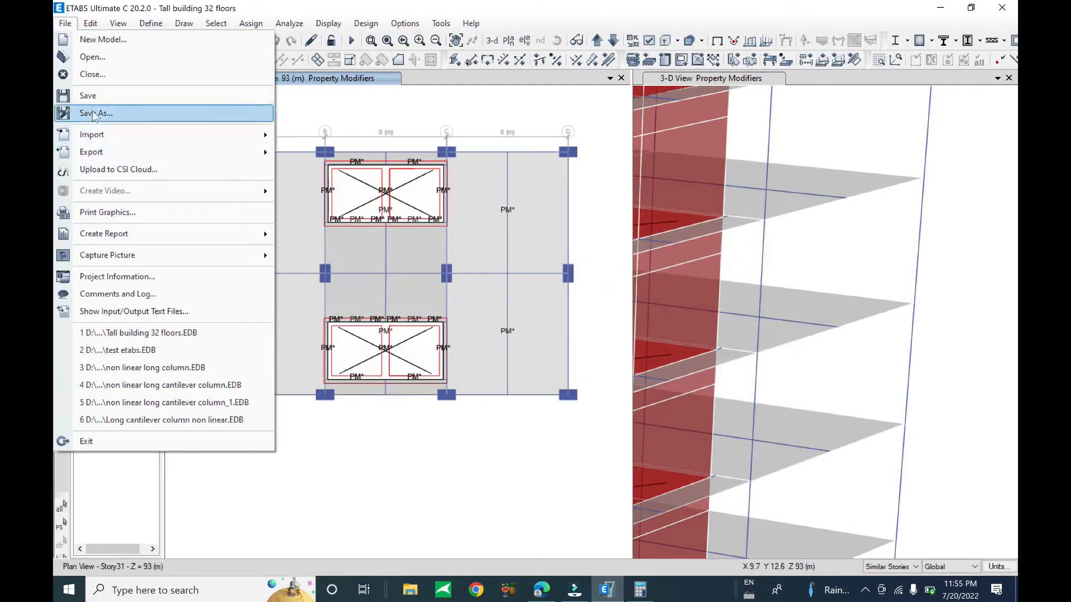
click(90, 91)
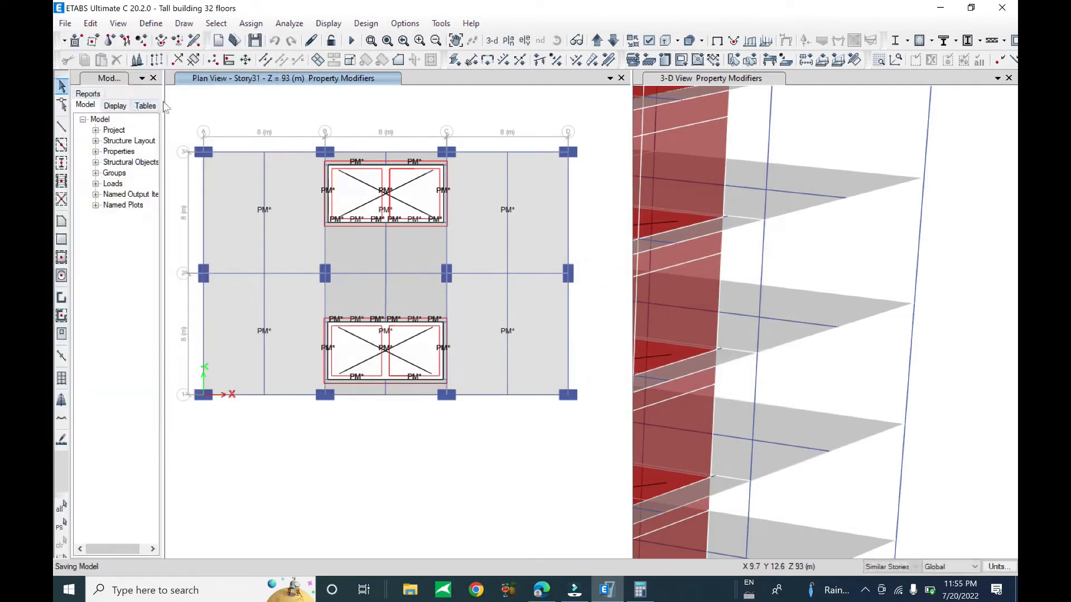
Step: Add a load pattern named Notional of type Notional with the Auto lateral load
click(150, 23)
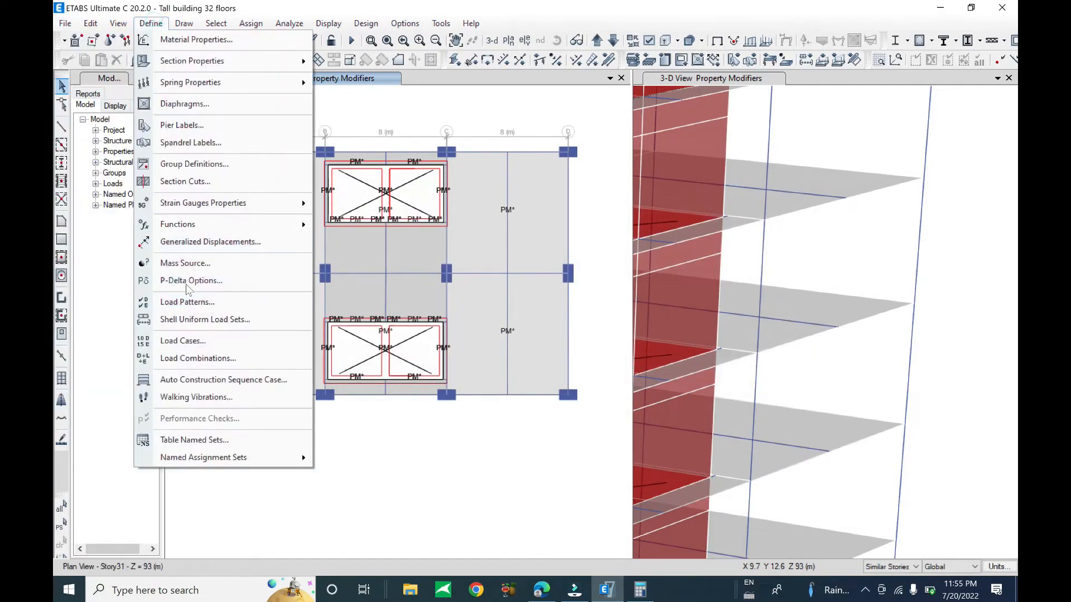
click(184, 302)
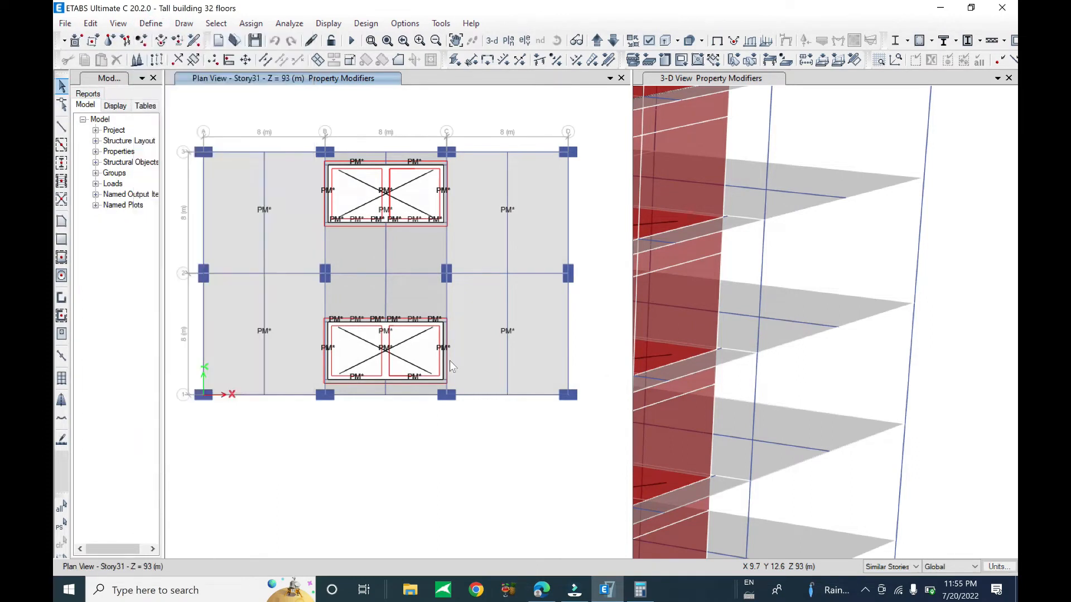
click(442, 261)
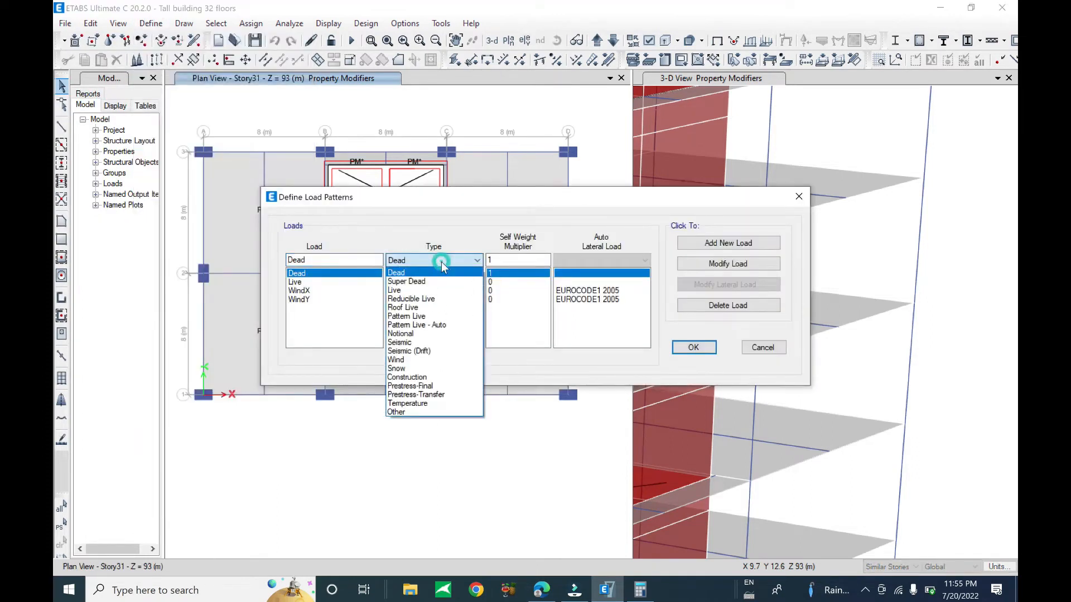
click(419, 335)
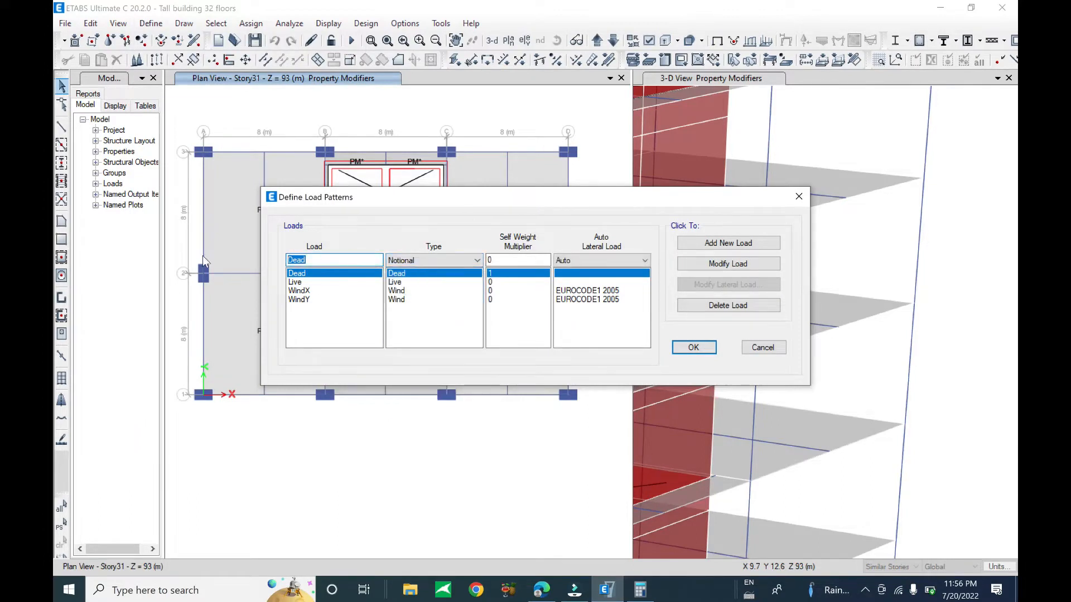
text(Notional)
click(716, 245)
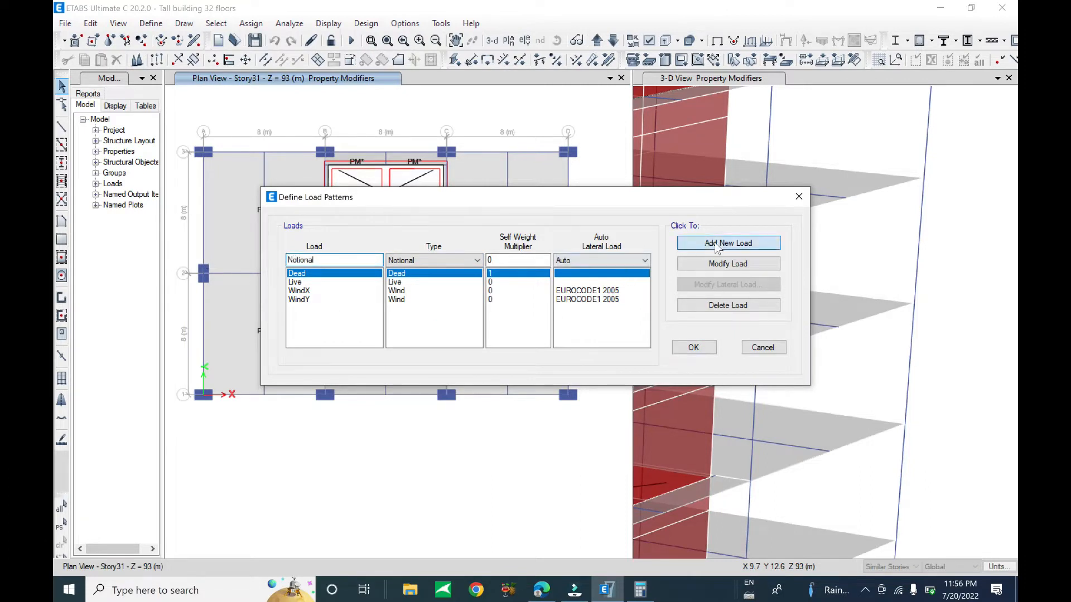
Step: Open the Notional pattern's auto notional load settings and choose Dead as the base load pattern
click(725, 285)
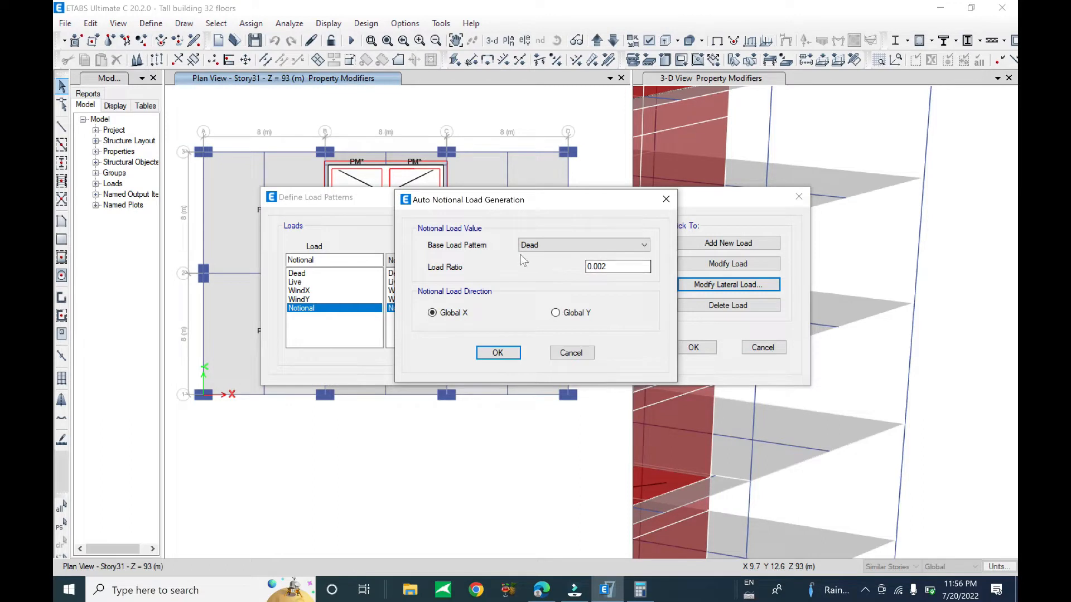
click(549, 246)
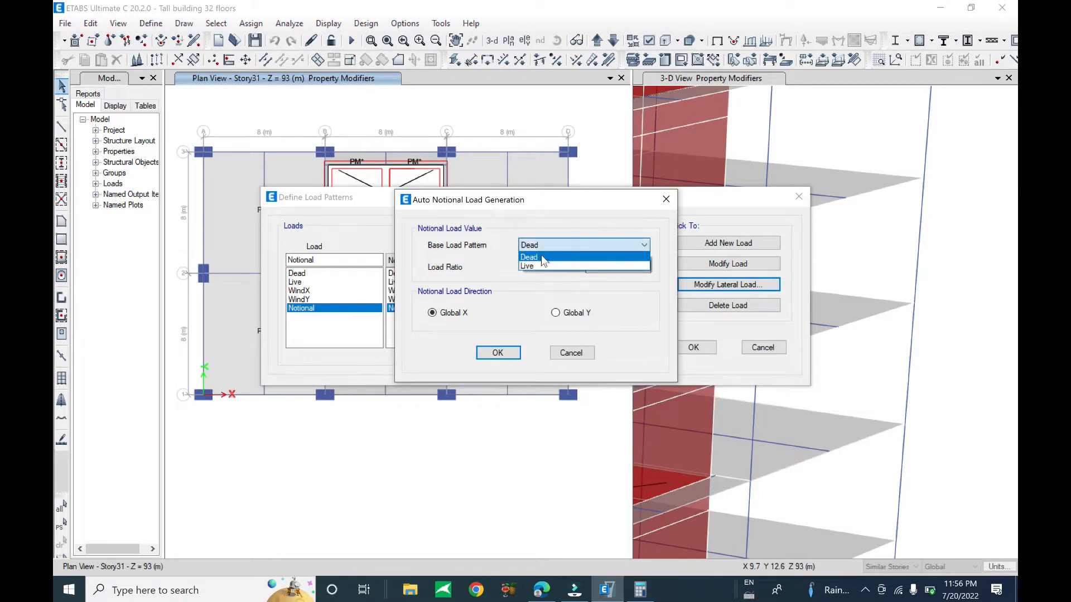
click(541, 256)
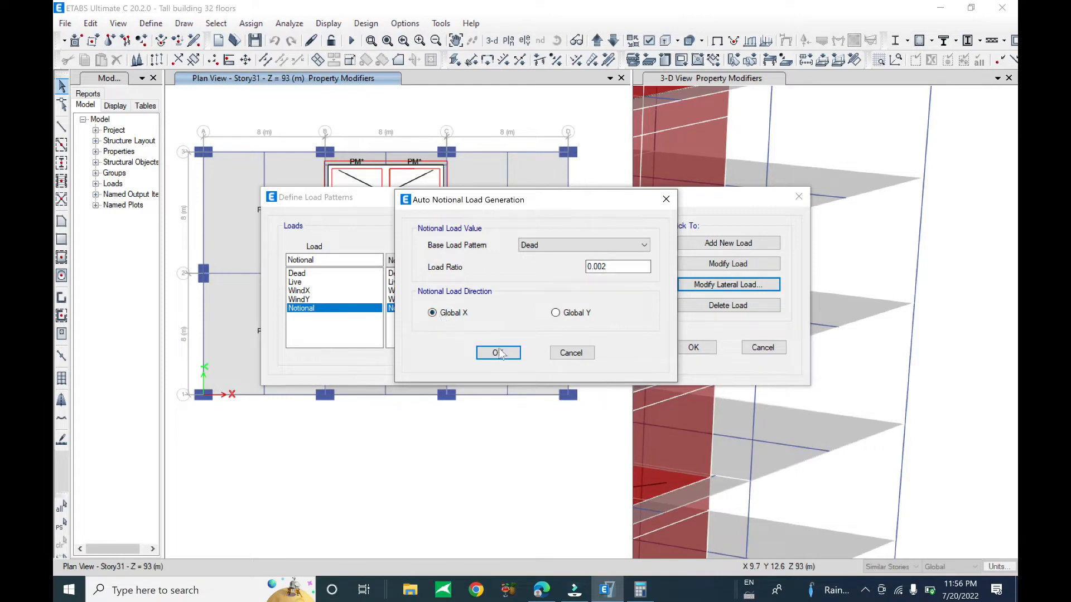
click(584, 245)
click(584, 241)
click(584, 242)
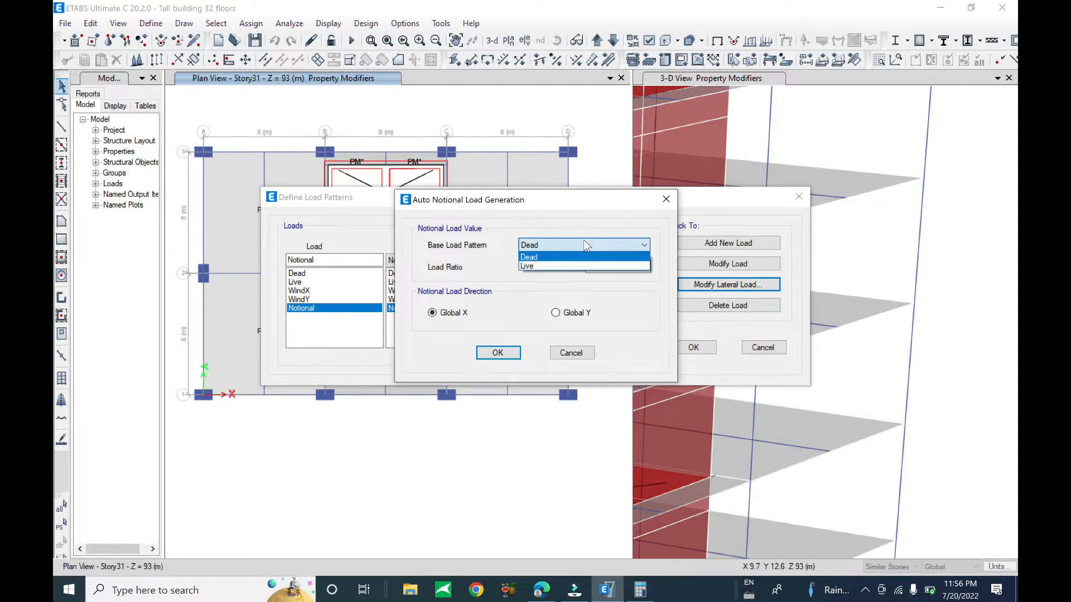
click(584, 241)
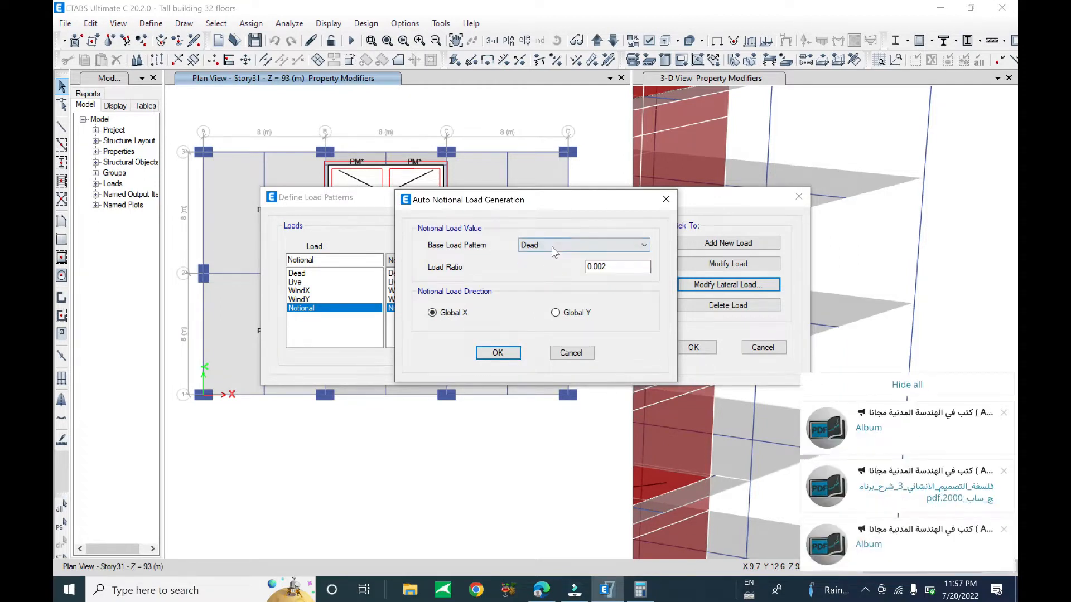
click(907, 385)
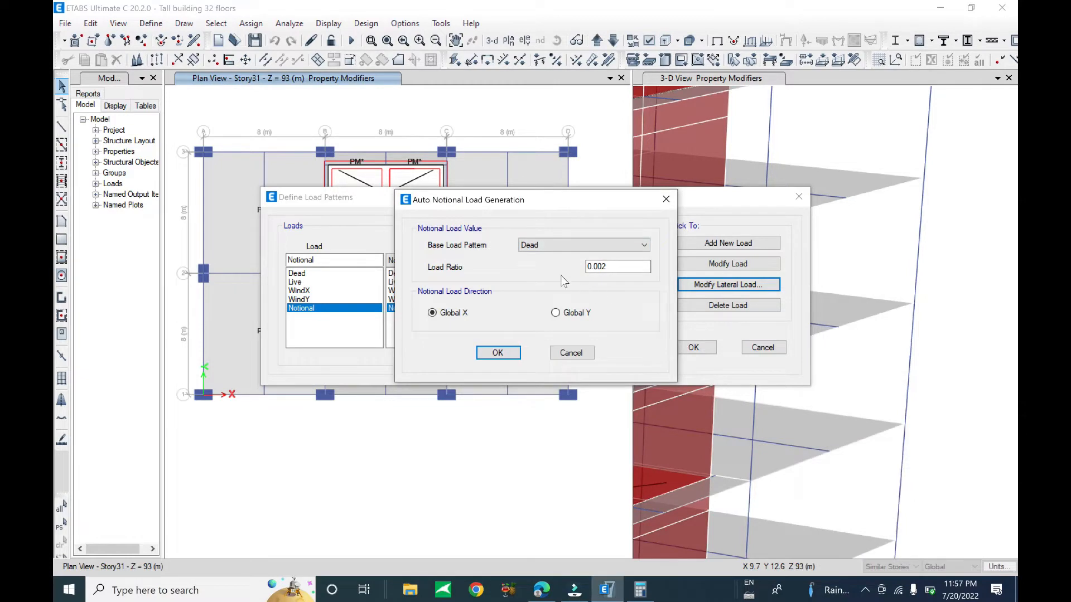
click(544, 245)
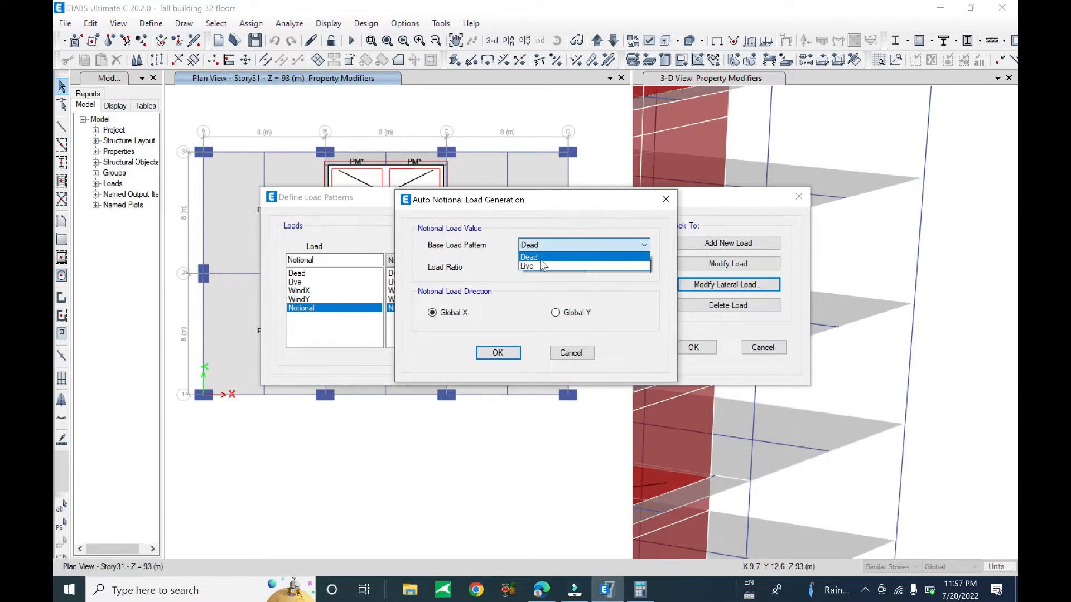
click(541, 260)
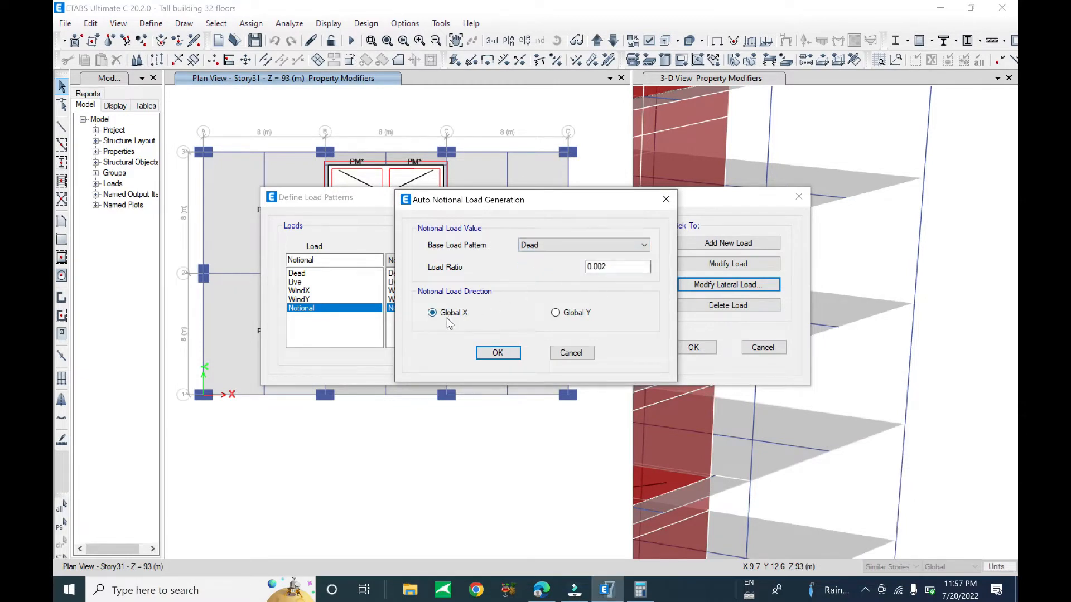
Step: Set the Notional pattern's load ratio to 0.003 and accept its notional load settings
click(606, 267)
key(BackSpace)
text(3)
click(498, 353)
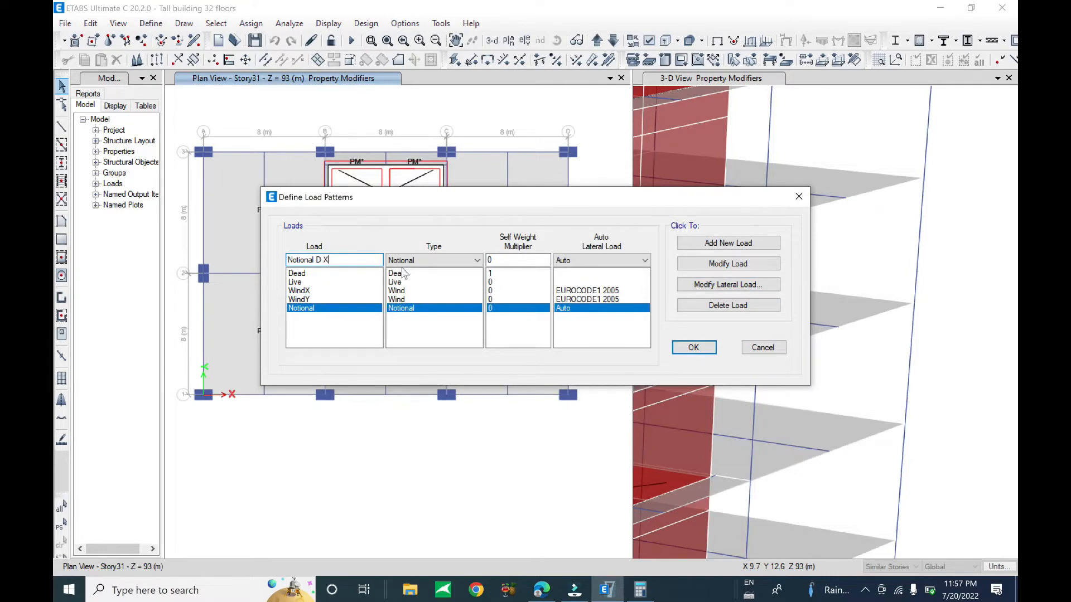
Step: Check the Notional pattern's lateral load settings and rename the pattern to Notional dead X
click(727, 284)
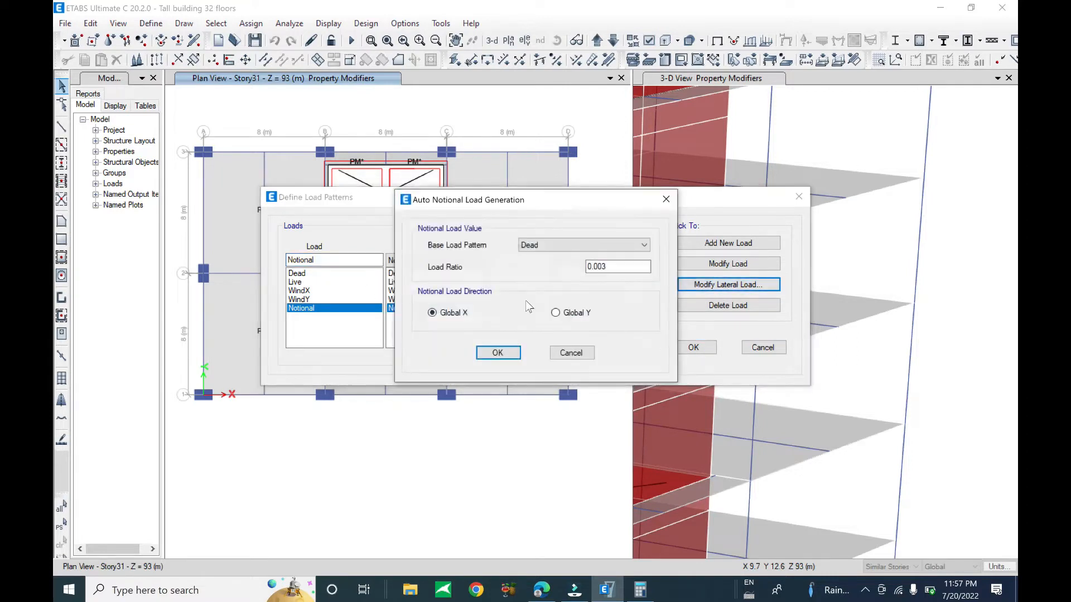
click(502, 353)
click(710, 267)
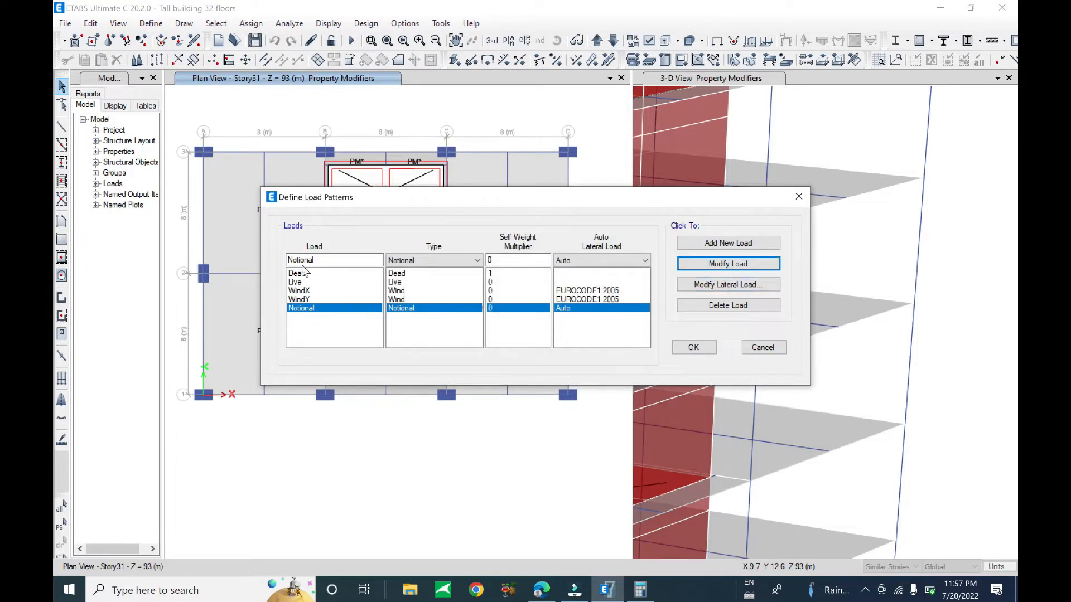
click(331, 261)
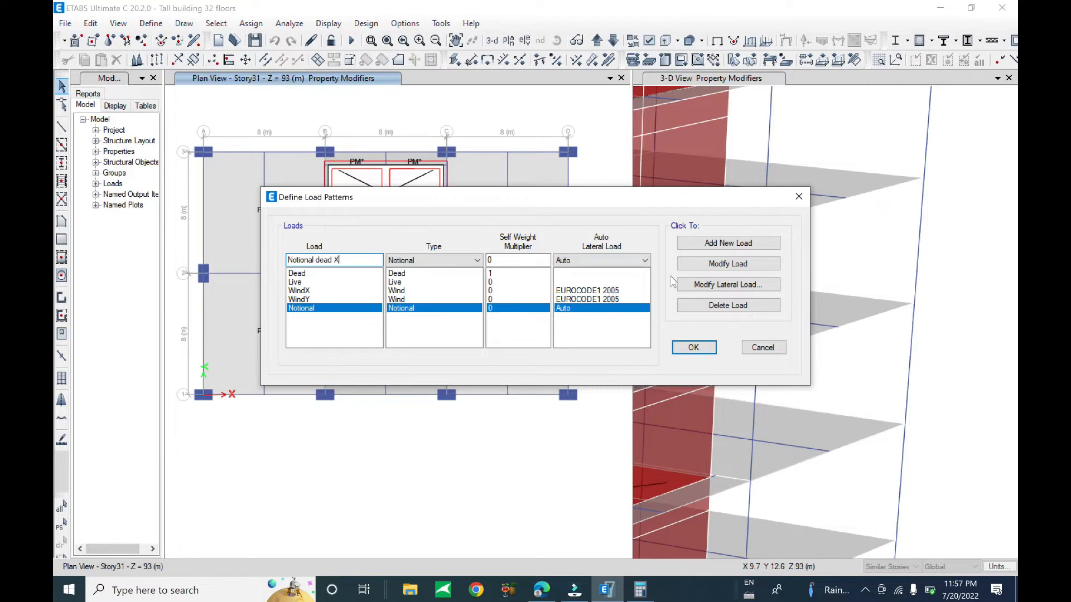
click(720, 266)
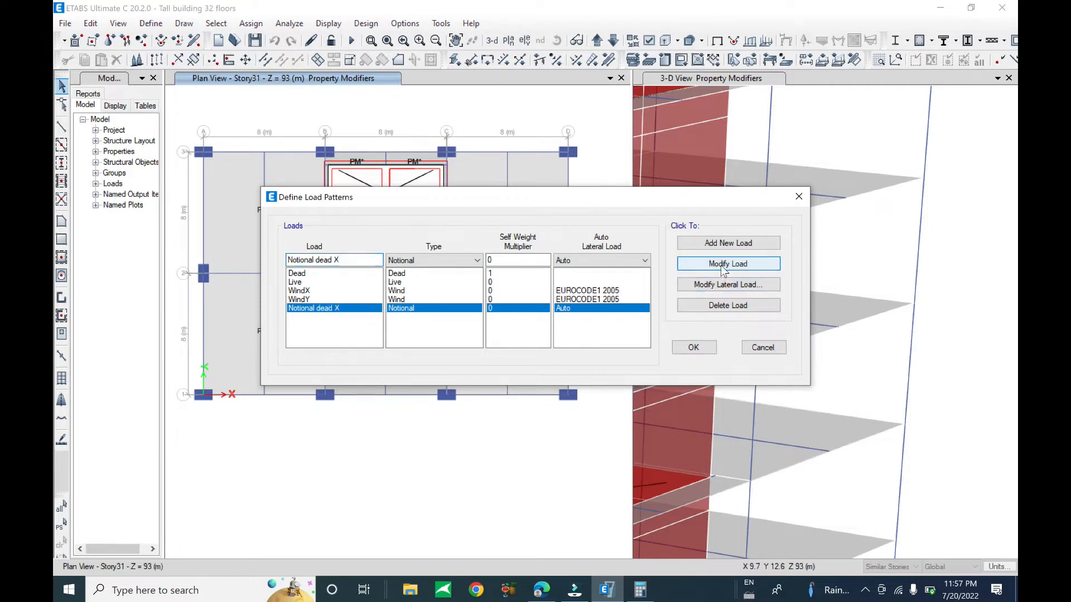
click(723, 245)
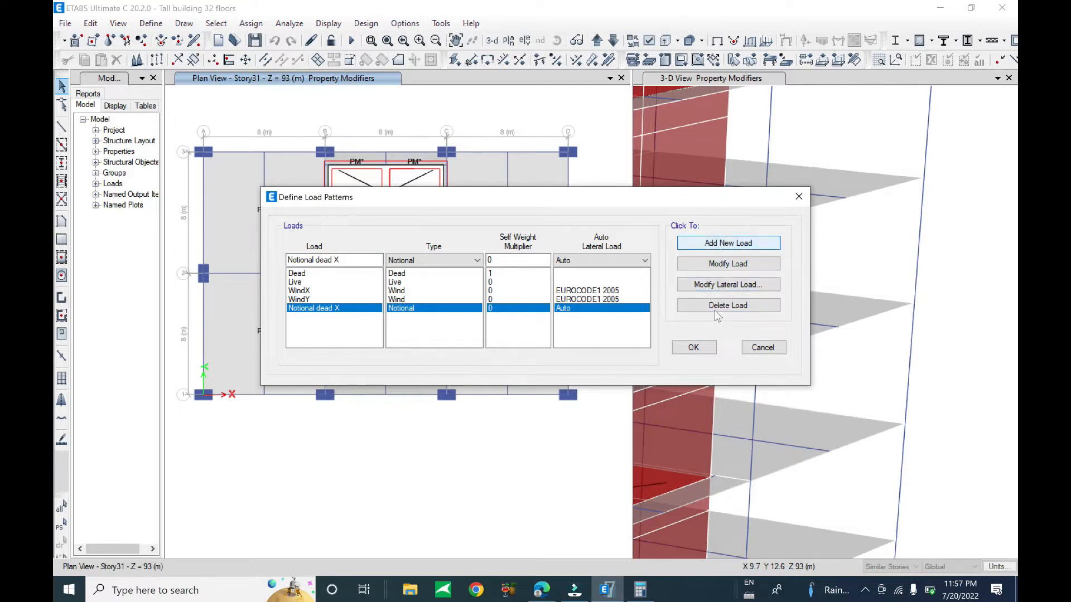
click(733, 247)
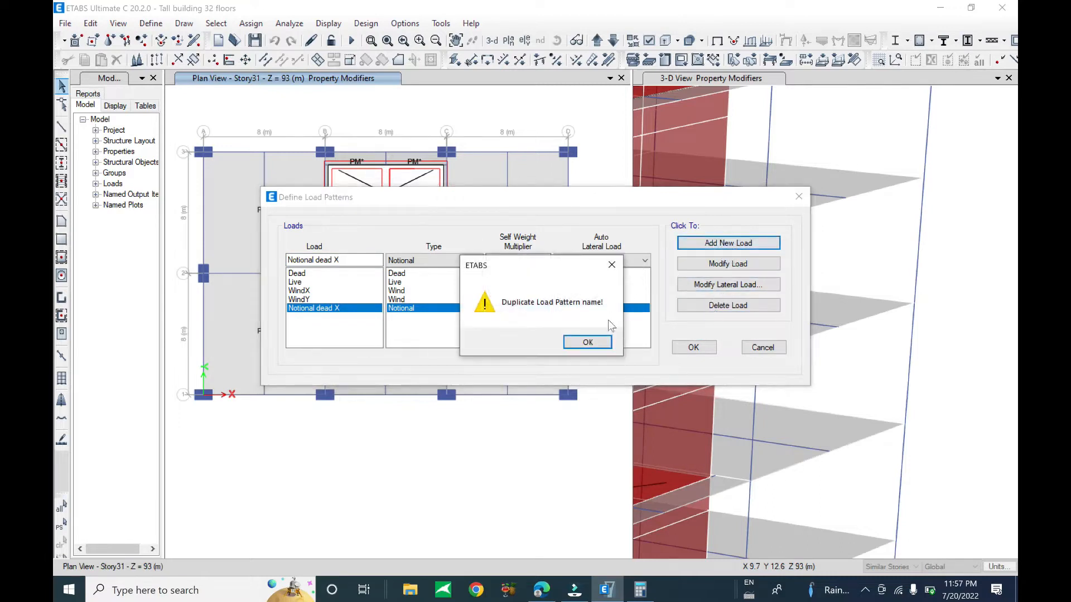
click(587, 342)
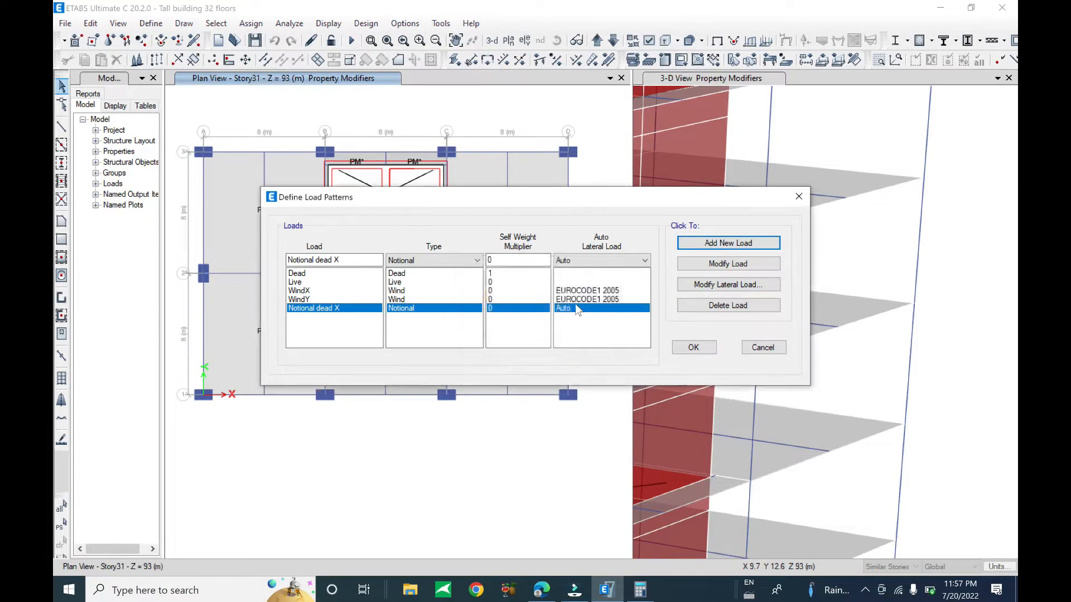
Step: Add a notional load pattern named Notional dead Y with the Auto lateral load
click(355, 260)
key(shift+Left)
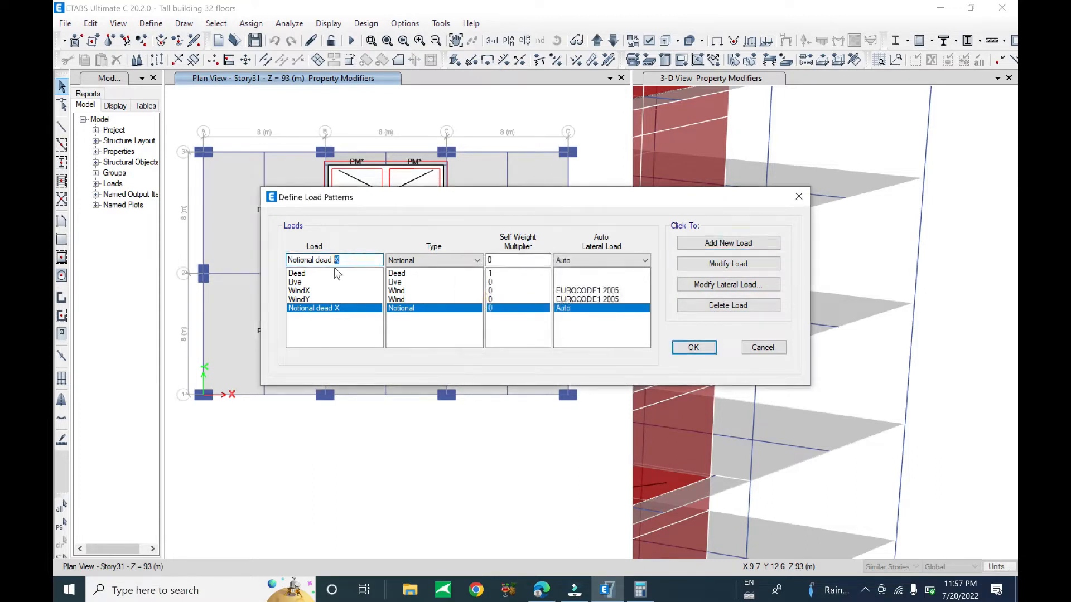
text(Y)
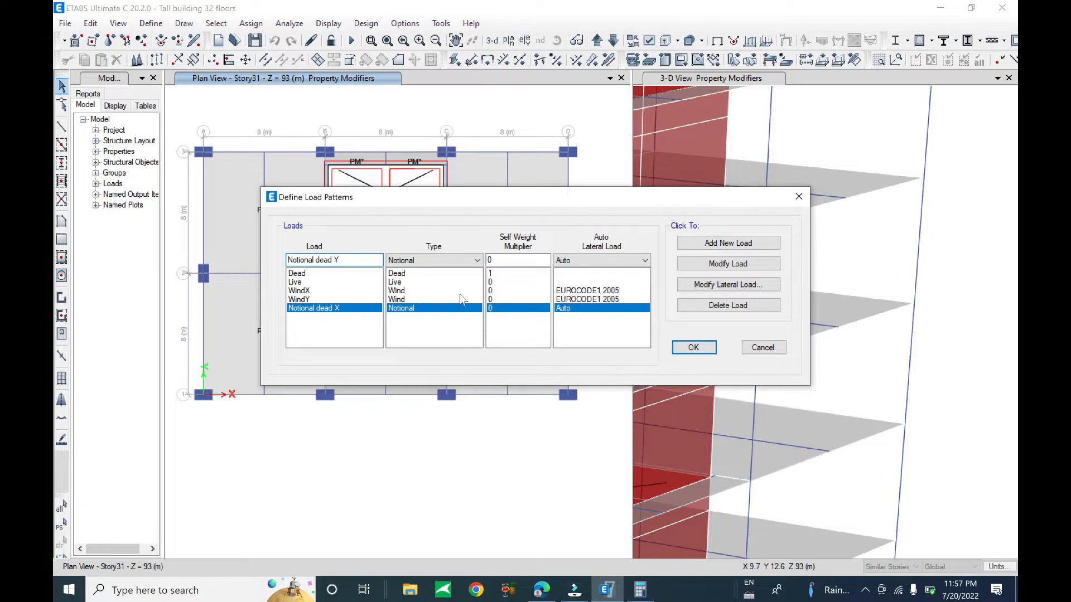
click(720, 245)
Step: Set Notional dead Y's notional load to the Global Y direction with a load ratio of 0.003, based on Dead
click(709, 285)
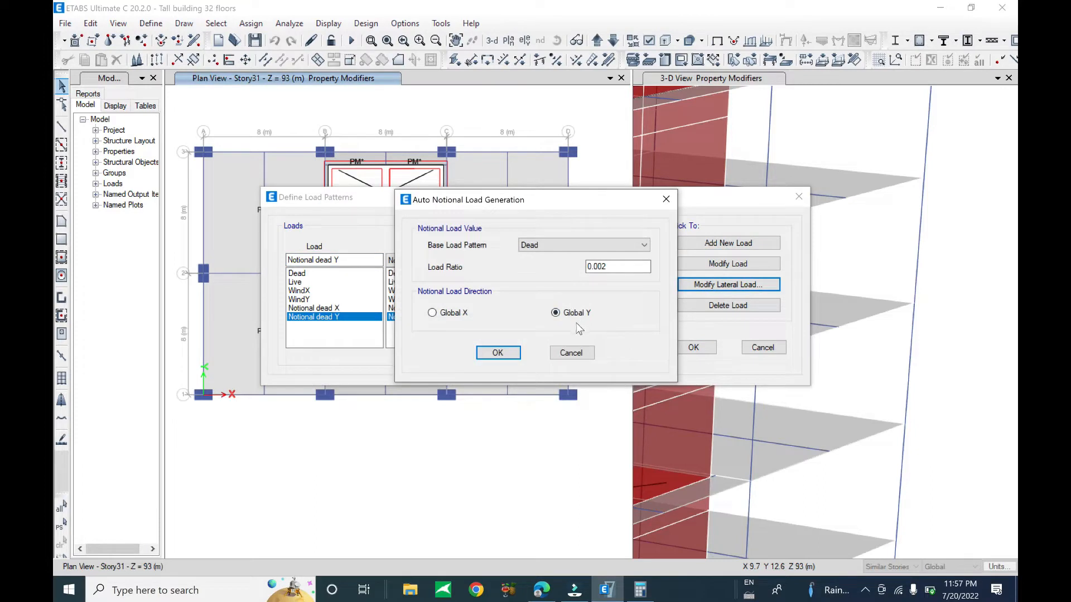
drag(607, 268, 601, 269)
text(3)
click(498, 353)
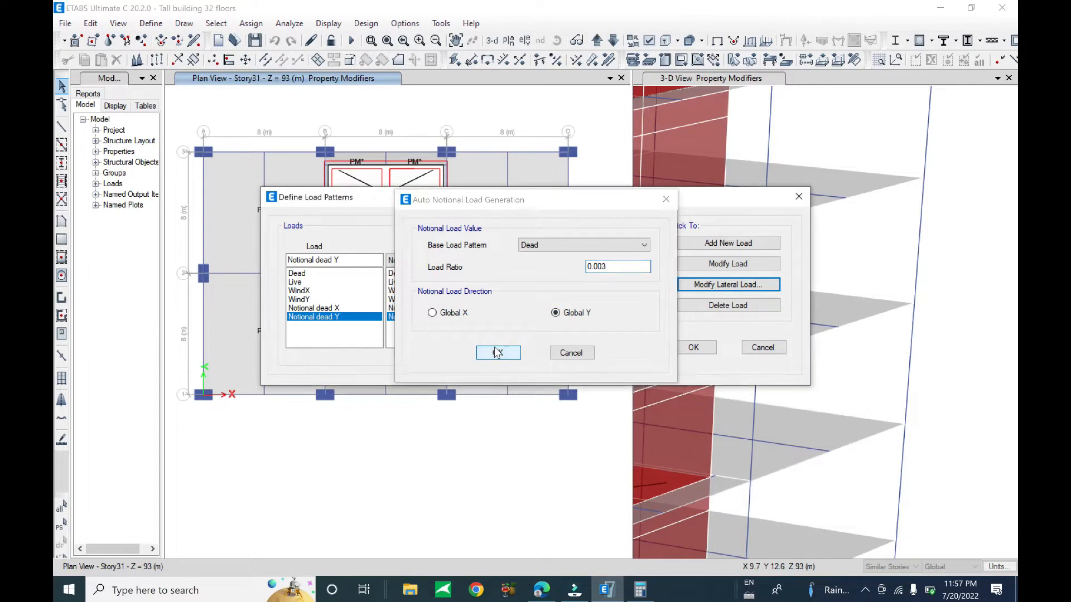
Step: Review the base pattern, load ratio and direction of Notional dead X and Notional dead Y
click(335, 308)
click(728, 285)
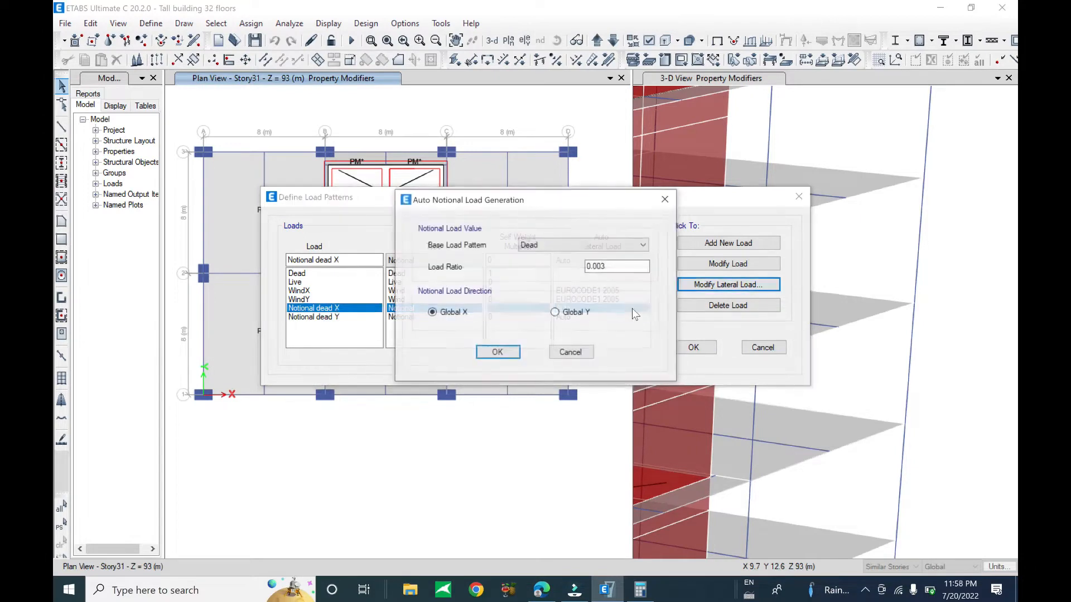
click(498, 353)
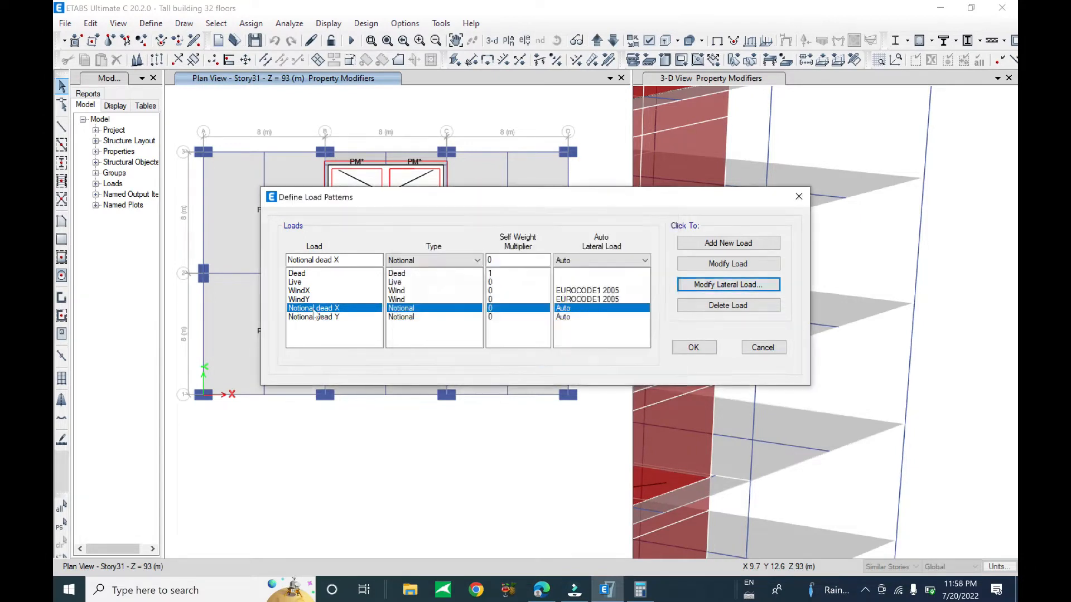
click(329, 318)
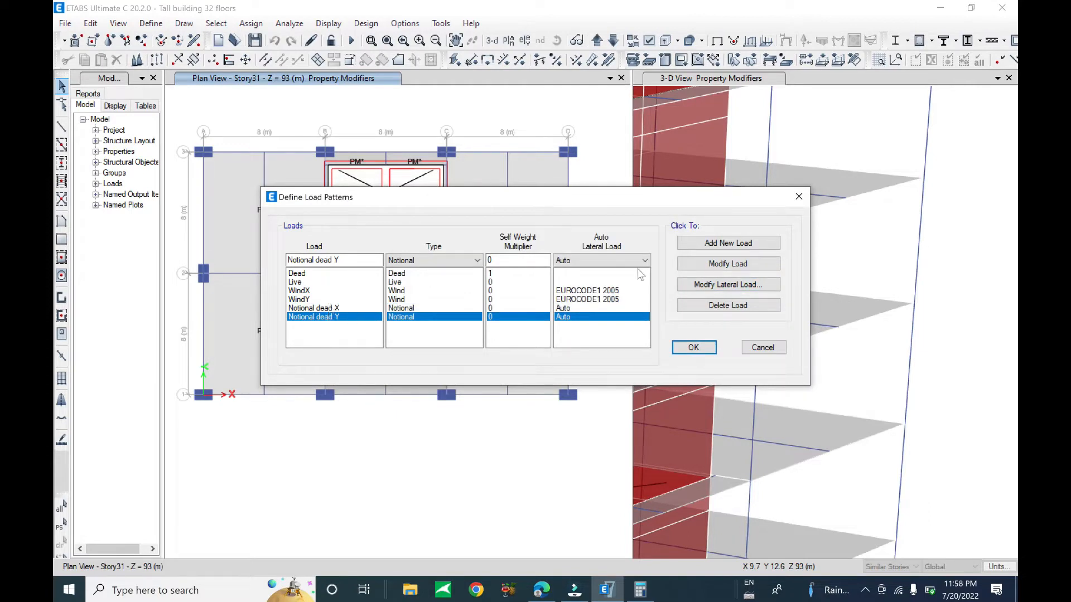
click(710, 285)
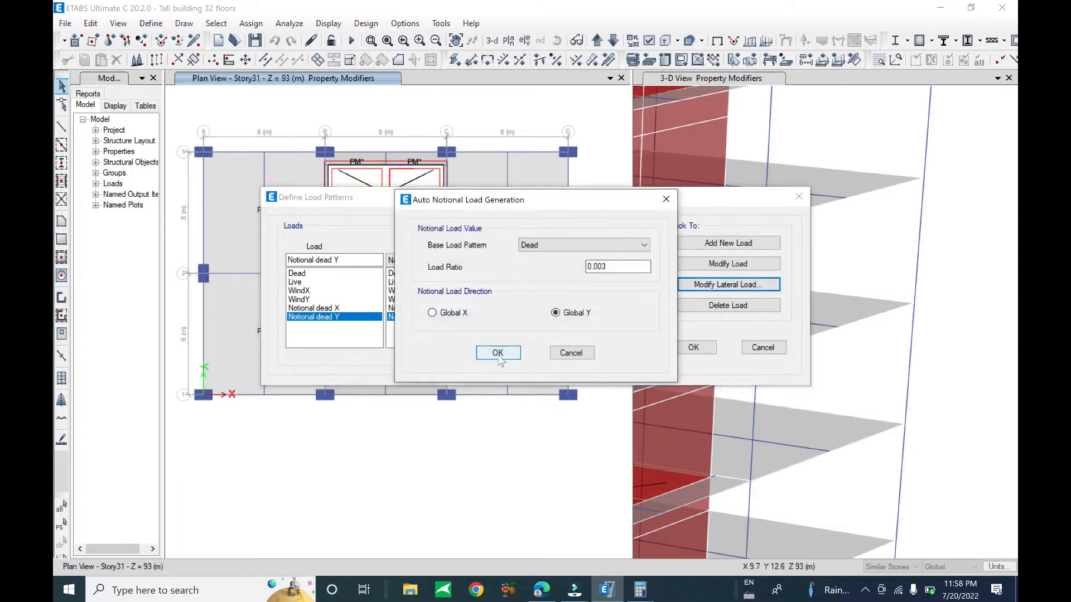
click(498, 353)
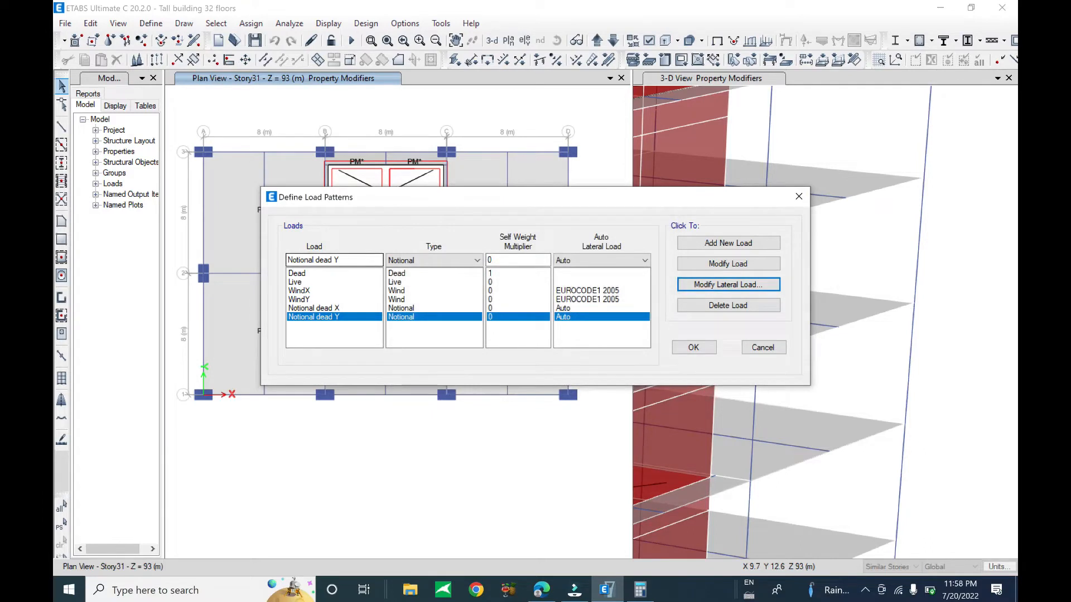
Step: Add a notional load pattern named Notional Live X with the Auto lateral load
double_click(326, 260)
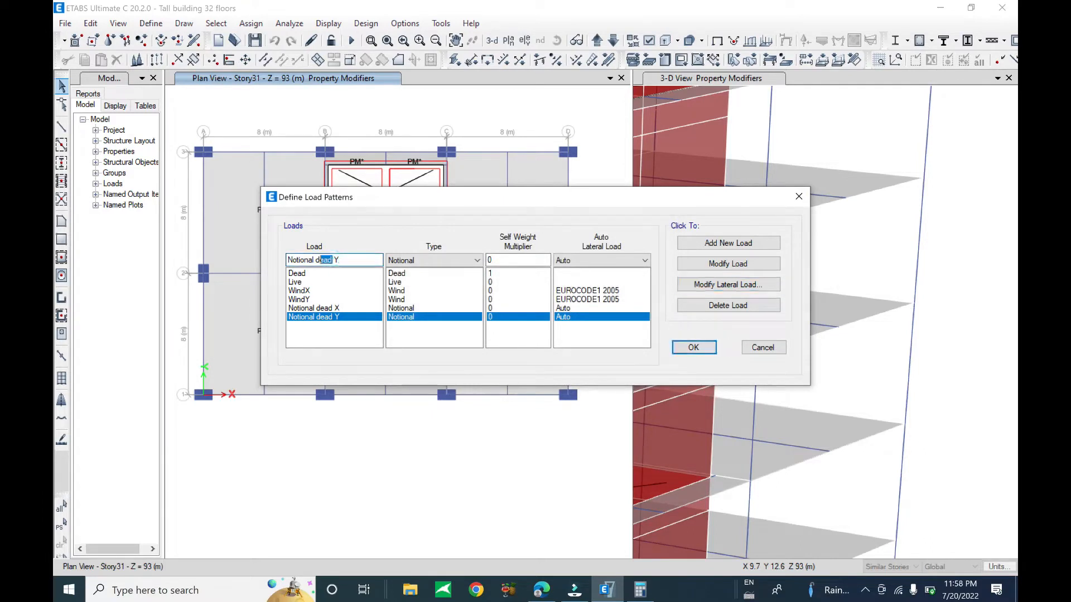
text(Live)
key(BackSpace)
text(X)
click(721, 244)
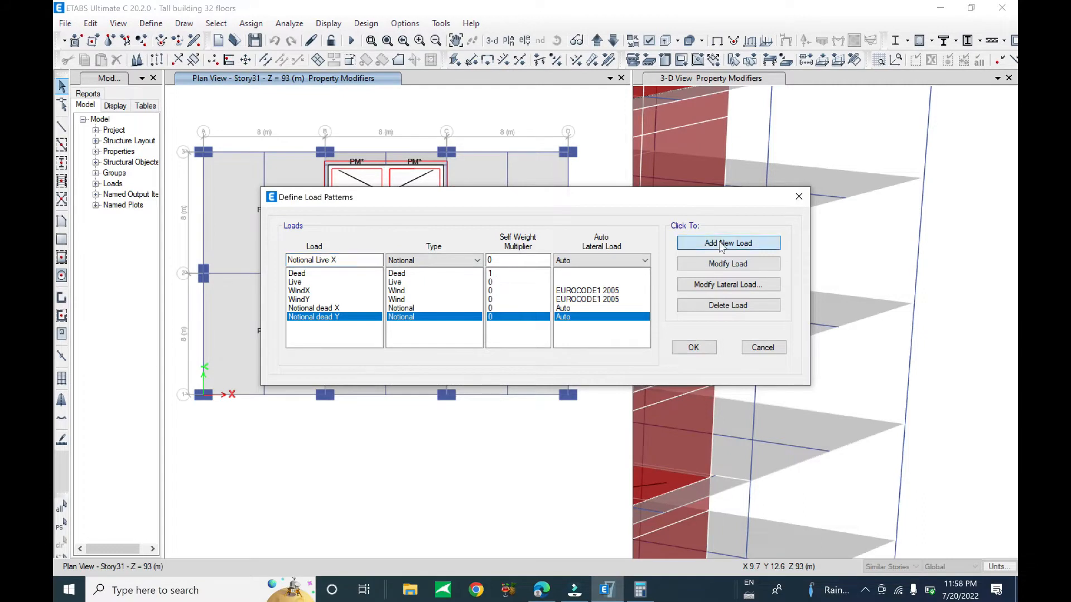
Step: Base Notional Live X on the Live pattern with a load ratio of 0.003 in the Global X direction
click(725, 285)
click(544, 244)
click(552, 261)
click(609, 272)
key(BackSpace)
text(3)
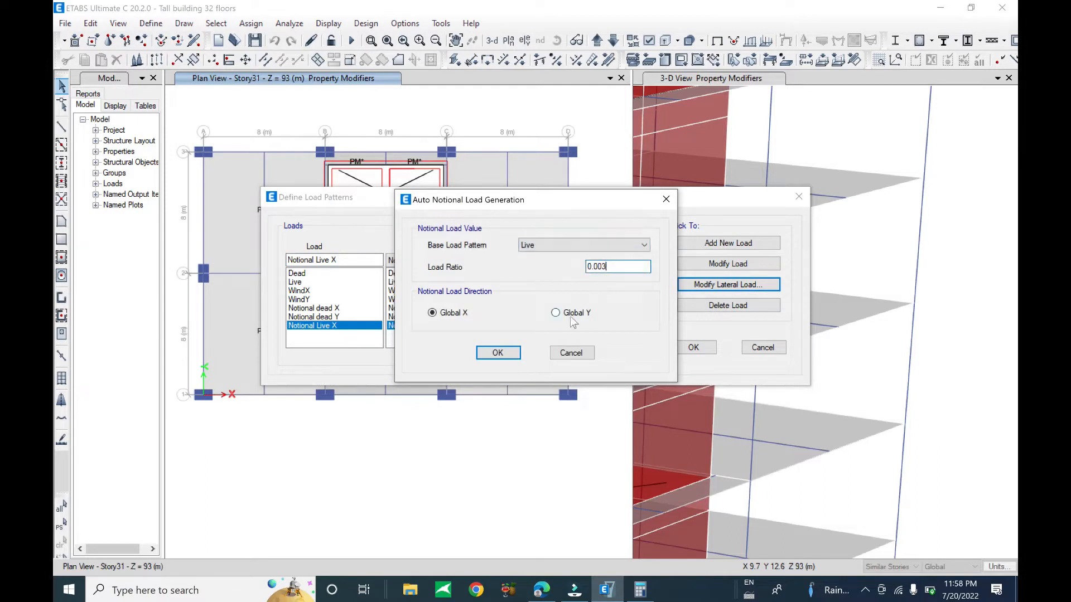
click(498, 353)
Step: Add a notional load pattern named Notional Live Y with the Auto lateral load
double_click(333, 260)
text(Y)
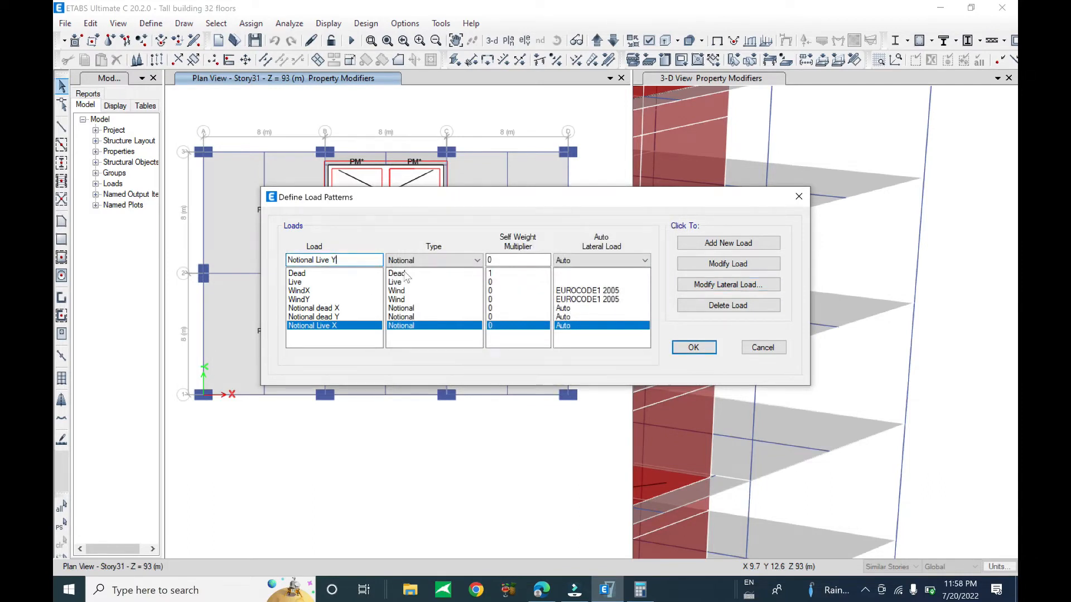
click(725, 243)
Step: Set Notional Live Y to the Global Y direction with a load ratio of 0.003 and Live as its base load pattern
click(725, 285)
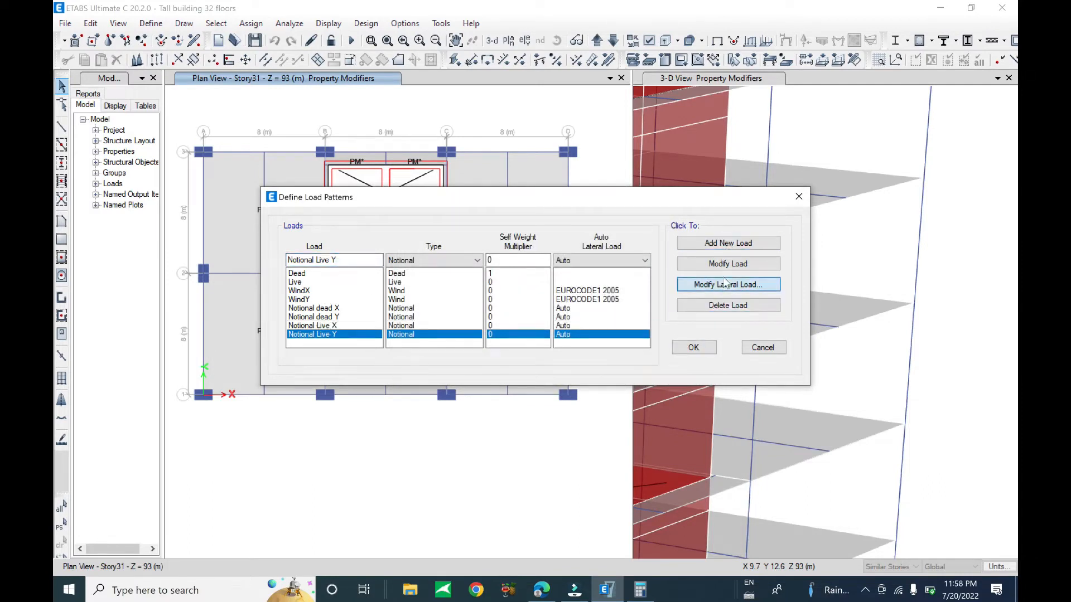
click(566, 314)
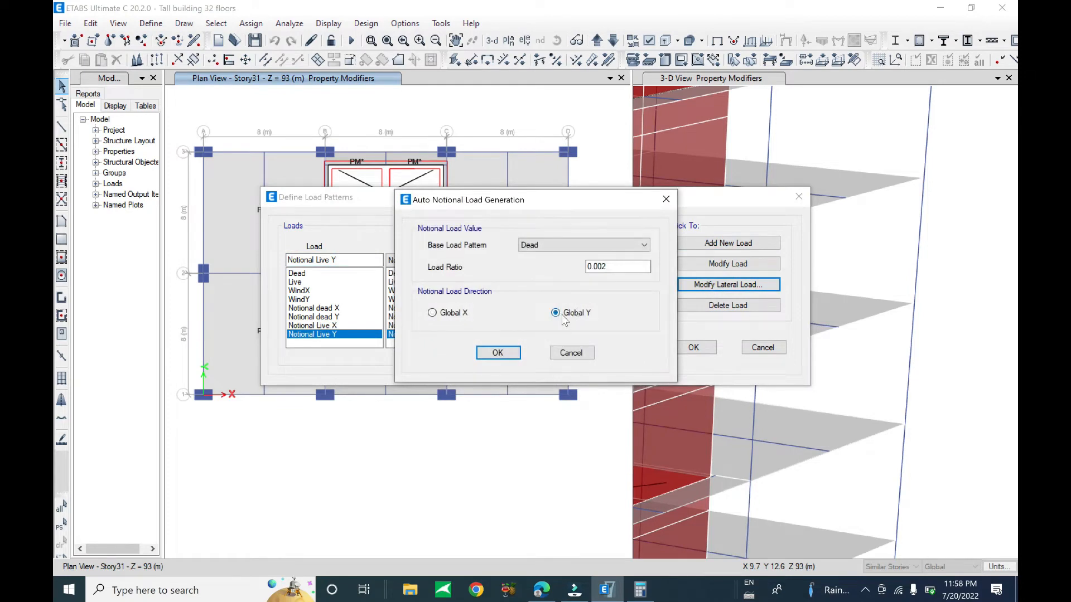
click(613, 267)
key(BackSpace)
text(3)
click(568, 246)
click(540, 267)
click(499, 355)
Step: Accept the notional load pattern definitions and save the model
click(682, 351)
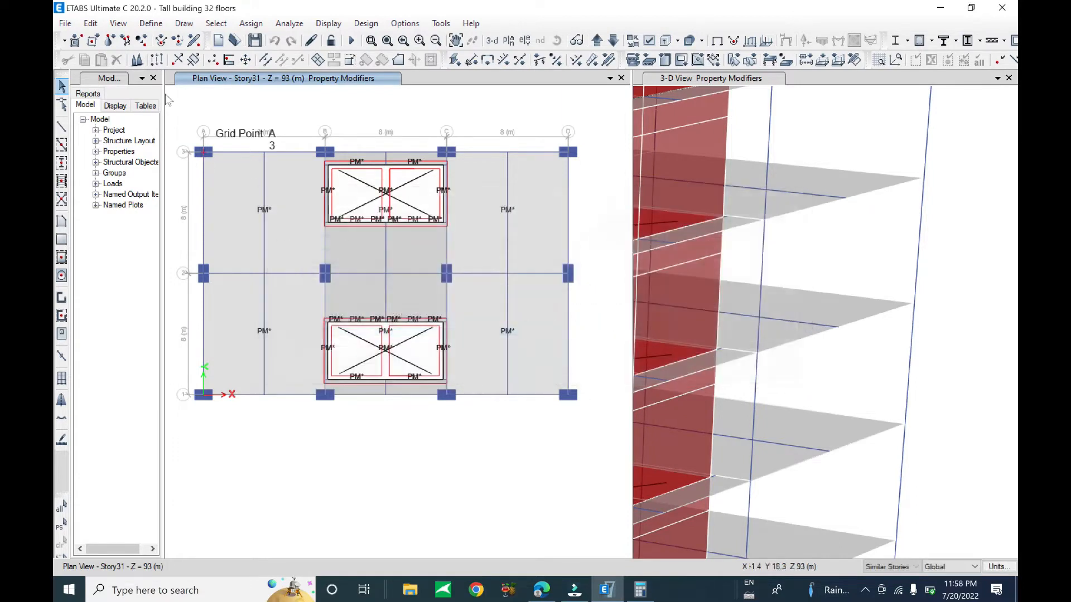
click(64, 22)
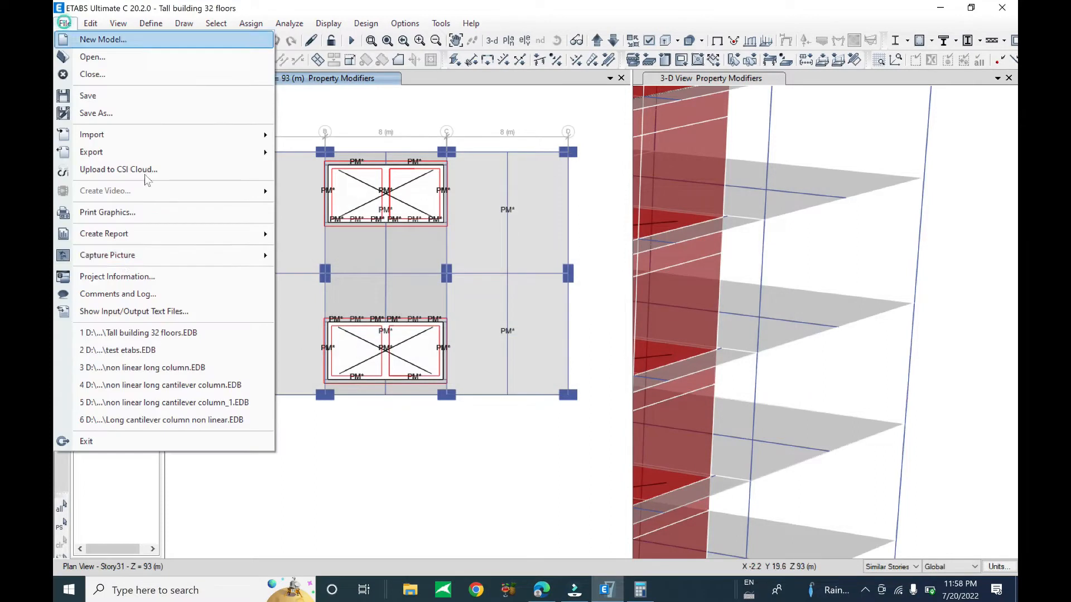
click(104, 96)
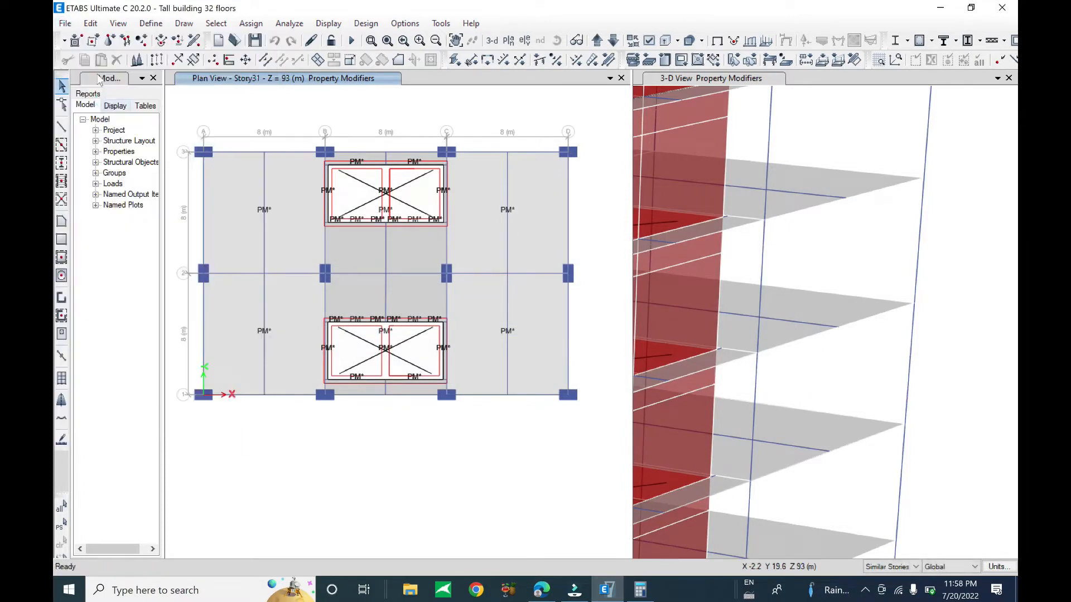
click(65, 23)
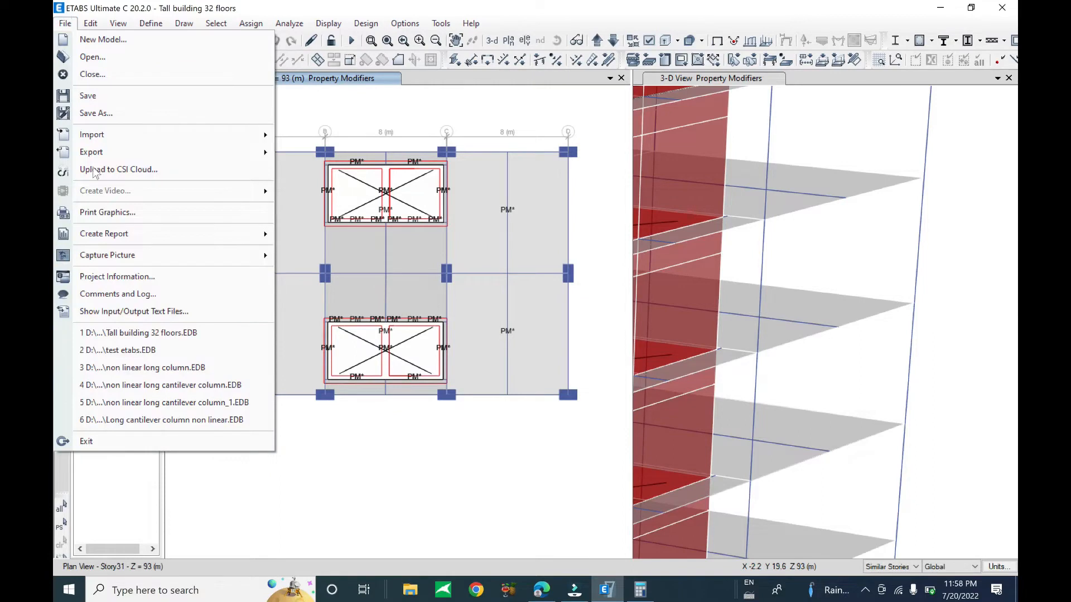
Step: Save the tall building model again
click(95, 96)
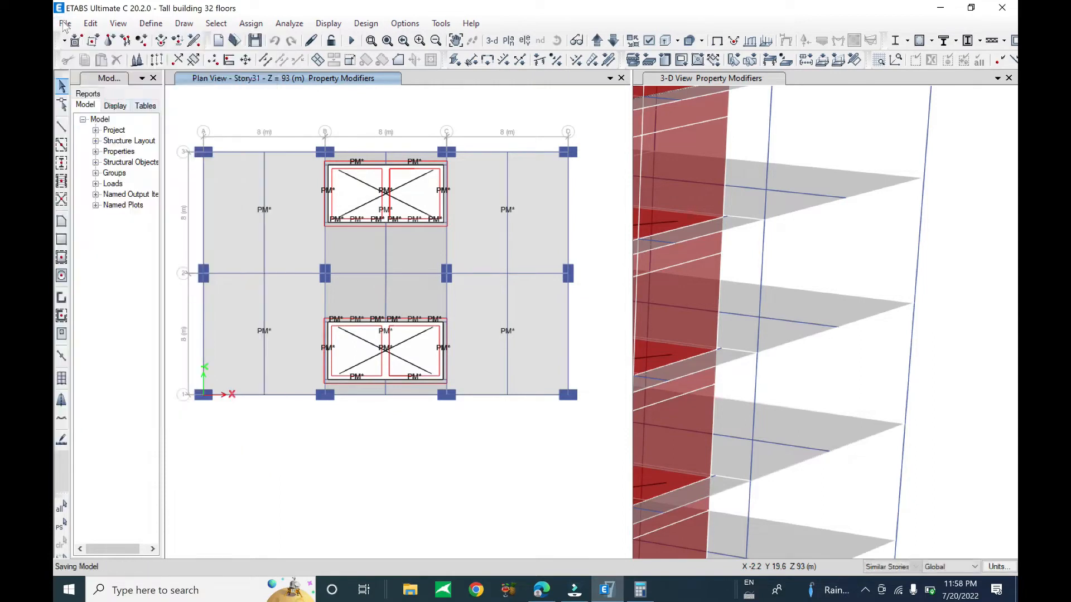
click(66, 24)
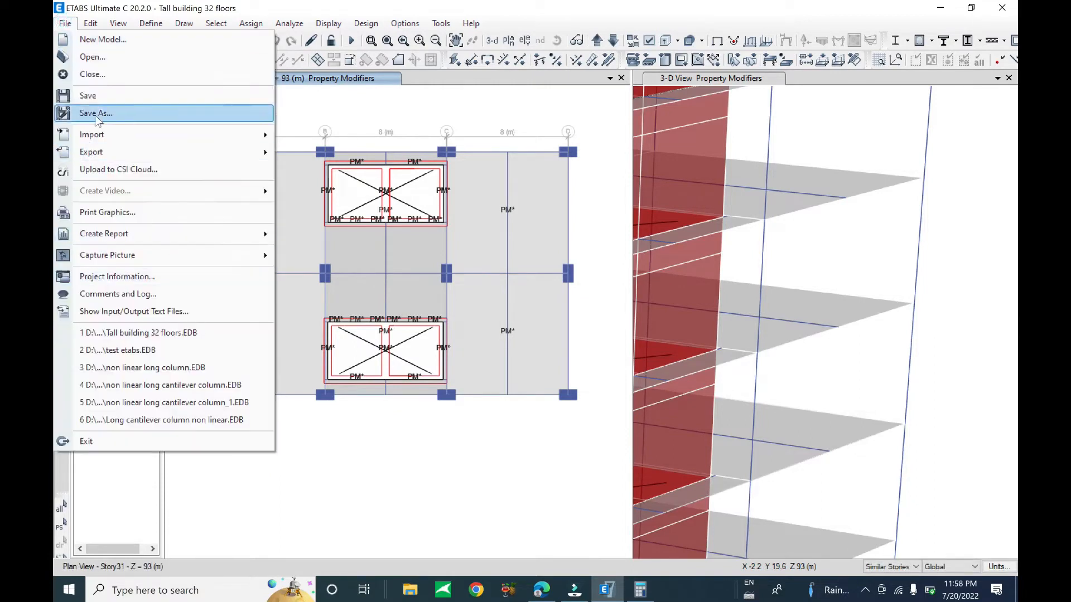
click(95, 95)
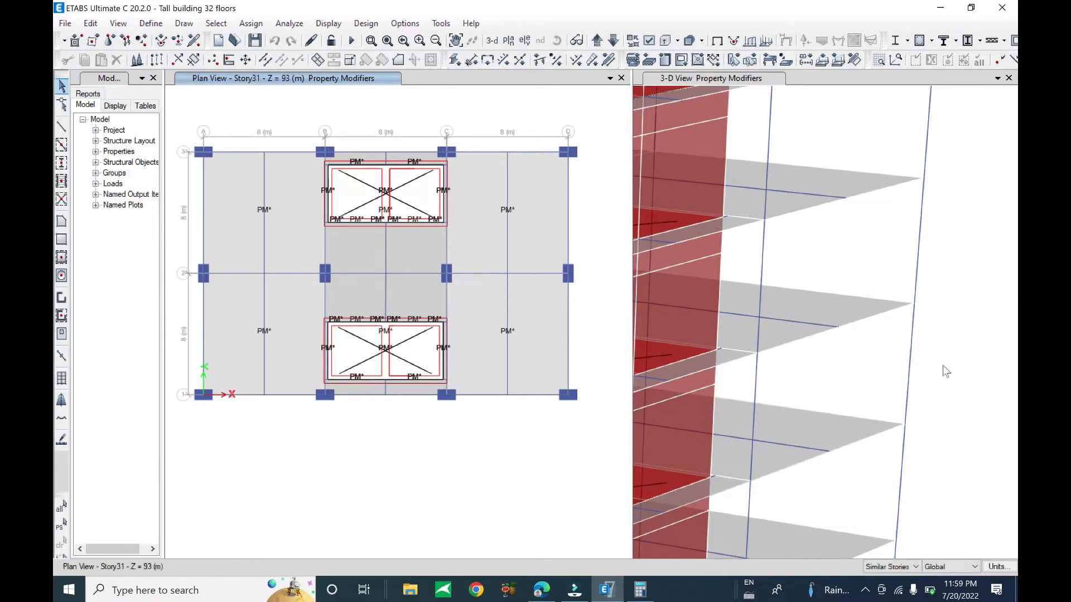
Step: Review the defined Dead, Live, WindX, WindY and Notional dead X load patterns
scroll(923, 384, down, 5)
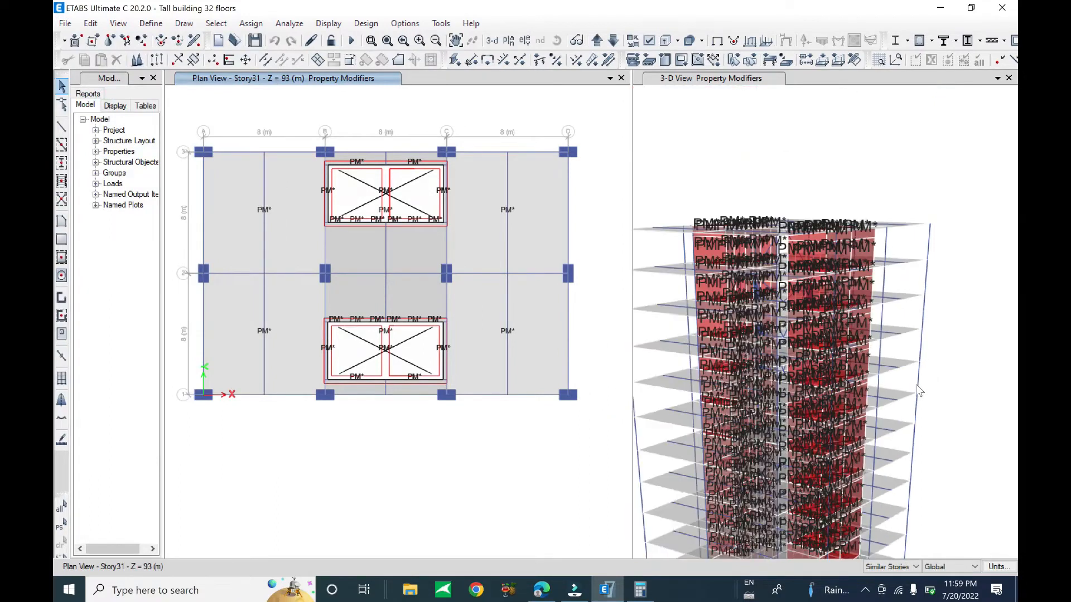
scroll(927, 269, down, 5)
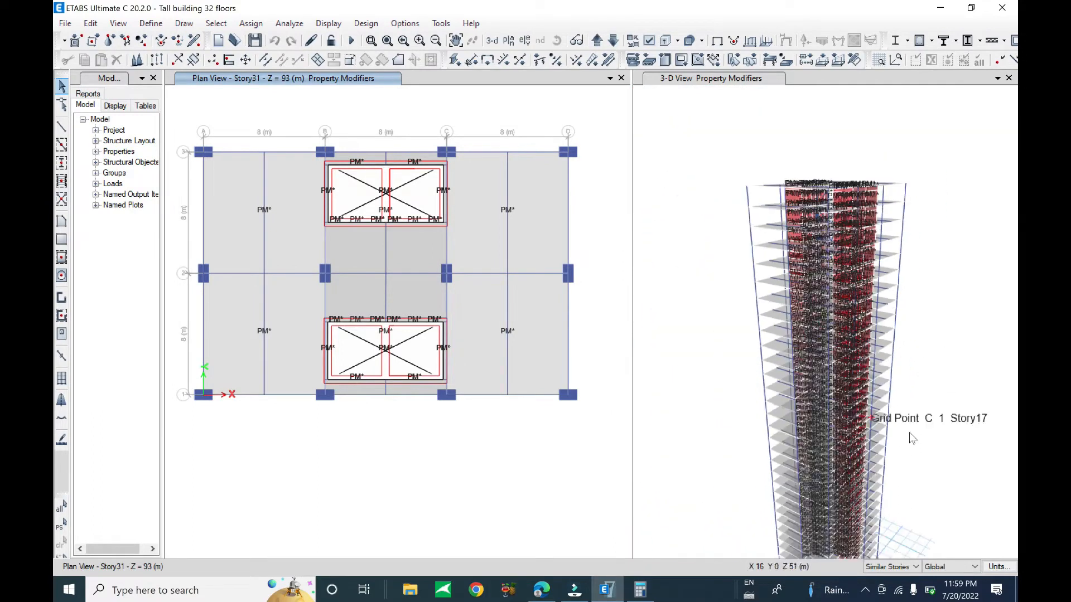
click(150, 23)
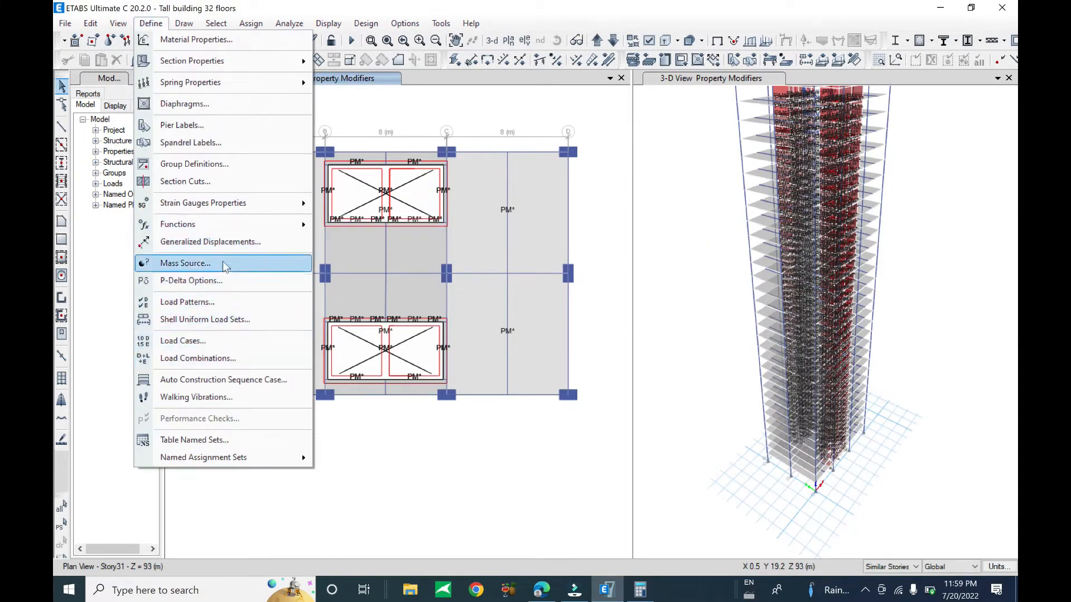
click(211, 302)
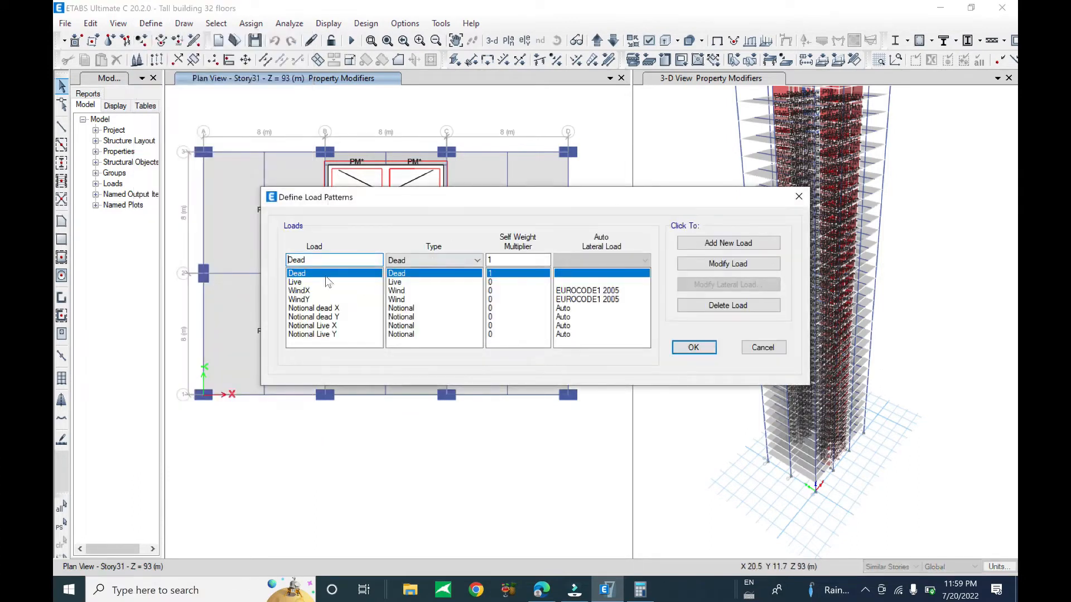
click(295, 283)
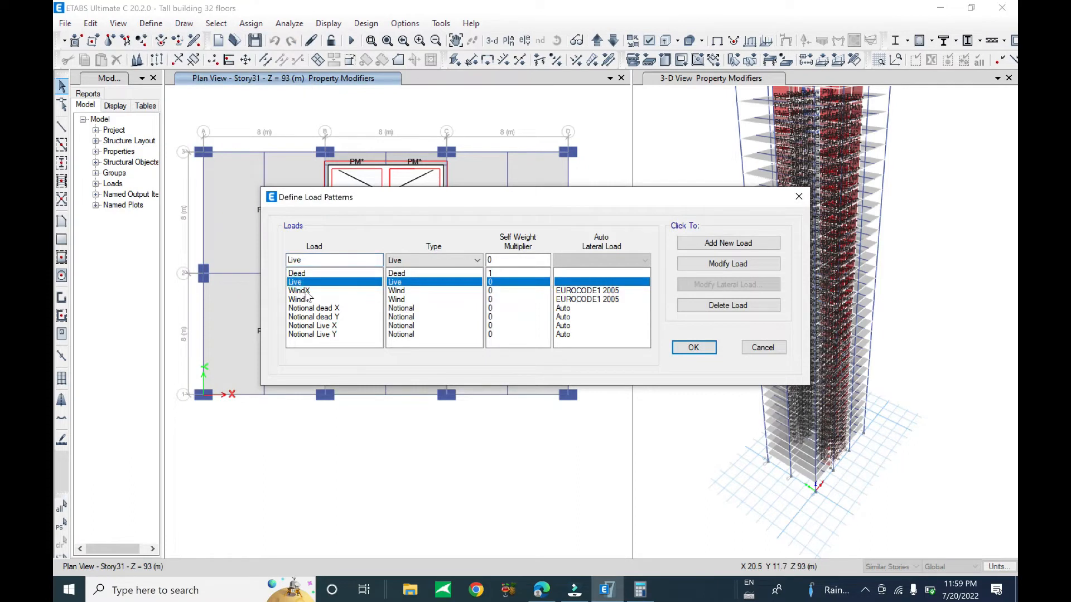
click(300, 290)
click(307, 299)
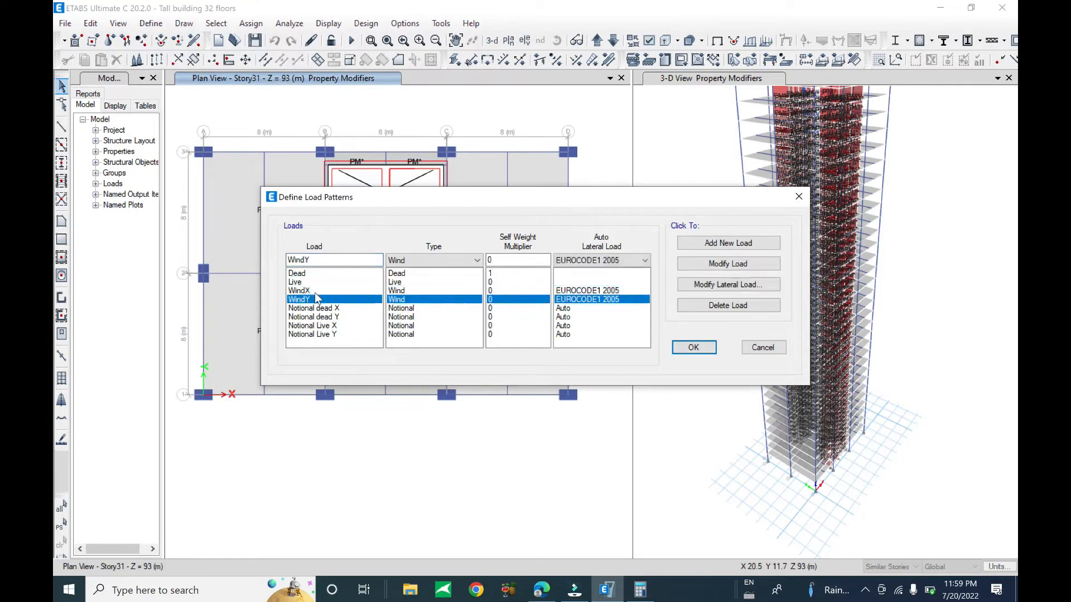
click(328, 308)
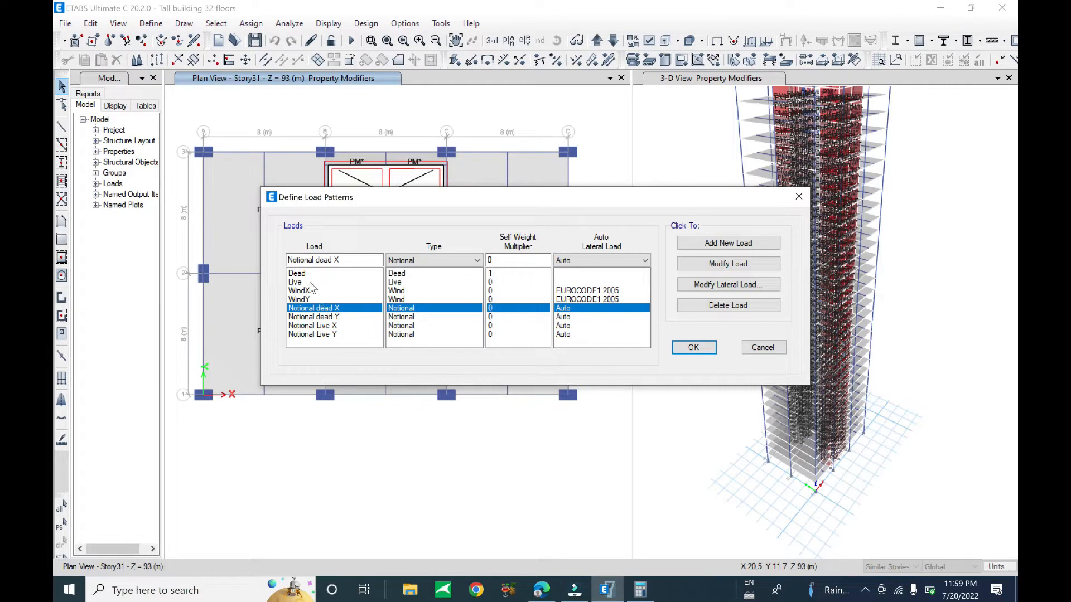
click(310, 275)
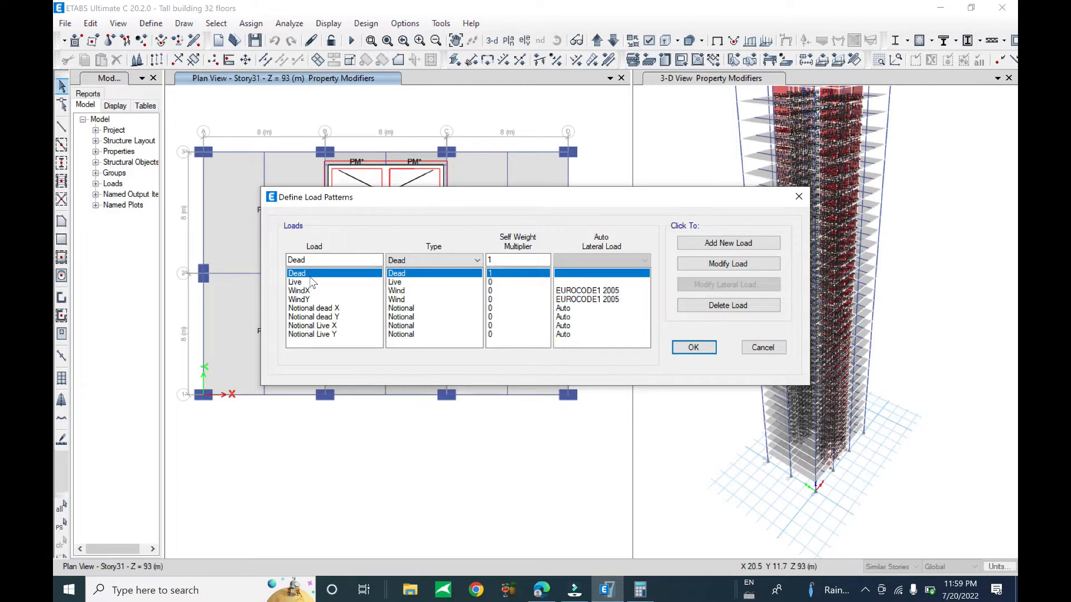
click(310, 282)
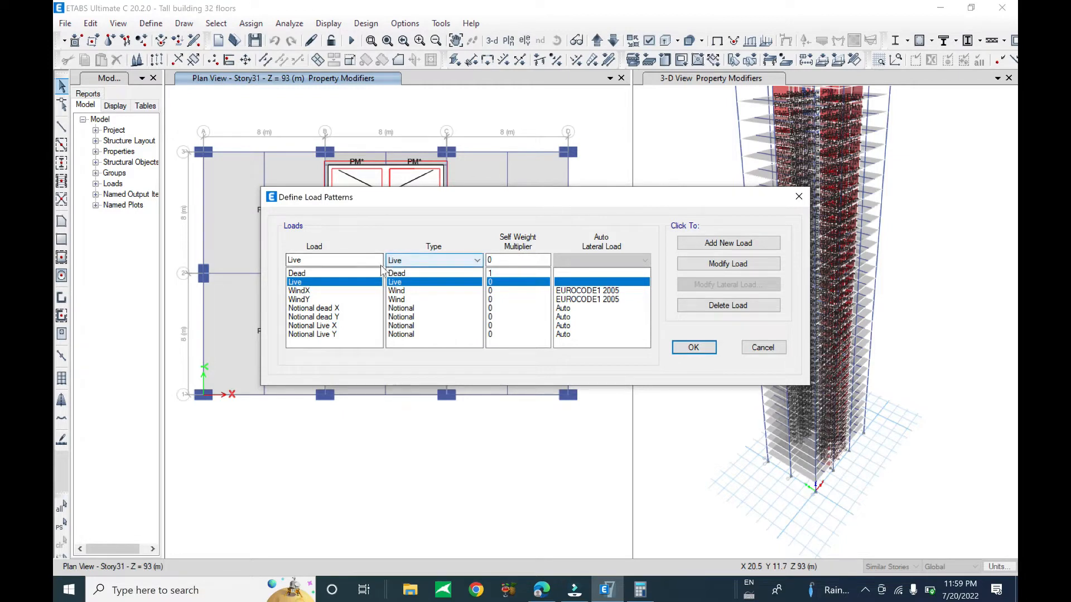
Step: Look through the load types available for the Live pattern and compare the Dead and Live entries
click(398, 261)
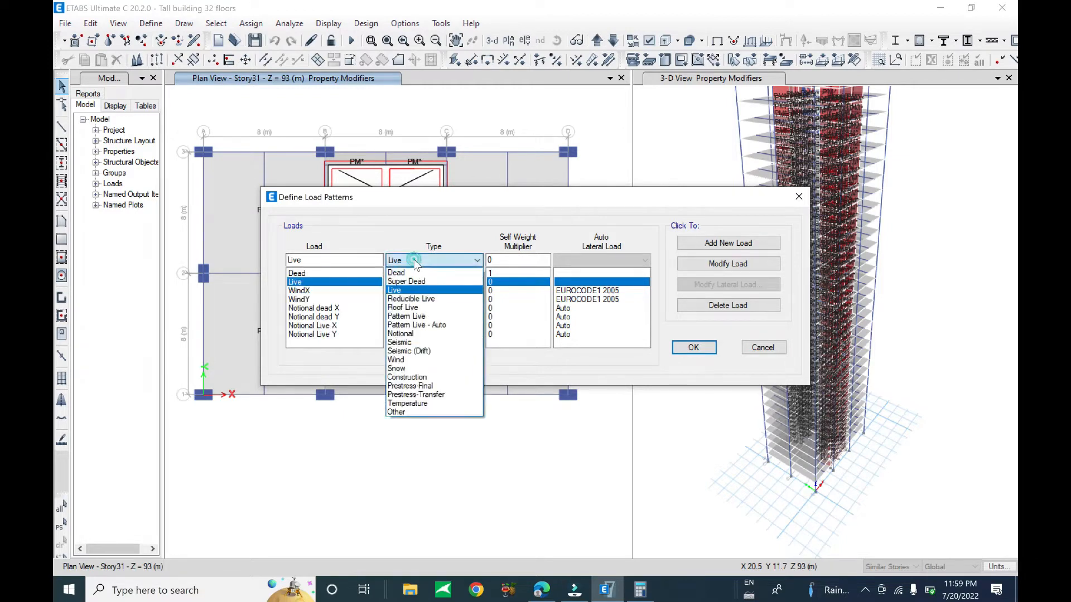
click(423, 221)
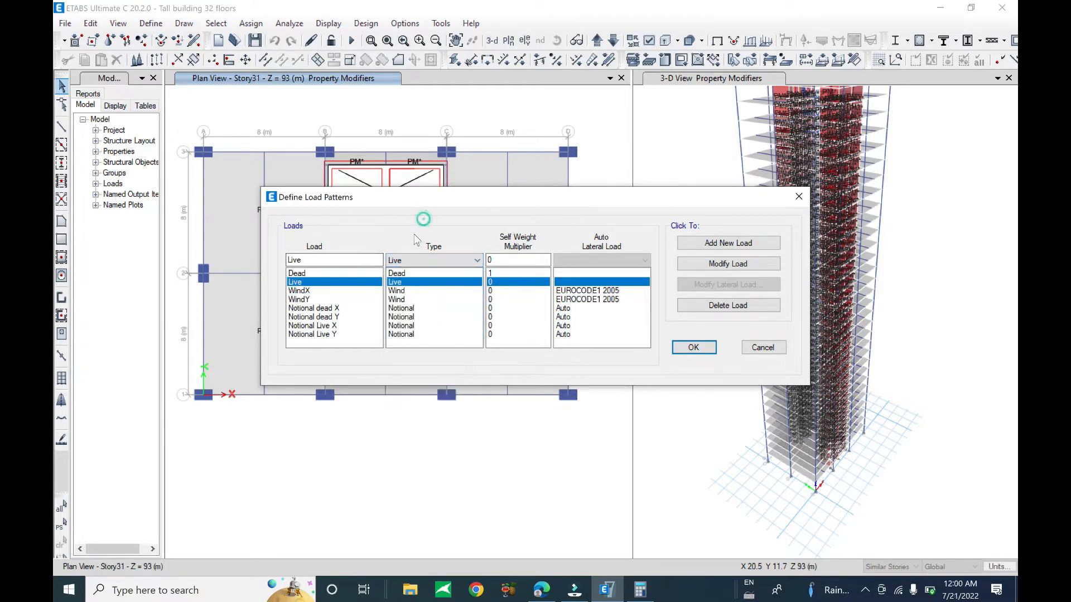
click(439, 263)
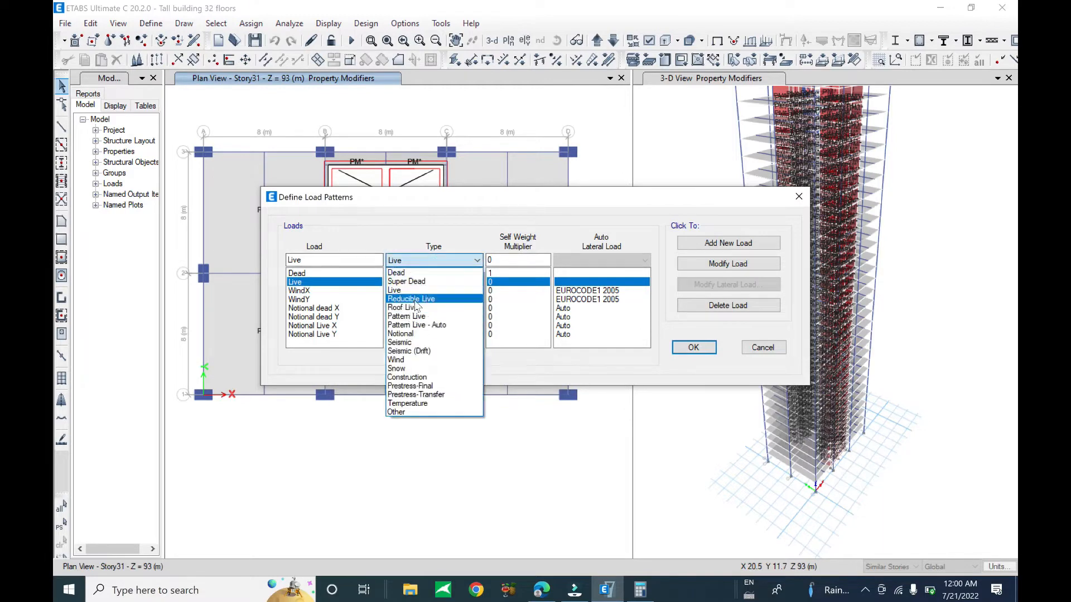
click(452, 212)
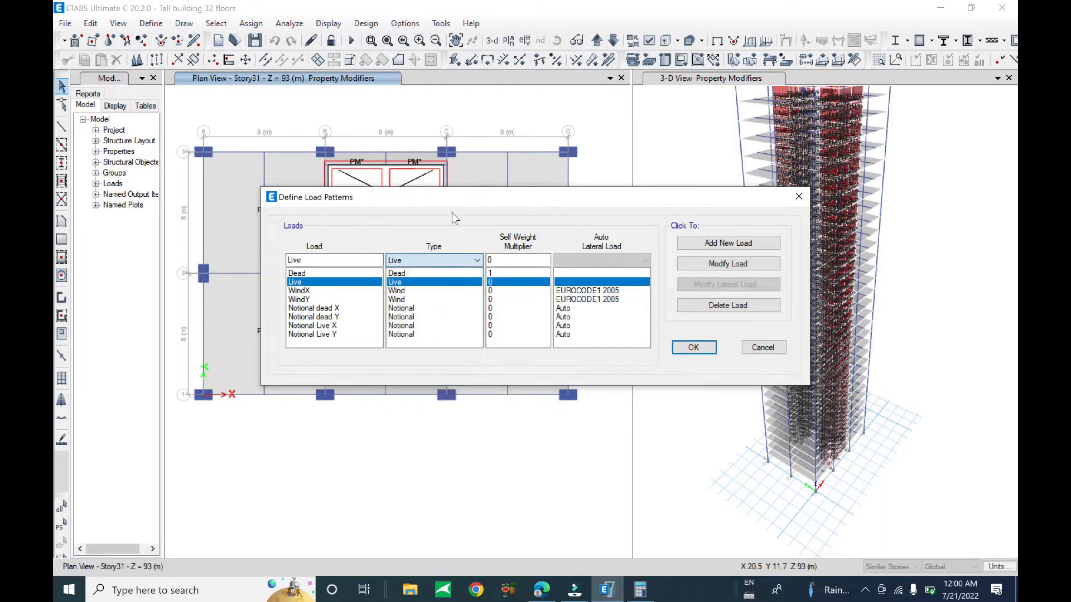
click(337, 273)
click(339, 281)
click(308, 282)
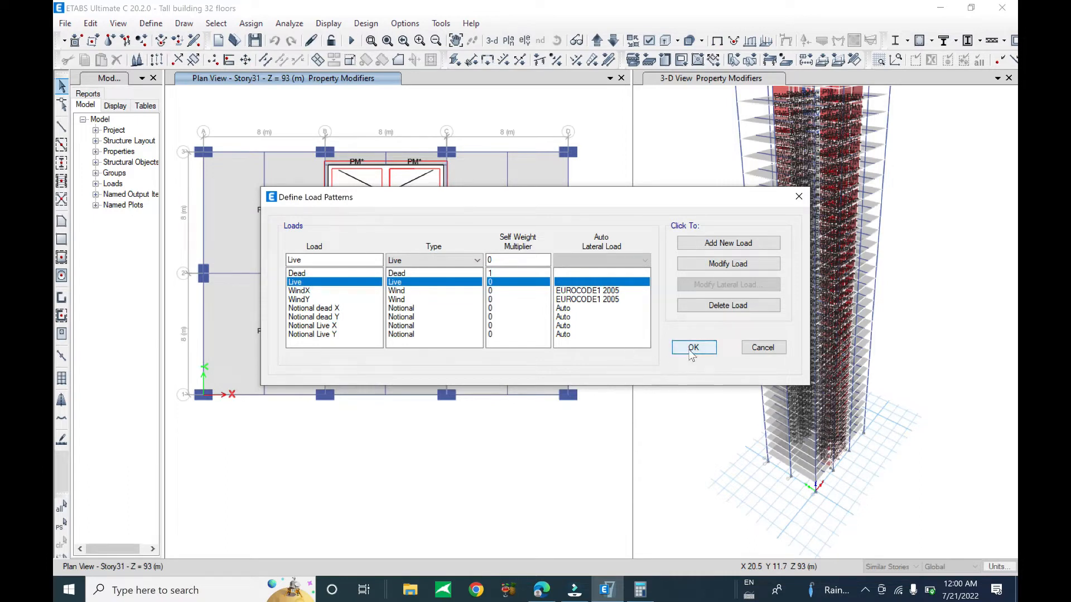
Step: Accept the reviewed load patterns and save the model
click(692, 351)
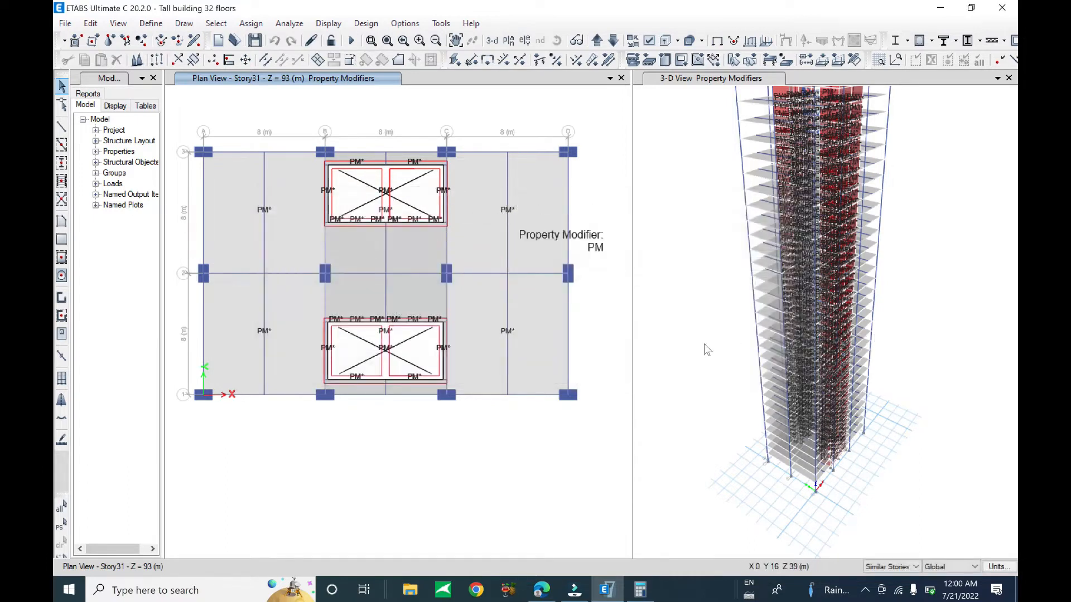
click(64, 23)
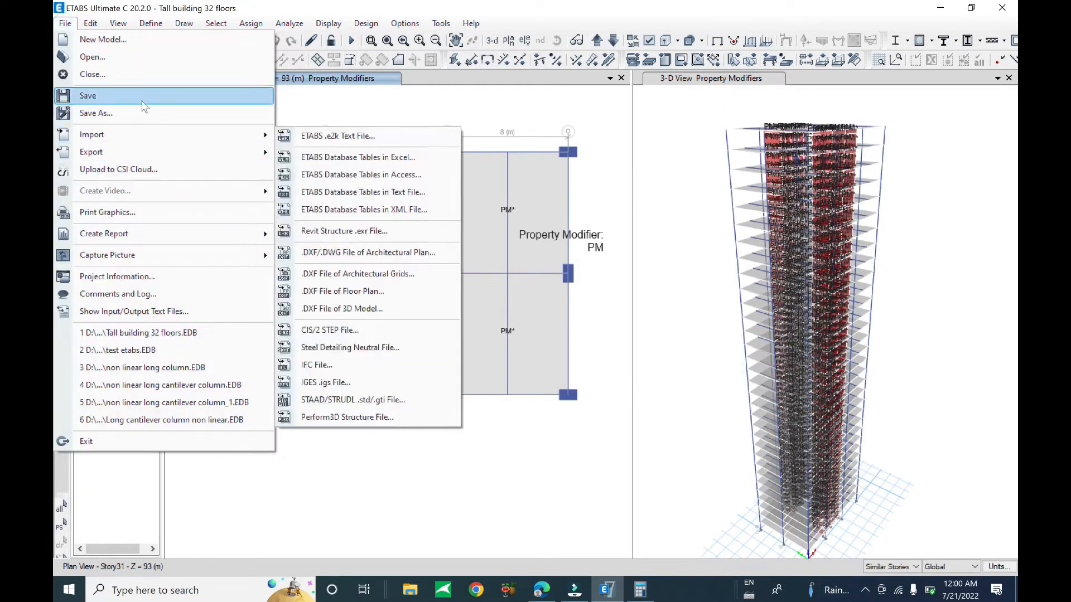
click(142, 99)
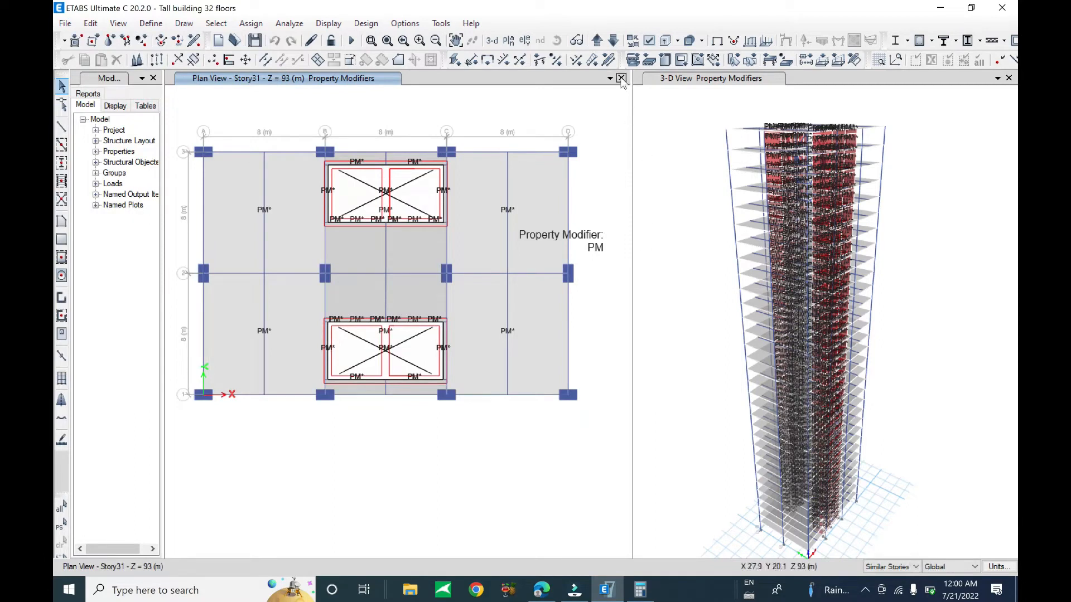
Step: Close the plan view and clear the property modifier labels from the 3-D view
click(621, 79)
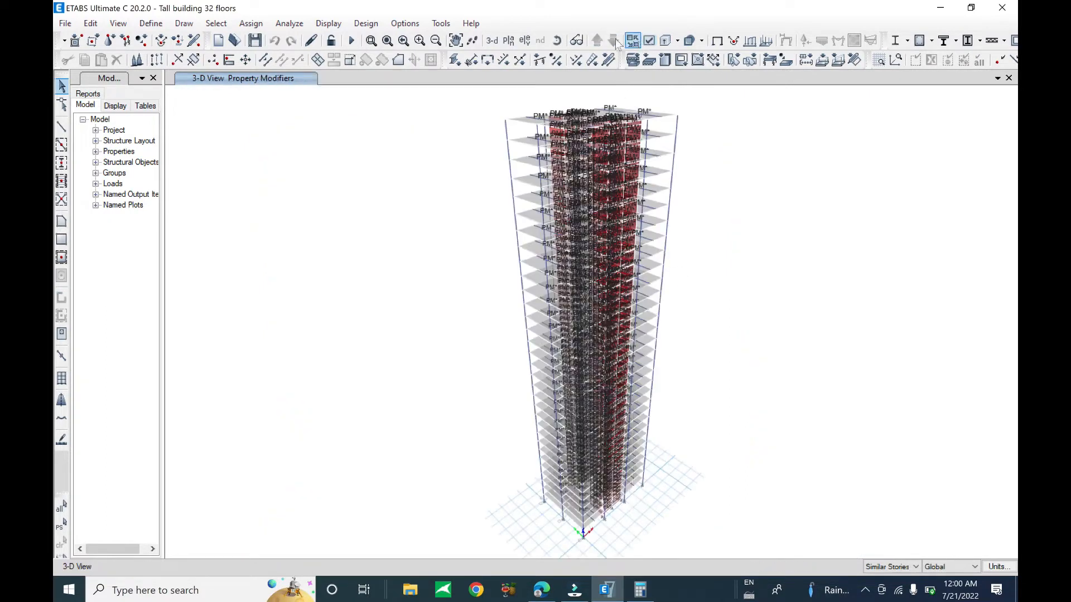
click(716, 41)
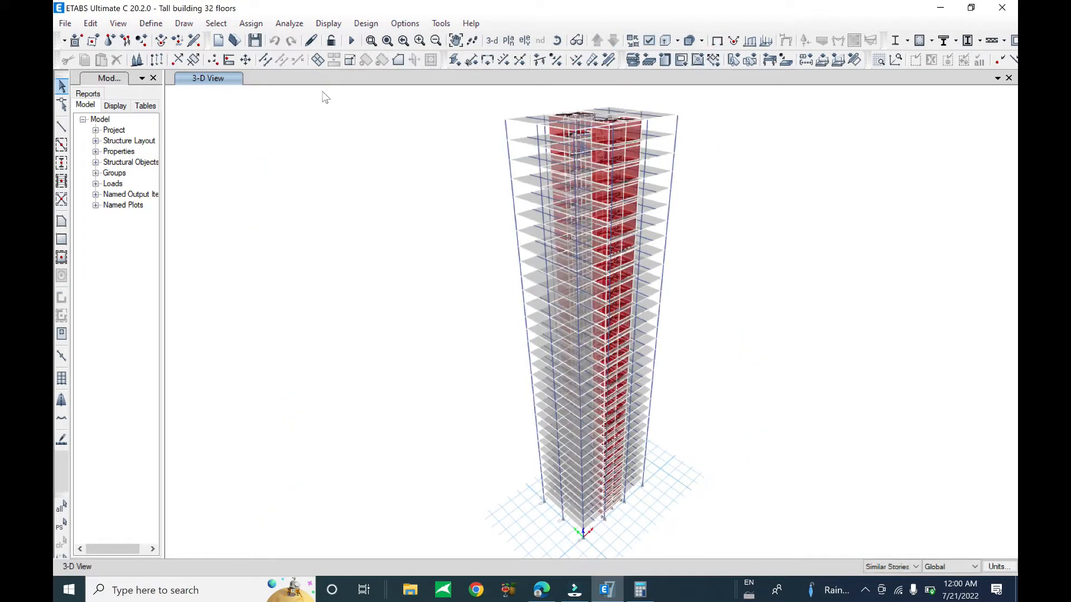
Step: Display the 3-D model with extruded frames and extruded shells
click(652, 43)
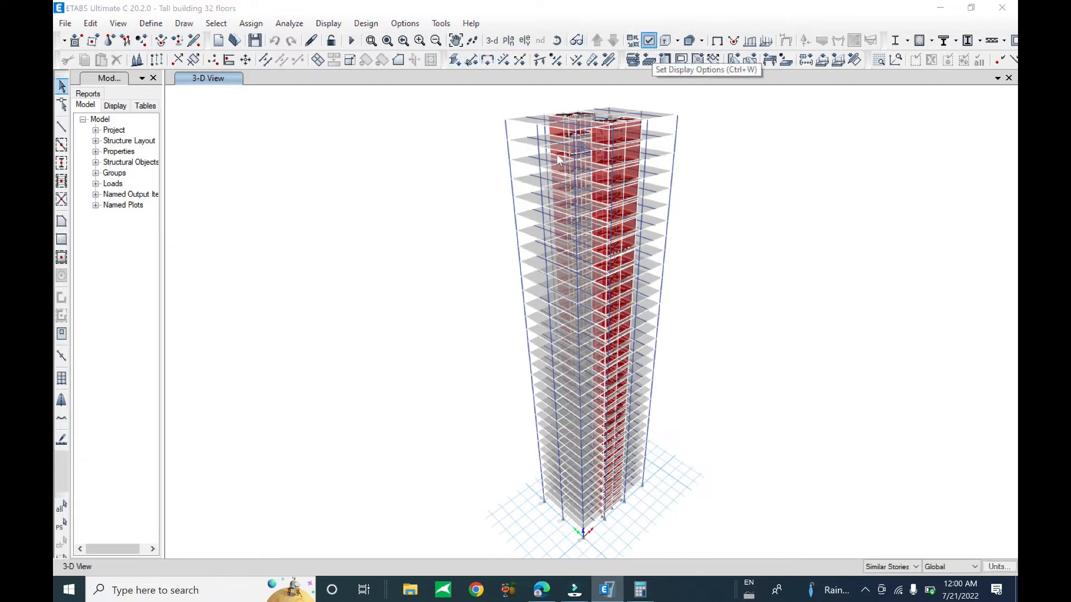
click(564, 208)
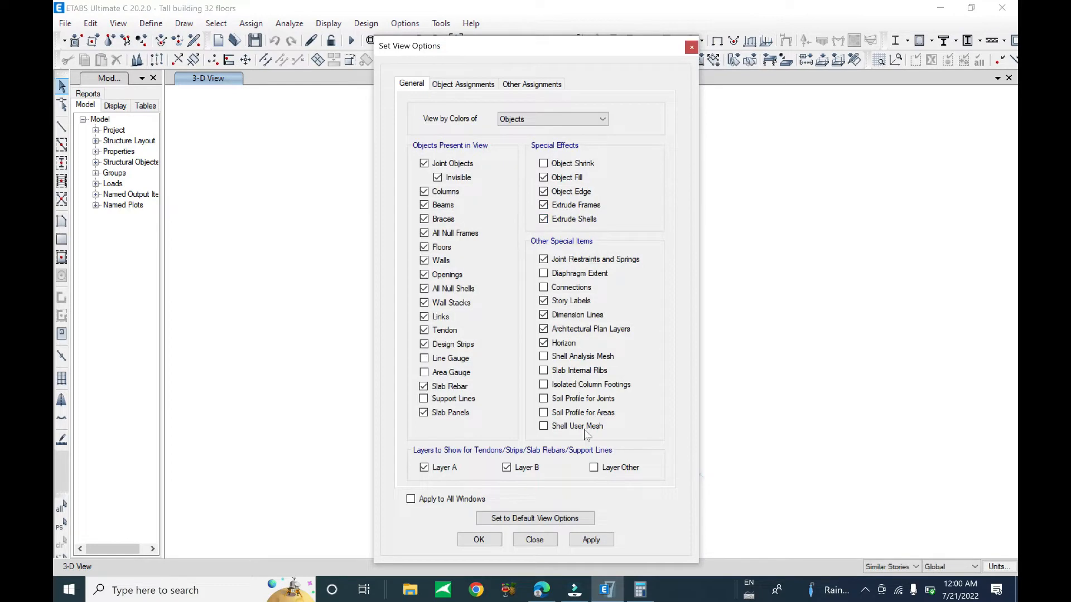
click(590, 538)
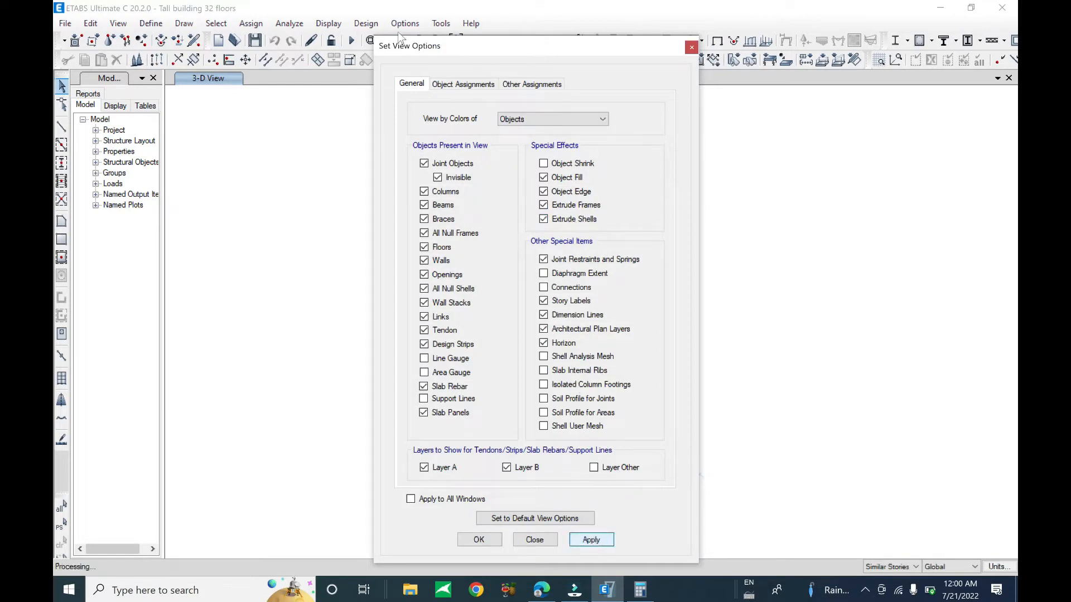
drag(545, 45, 233, 25)
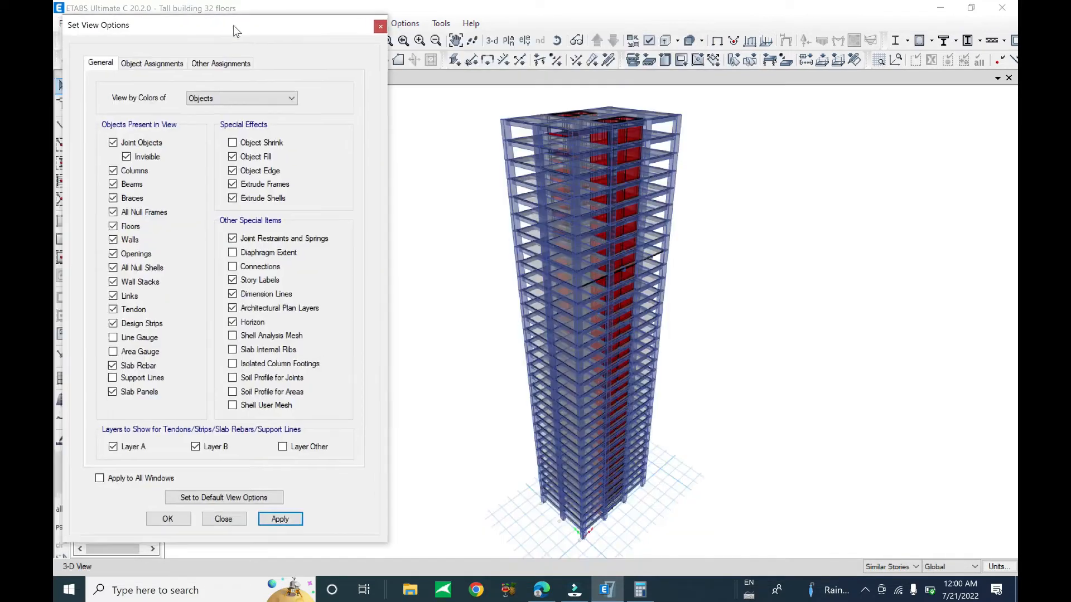
click(226, 519)
Step: Examine the extruded tower from several angles, including the roof beams, columns and core walls
shift+middle_drag(736, 337, 733, 388)
shift+middle_drag(818, 445, 657, 381)
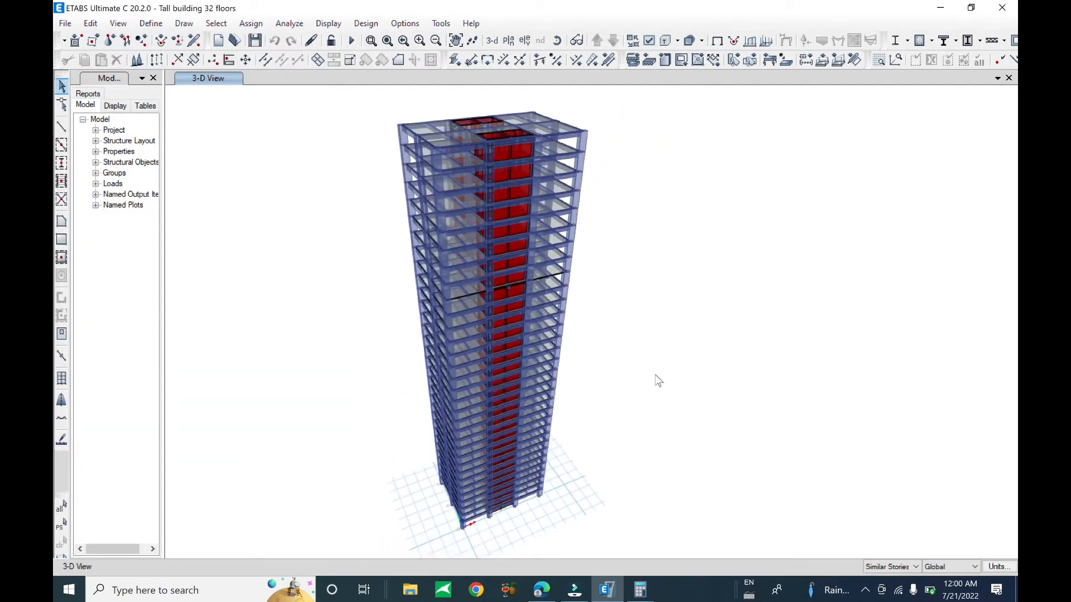
shift+middle_drag(648, 298, 643, 351)
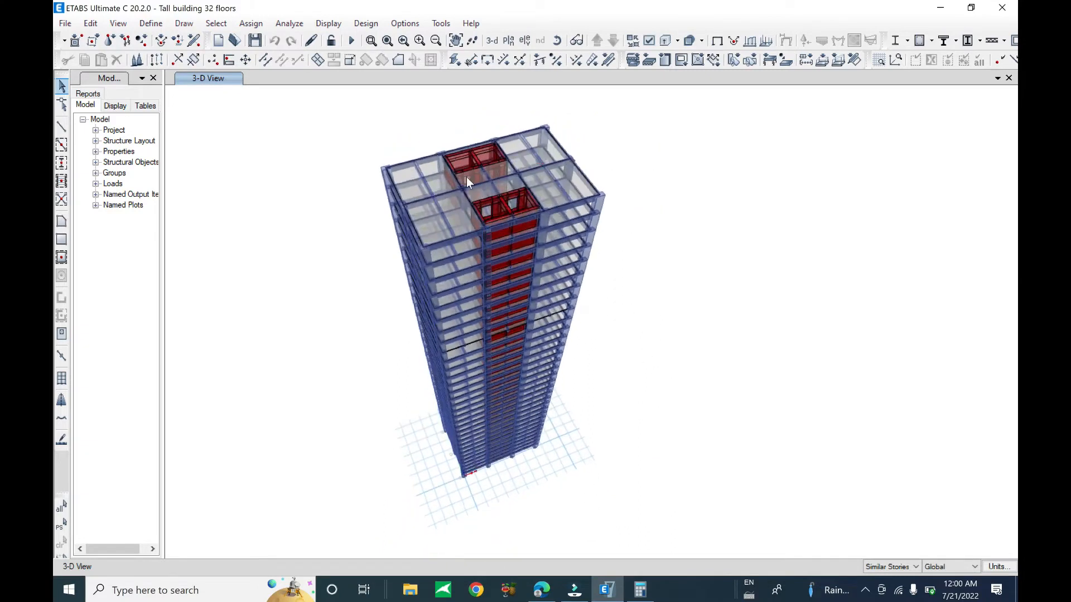
scroll(461, 191, up, 5)
scroll(463, 207, up, 5)
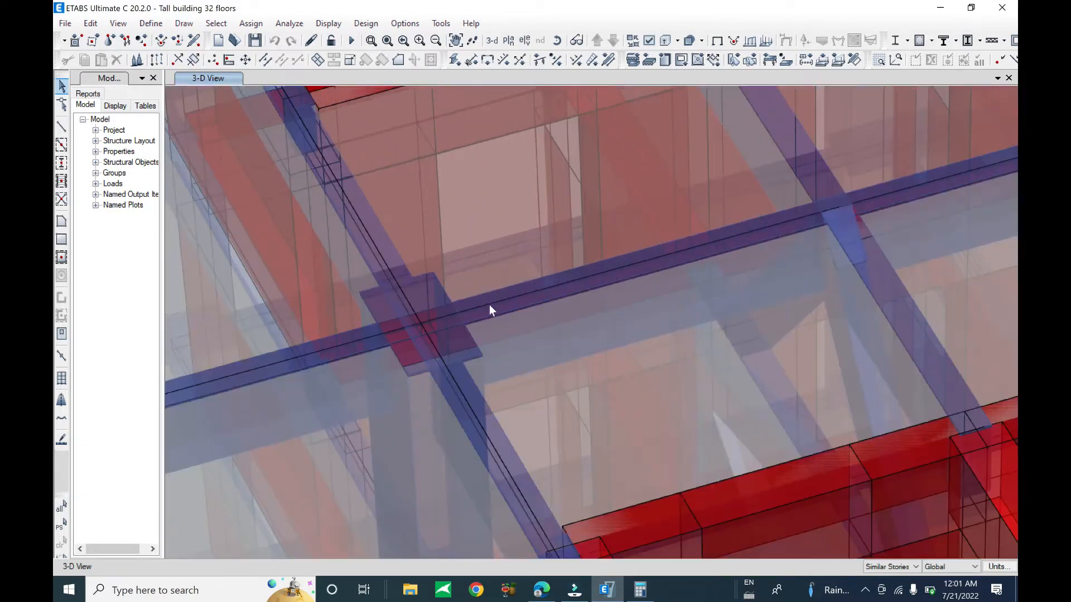
scroll(552, 287, down, 5)
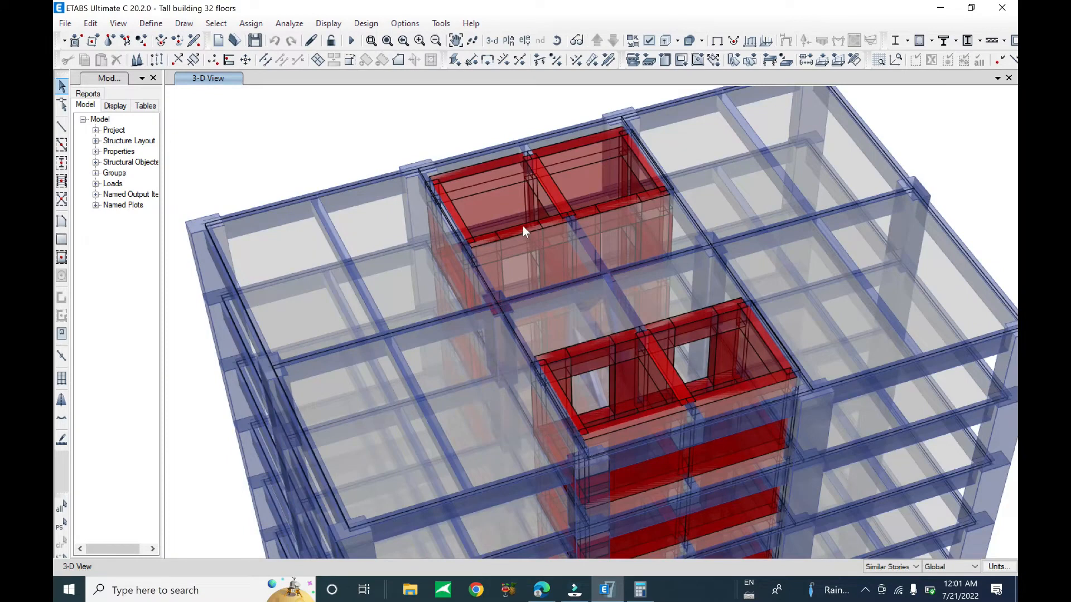
scroll(524, 195, down, 3)
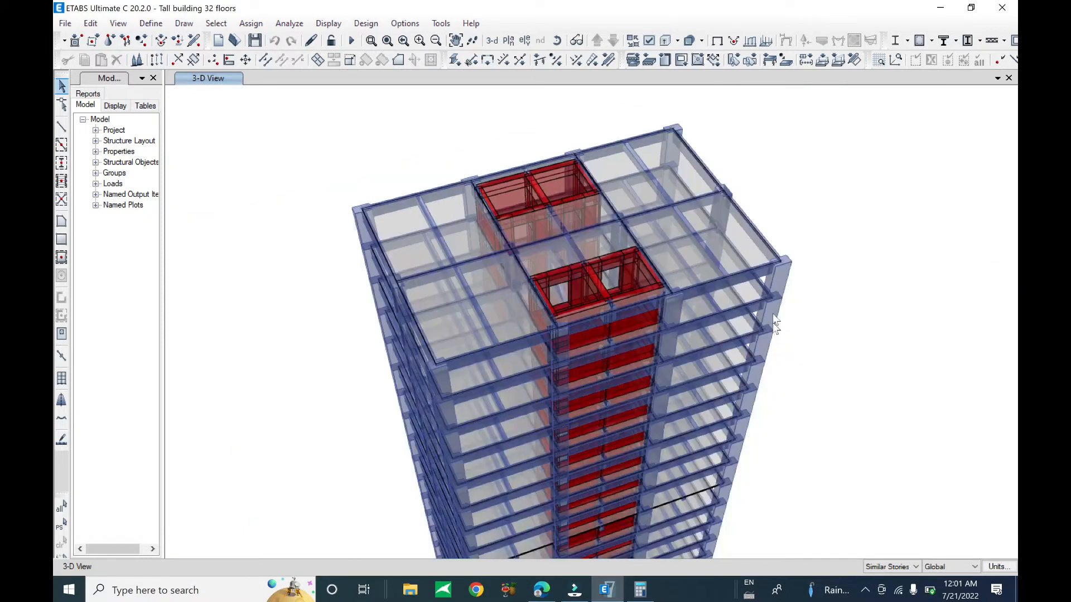
scroll(775, 323, down, 5)
scroll(627, 263, up, 2)
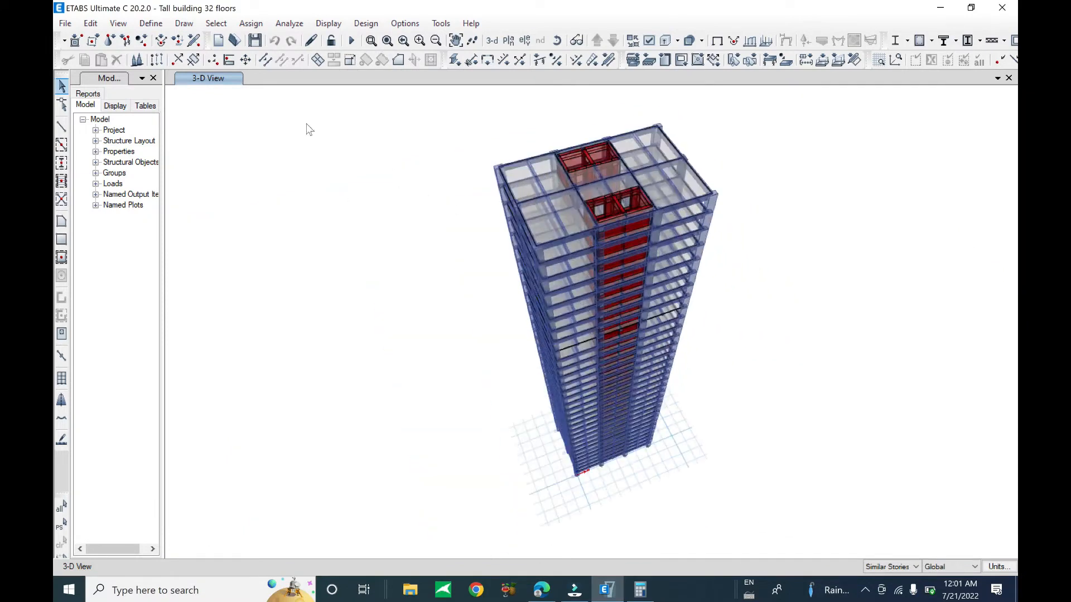
Step: Select all beams in the model by object type
click(216, 23)
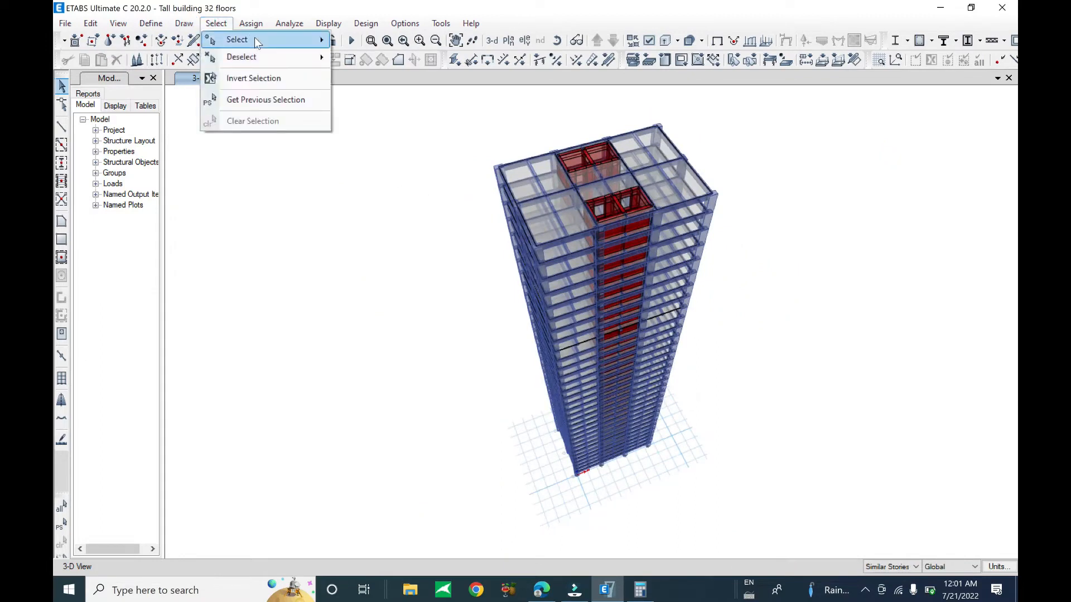
mouse_move(254, 38)
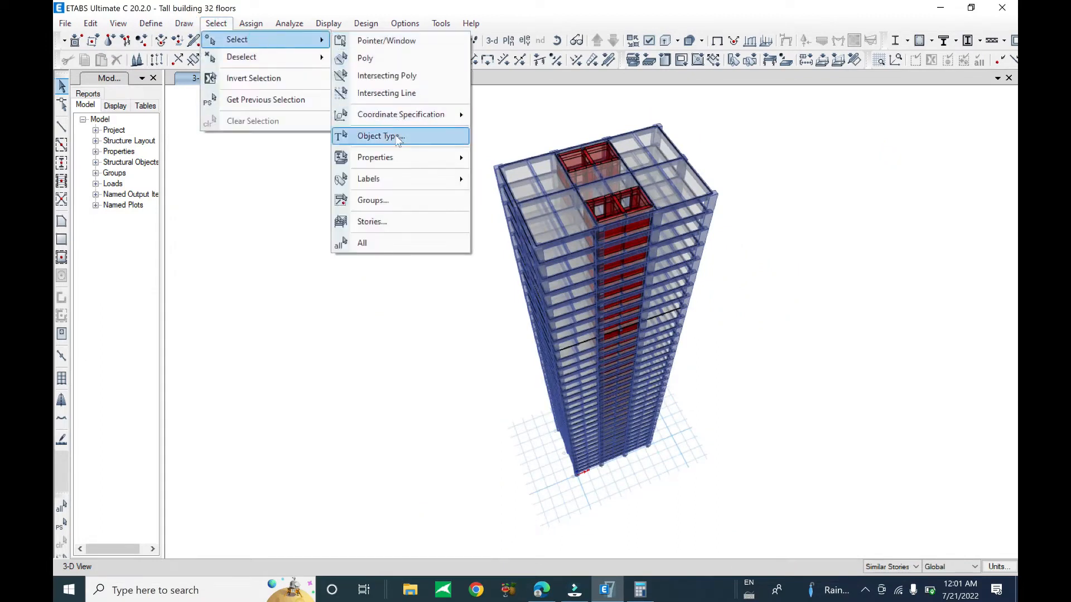
click(398, 137)
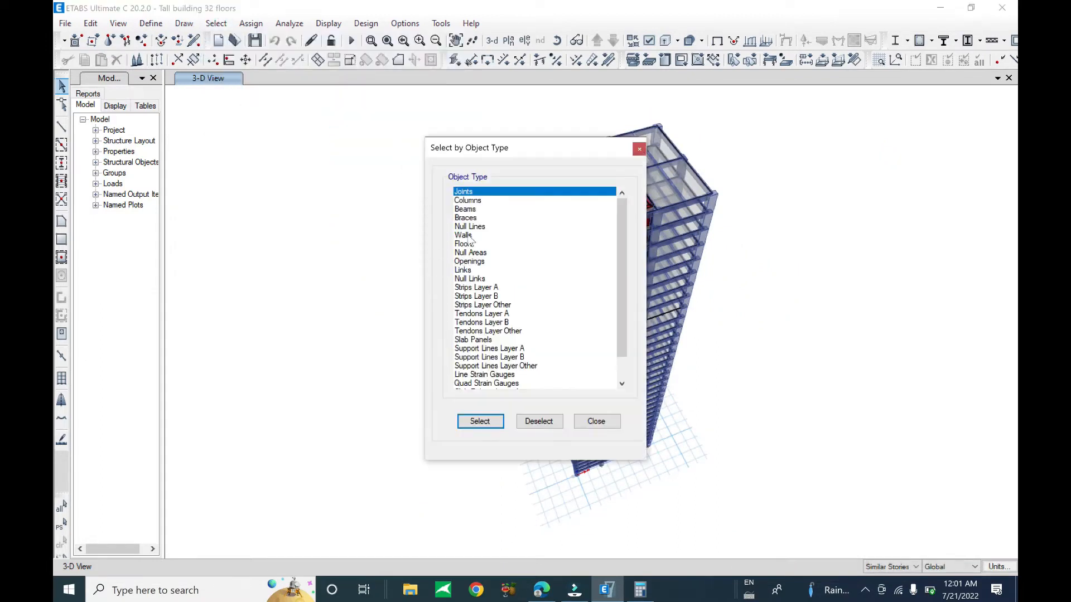
click(466, 209)
click(480, 421)
click(597, 423)
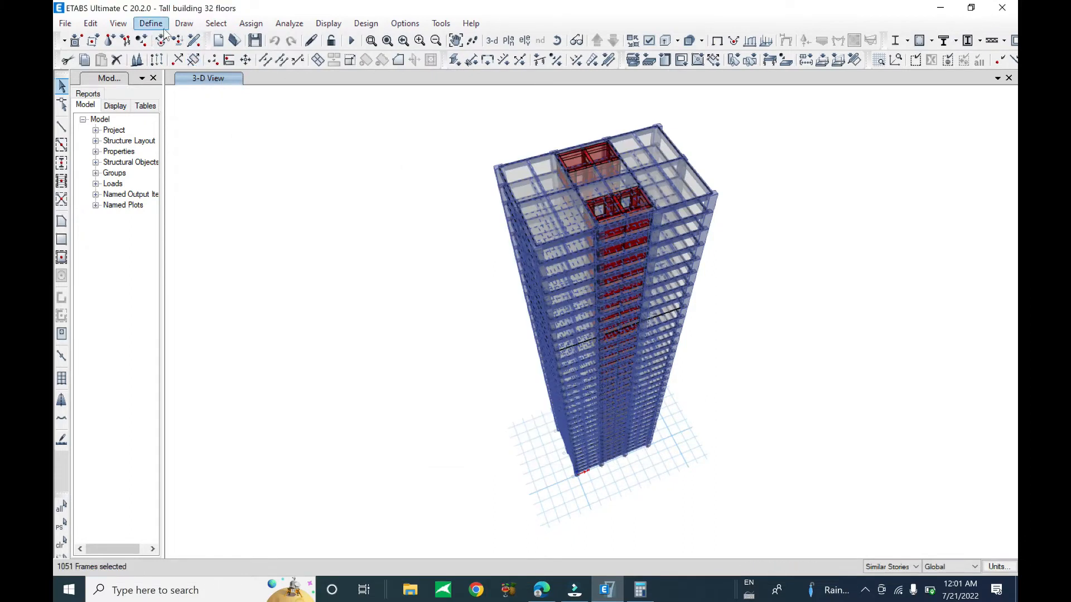
Step: Assign the frame insertion point 8 (Top Center) to the selected beams
click(247, 24)
mouse_move(262, 60)
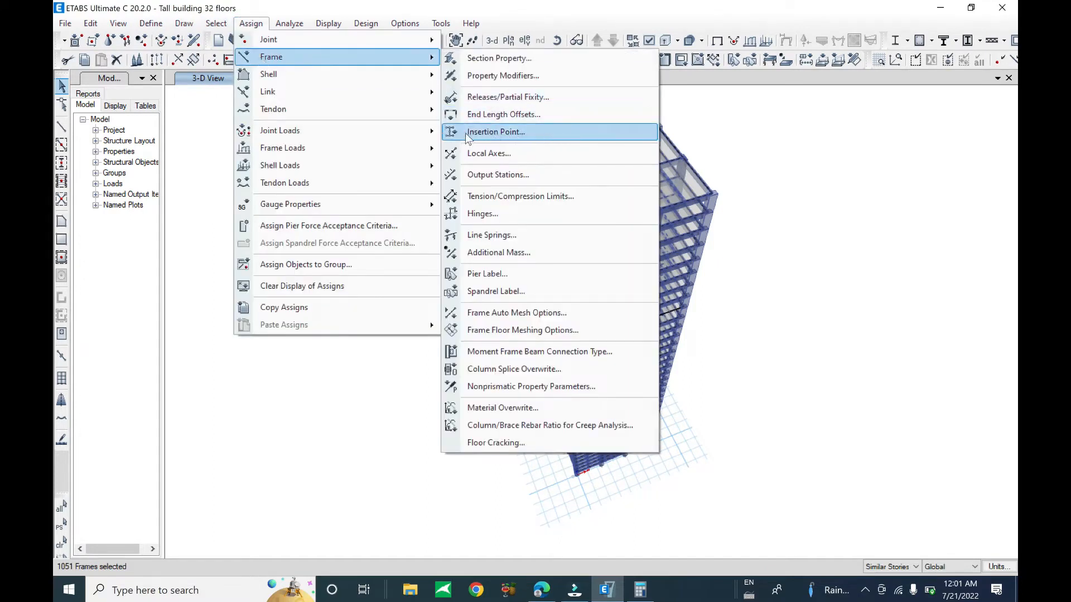
click(495, 132)
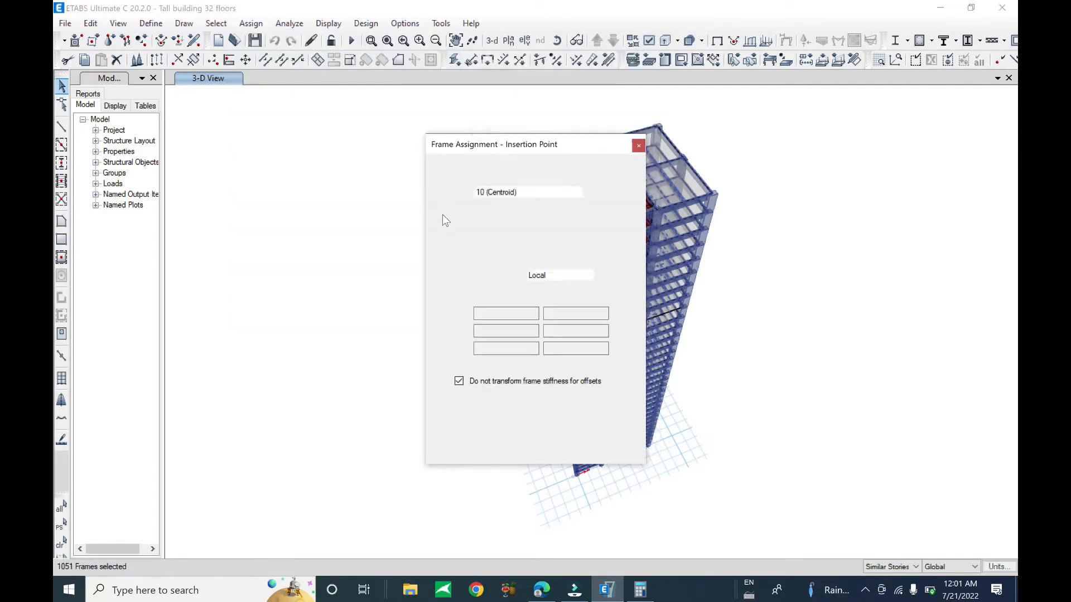
click(538, 193)
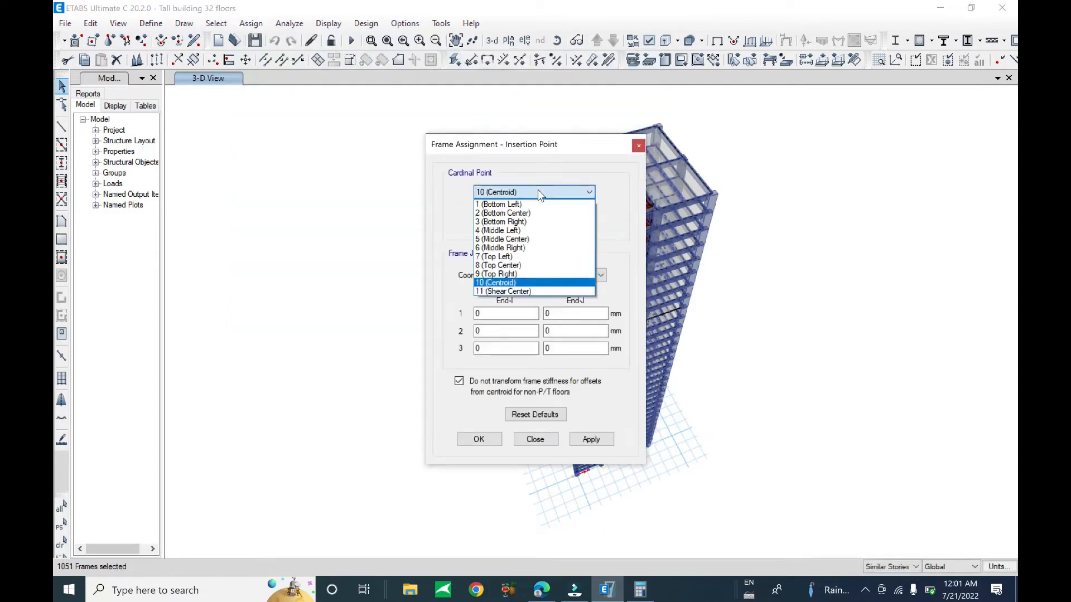
click(525, 266)
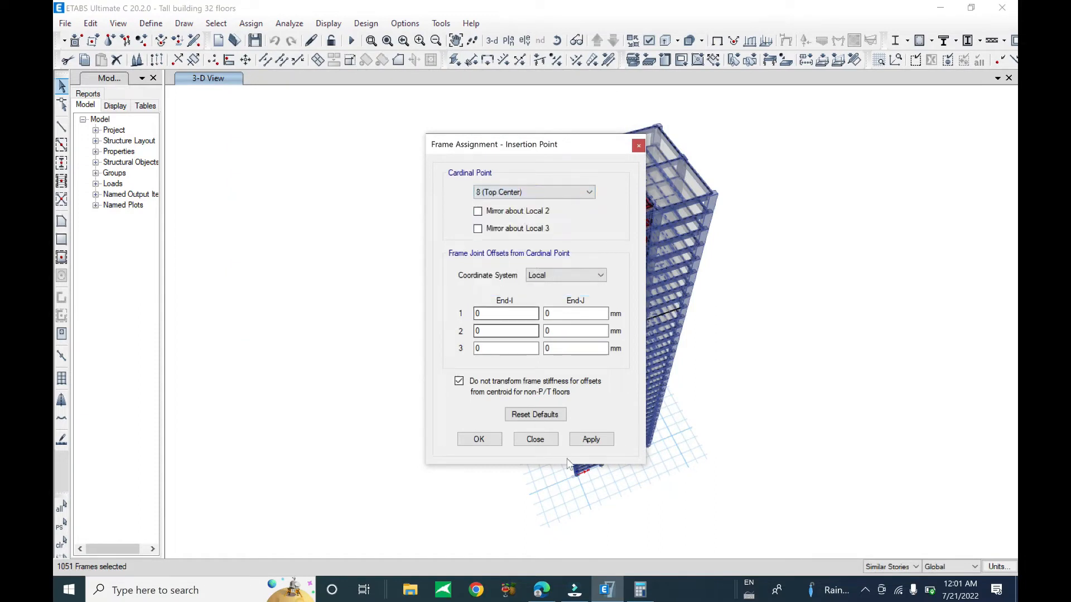
click(477, 439)
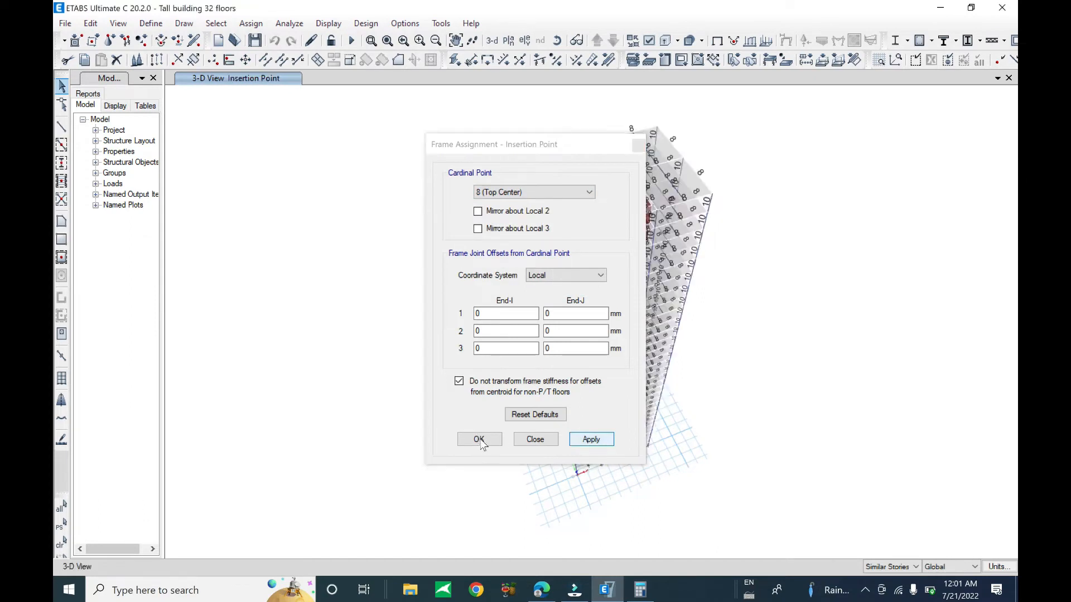
click(480, 440)
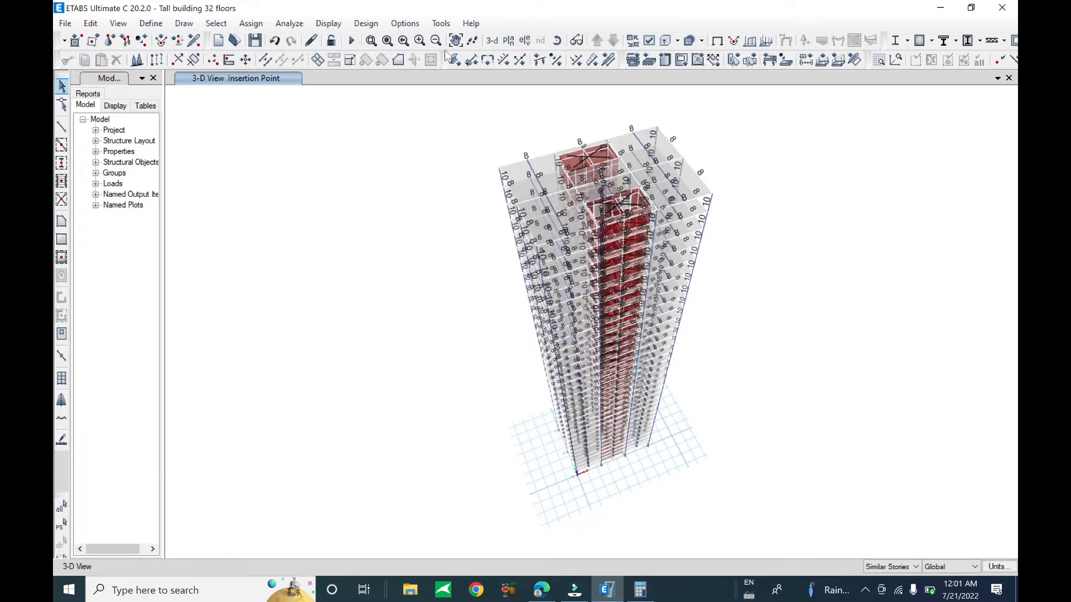
Step: Try to display extruded frames and extruded shells while the insertion point labels are shown
click(648, 42)
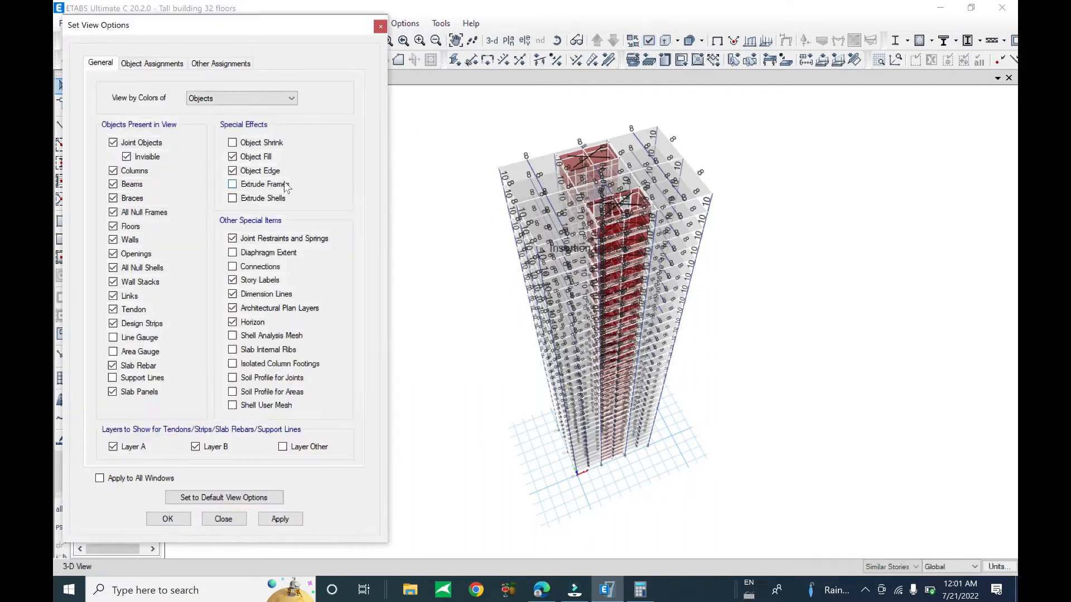
click(274, 200)
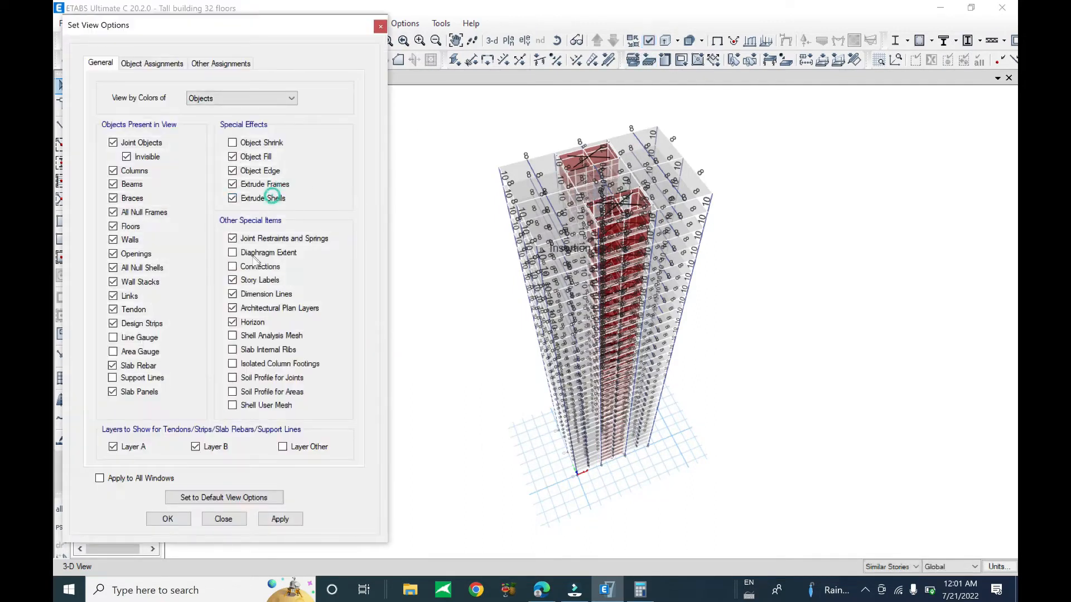
click(283, 522)
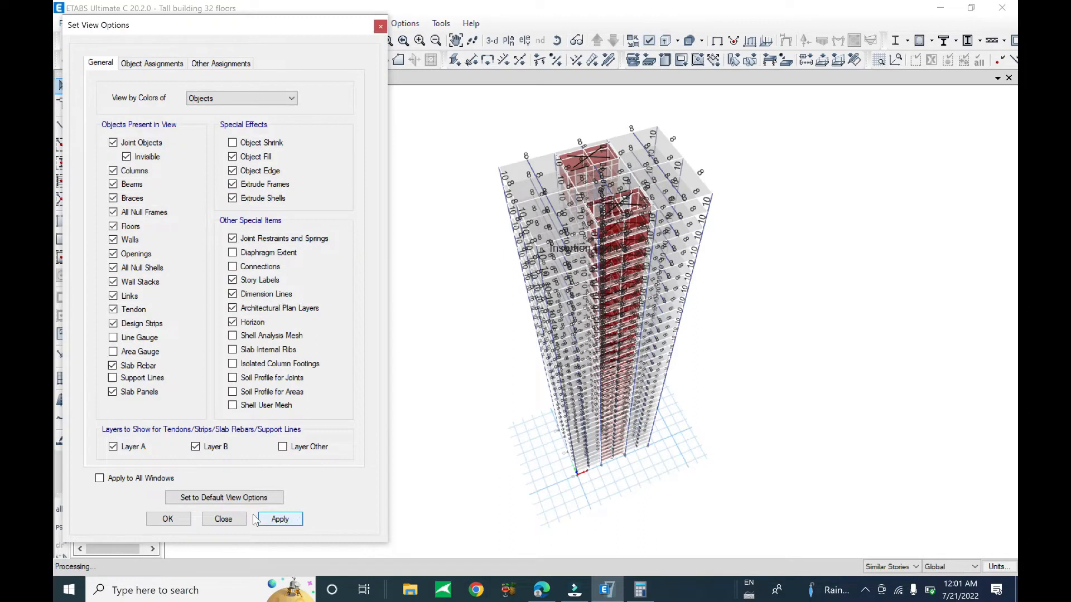
click(175, 519)
drag(254, 26, 346, 204)
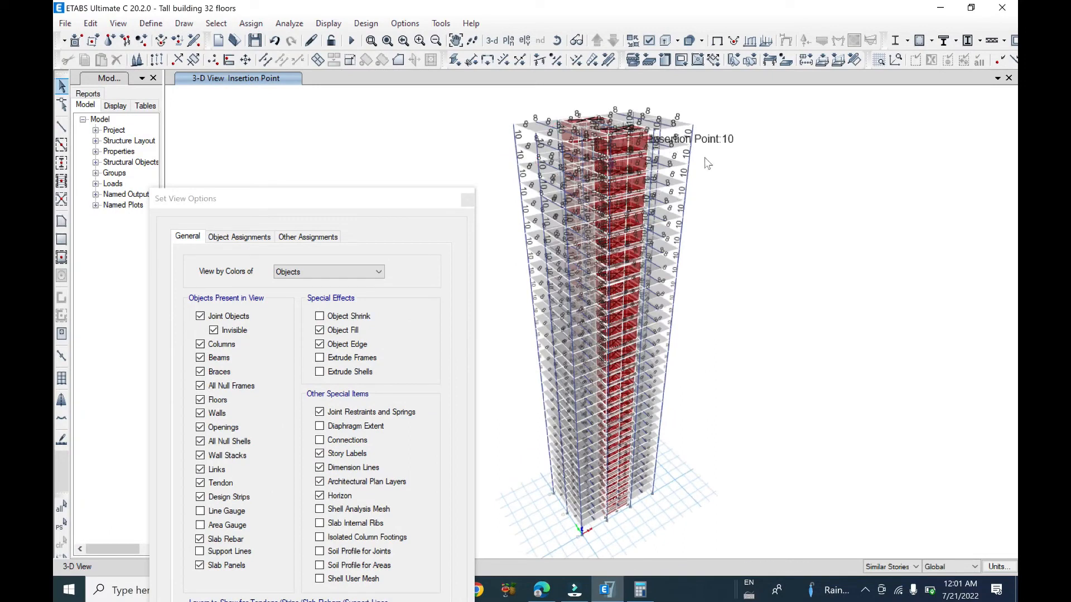
Step: Reselect the beams and try again to turn on extruded frames and extruded shells
click(216, 24)
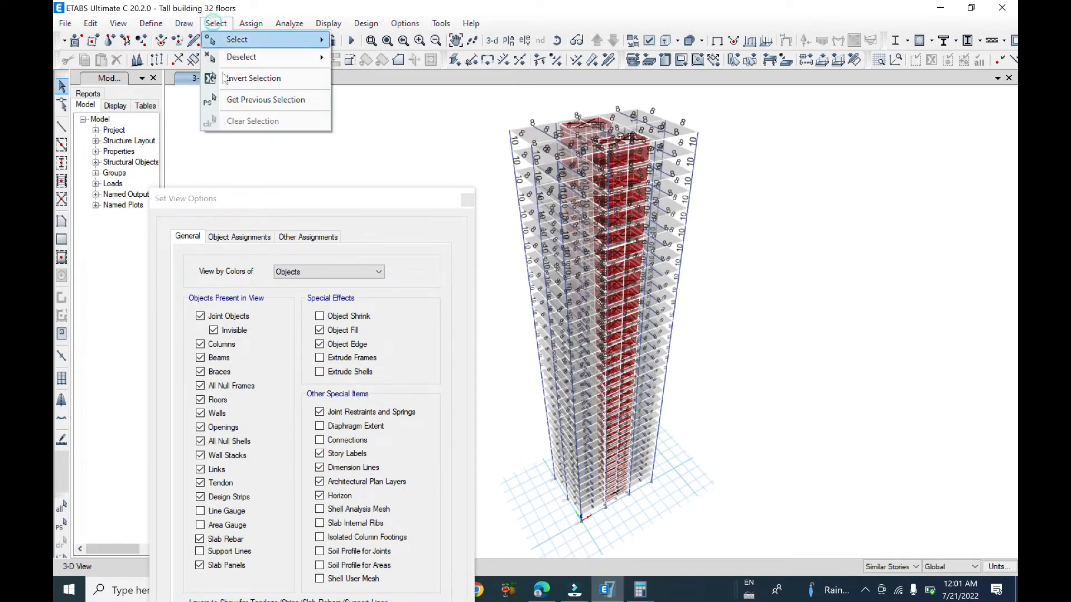
click(268, 136)
drag(350, 215, 353, 28)
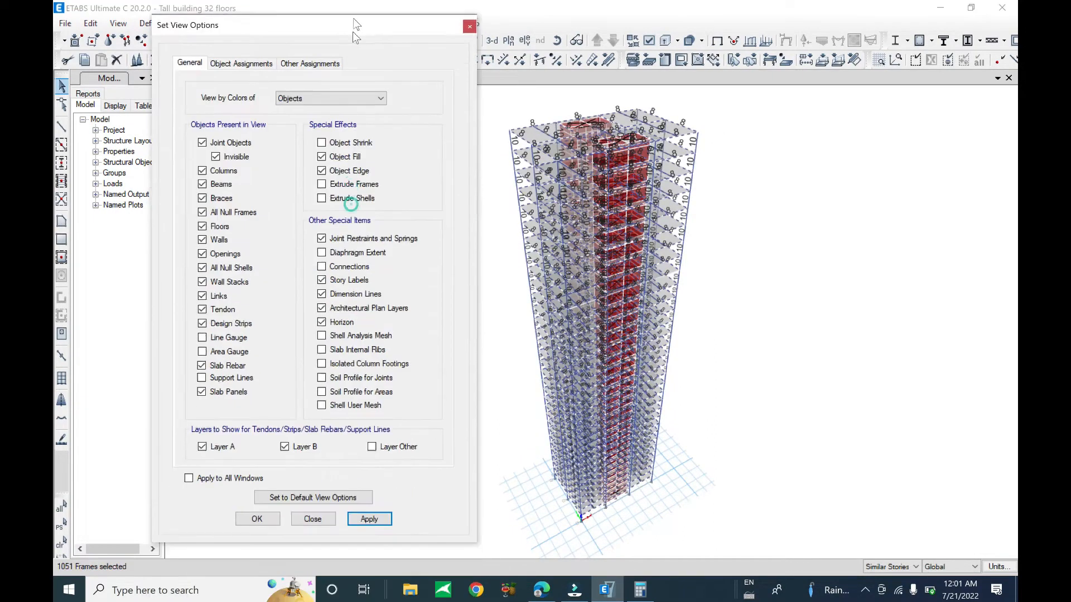
click(358, 515)
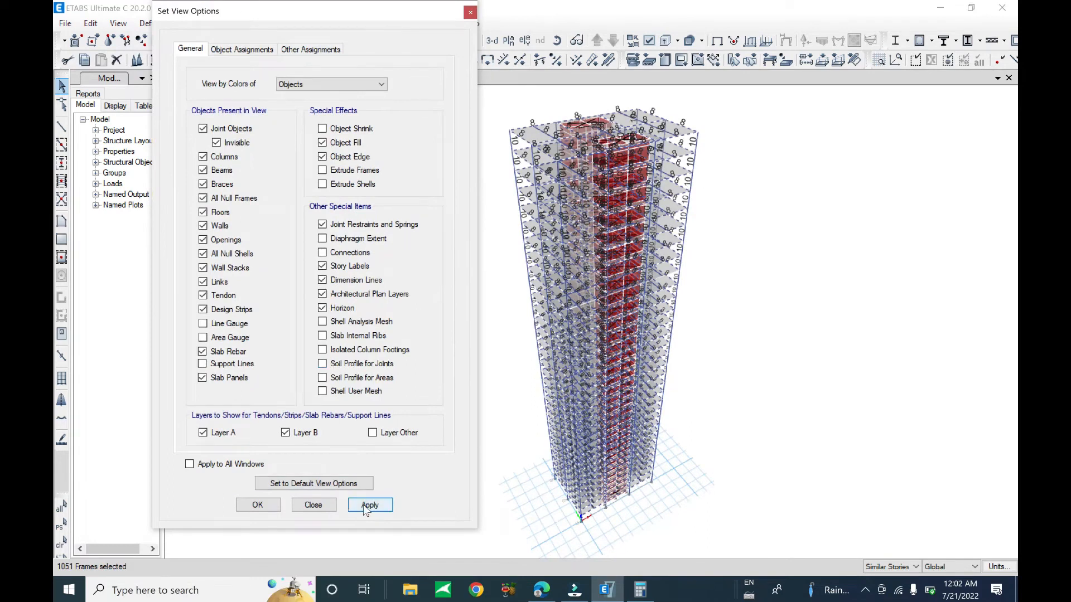
click(346, 185)
click(346, 170)
click(371, 506)
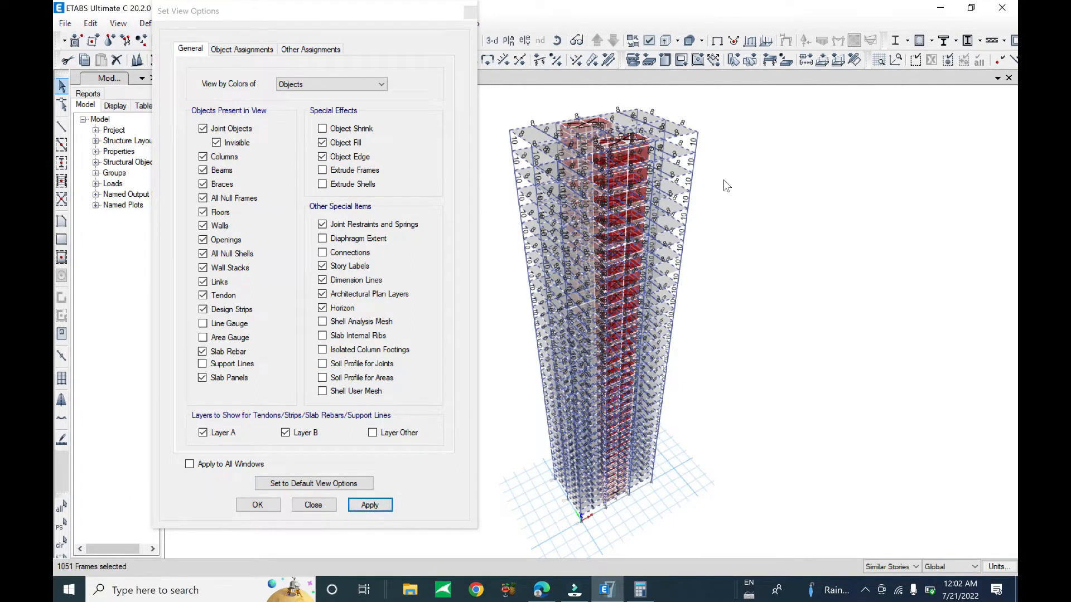
middle_drag(724, 180, 730, 211)
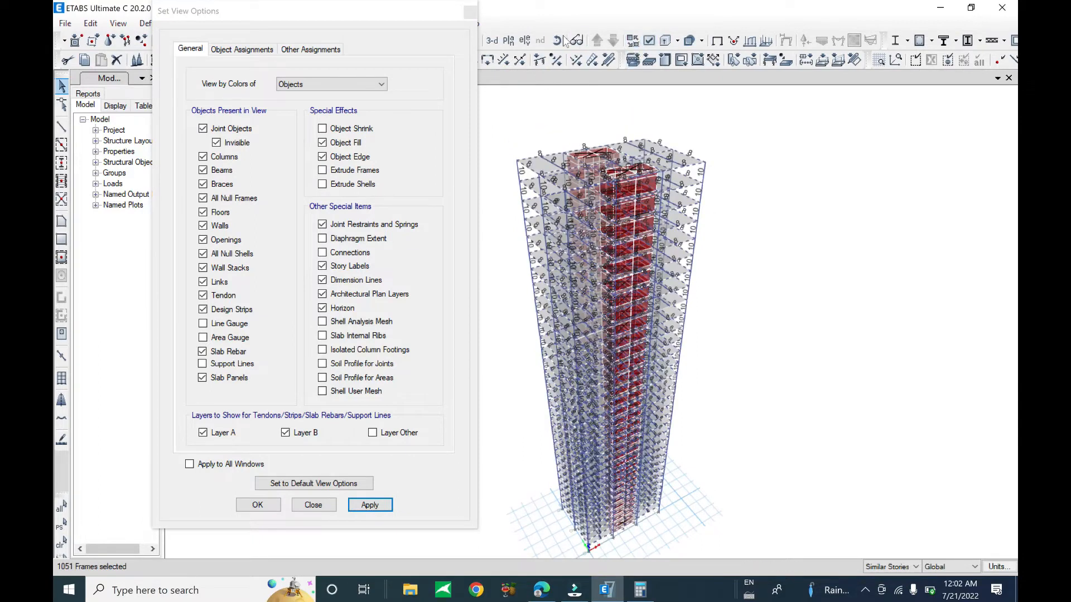
drag(374, 17, 319, 61)
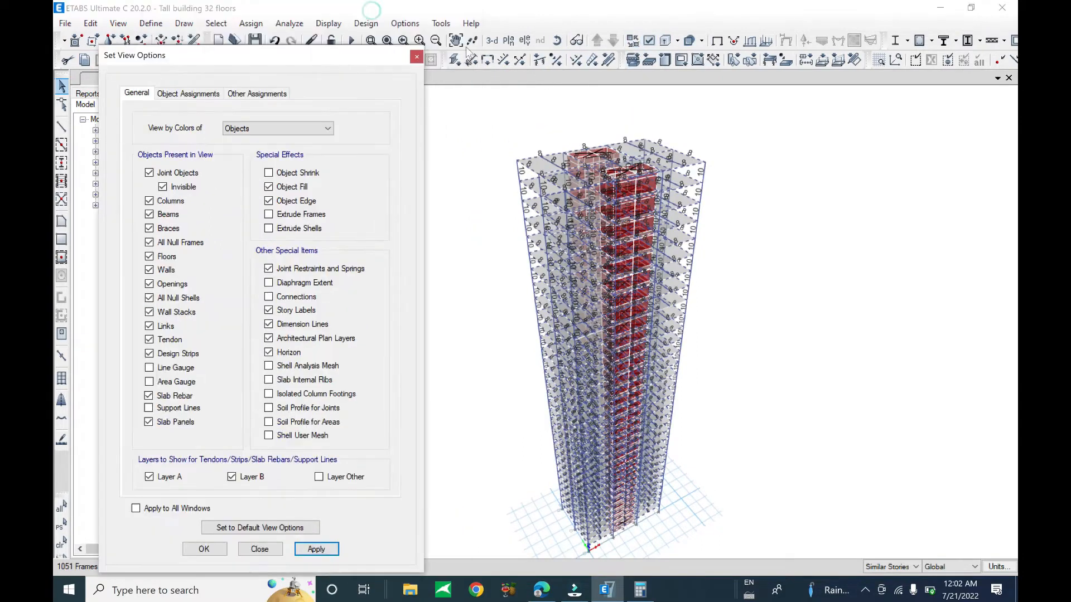
Step: Clear the insertion point labels and display extruded frames and extruded shells, applying the view options to all windows
click(719, 42)
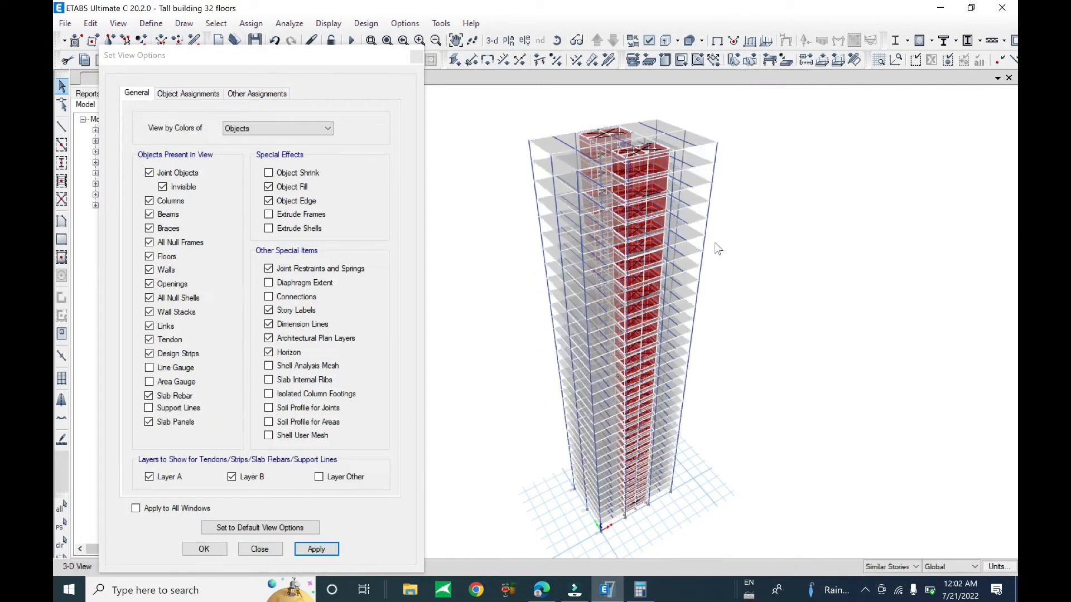
click(298, 229)
click(296, 215)
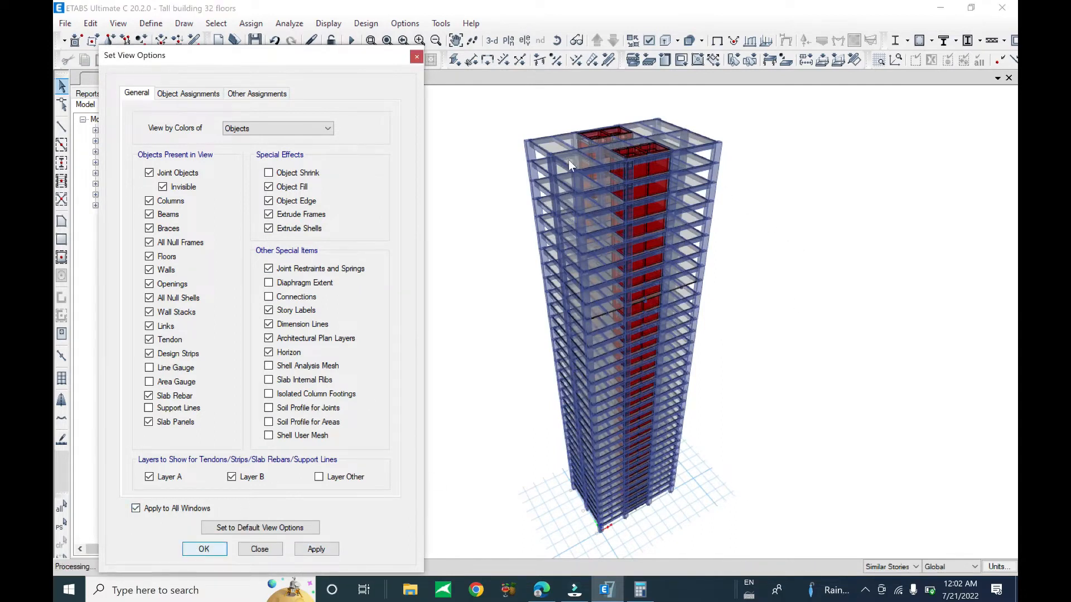
click(256, 548)
Step: Inspect the extruded beams against the slabs and columns at the roof and upper floors, and save the model
scroll(678, 132, up, 5)
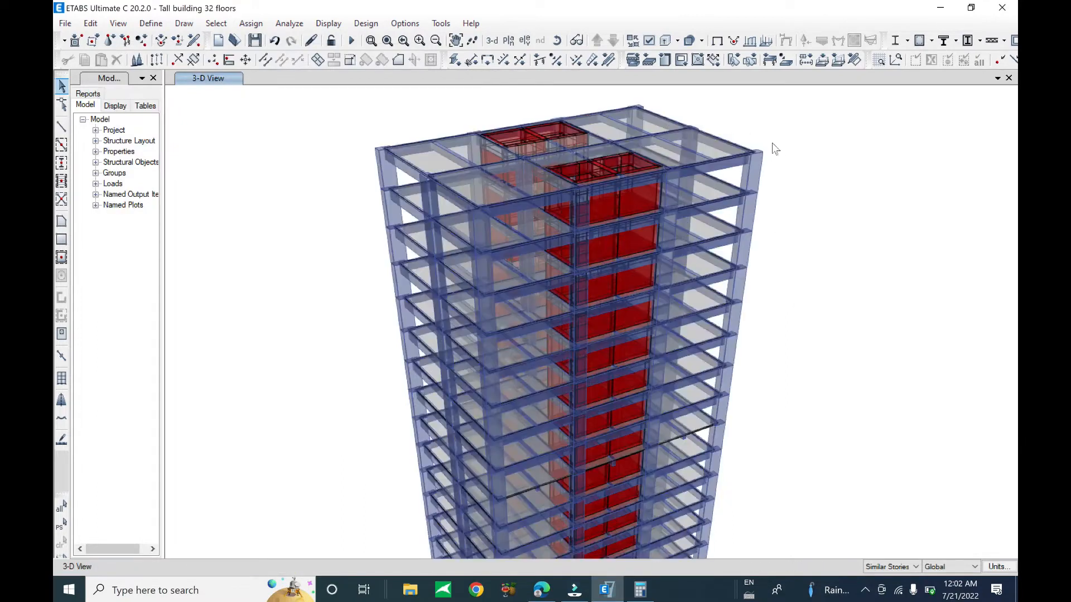
scroll(692, 175, down, 4)
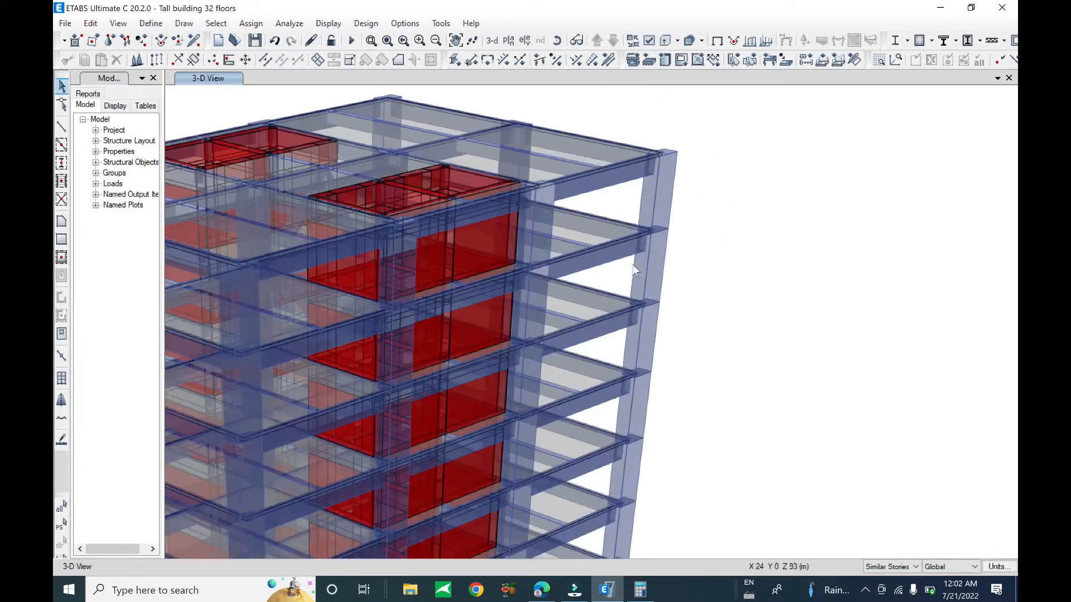
mouse_move(634, 271)
shift+middle_down()
mouse_move(588, 310)
mouse_move(535, 302)
mouse_move(543, 286)
mouse_move(617, 297)
mouse_move(620, 260)
shift+middle_up()
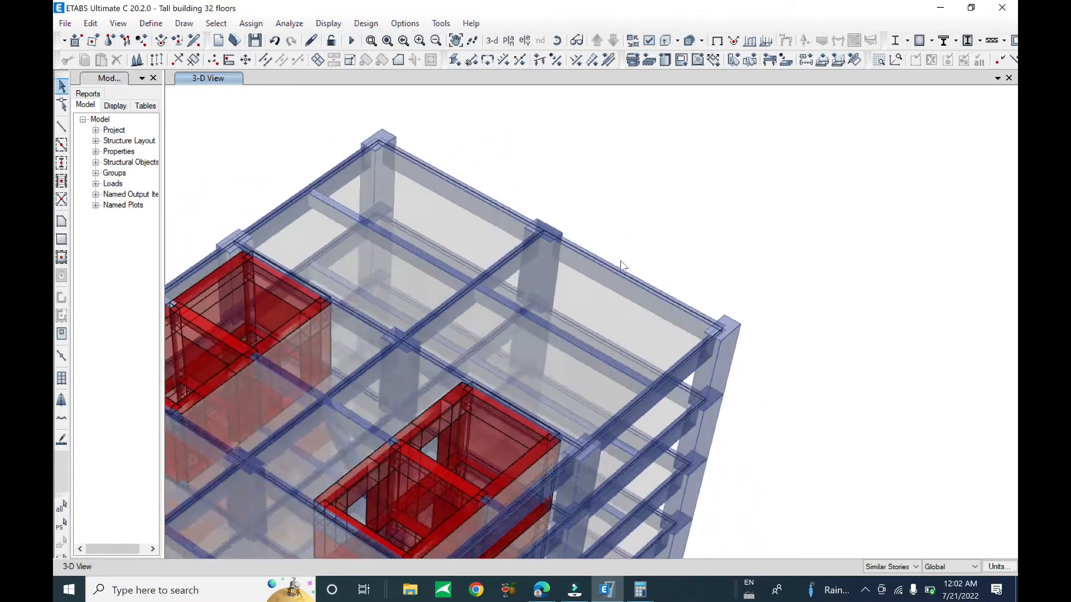
scroll(602, 290, down, 5)
shift+middle_drag(579, 317, 715, 370)
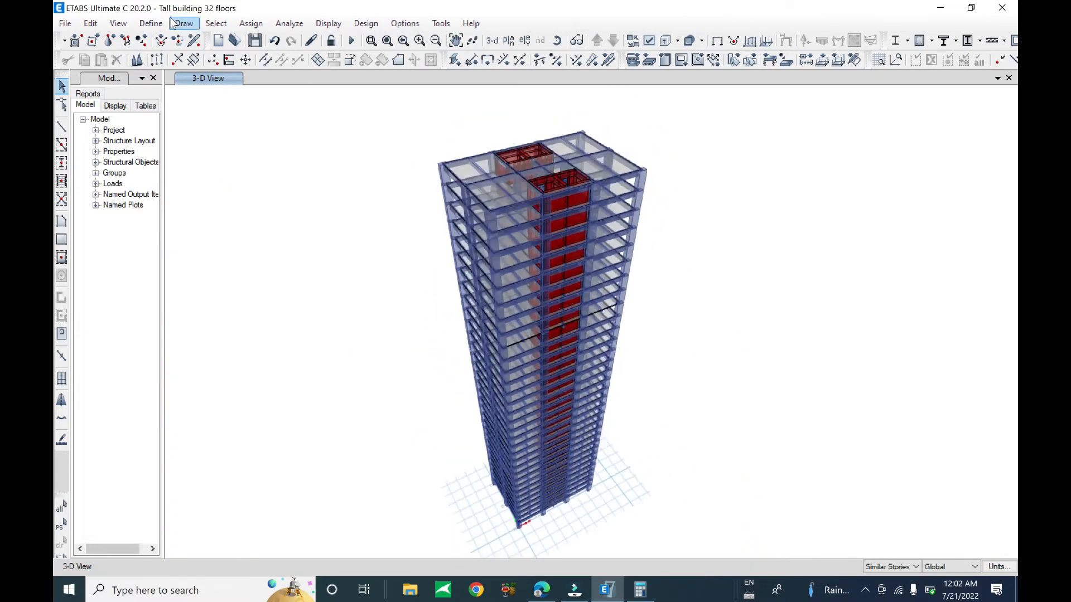
click(65, 23)
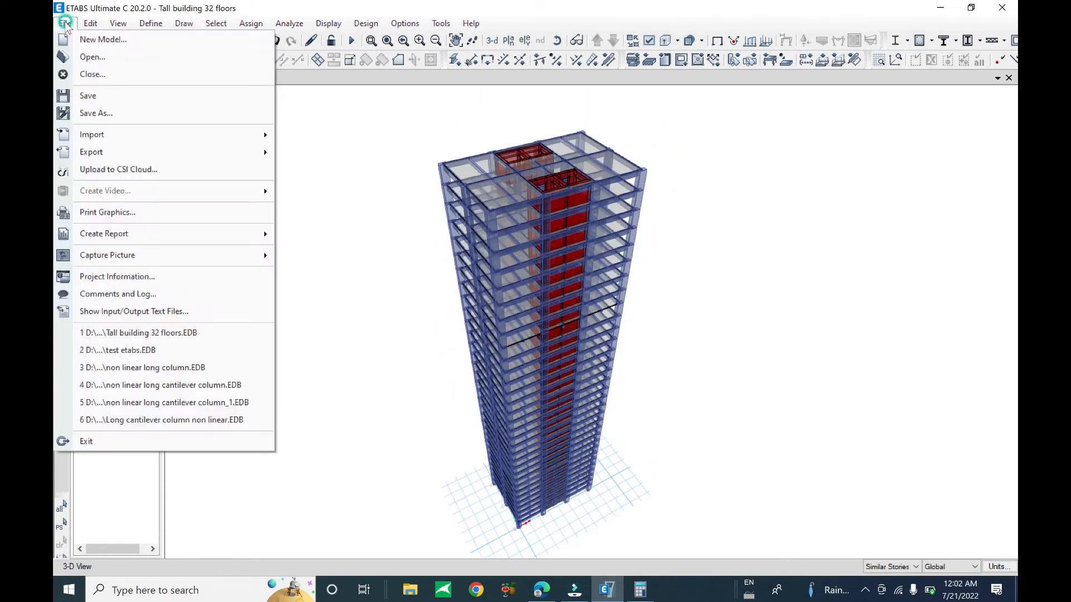
click(108, 96)
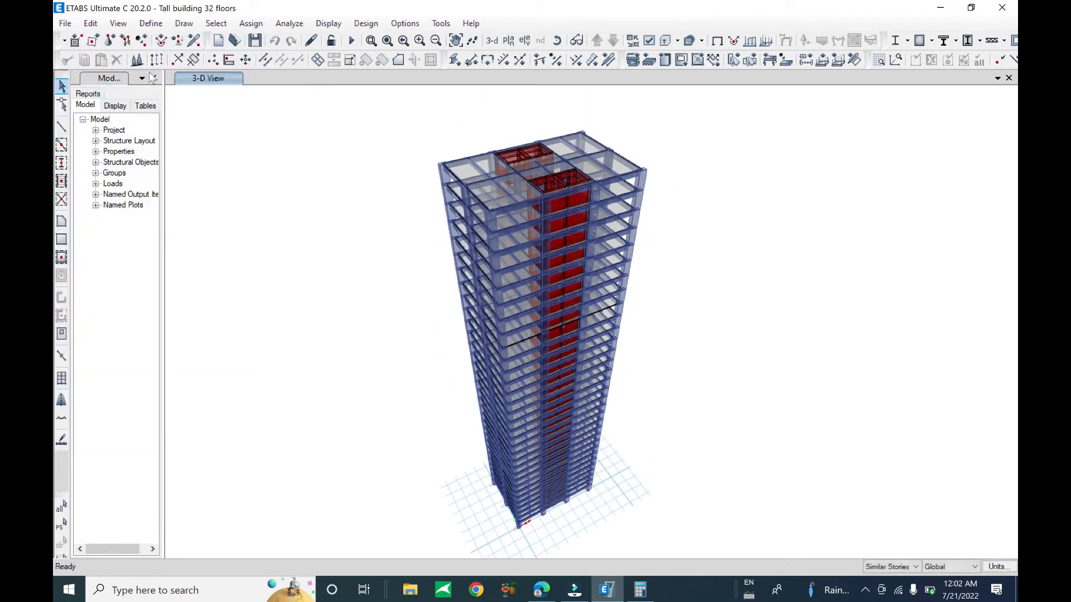
Step: Set the P-Delta automation to Iterative - Based on Loads and add the Dead load pattern with scale factor 1
click(151, 23)
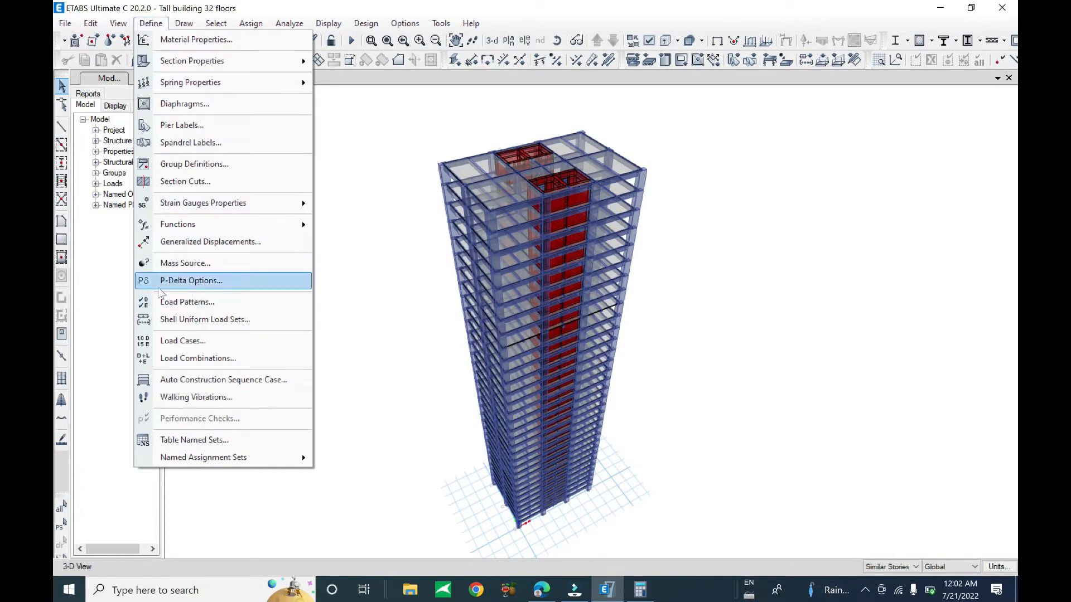
click(172, 281)
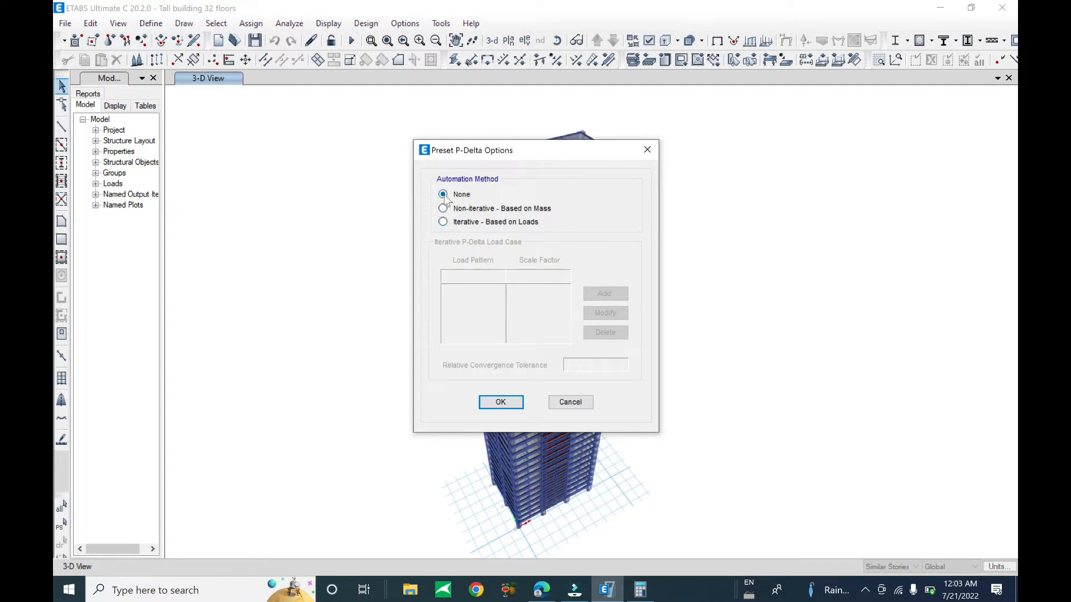
drag(470, 151, 710, 135)
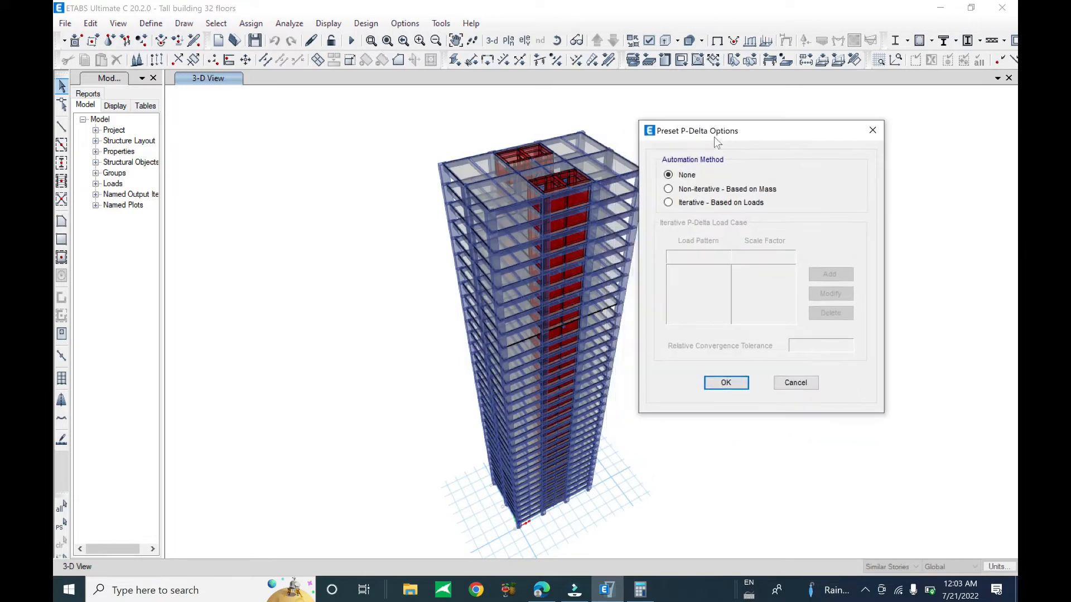
click(669, 203)
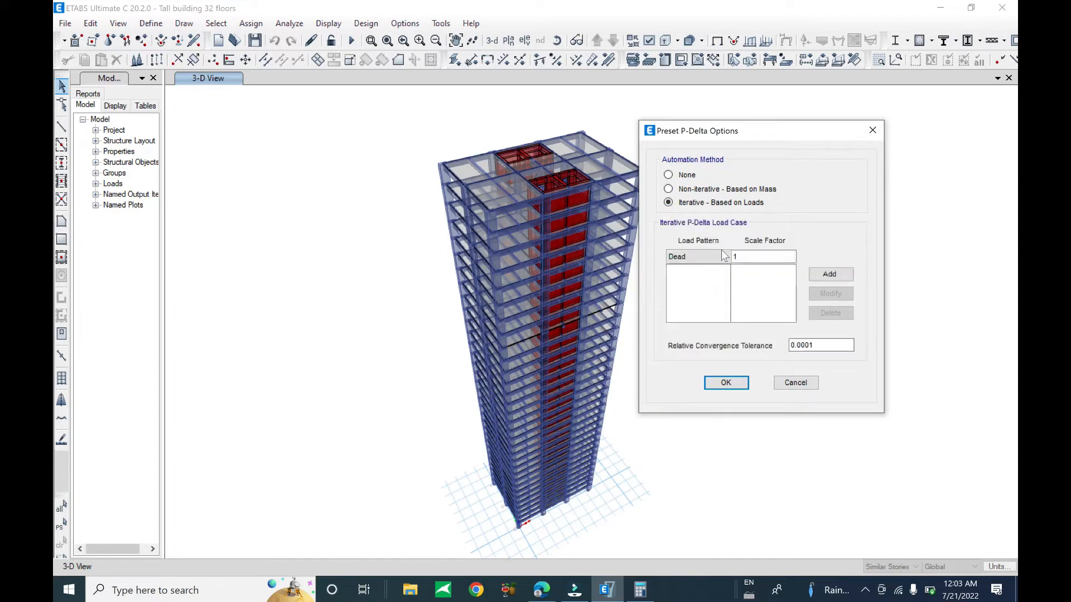
click(721, 258)
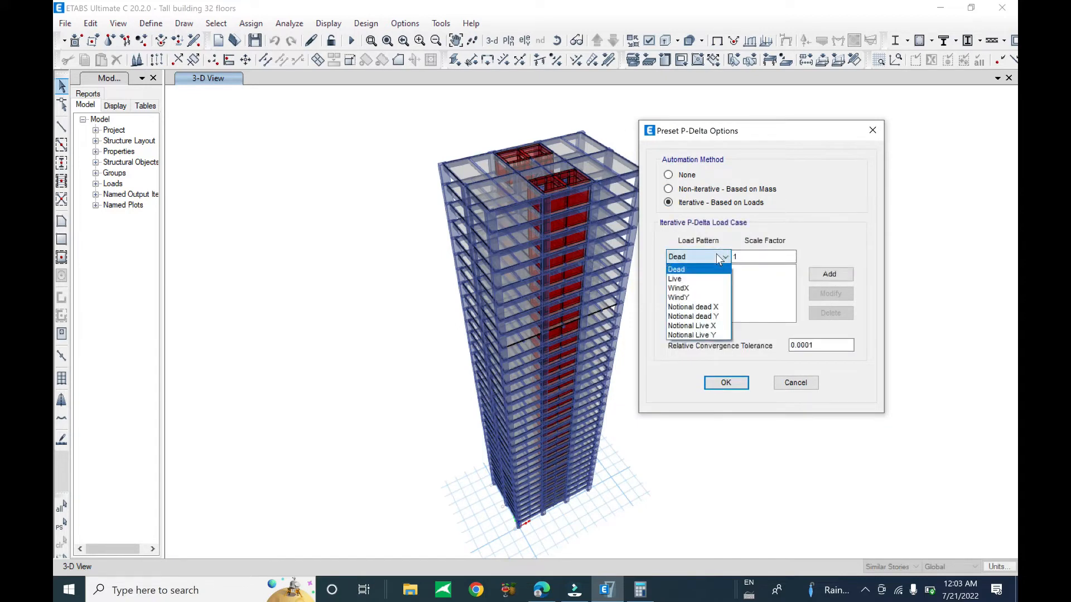
click(718, 256)
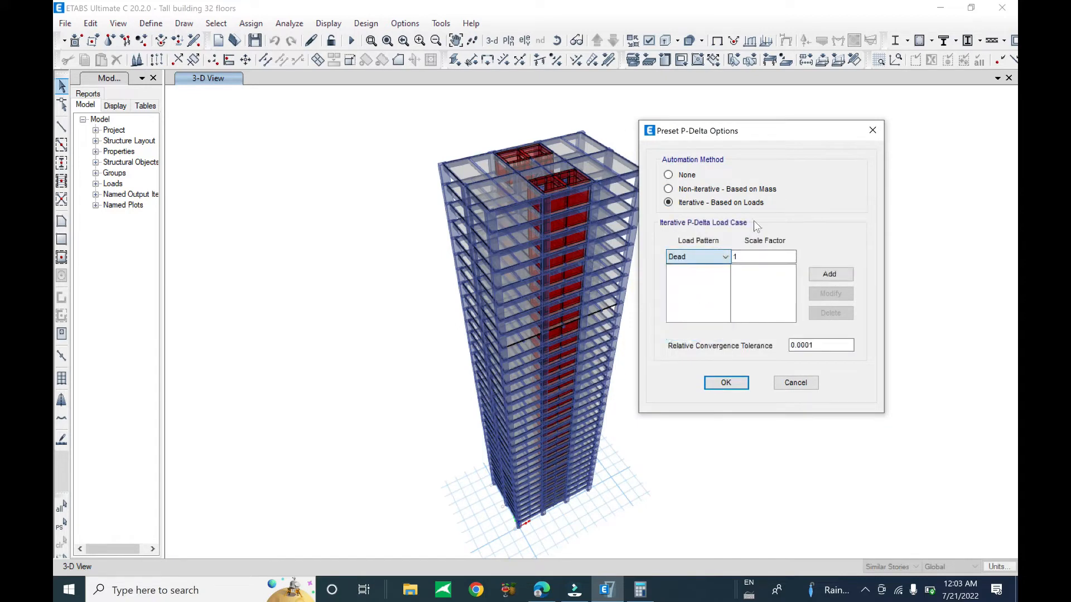
click(830, 274)
Step: Add the Live load pattern with scale factor 0.5 to the iterative P-Delta load case and accept the options
click(718, 258)
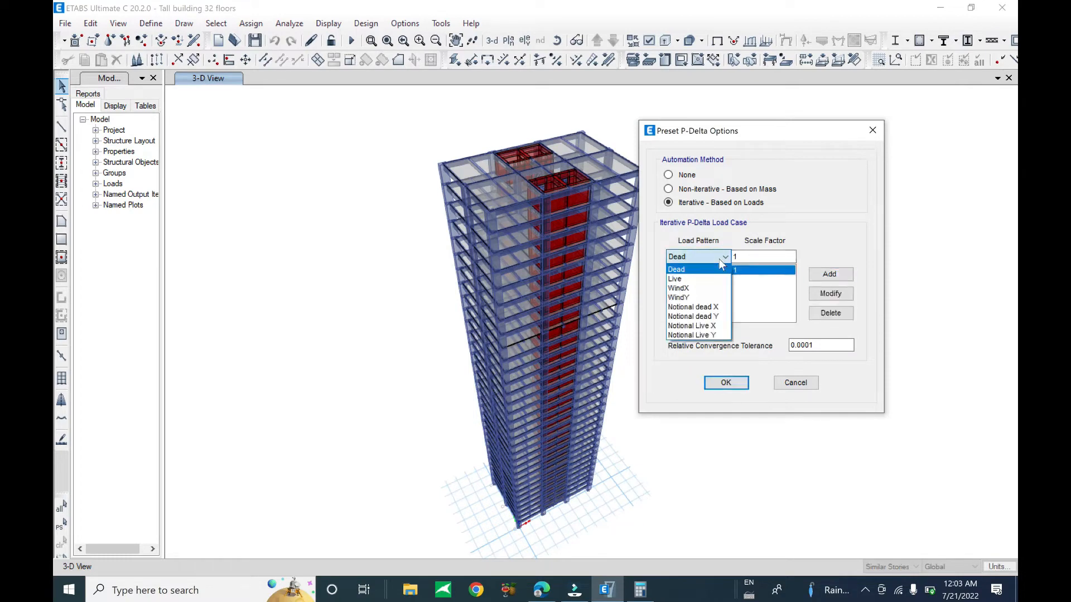
click(710, 284)
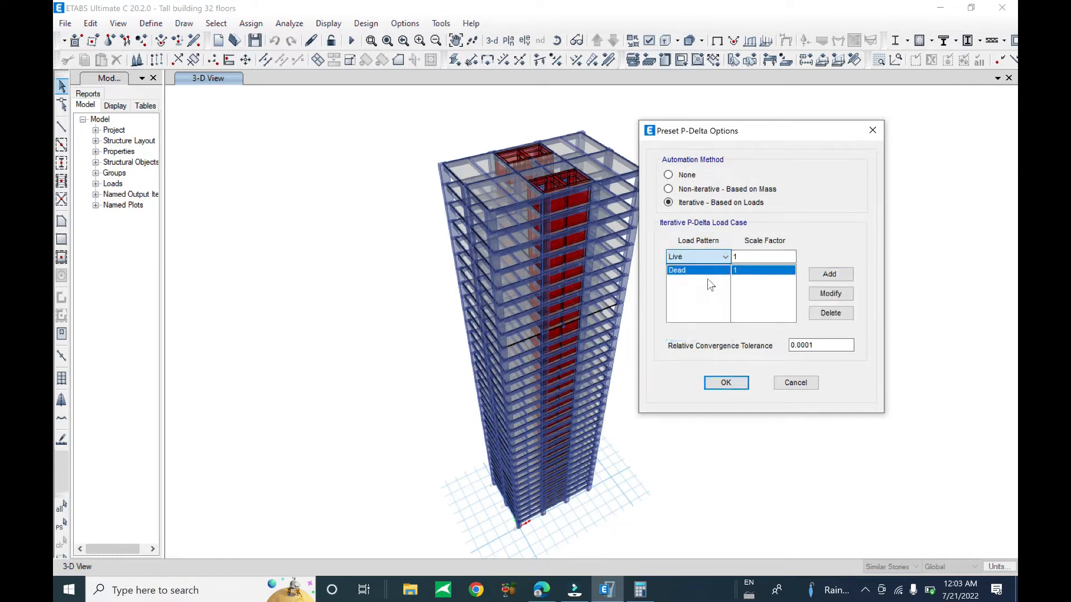
key(Tab)
text(.5)
click(829, 274)
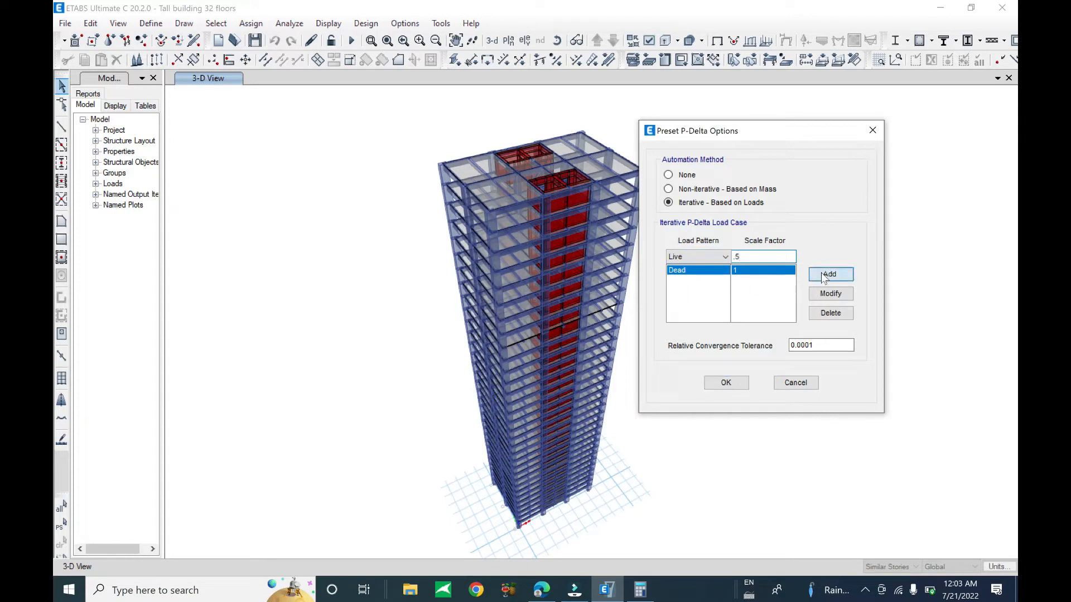
click(723, 257)
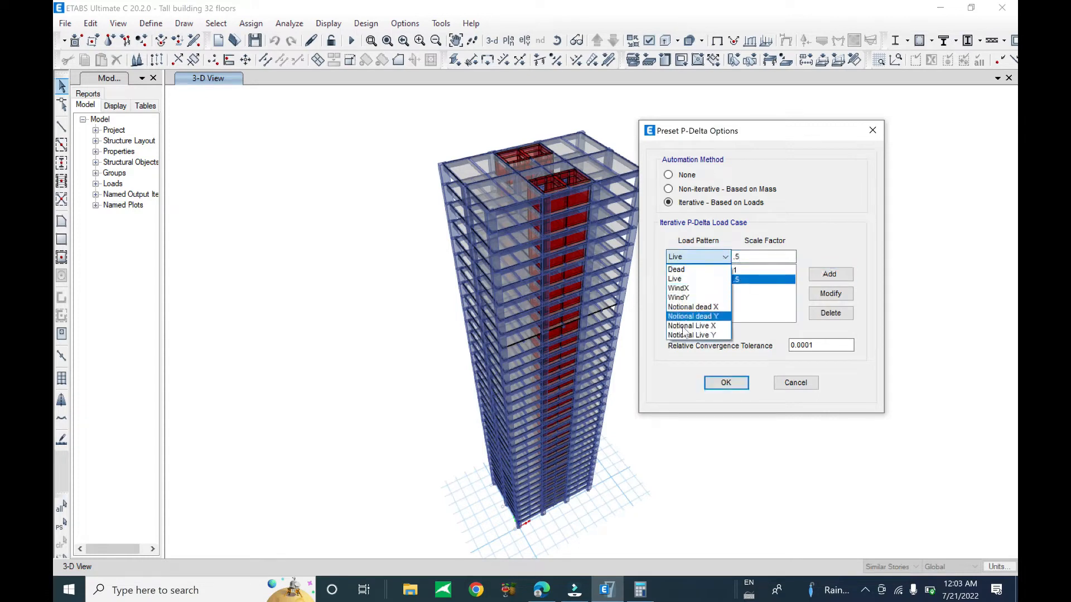
click(785, 222)
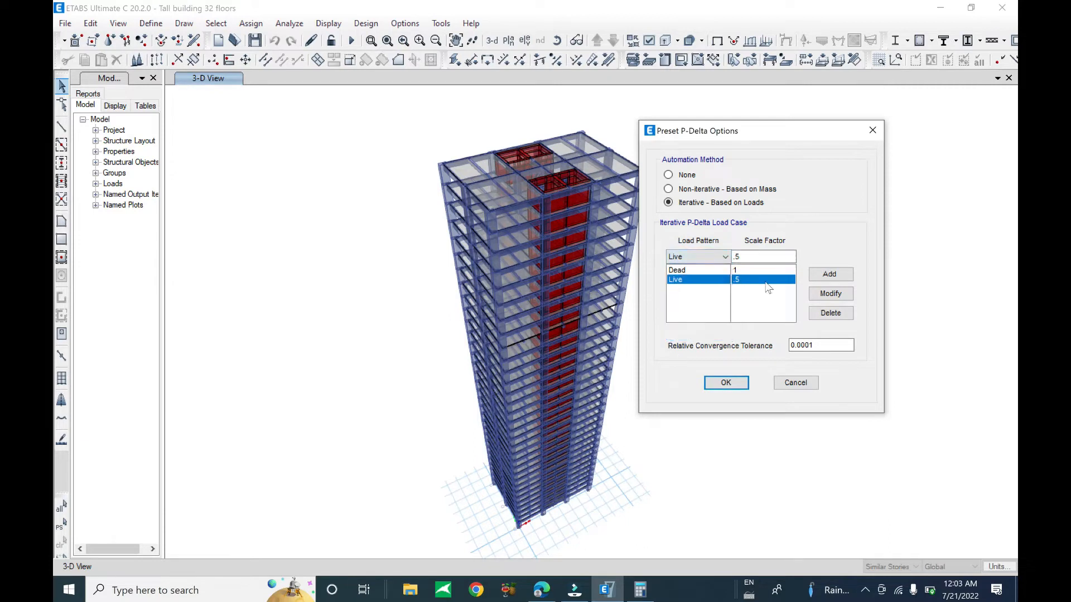
click(725, 383)
Step: Add default design load combinations for Concrete Frame Design and Concrete Shear Wall Design, converted to editable user combinations
click(151, 23)
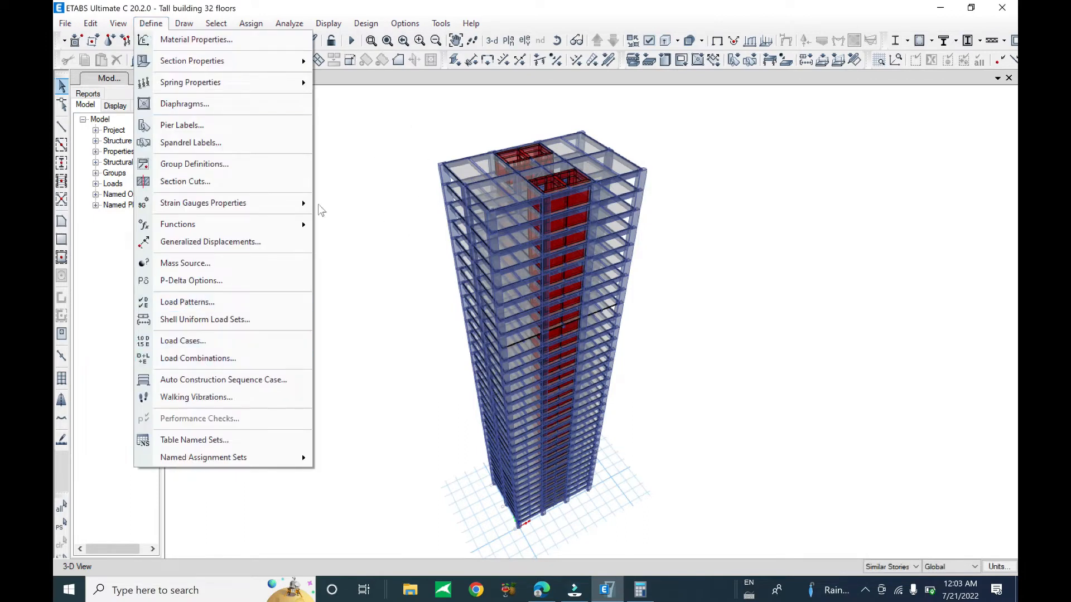
click(218, 359)
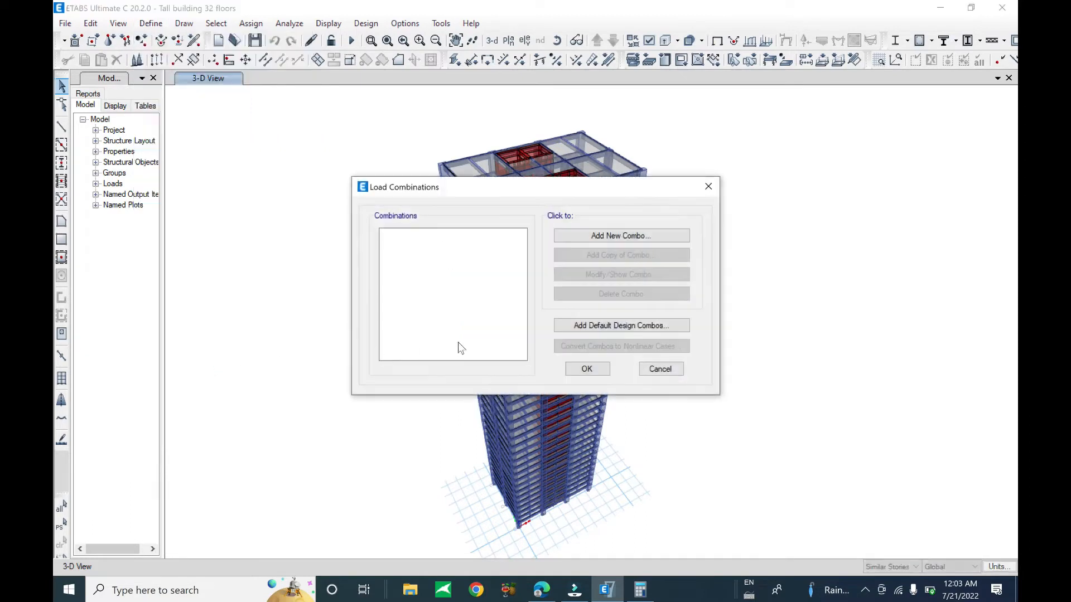
click(618, 237)
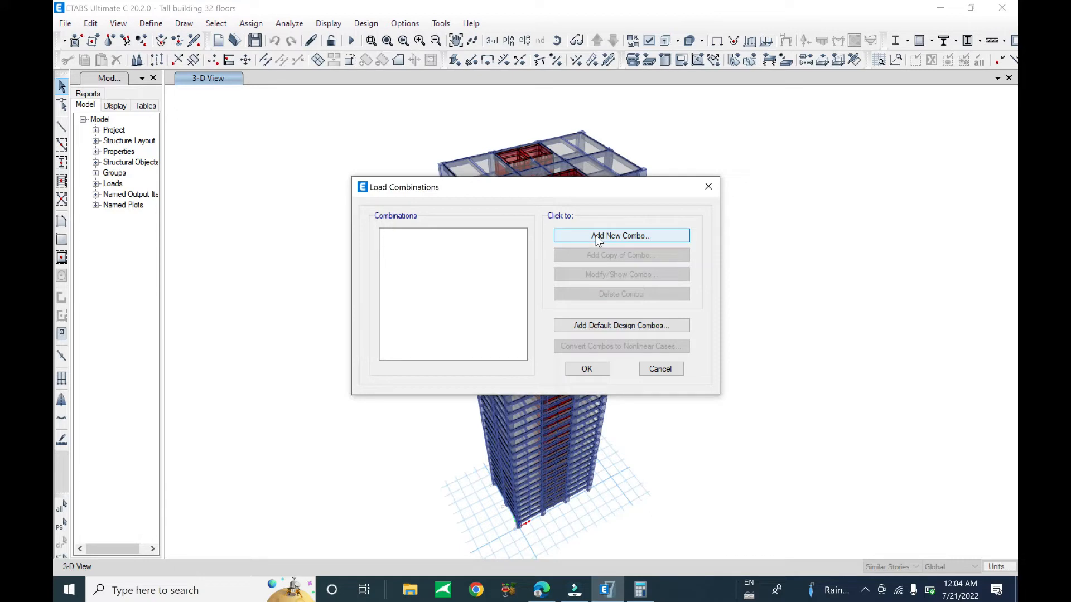
click(599, 327)
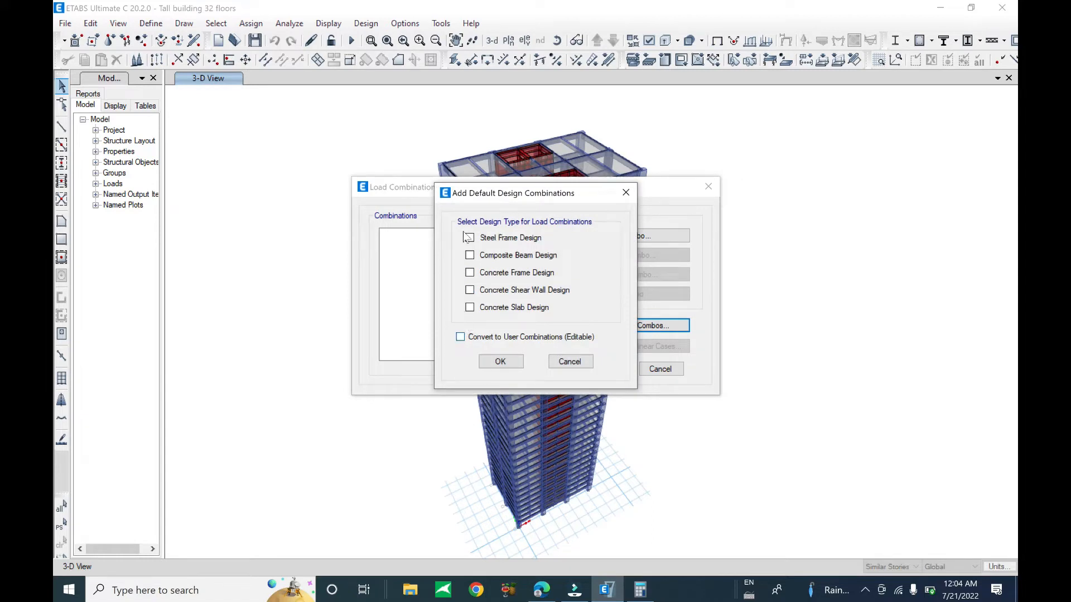
drag(479, 194, 568, 177)
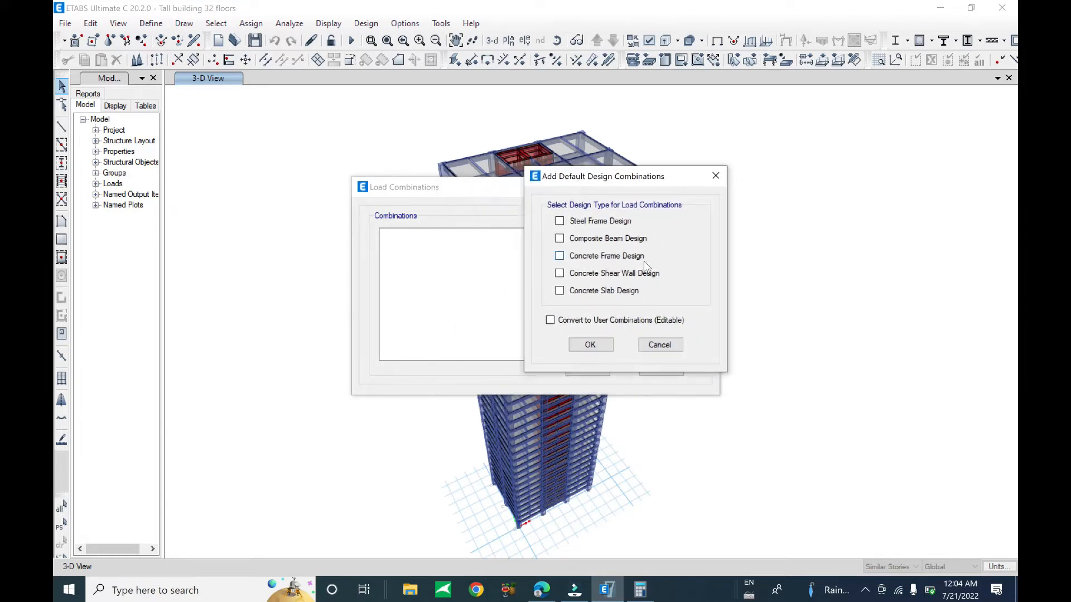
click(562, 257)
click(561, 276)
click(550, 321)
click(590, 346)
Step: Rename load combination UDConS1 as 1.35DL
drag(518, 269, 530, 247)
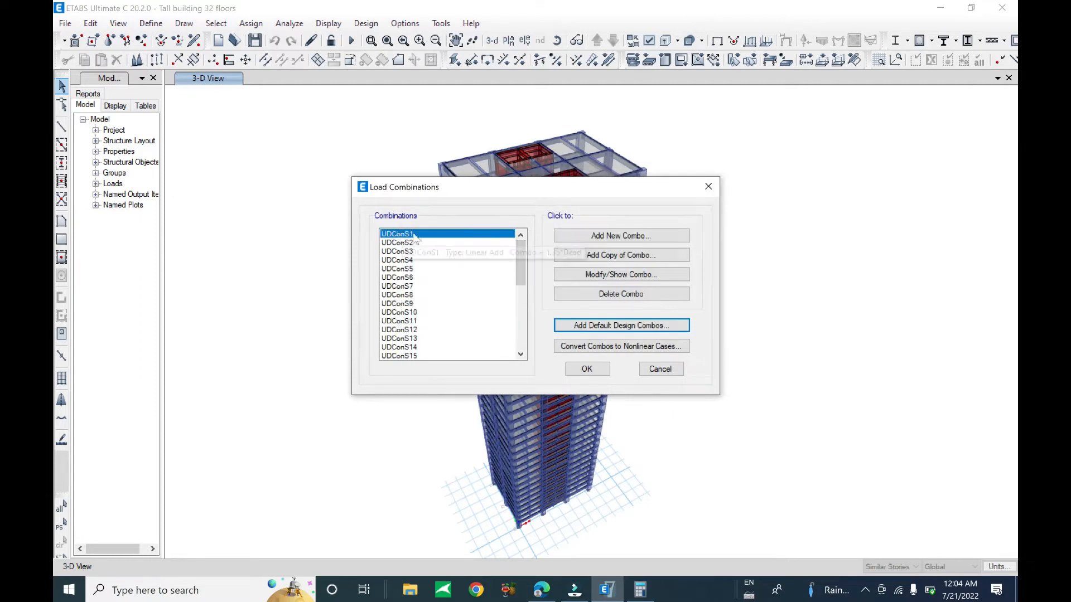
double_click(444, 234)
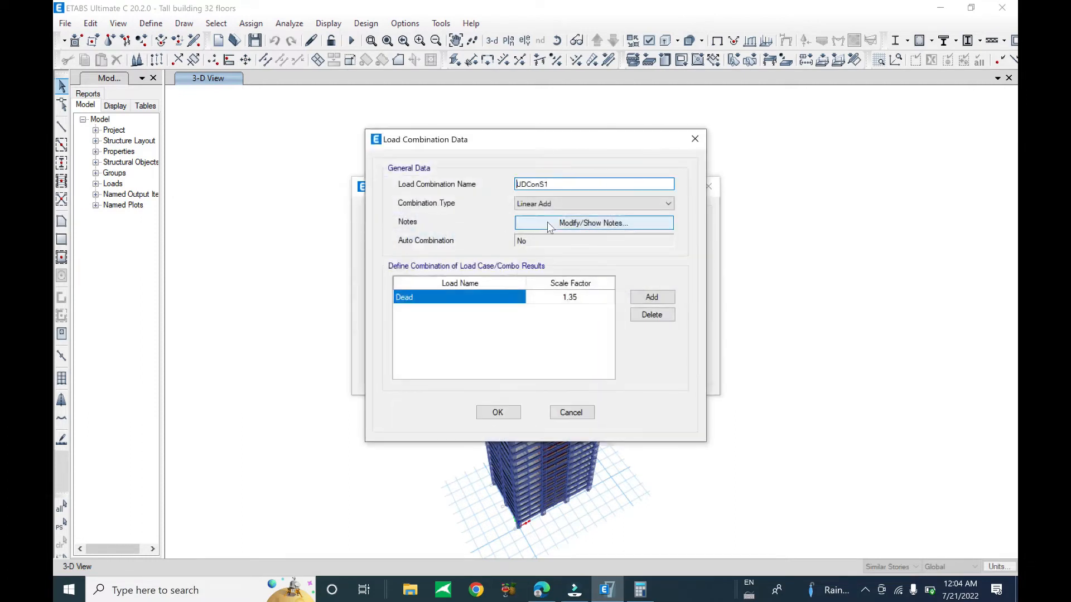
drag(560, 184, 424, 187)
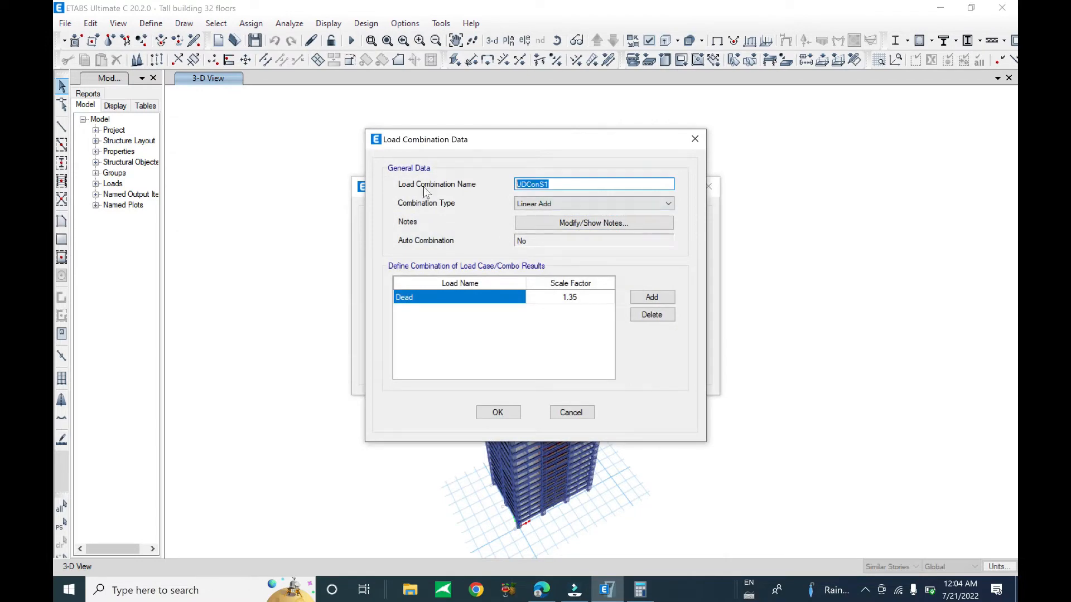
text(1)
click(498, 413)
Step: Rename load combination UDConS2 as 1.35DL+1.5LL
double_click(449, 245)
double_click(553, 184)
text(1.35DL+1.5LL)
click(514, 413)
Step: Rename load combination UDConS3 as 1.35DL+1.5LL+0.9WindX and copy that name for reuse
double_click(438, 254)
drag(552, 184, 467, 191)
text(1.)
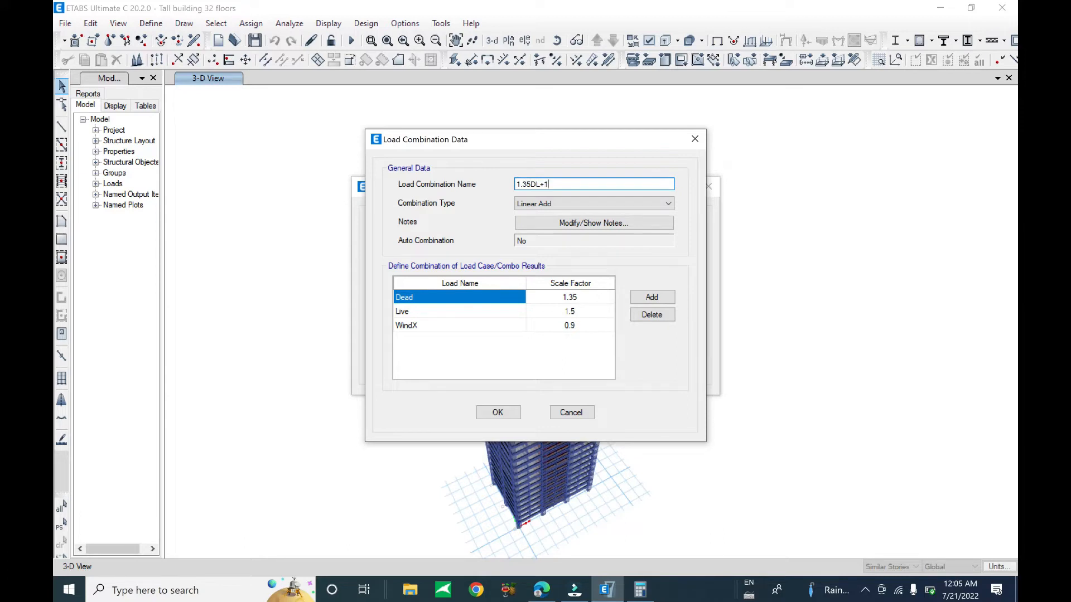
key(BackSpace)
text(.5LL)
text(+0.9Wind)
key(shift+Left)
key(shift+Left)
key(shift+Left)
key(shift+Left)
key(shift+Left)
key(shift+Left)
key(shift+Left)
key(shift+Left)
key(shift+Left)
key(shift+Left)
key(shift+Left)
key(shift+Left)
key(shift+Left)
key(shift+Left)
key(shift+Left)
key(shift+Left)
key(shift+Left)
key(shift+Left)
key(shift+Left)
key(shift+Left)
key(ctrl+c)
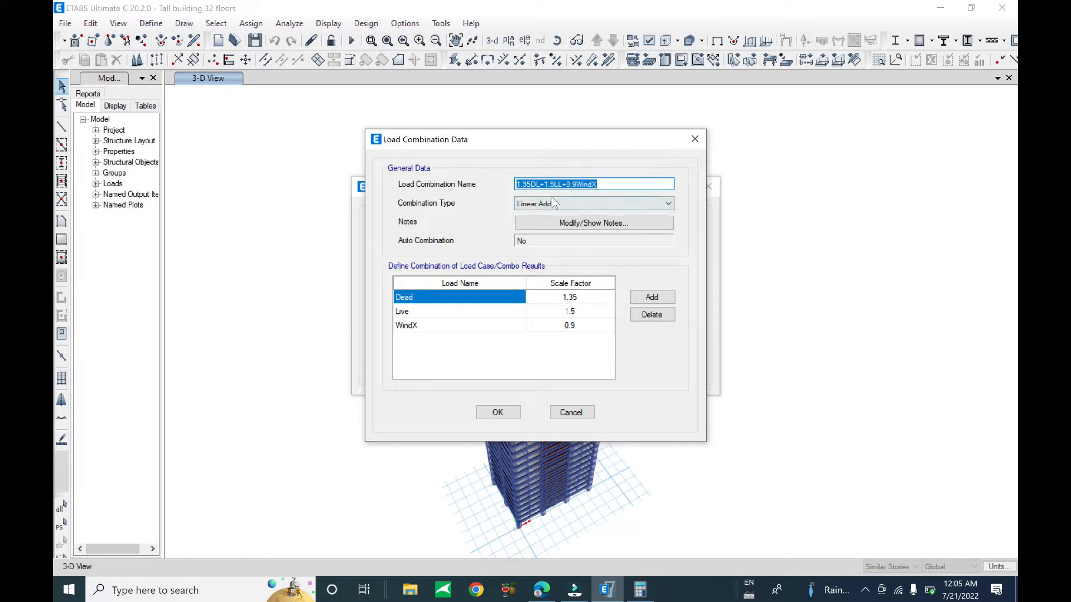
click(498, 413)
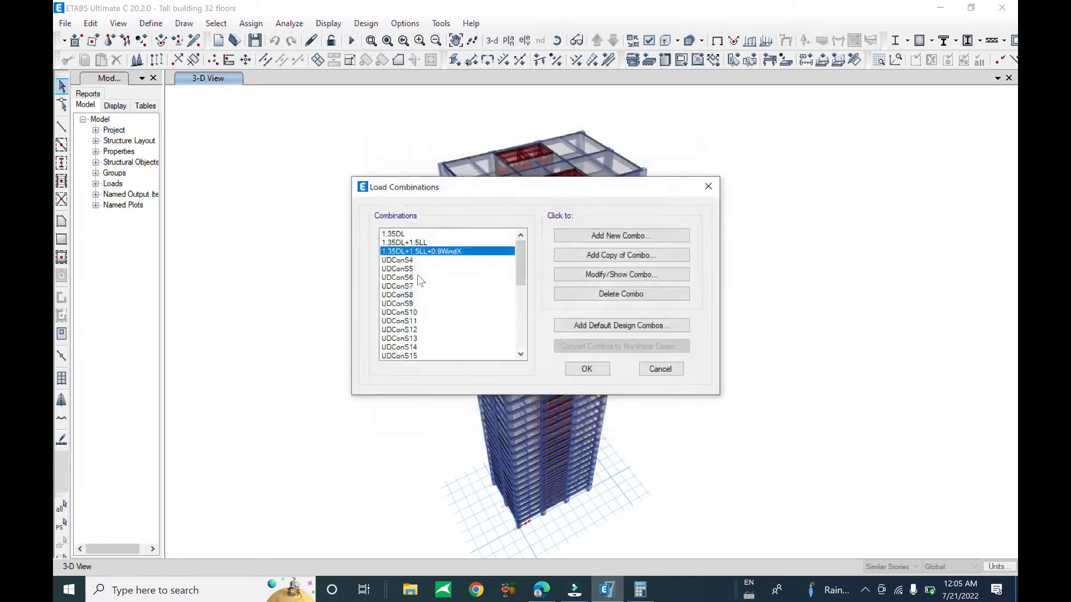
Step: Rename load combination UDConS4 as 1.35DL+1.5LL-0.9WindX, reusing the copied name with the wind term's sign changed
double_click(419, 261)
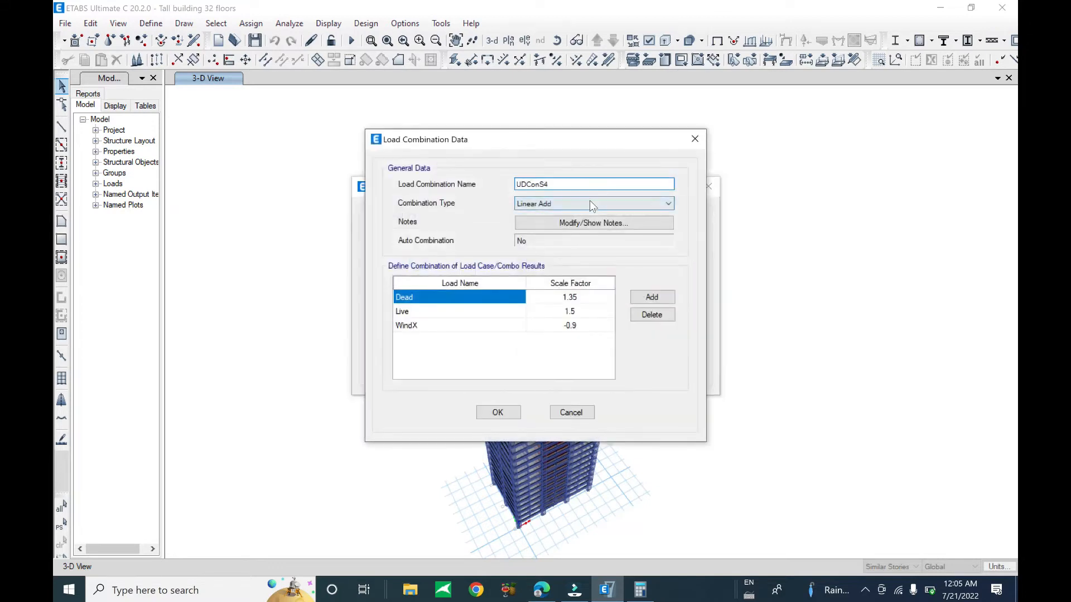
drag(570, 186, 390, 174)
key(ctrl+v)
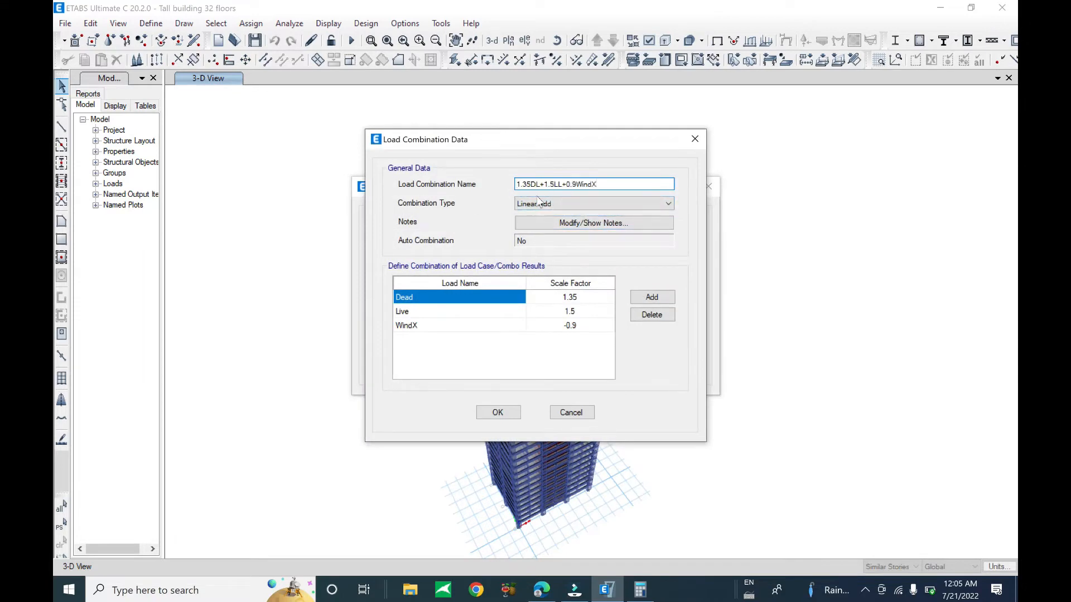
text(-)
click(498, 412)
click(417, 277)
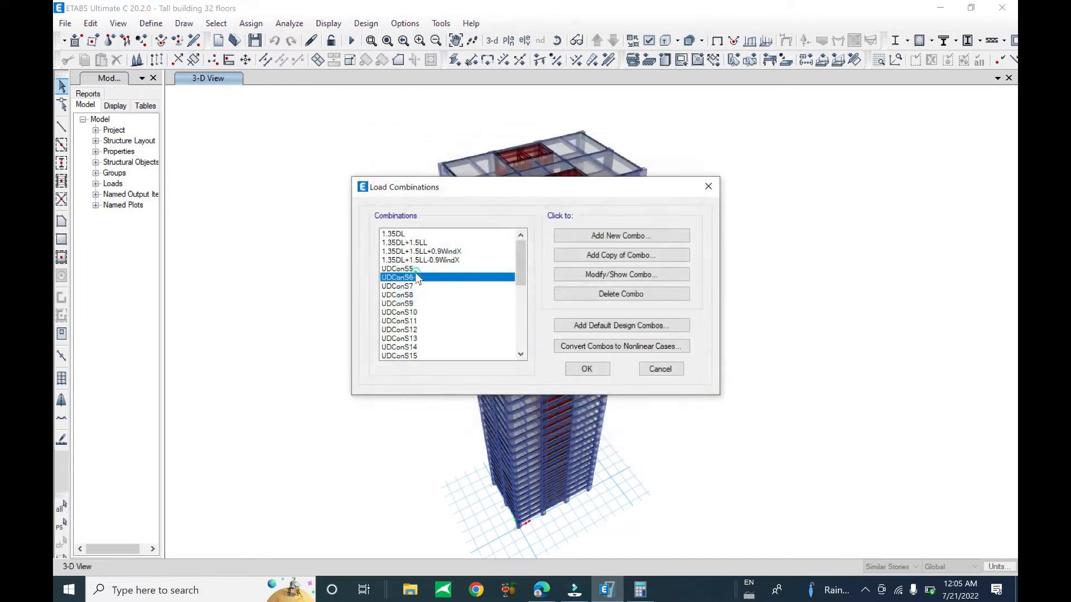
double_click(417, 277)
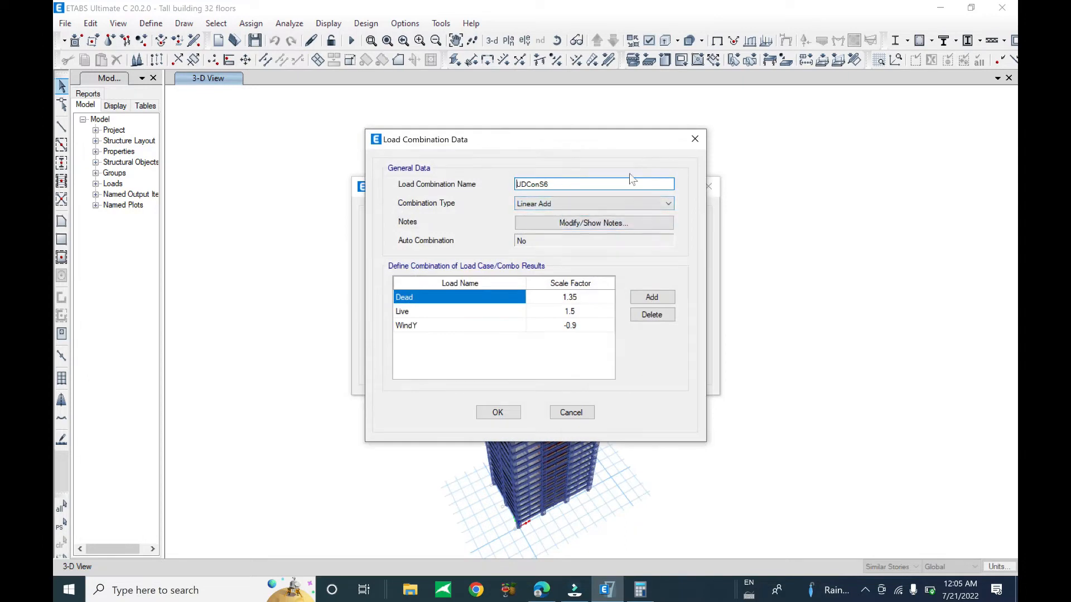
click(695, 139)
Step: Rename load combination UDConS5 as 1.35DL+1.5LL+0.9WindY, reusing the copied name with the wind direction changed
click(417, 268)
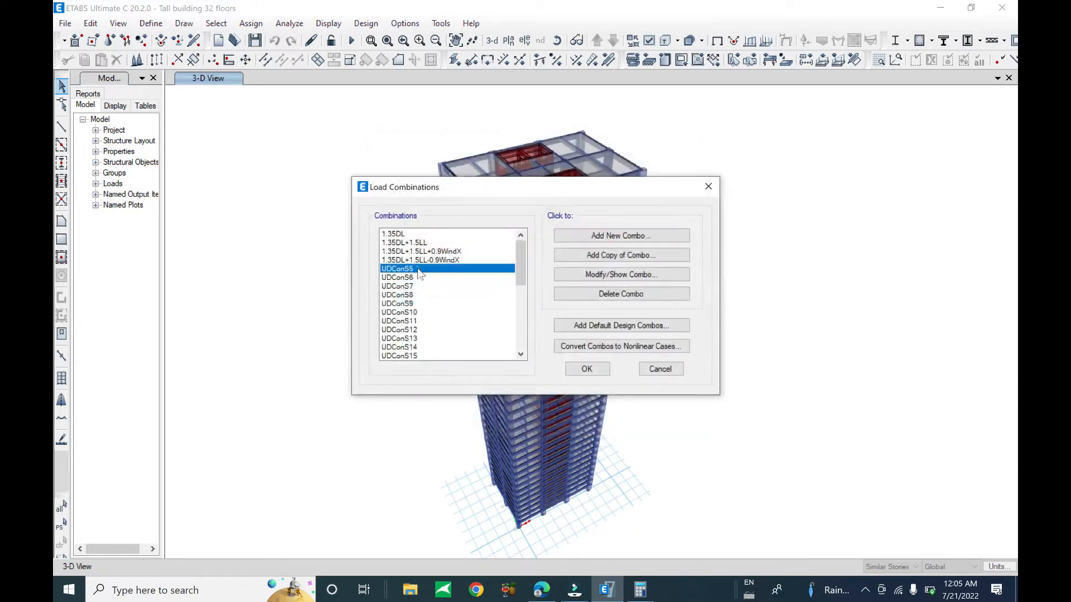
double_click(418, 269)
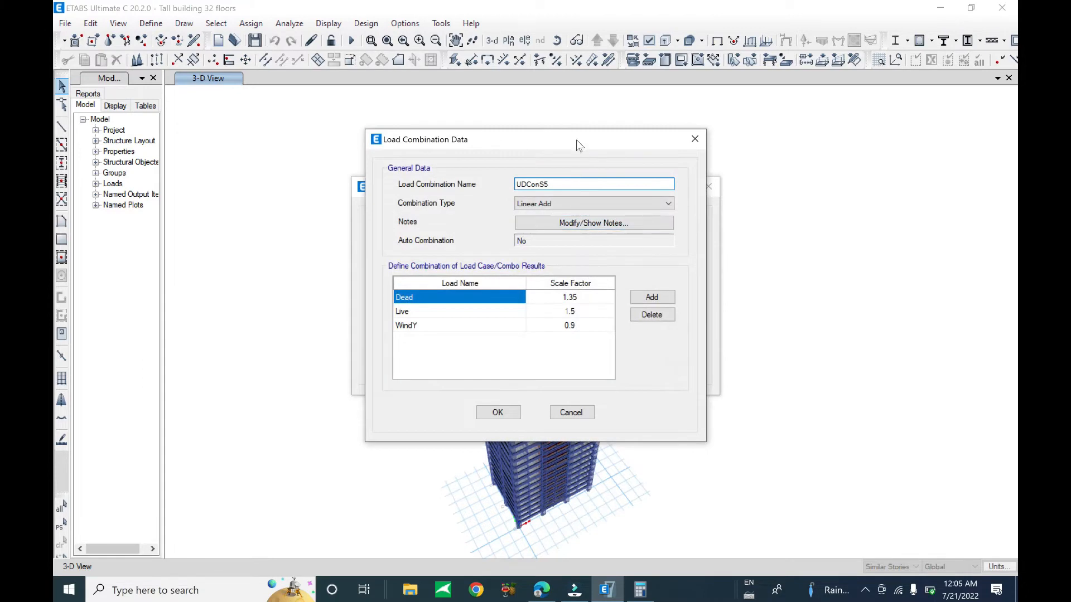
drag(576, 139, 813, 140)
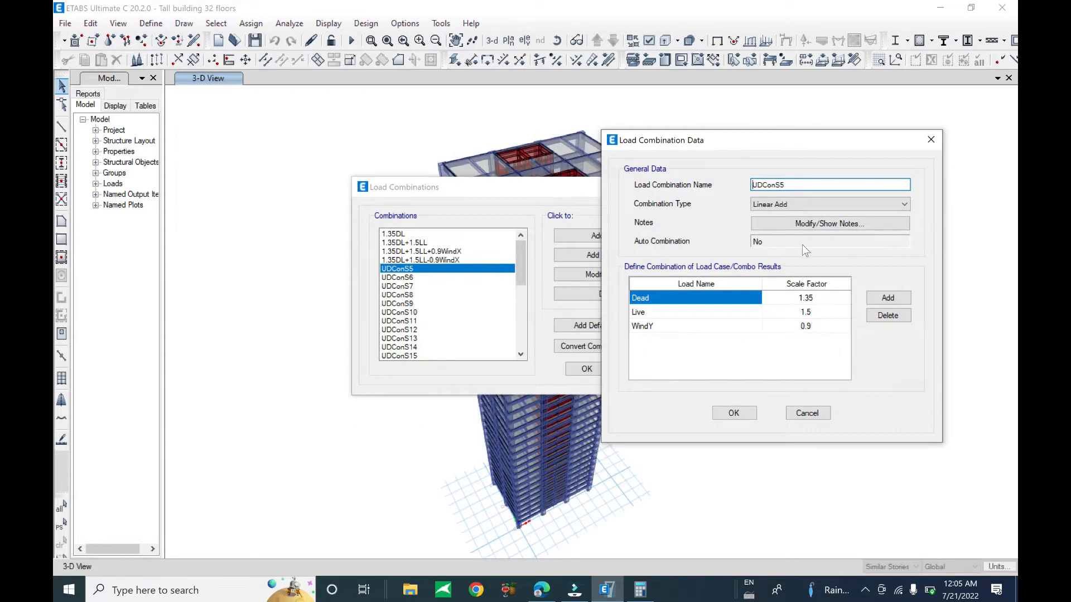
double_click(769, 185)
key(ctrl+v)
key(shift+Left)
text(Y)
key(shift+Home)
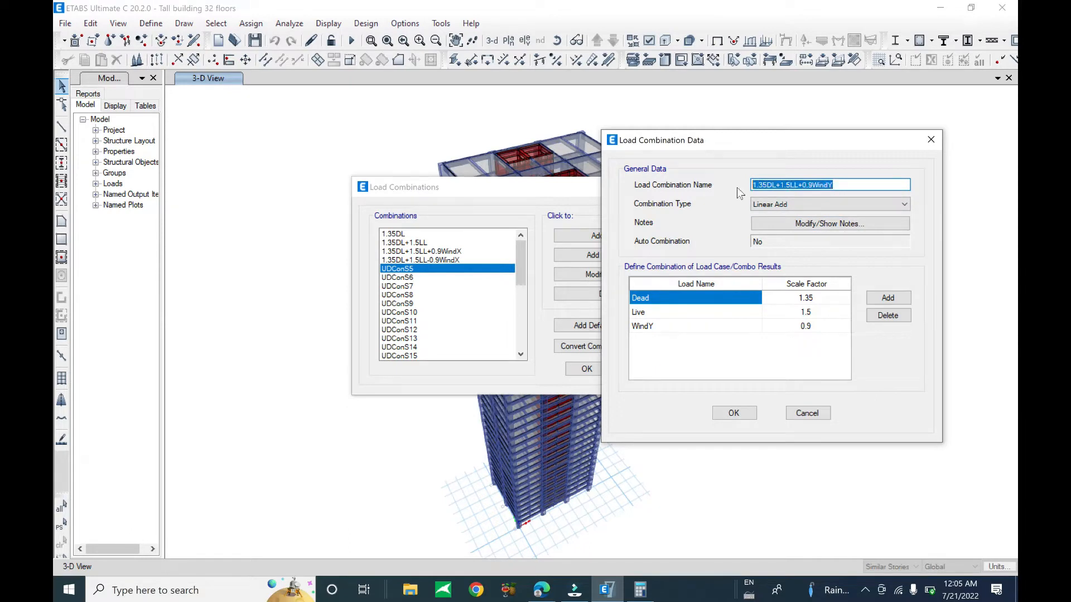
click(733, 413)
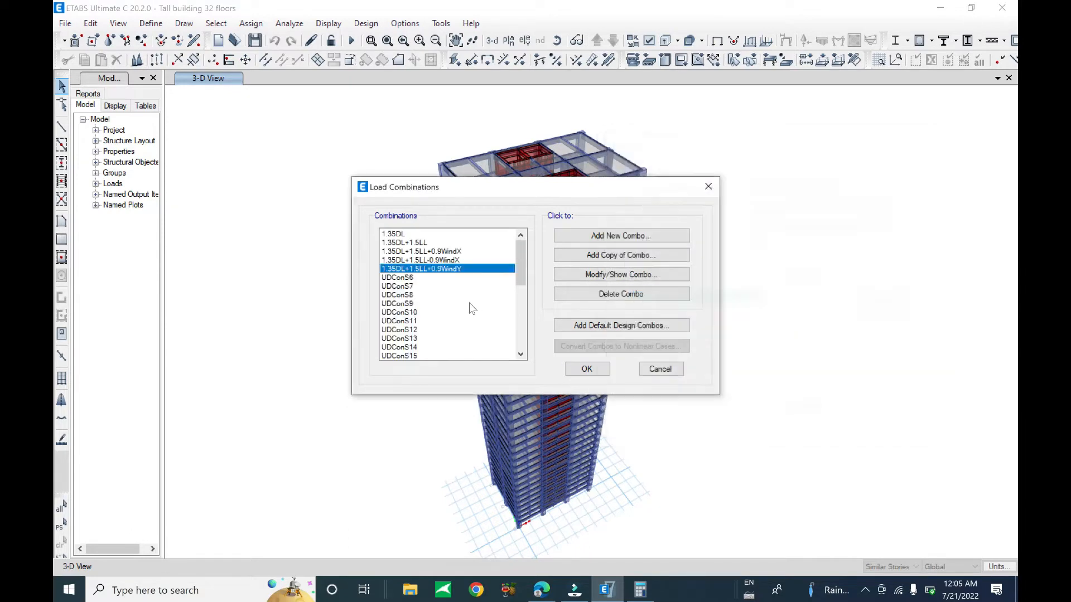
Step: Rename load combination UDConS6 as 1.35DL+1.5LL-0.9WindY
click(424, 277)
click(621, 275)
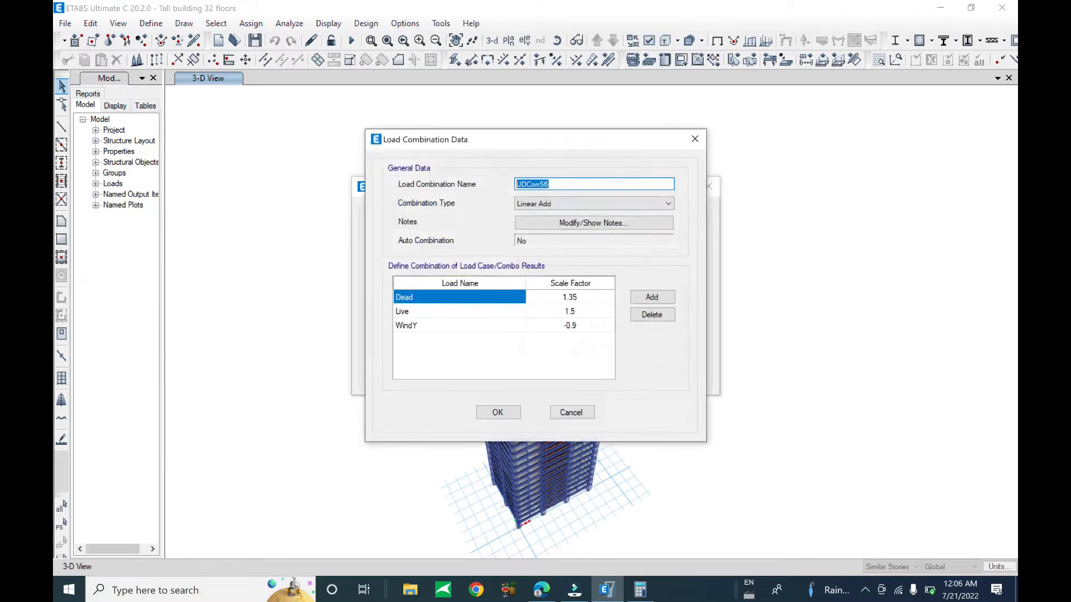
text(1.35DL+1.5LL+0.9WindY)
drag(597, 184, 563, 184)
drag(586, 138, 764, 109)
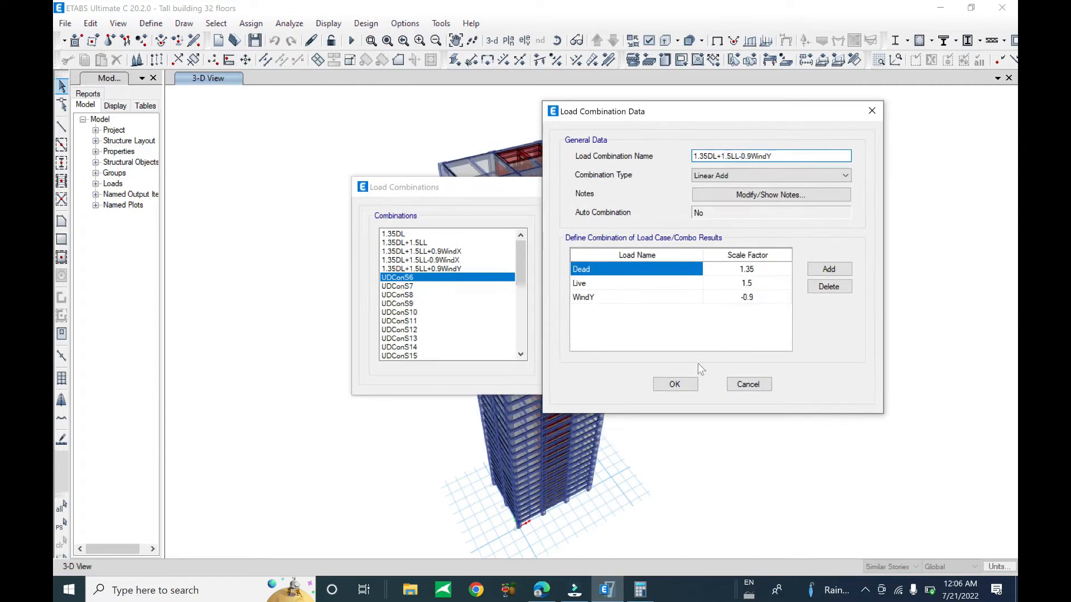
click(675, 384)
Step: Rename load combination UDConS7 as 1.35DL+1.05LL+1.5WindX and copy that name for reuse
click(423, 287)
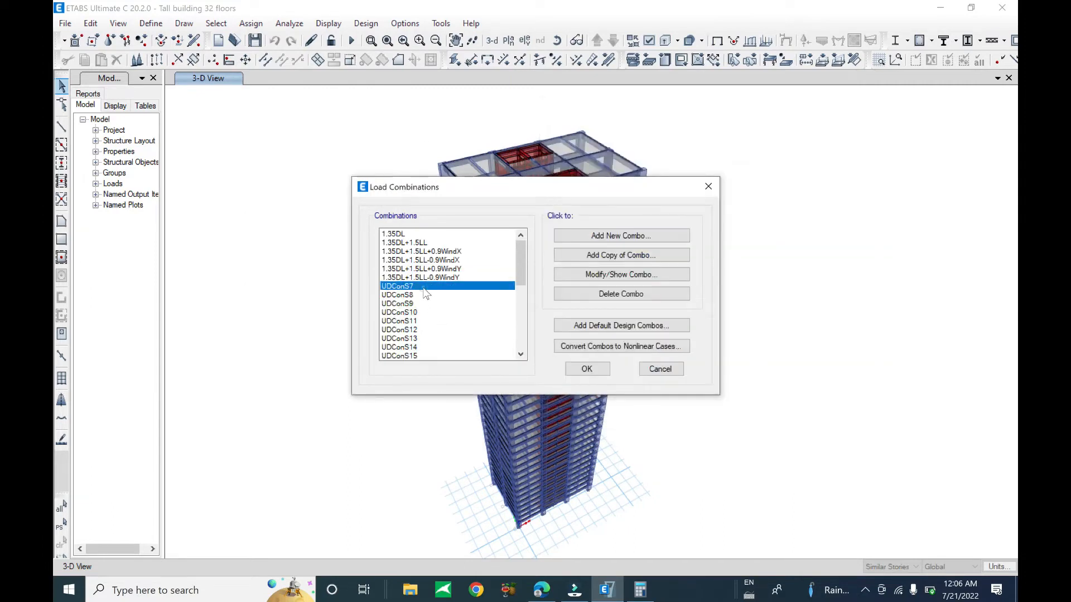
double_click(425, 293)
drag(561, 139, 815, 134)
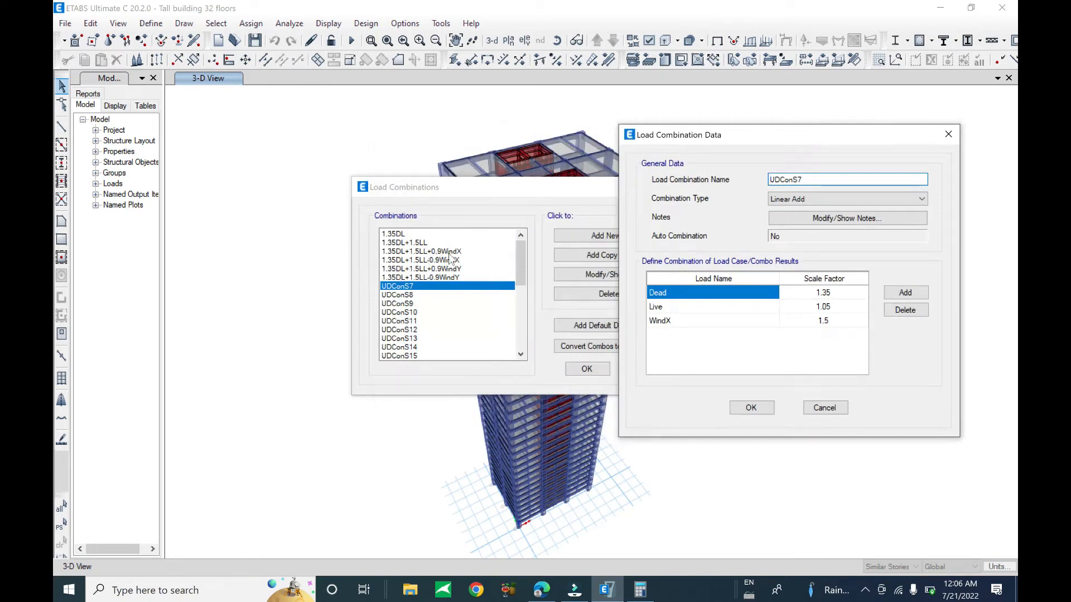
drag(802, 179, 691, 182)
text(1.35DL+1.5LL+0.9WindY)
key(shift+Left)
text(X)
drag(819, 179, 823, 180)
text(1.5)
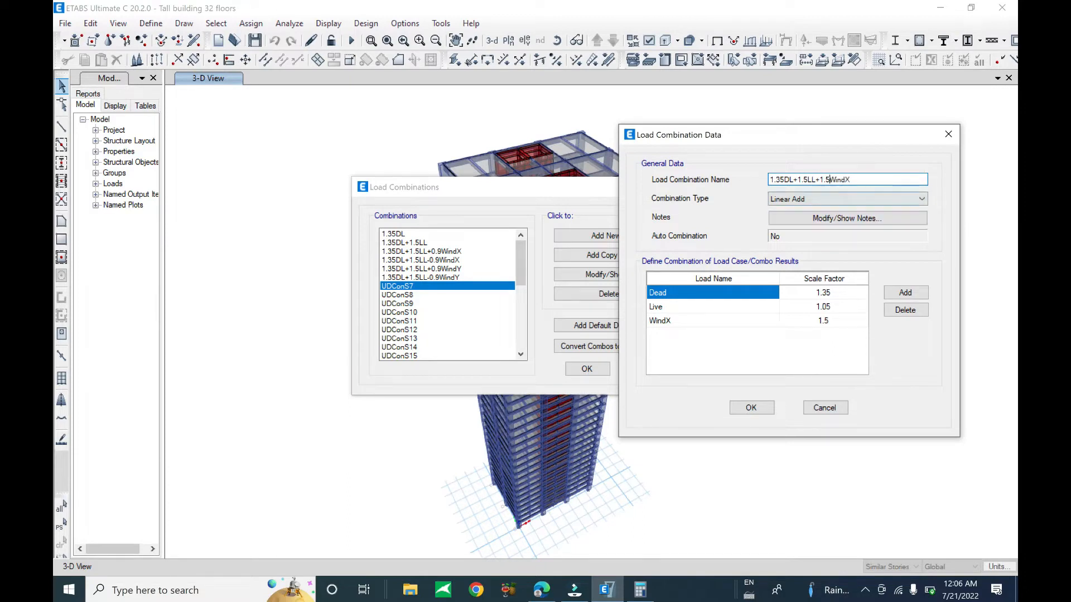
text(0)
drag(859, 179, 696, 176)
key(ctrl+c)
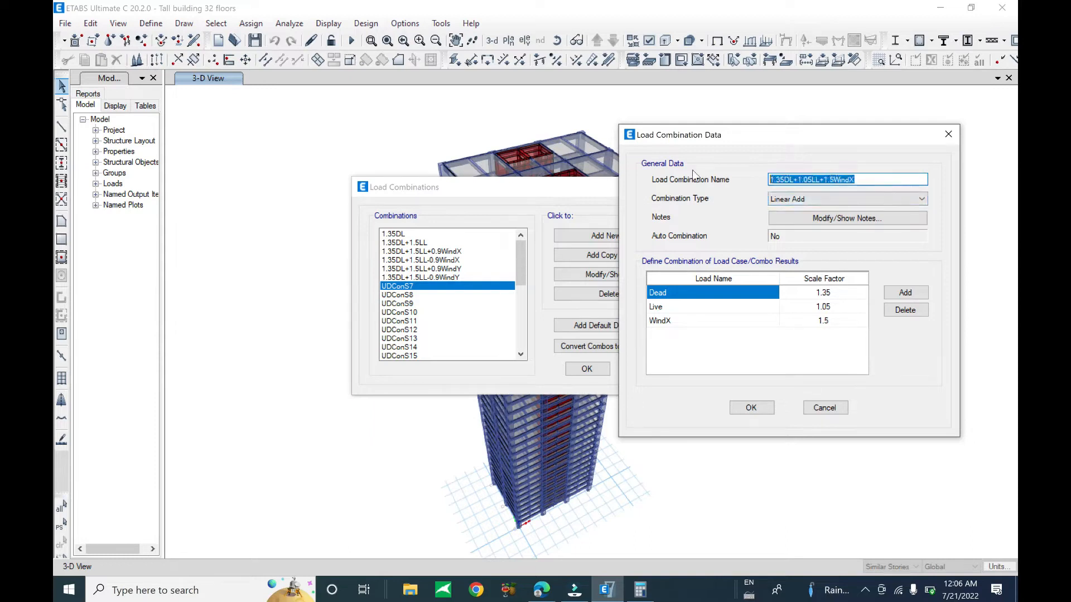
key(Return)
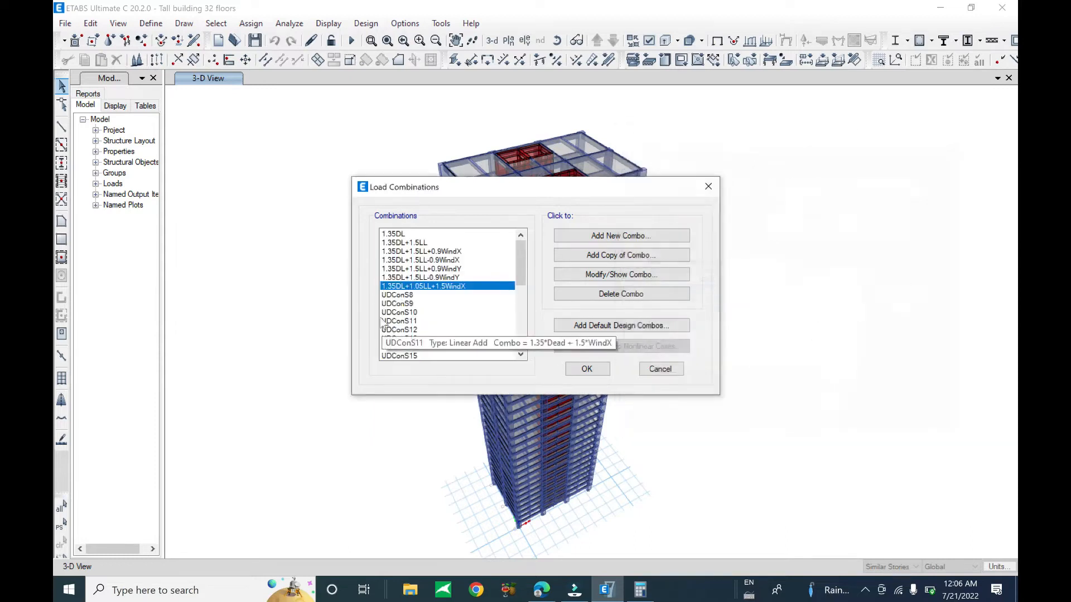
Step: Rename load combination UDConS8 as 1.35DL+1.05LL-1.5WindX, reusing the copied name with the wind term's sign changed
click(397, 294)
click(622, 274)
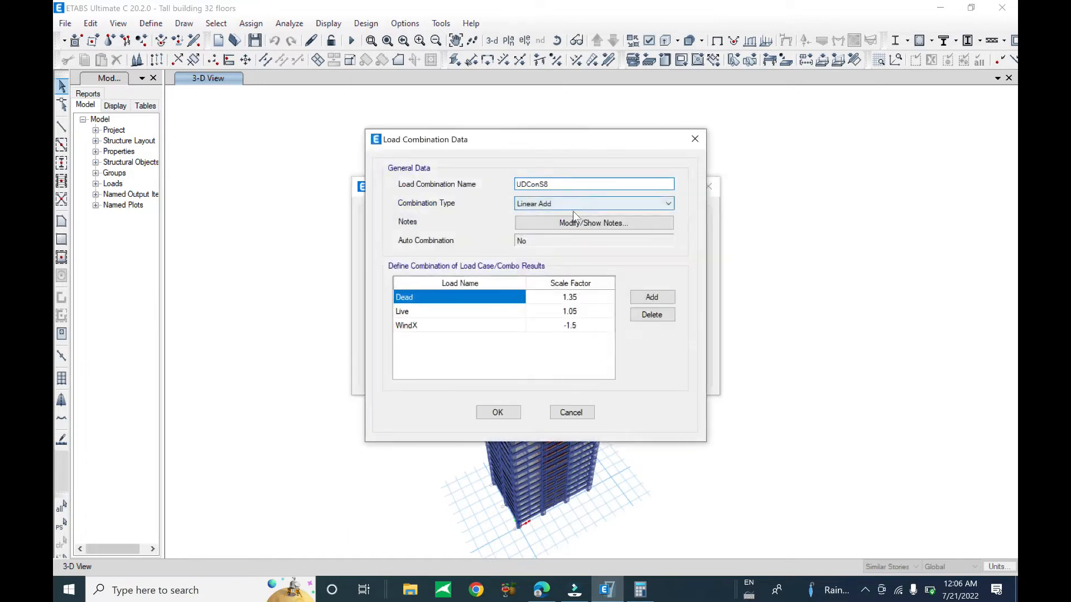
double_click(532, 184)
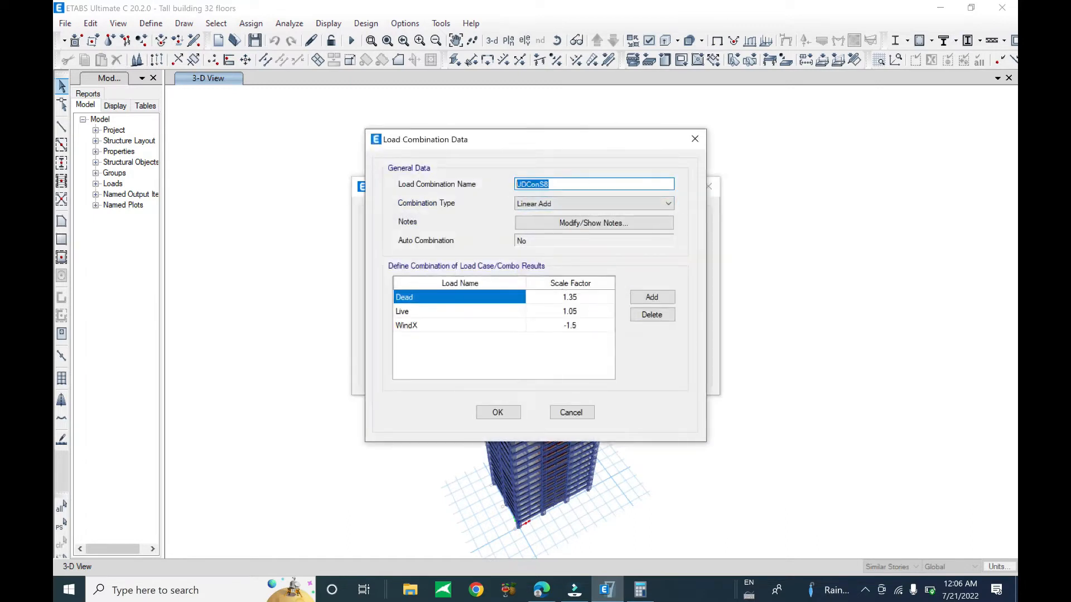
key(ctrl+v)
drag(546, 144, 737, 136)
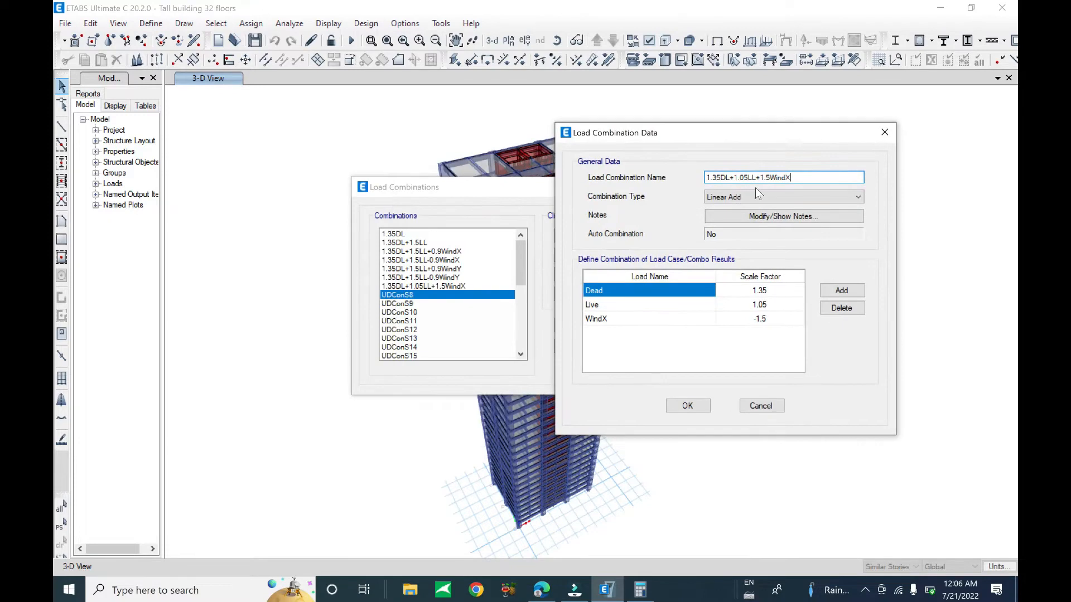
drag(756, 177, 760, 177)
text(-)
click(687, 405)
Step: Rename load combination UDConS9 as 1.35DL+1.05LL+1.5WindY, reusing the copied name with the wind direction changed, and copy the new name
scroll(508, 250, down, 10)
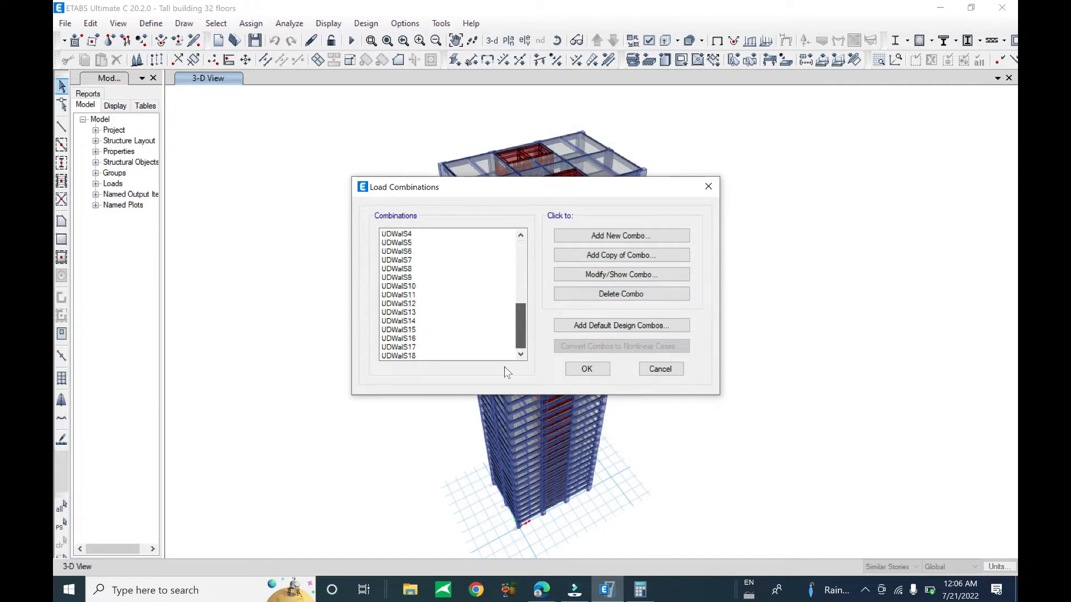
scroll(519, 254, up, 10)
click(406, 303)
double_click(406, 304)
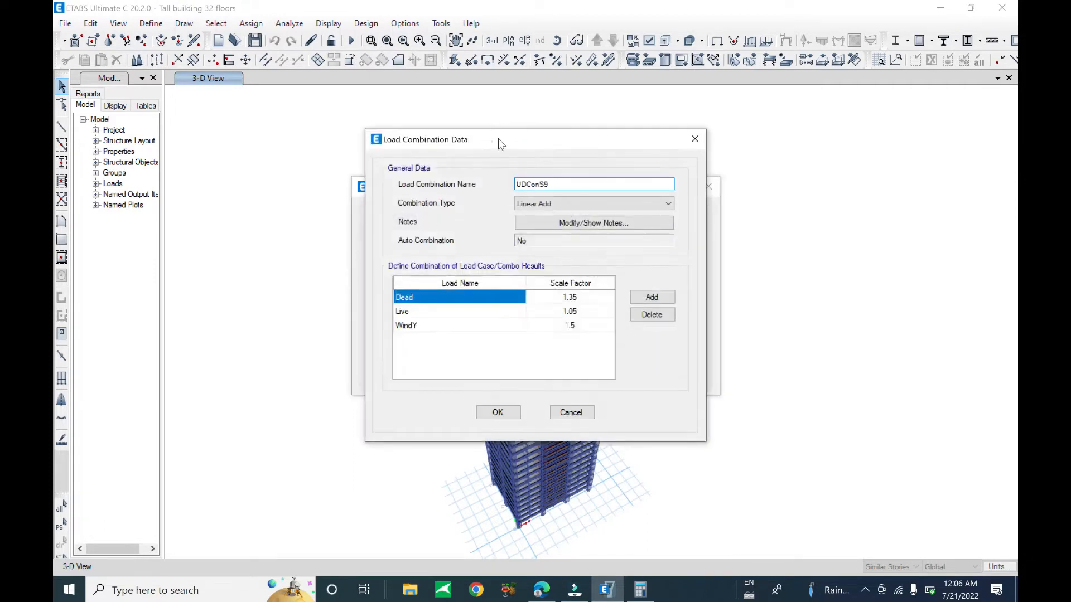
drag(498, 139, 698, 138)
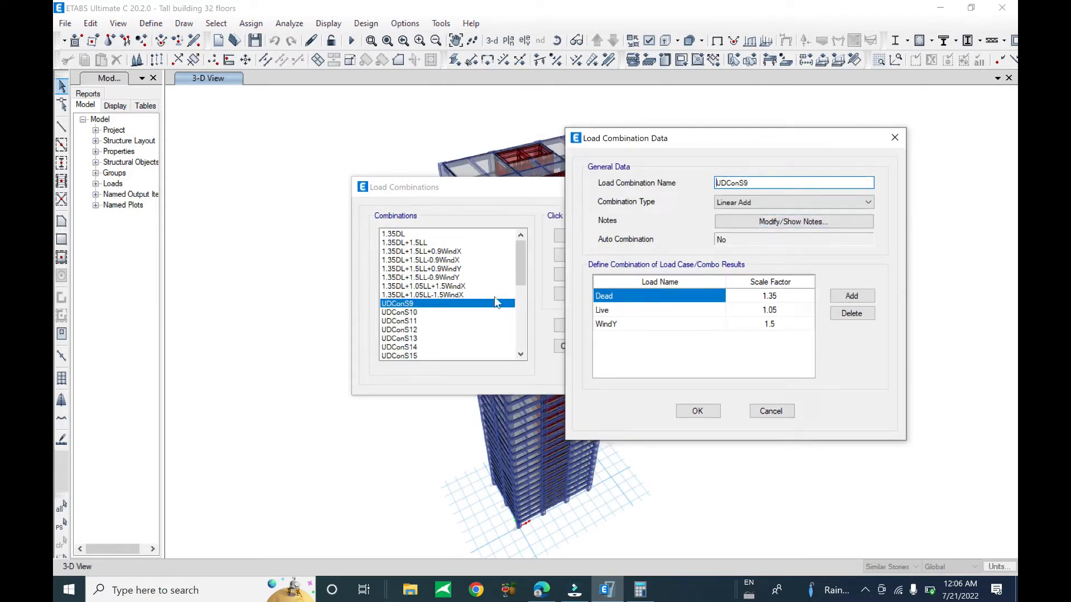
double_click(735, 183)
key(ctrl+v)
key(shift+Left)
text(Y)
key(ctrl+a)
key(ctrl+c)
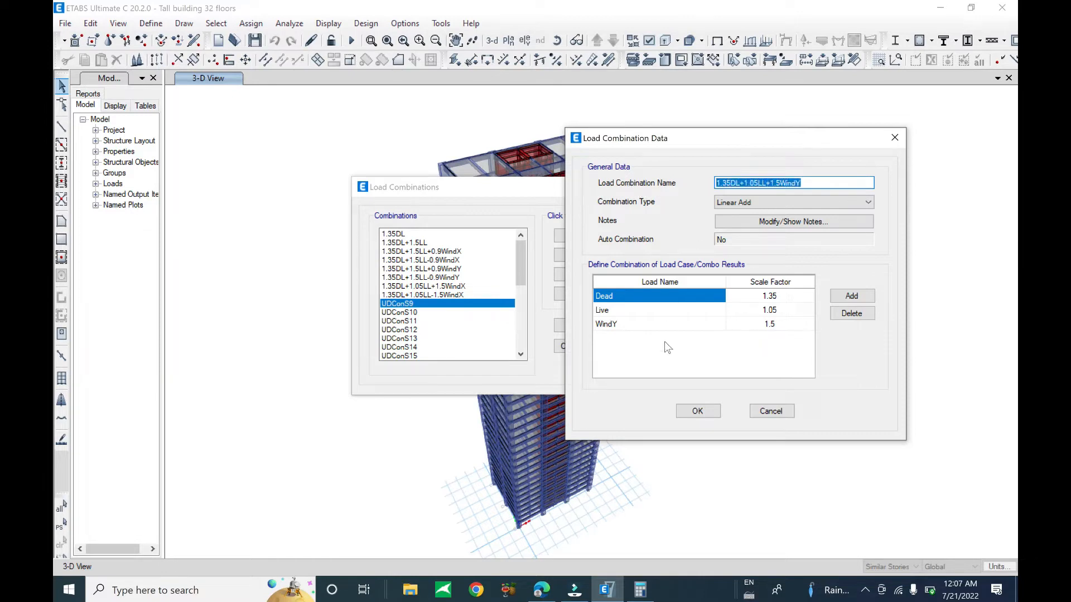
click(688, 411)
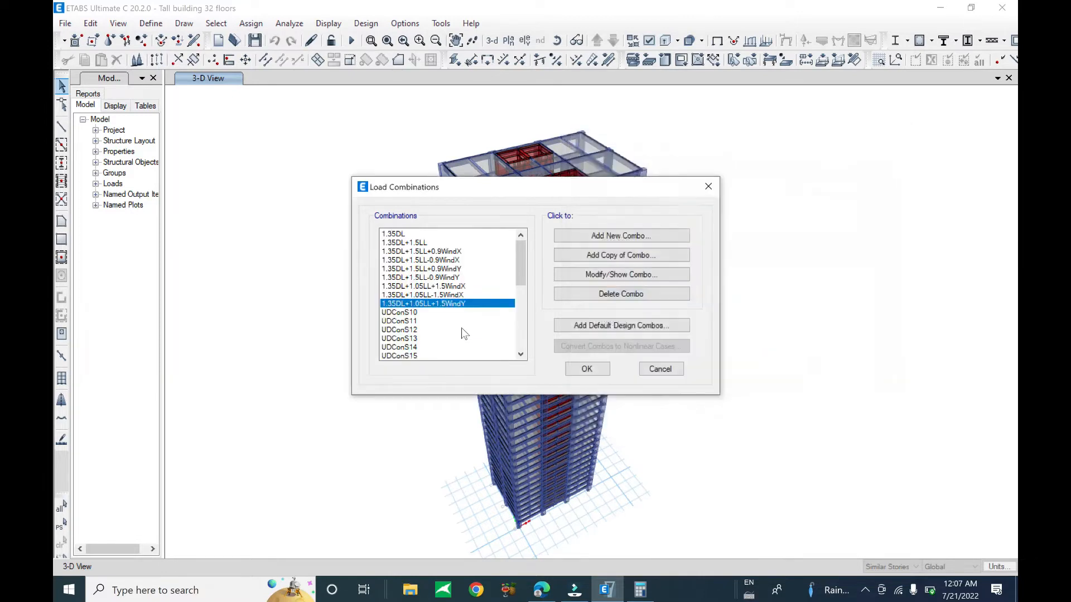
Step: Rename load combination UDConS10 as 1.35DL+1.05LL-1.5WindY, reusing the copied name with the wind term's sign changed
click(443, 313)
click(594, 259)
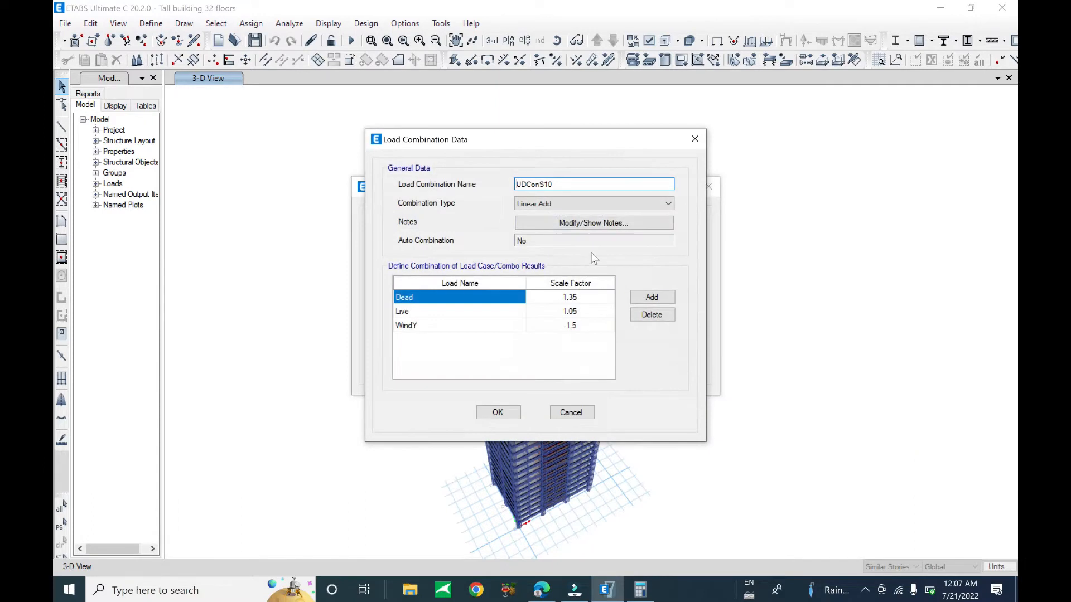
double_click(573, 184)
key(ctrl+v)
key(Tab)
drag(563, 184, 570, 184)
click(499, 413)
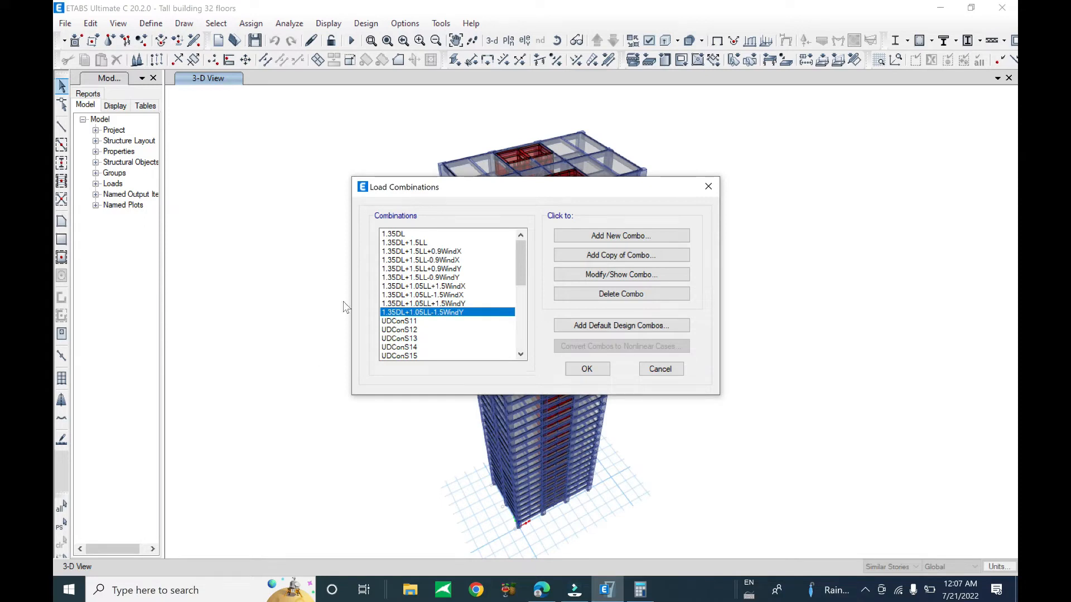
Step: Rename load combination UDConS11 as 1.35DL+1.5WindX by removing the live load term from the copied name, and copy the result
click(405, 323)
double_click(405, 326)
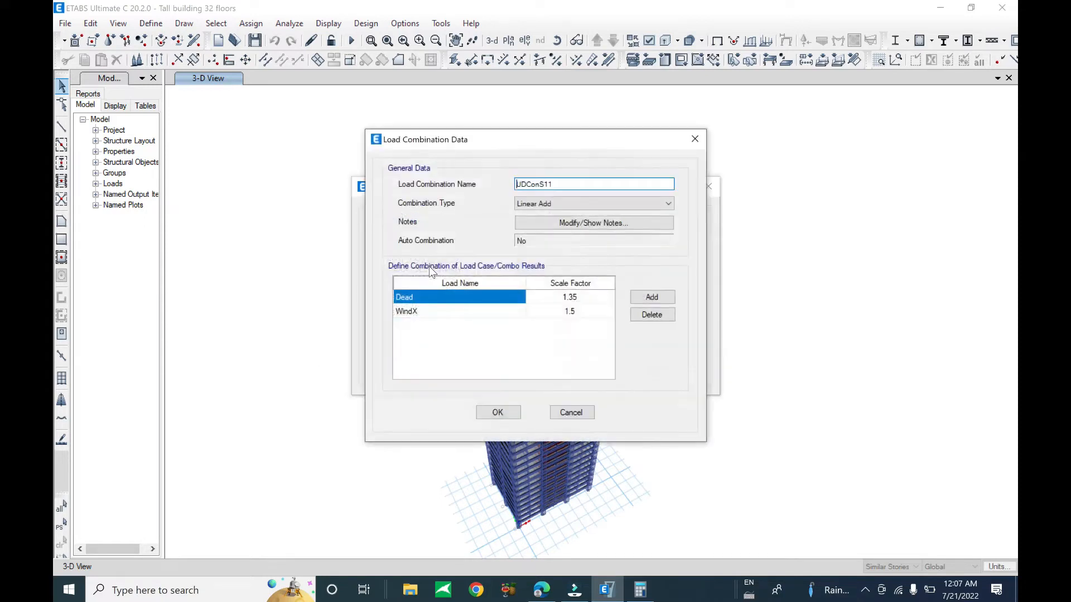
drag(534, 139, 865, 152)
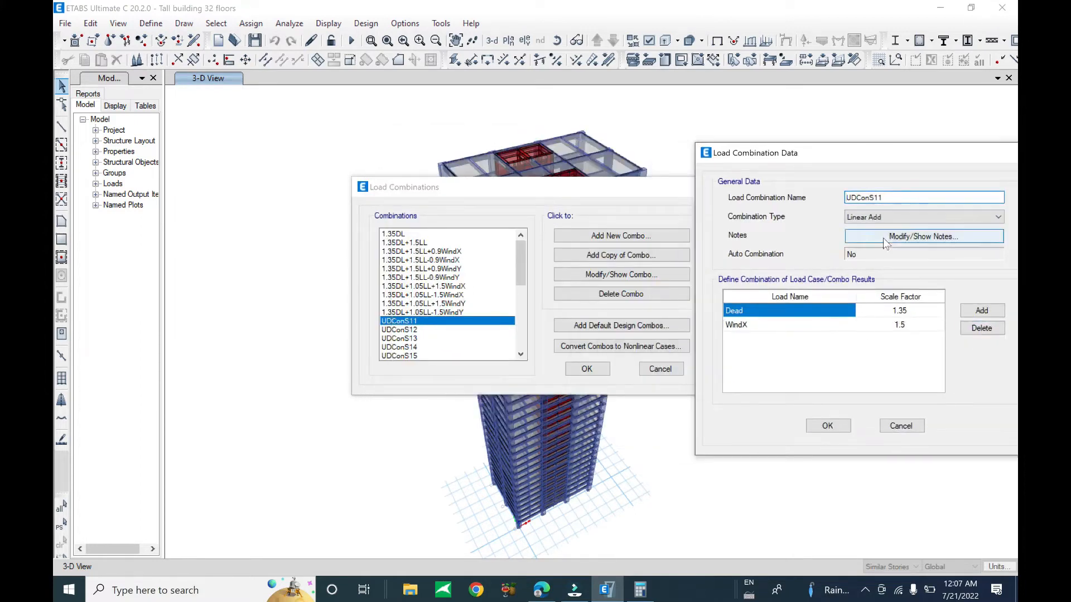
drag(894, 198, 674, 214)
key(ctrl+v)
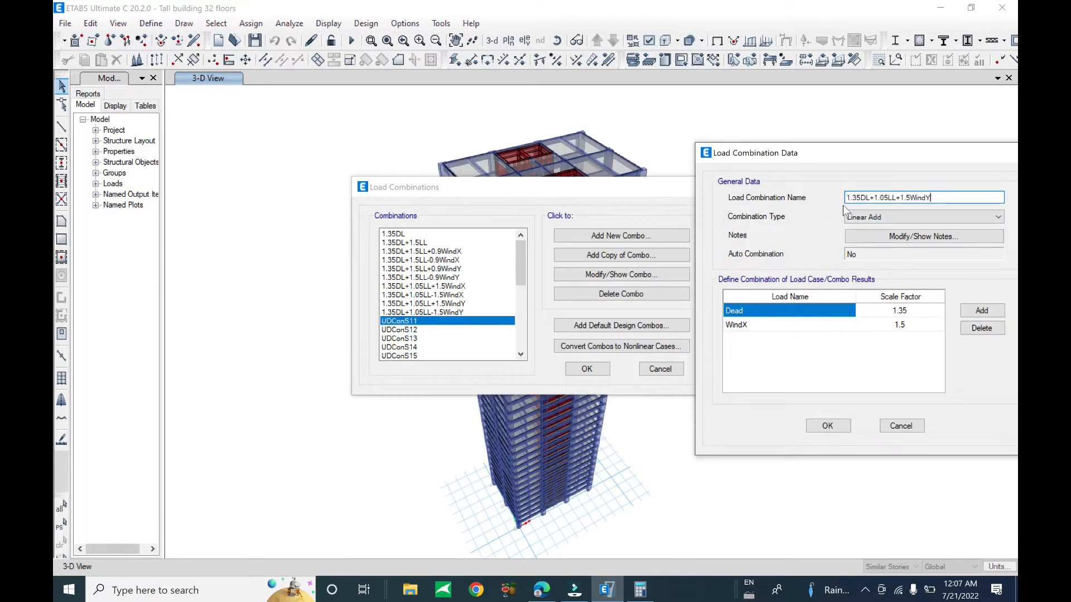
mouse_move(896, 198)
mouse_down()
mouse_move(870, 198)
mouse_move(895, 198)
mouse_up()
key(BackSpace)
text(dX)
drag(907, 198, 821, 200)
key(ctrl+c)
click(809, 424)
Step: Rename load combination UDConS12 as 1.35DL-1.5WindX, reusing the copied name with the wind term's sign changed
click(409, 332)
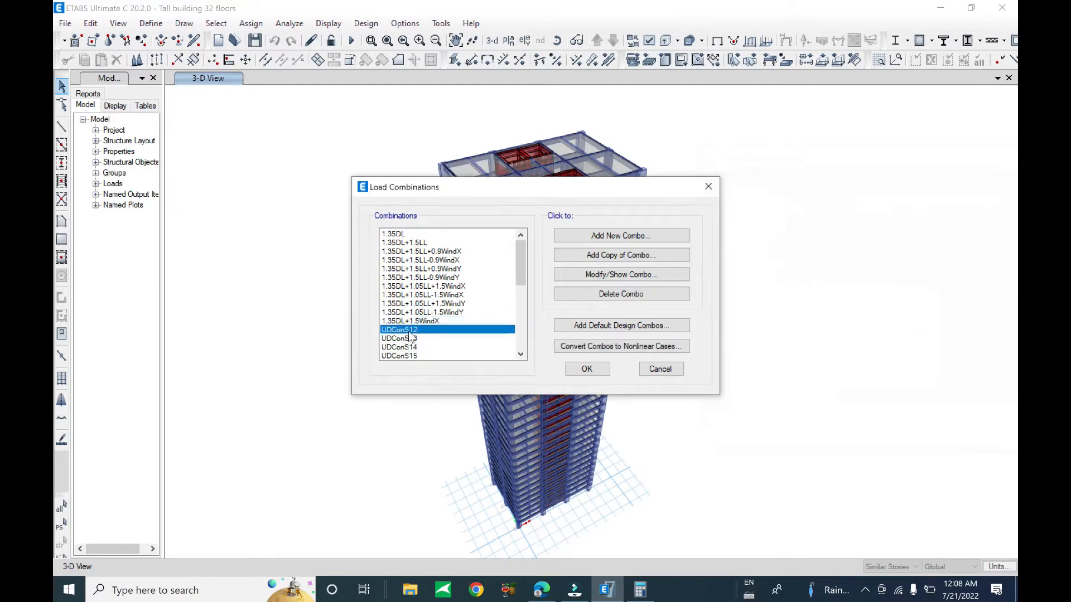
double_click(409, 333)
drag(581, 141, 826, 143)
double_click(757, 179)
key(ctrl+v)
click(785, 179)
key(BackSpace)
text(-)
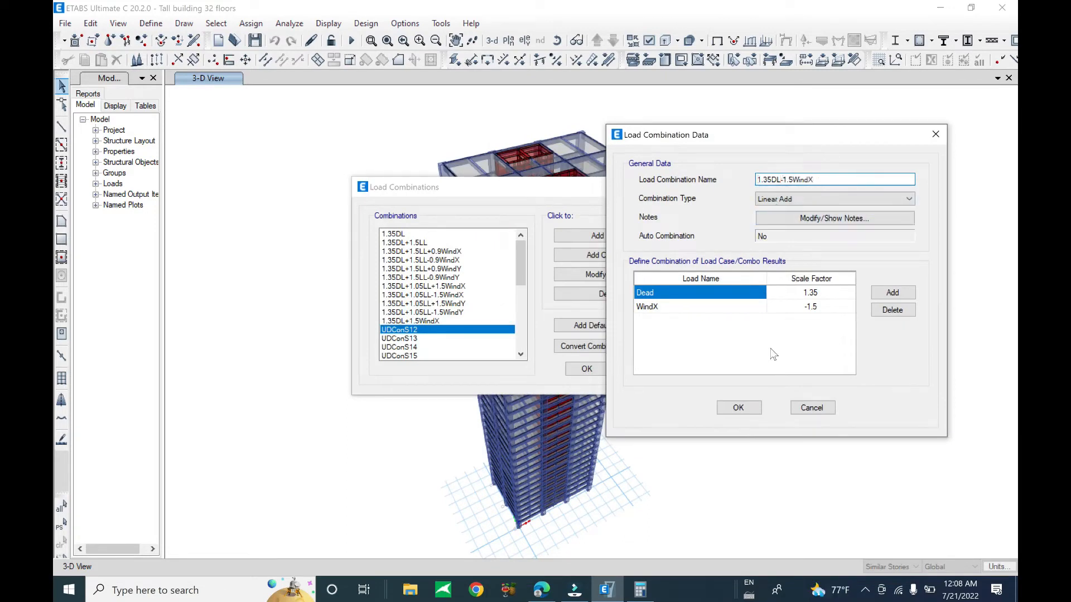
click(738, 407)
Step: Rename load combination UDConS13 as 1.35DL+1.5WindY, reusing the copied name with the wind direction changed, and copy the new name
click(434, 339)
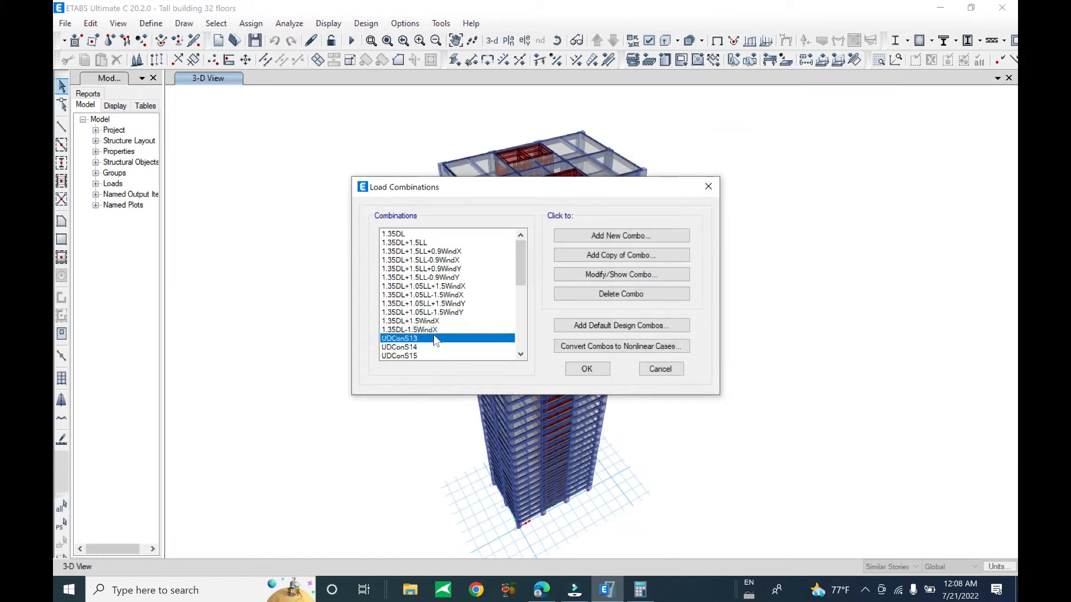
double_click(433, 338)
double_click(524, 184)
key(ctrl+v)
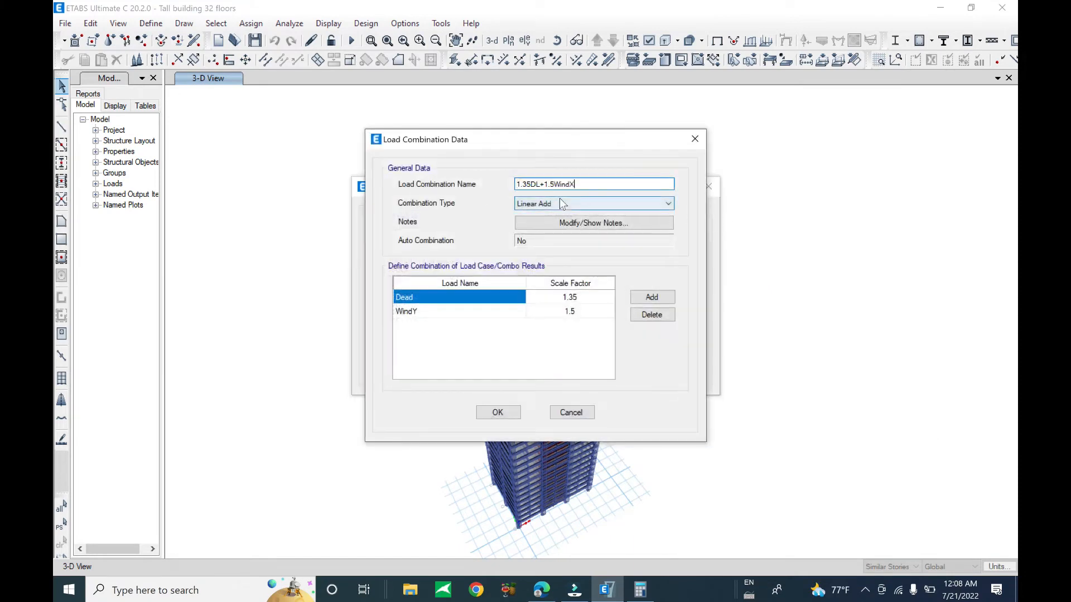
drag(575, 184, 516, 184)
key(ctrl+c)
text(Y)
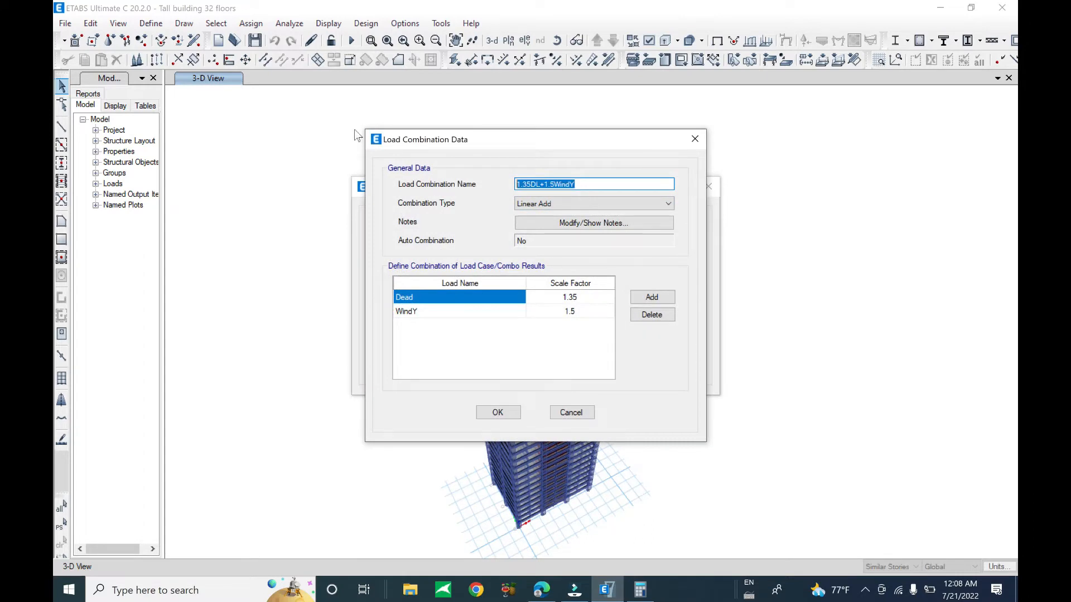
click(497, 412)
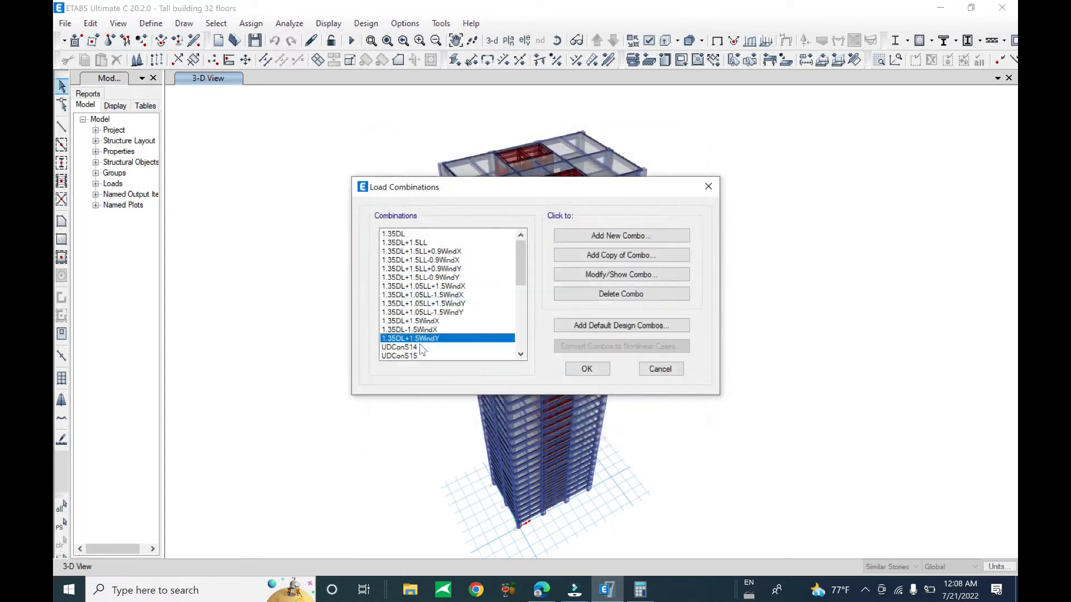
Step: Rename load combination UDConS14 as 1.35DL-1.5WindY, reusing the copied name with the wind term's sign changed
click(553, 235)
drag(558, 184, 313, 170)
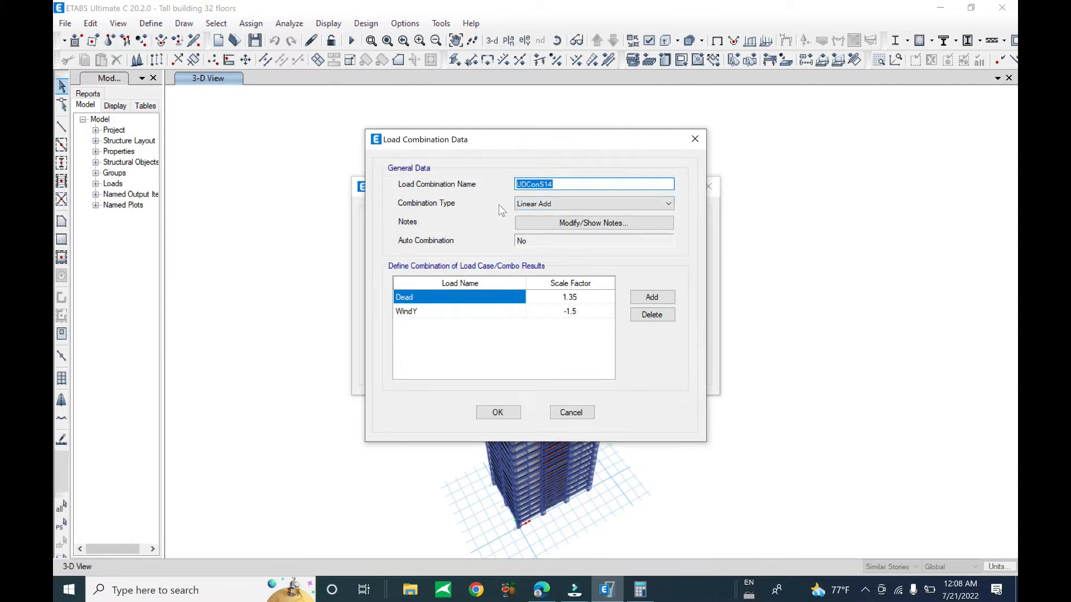
key(ctrl+v)
drag(539, 184, 544, 184)
text(-)
click(502, 412)
Step: Rename load combination UDConS15 as DL+1.5WindX by removing the dead load factor from the copied name and changing the wind direction, and copy it
drag(516, 269, 512, 287)
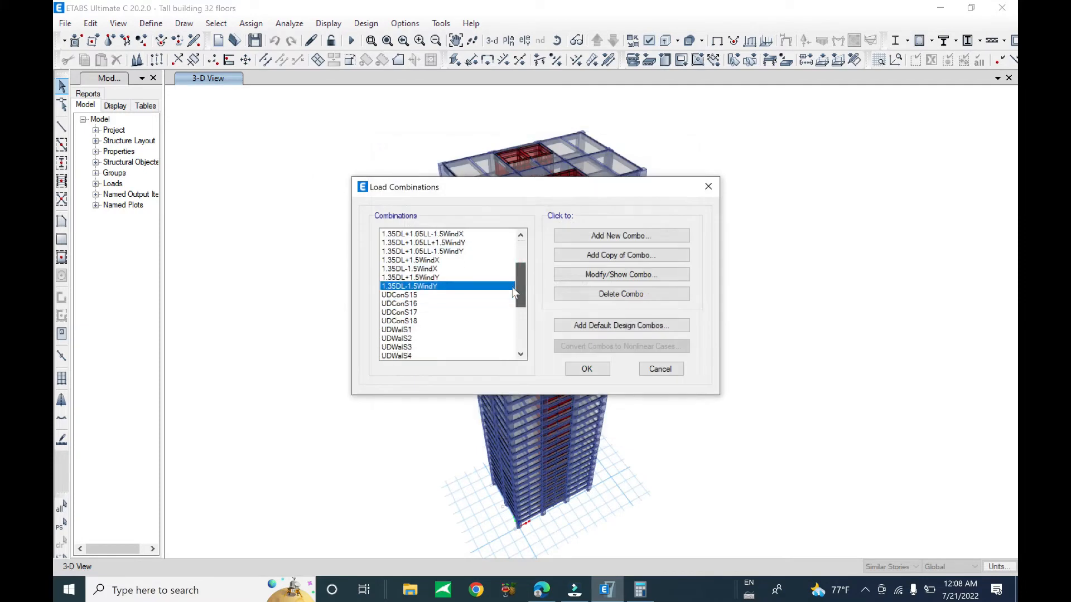
double_click(417, 297)
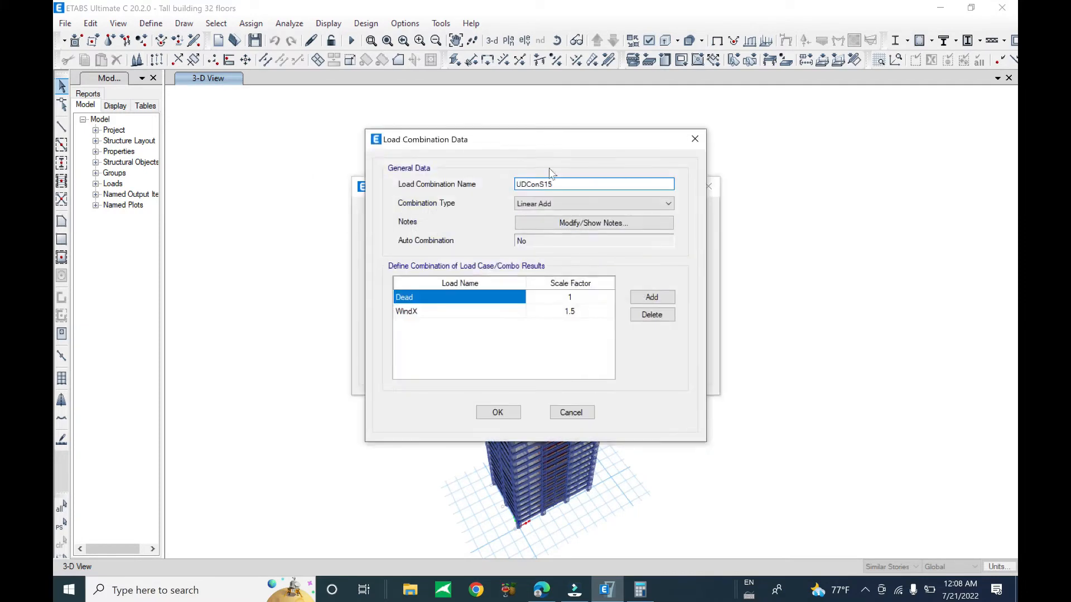
drag(548, 143, 771, 160)
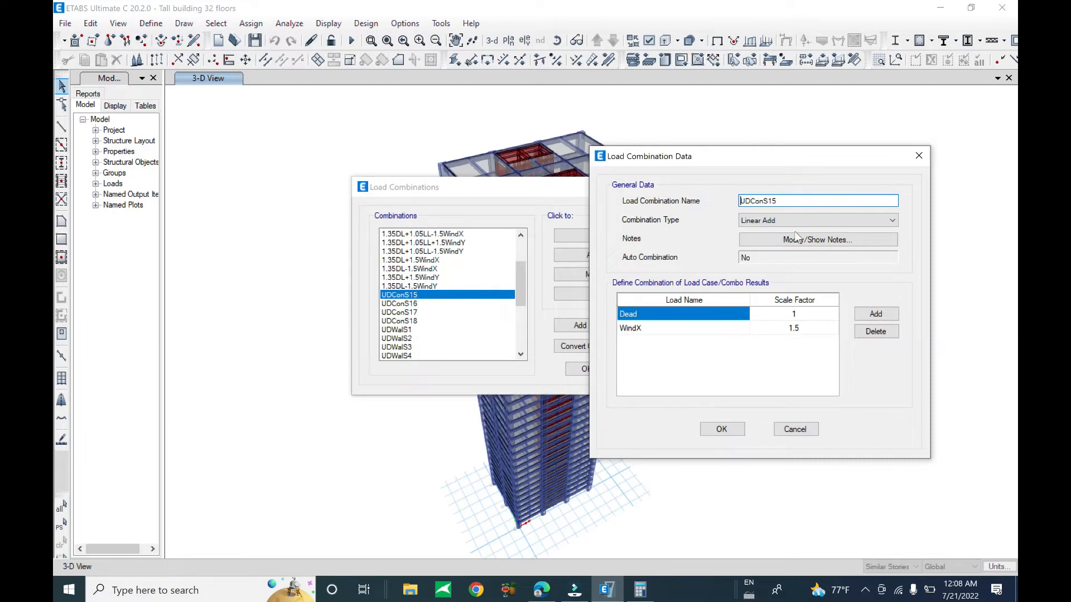
drag(794, 202, 589, 213)
key(ctrl+v)
drag(751, 202, 658, 203)
key(BackSpace)
key(BackSpace)
text(x)
drag(788, 201, 715, 188)
text(X)
click(742, 201)
key(BackSpace)
drag(787, 201, 736, 199)
key(ctrl+c)
click(719, 429)
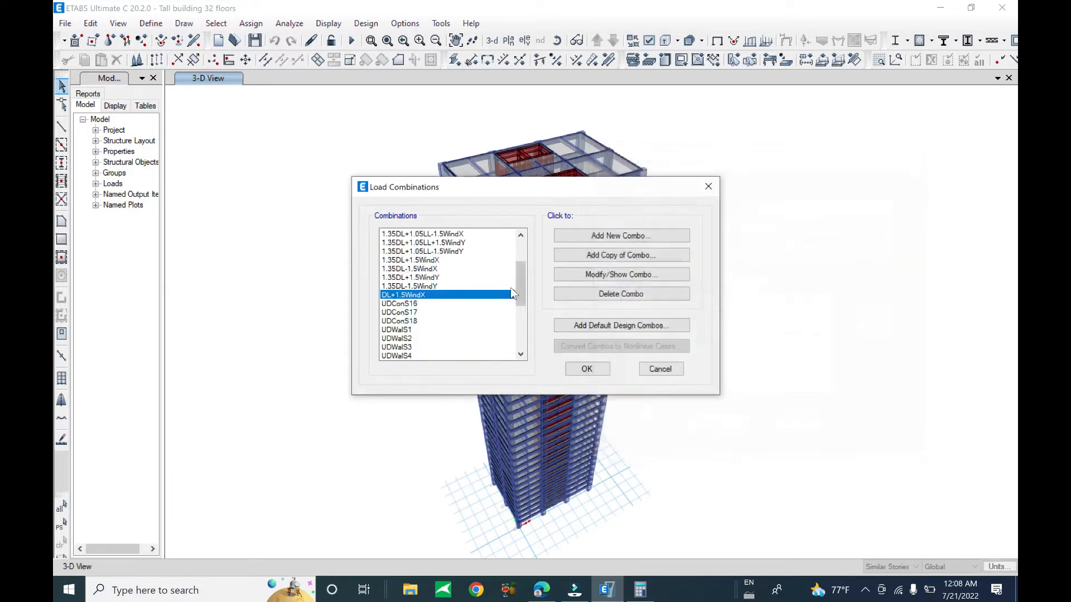
Step: Rename load combination UDConS16 as DL-1.5WindX, reusing the copied name with the wind term's sign changed
mouse_move(518, 289)
mouse_down()
mouse_move(521, 259)
mouse_move(522, 272)
mouse_up()
drag(528, 187, 661, 212)
drag(663, 277, 663, 309)
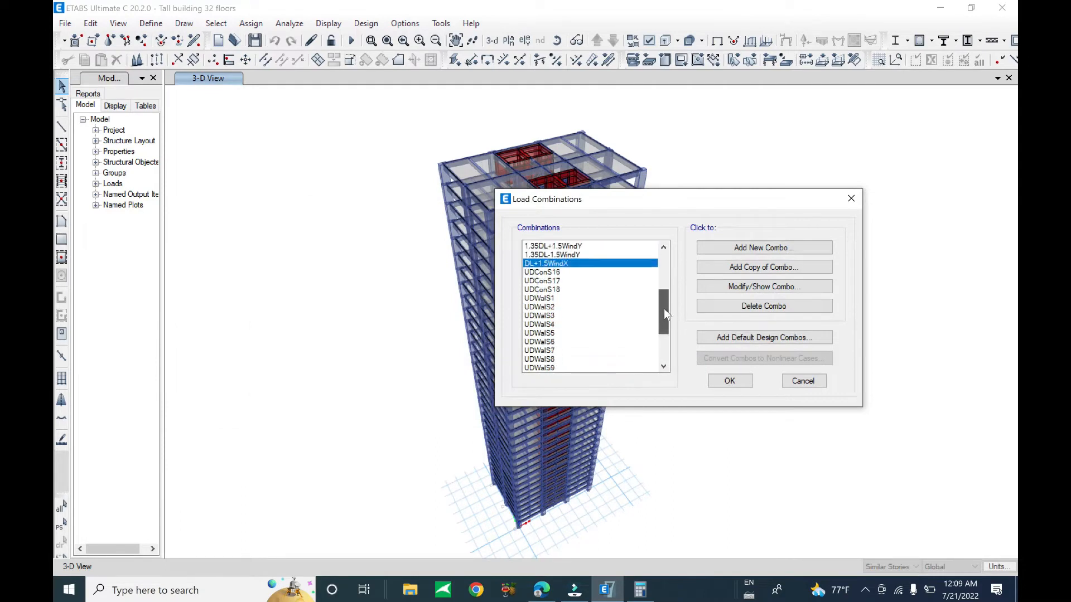
double_click(542, 272)
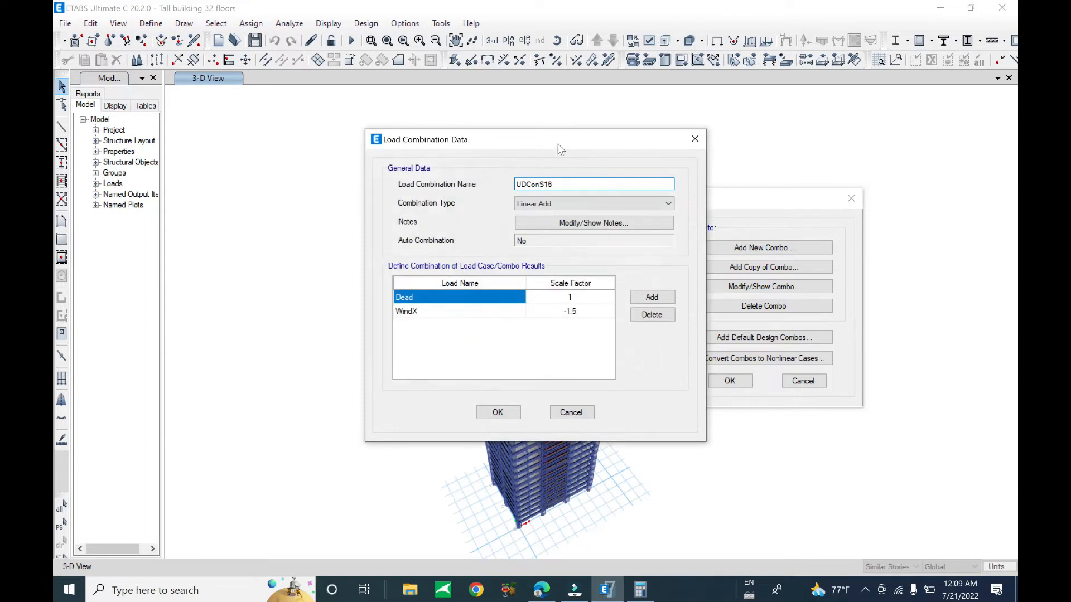
drag(502, 141, 721, 146)
drag(771, 191, 735, 191)
key(ctrl+v)
click(748, 190)
key(BackSpace)
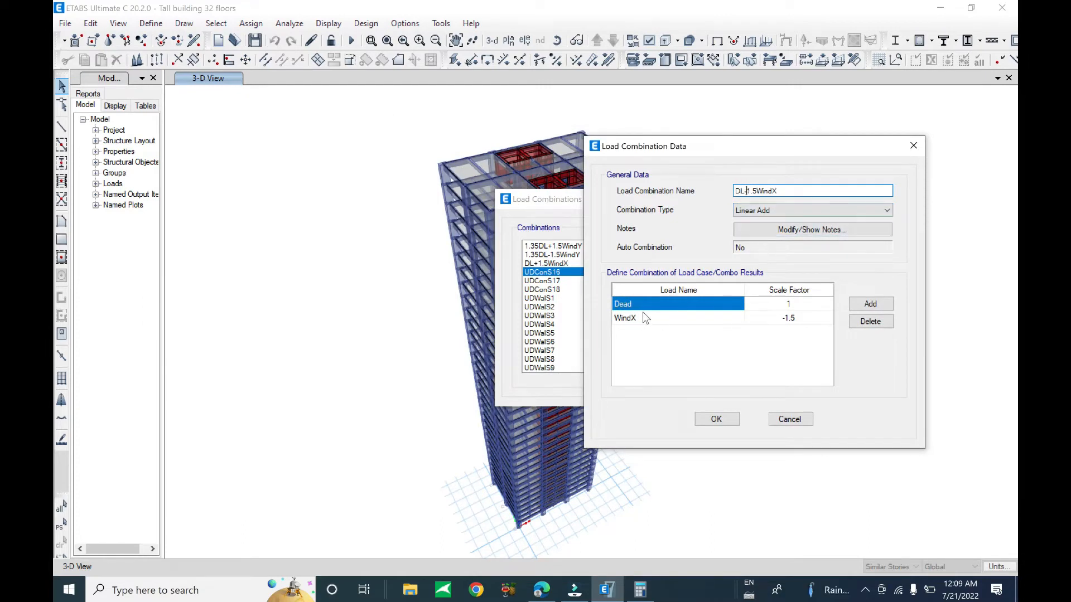
click(717, 418)
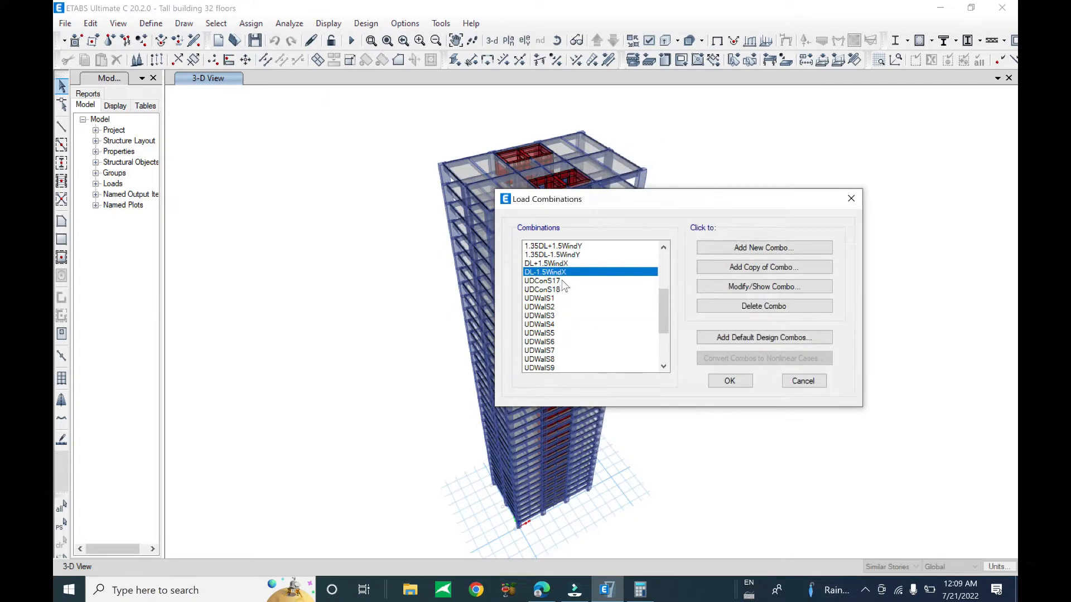
Step: Rename load combination UDConS17 as DL+1.5WindY, reusing the copied name with the wind direction changed
click(701, 248)
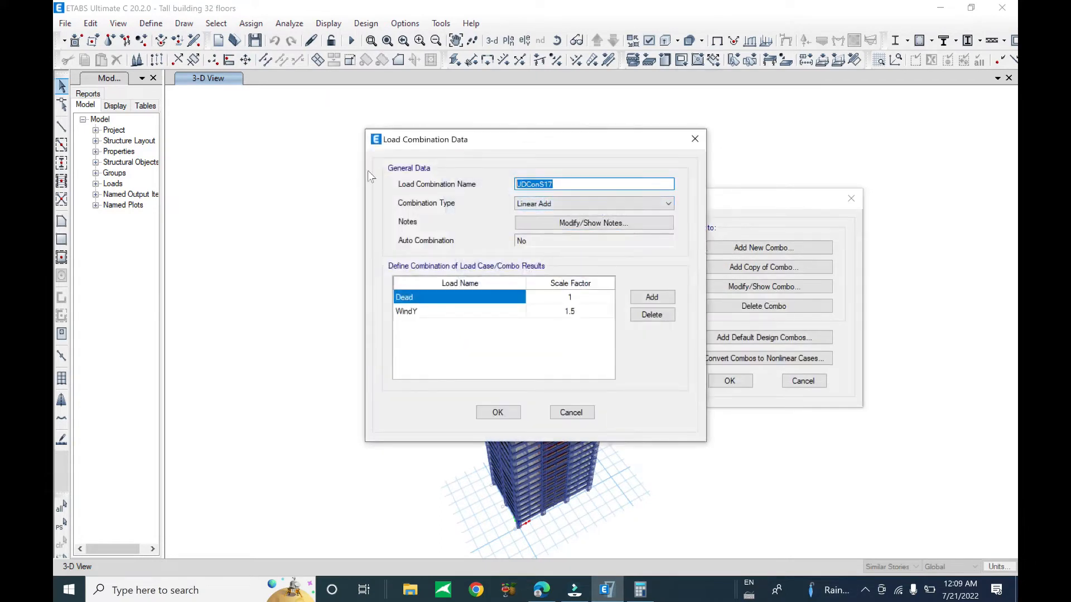
key(ctrl+v)
key(shift+Left)
text(Y)
key(ctrl+a)
click(498, 412)
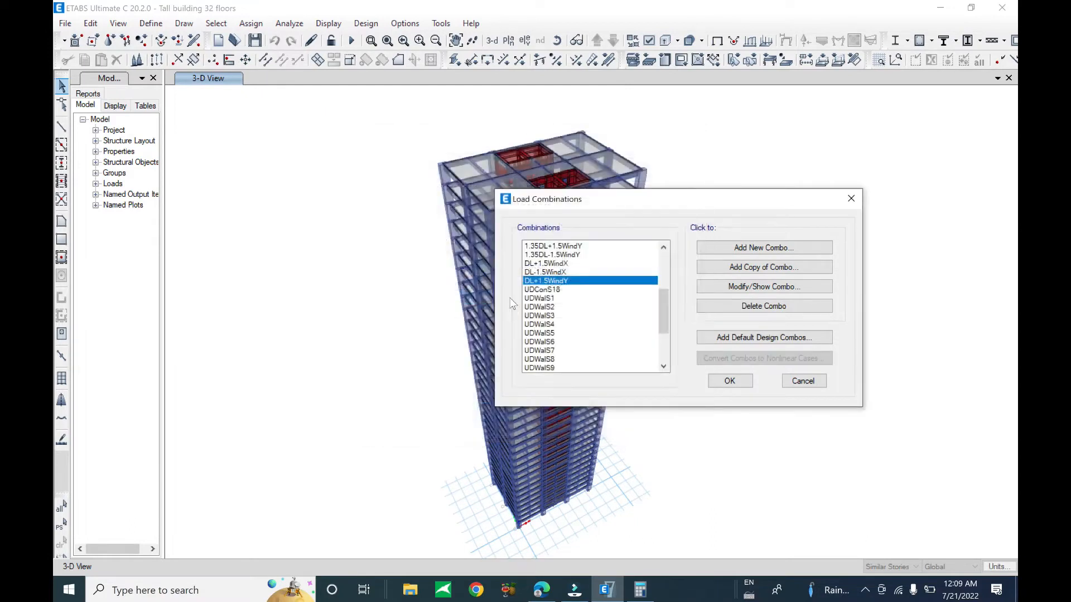
Step: Rename load combination UDConS18 as DL-1.5WindY, reusing the copied name with the wind term's sign changed
click(764, 287)
key(ctrl+a)
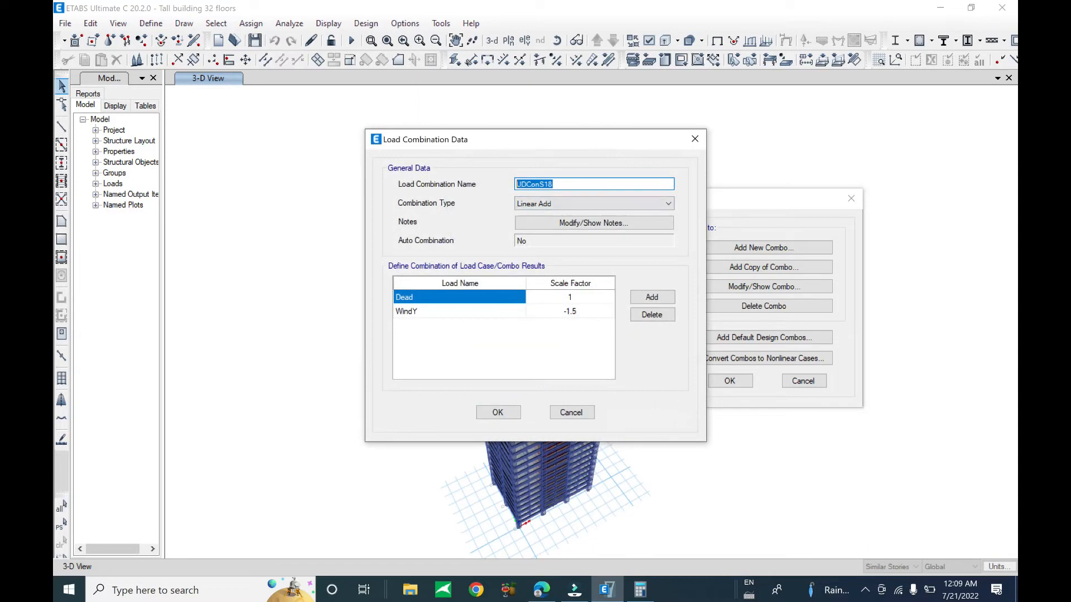
text(DL+1.5WindY)
drag(531, 184, 524, 187)
click(531, 185)
text(L-)
click(497, 412)
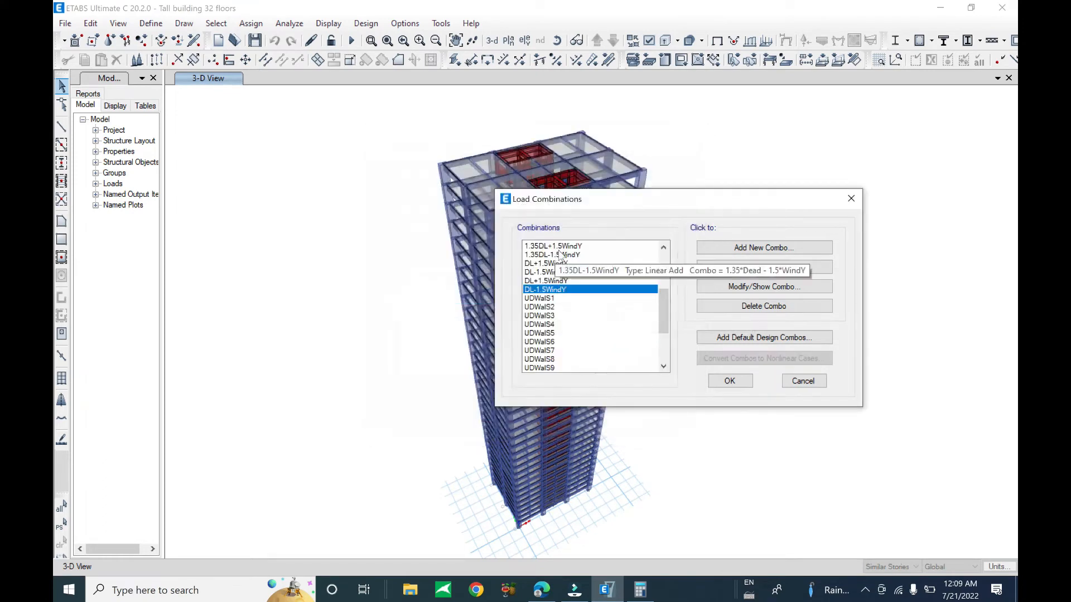
Step: Inspect the load cases and scale factors of load combinations UDWalS1 and UDWalS2 without changing them
click(543, 300)
click(750, 287)
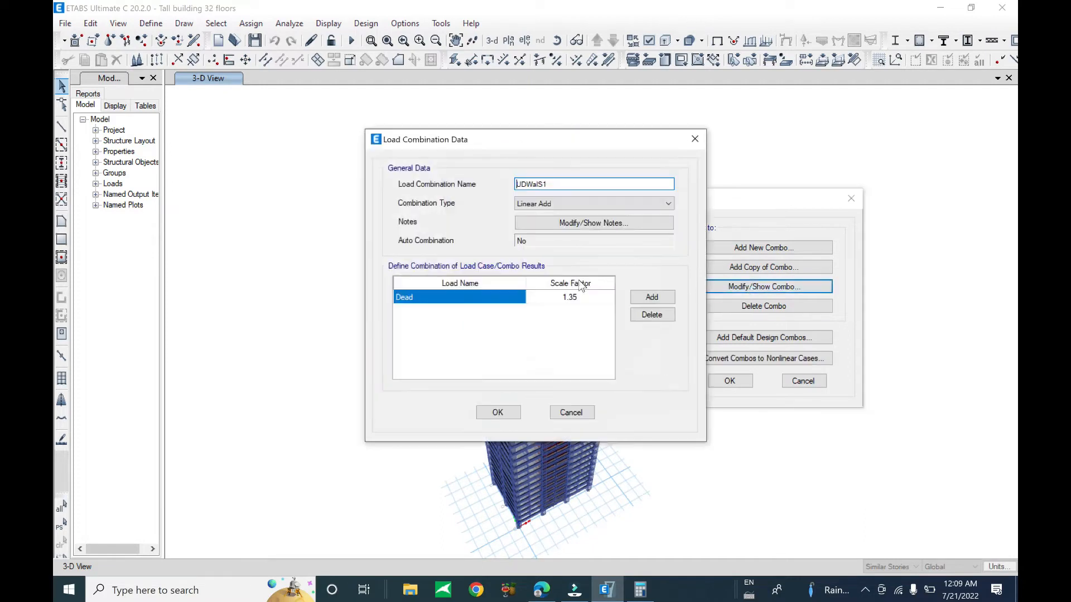
click(571, 413)
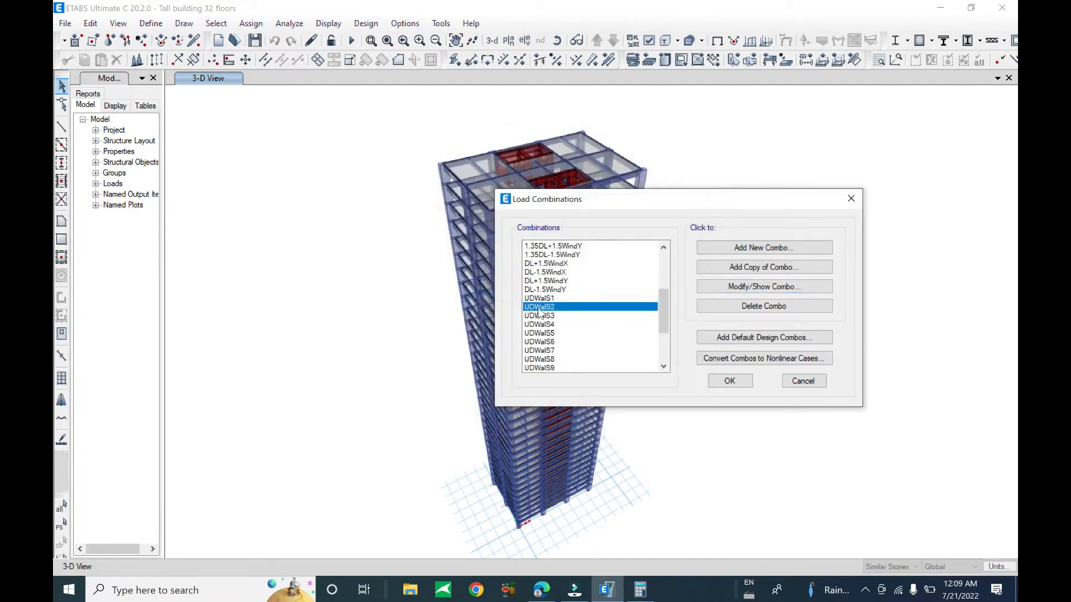
double_click(538, 307)
click(584, 413)
Step: Delete the wall design load combinations UDWalS1 through UDWalS18, accept the list and save the model
scroll(609, 311, up, 2)
click(550, 275)
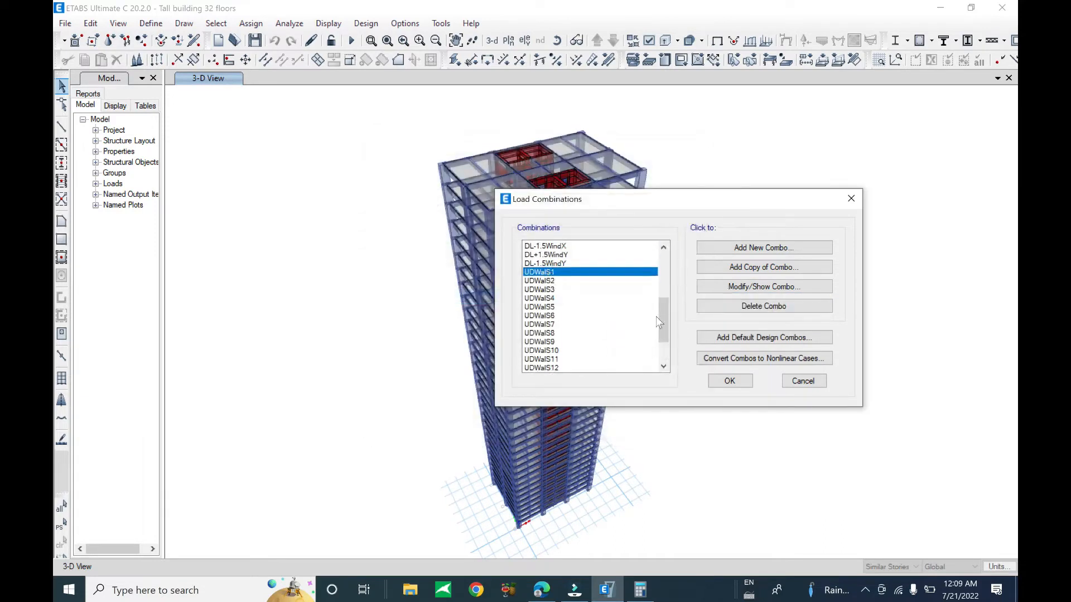
scroll(662, 355, down, 2)
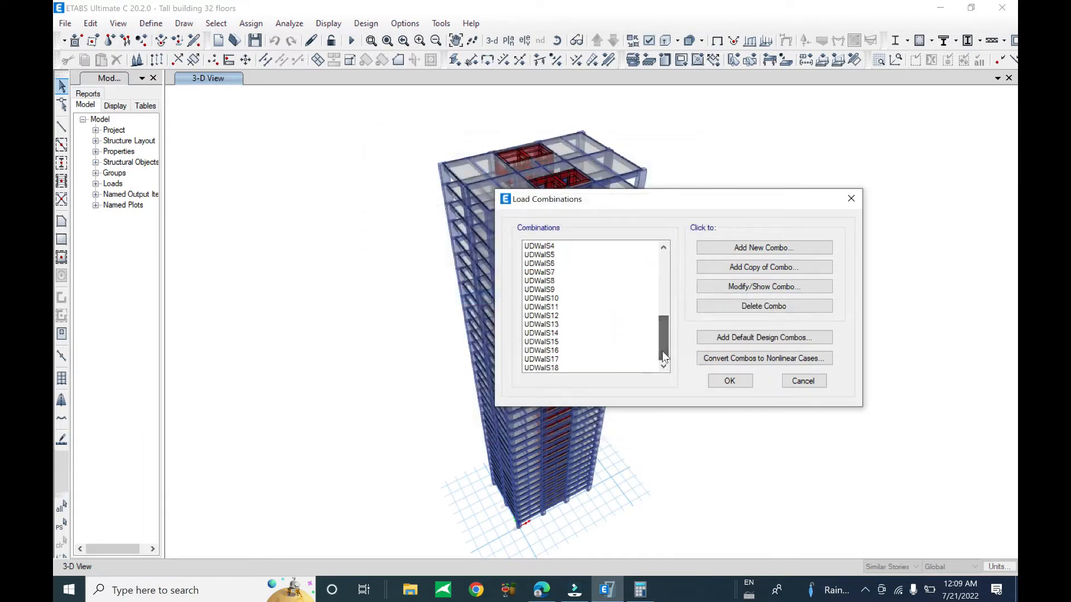
shift+click(552, 369)
click(751, 305)
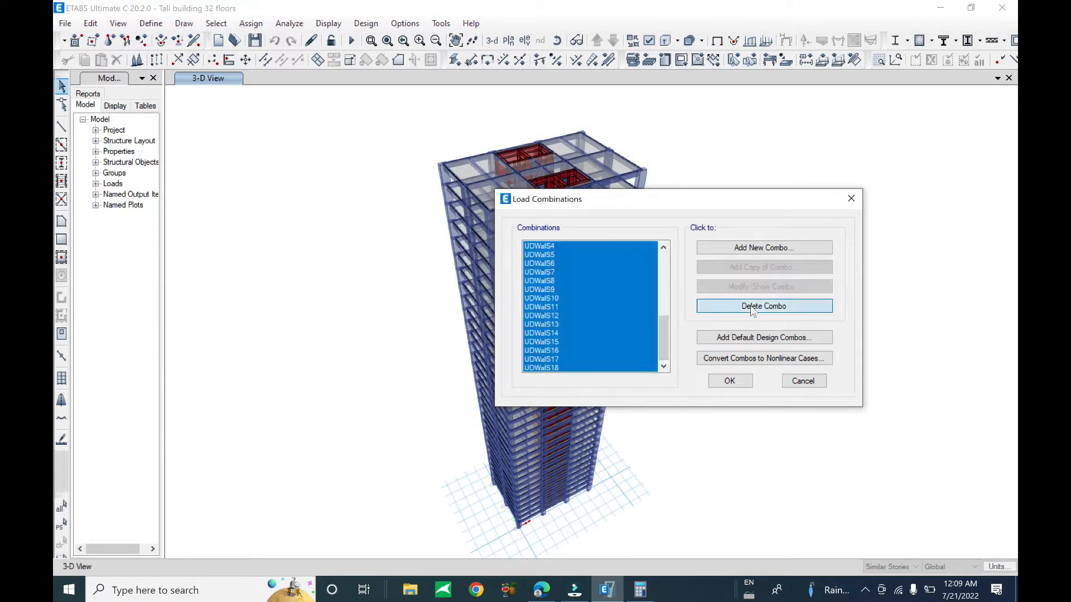
click(729, 381)
click(65, 23)
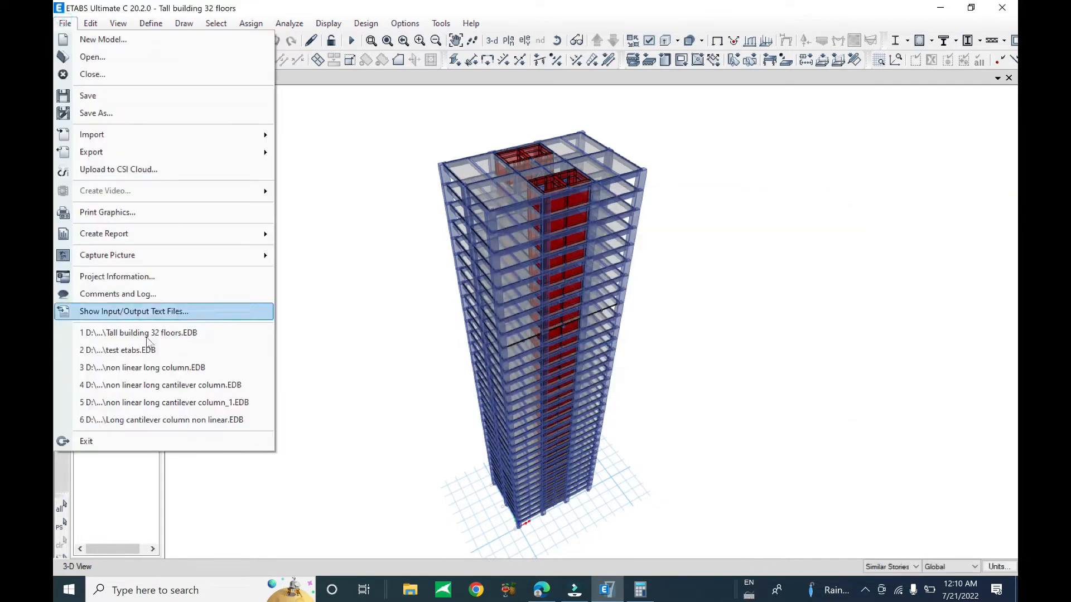
click(116, 95)
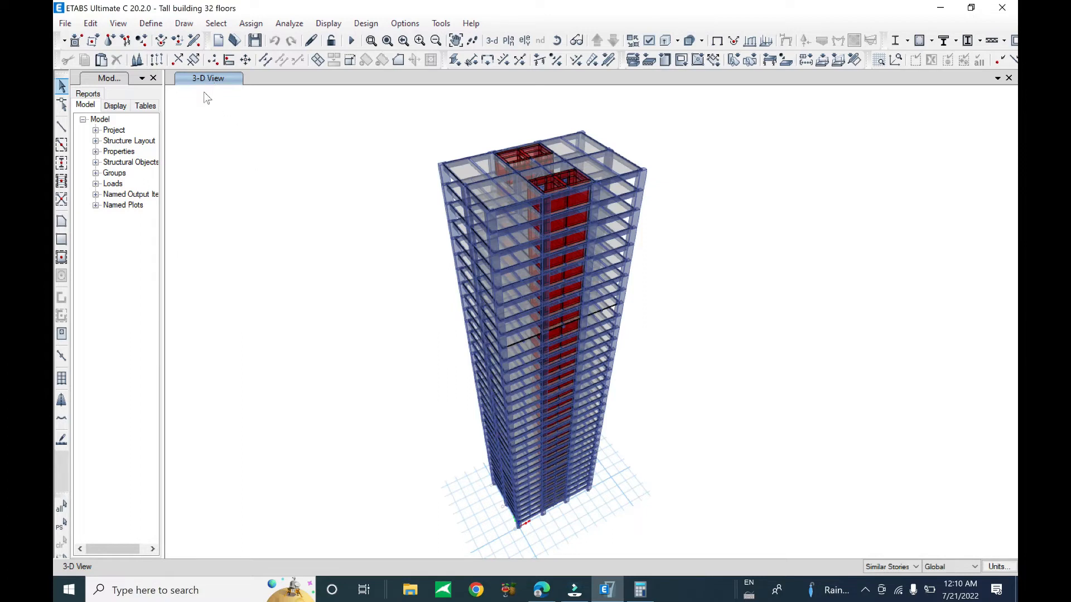
shift+middle_drag(663, 330, 619, 335)
scroll(560, 299, up, 3)
scroll(560, 299, up, 1)
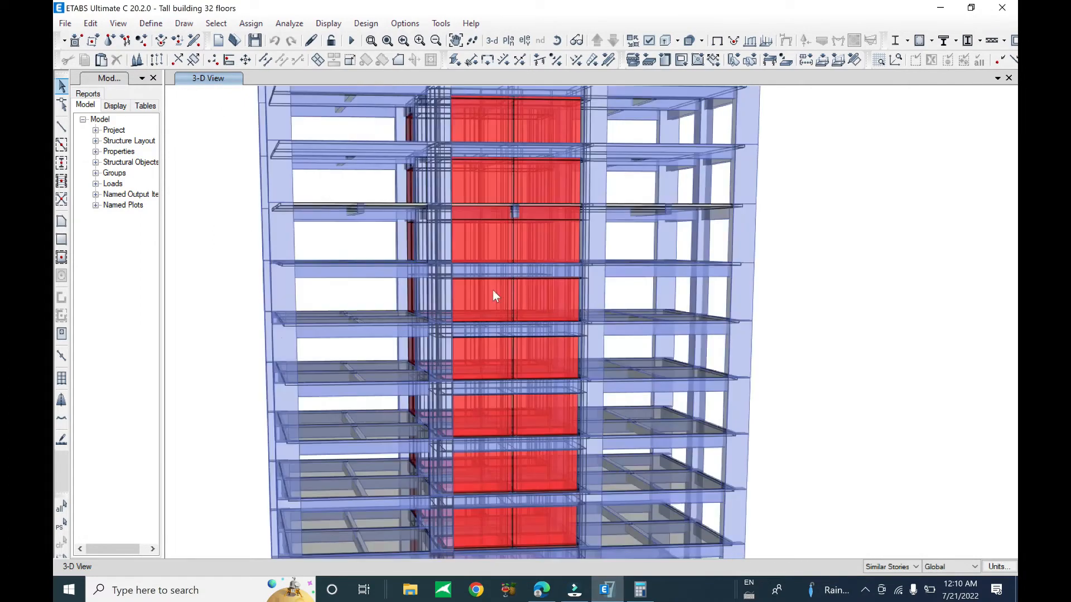
scroll(495, 291, down, 4)
shift+middle_drag(514, 292, 545, 395)
shift+middle_drag(617, 383, 611, 310)
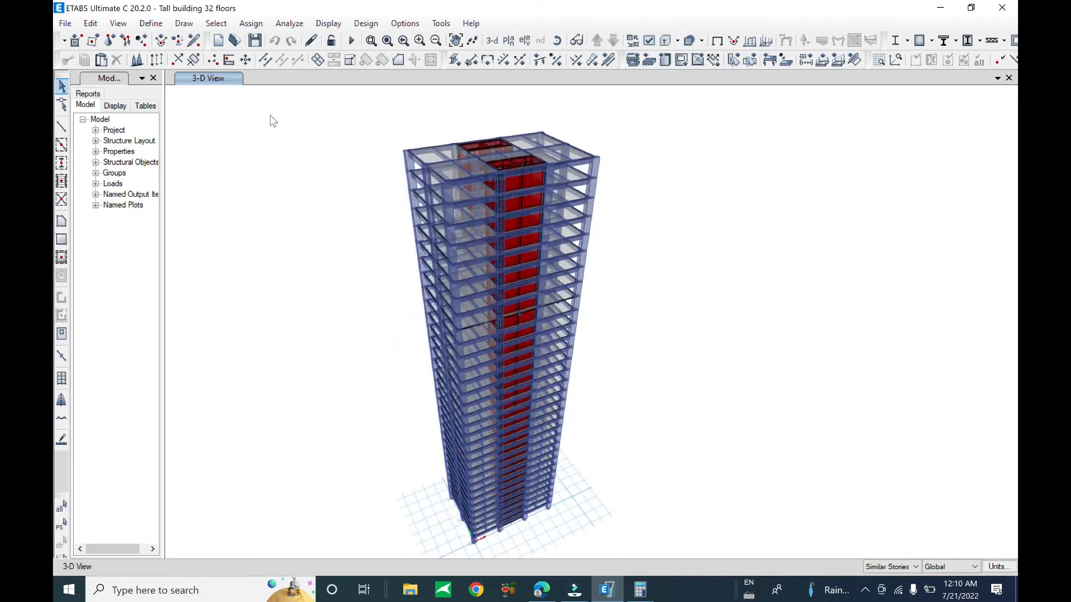
Step: Review the full list of load combinations and the option for converting them all to nonlinear cases
click(149, 25)
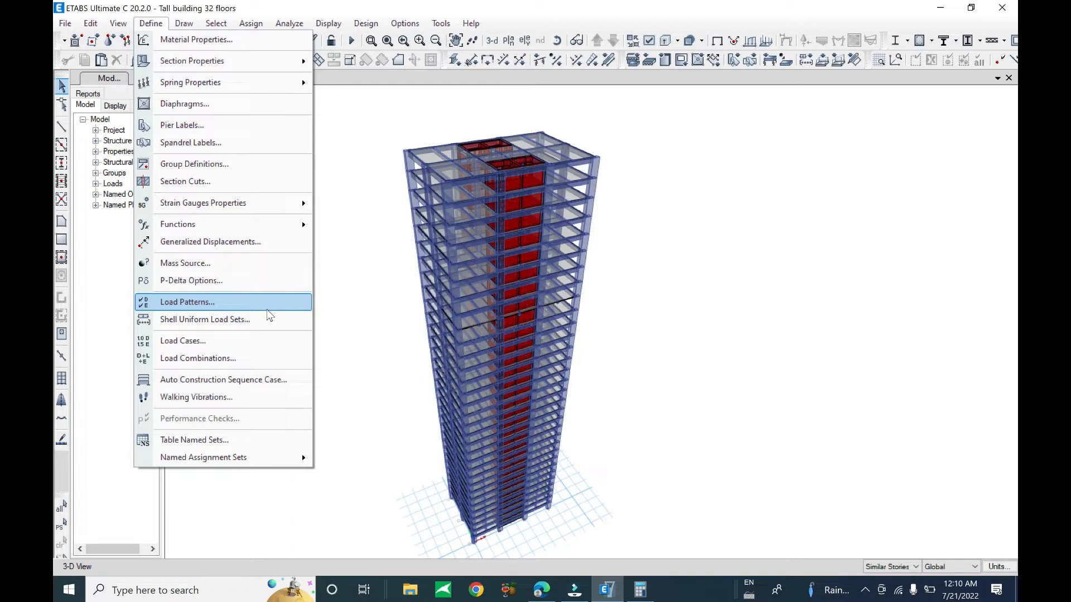
click(206, 359)
drag(521, 296, 517, 336)
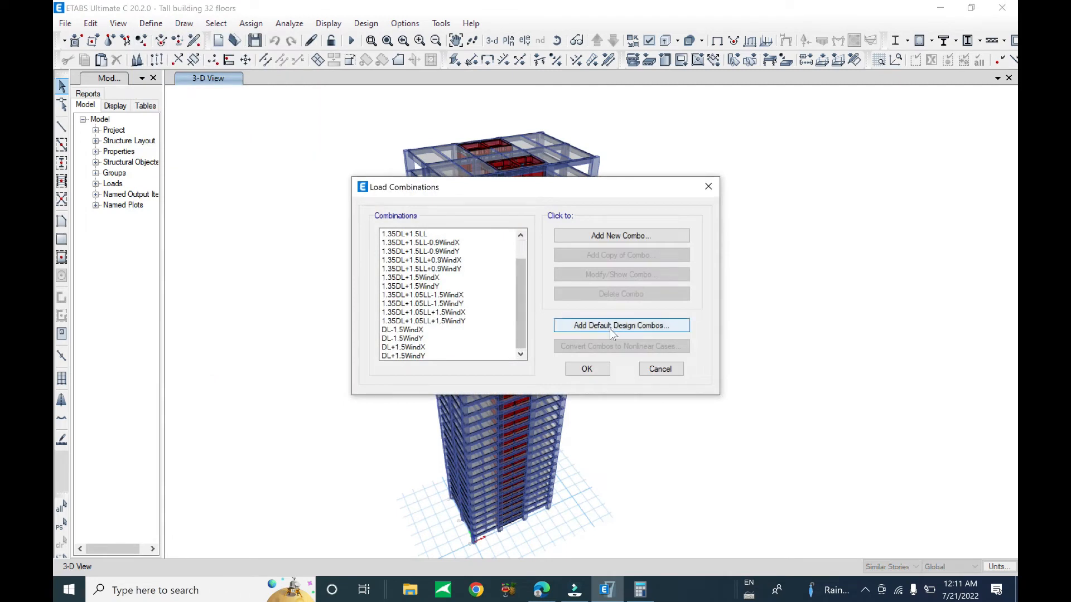
click(438, 356)
drag(520, 301, 517, 236)
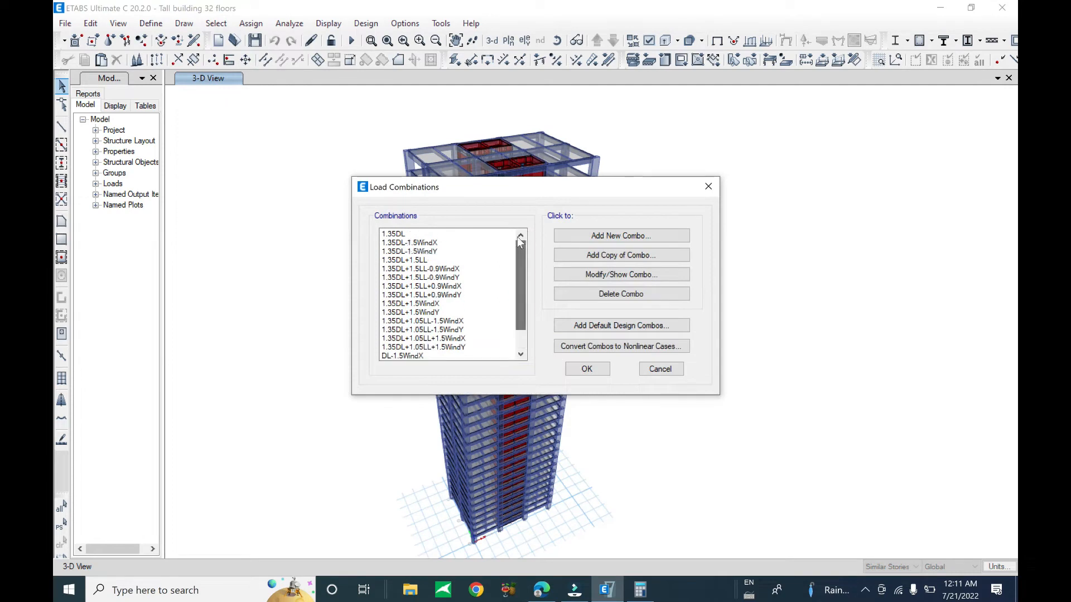
shift+click(443, 234)
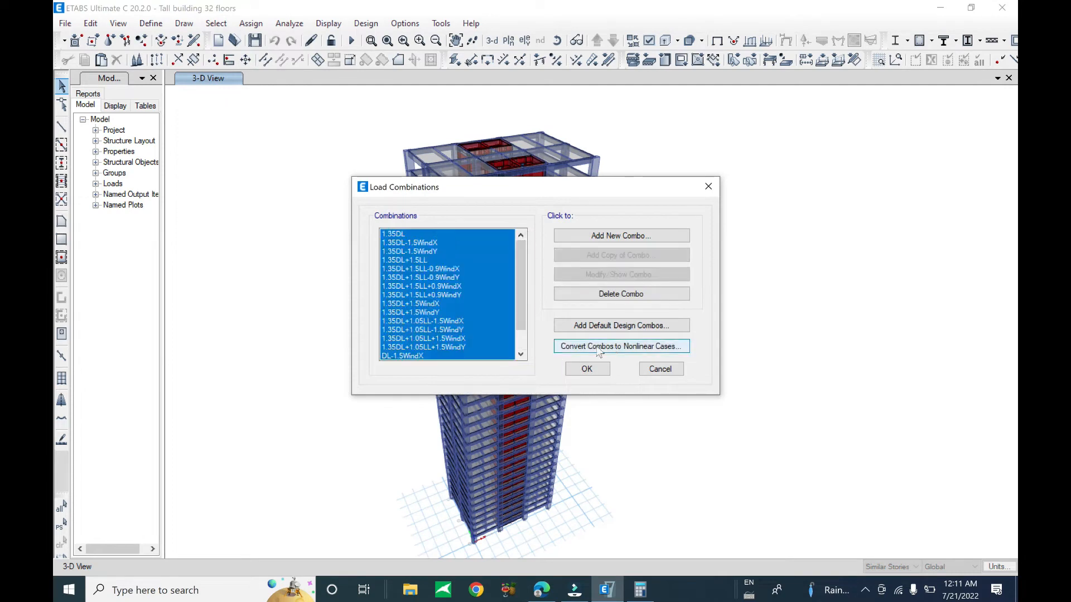
click(658, 370)
Step: Save the model under its current file name
shift+middle_drag(635, 448, 569, 496)
shift+middle_drag(550, 390, 469, 401)
click(65, 22)
click(123, 98)
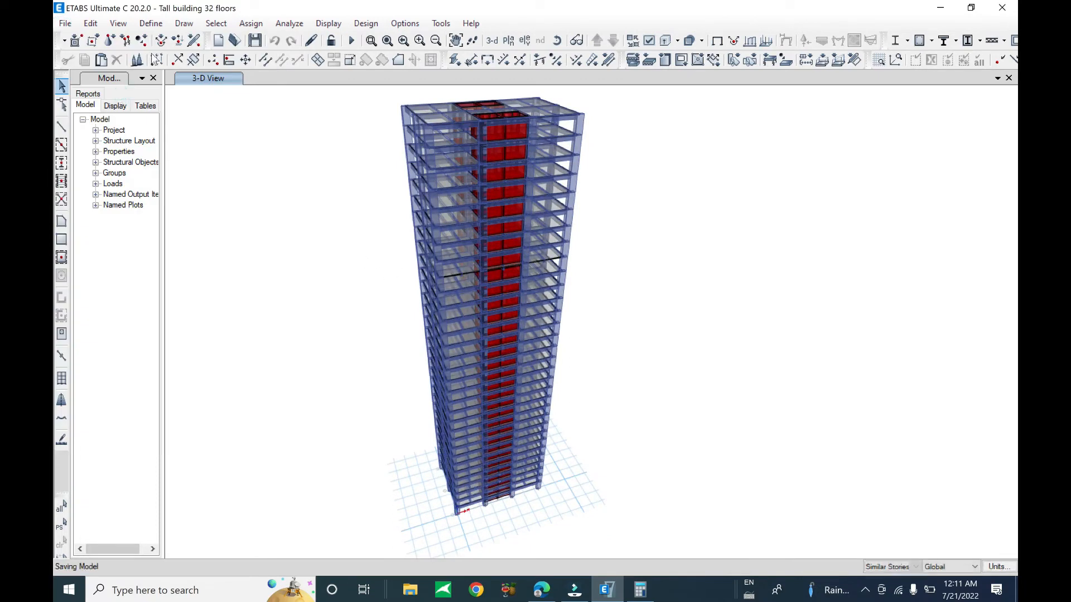
Step: Review the preset P-Delta options and the list of load combinations
click(151, 23)
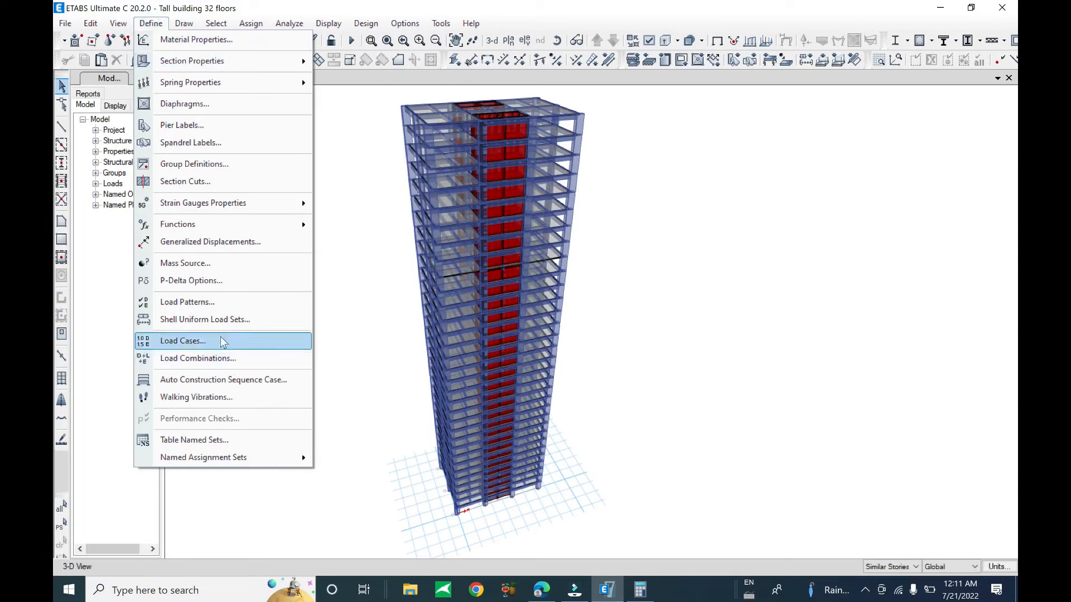
click(218, 282)
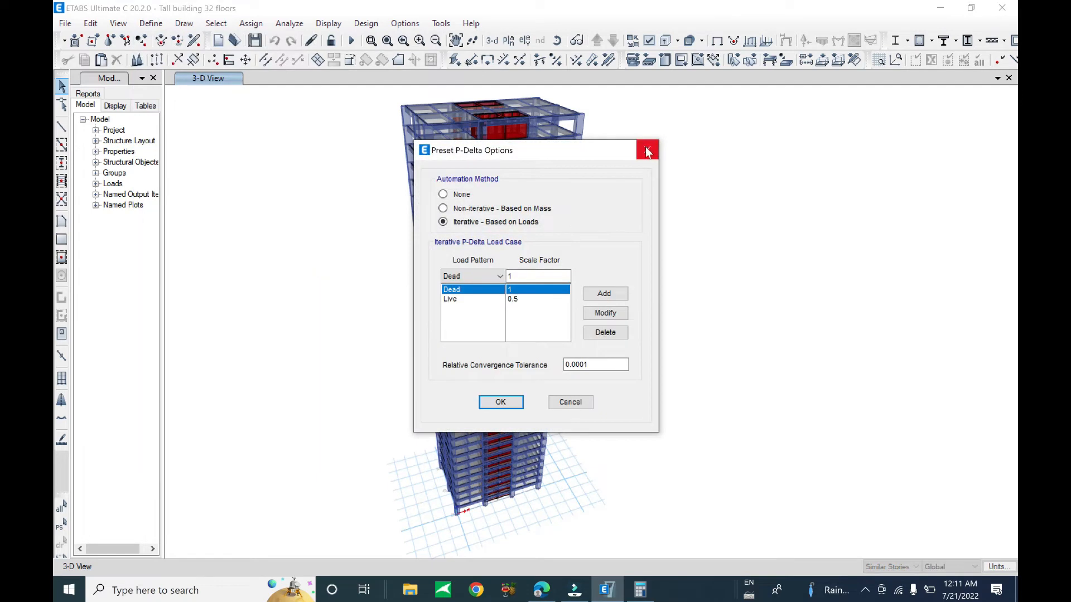
click(646, 151)
click(150, 23)
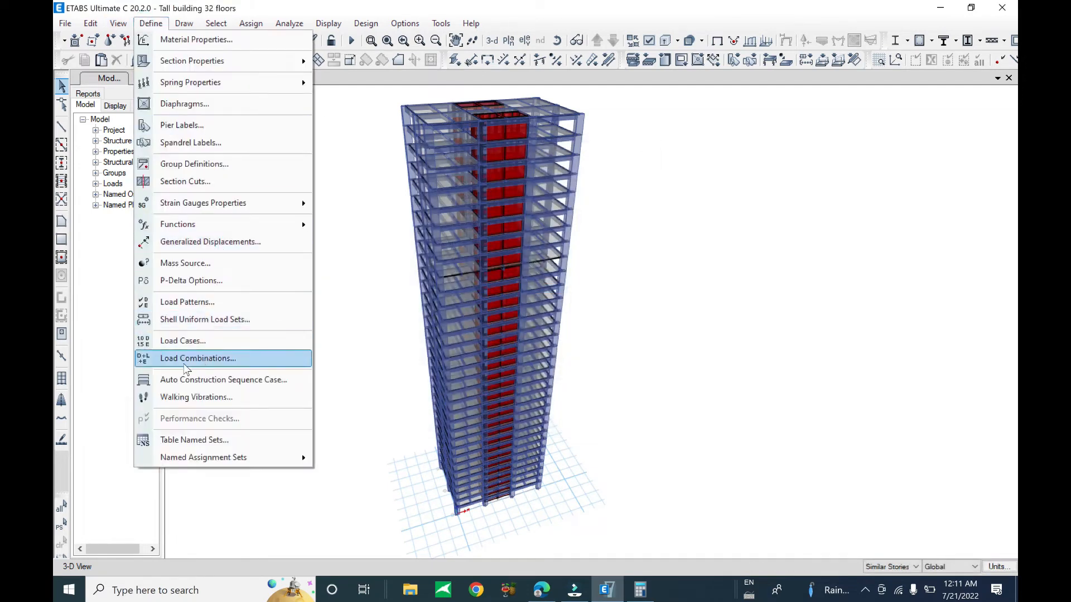
click(186, 361)
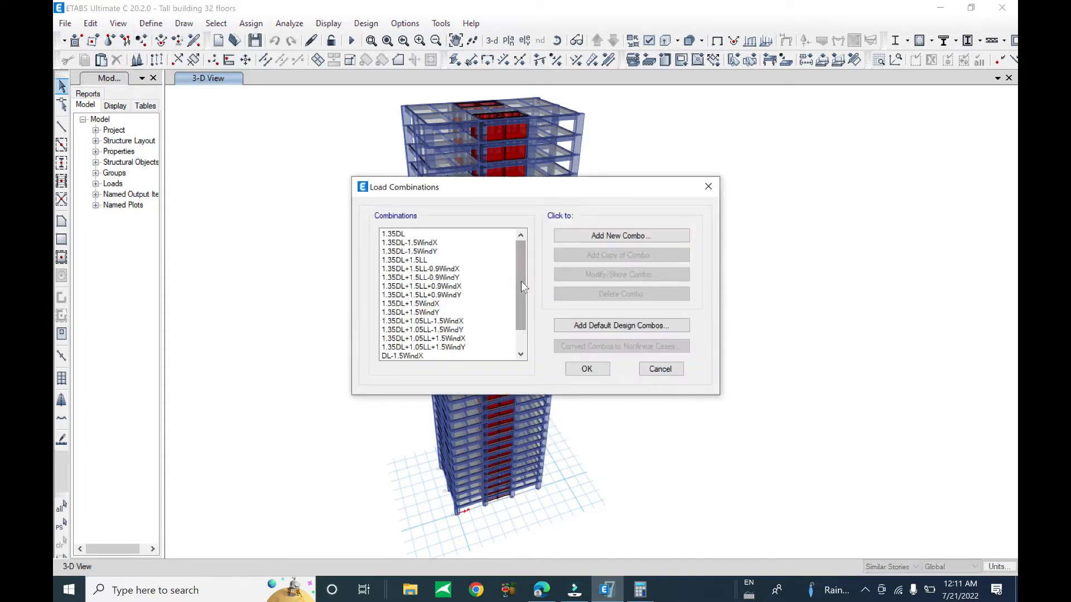
scroll(521, 281, down, 1)
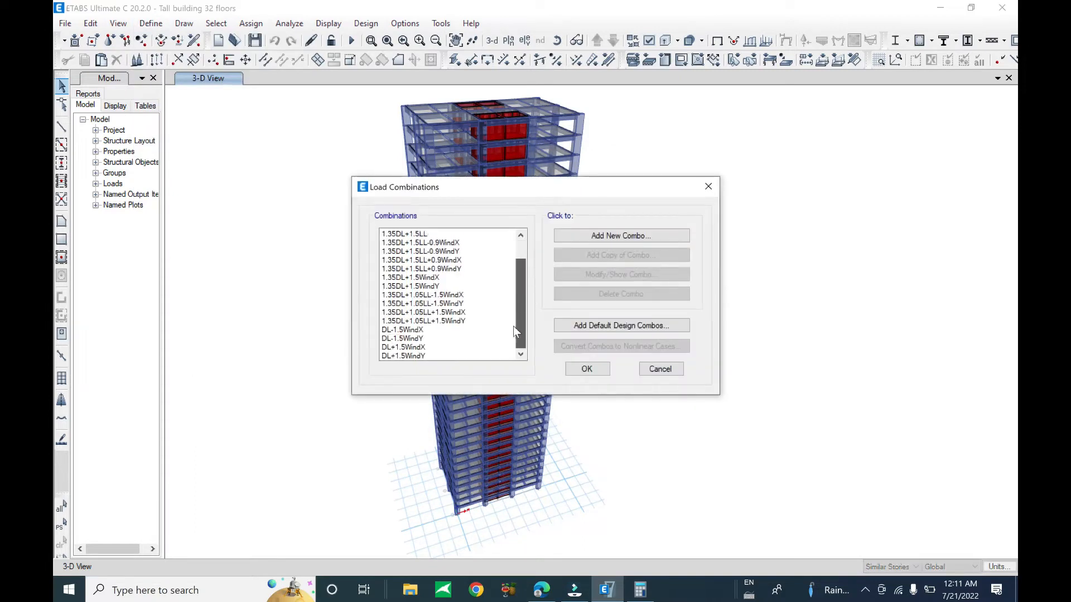
click(587, 369)
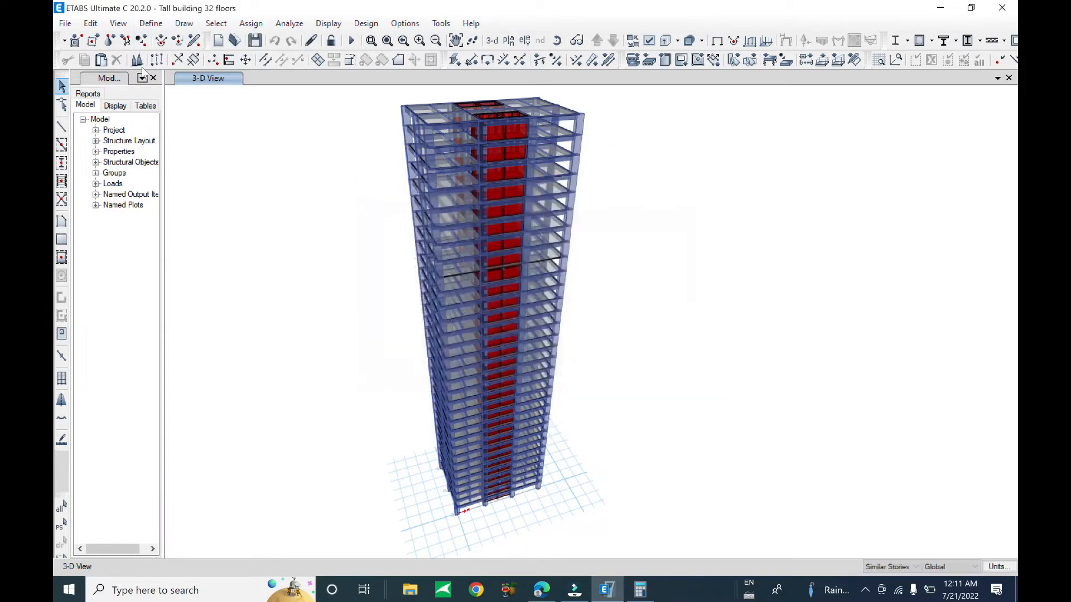
Step: Check the model with all joint, frame, shell, meshing, loading and duplicate self mass checks and both fix options enabled
click(152, 26)
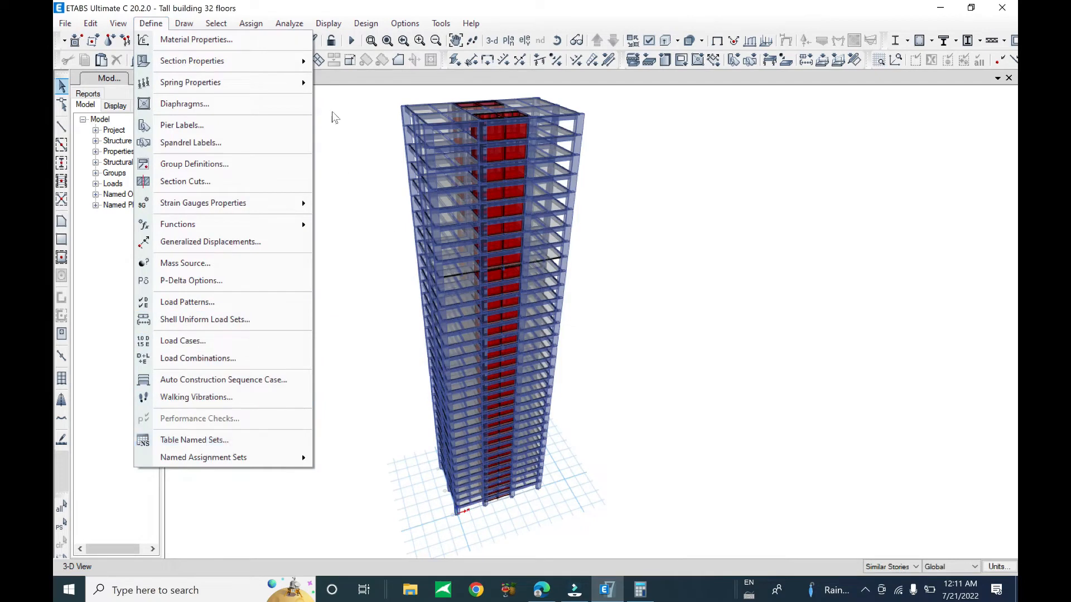
click(255, 27)
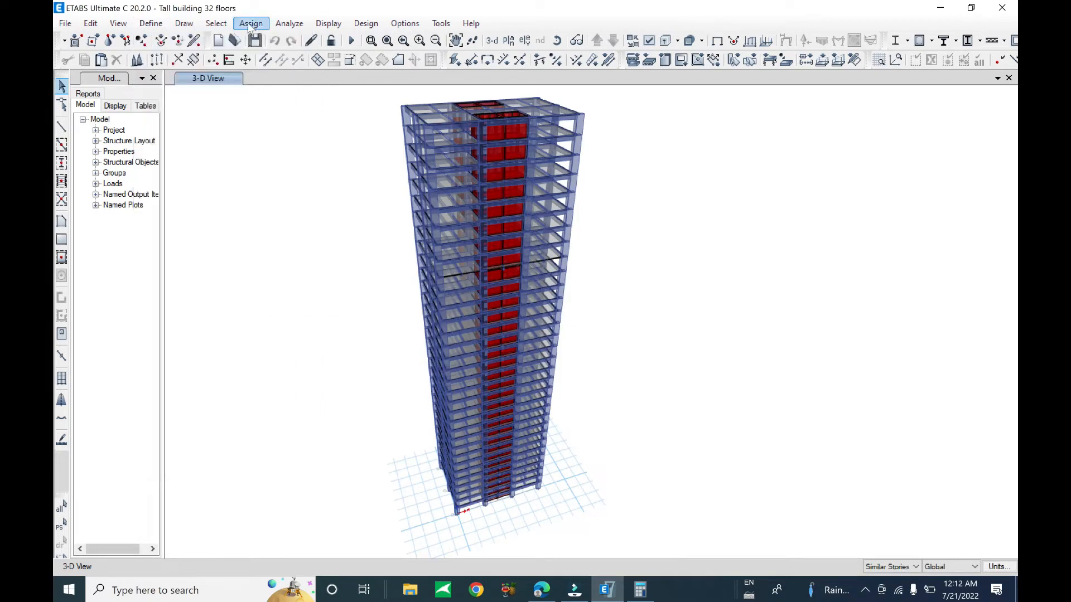
click(289, 23)
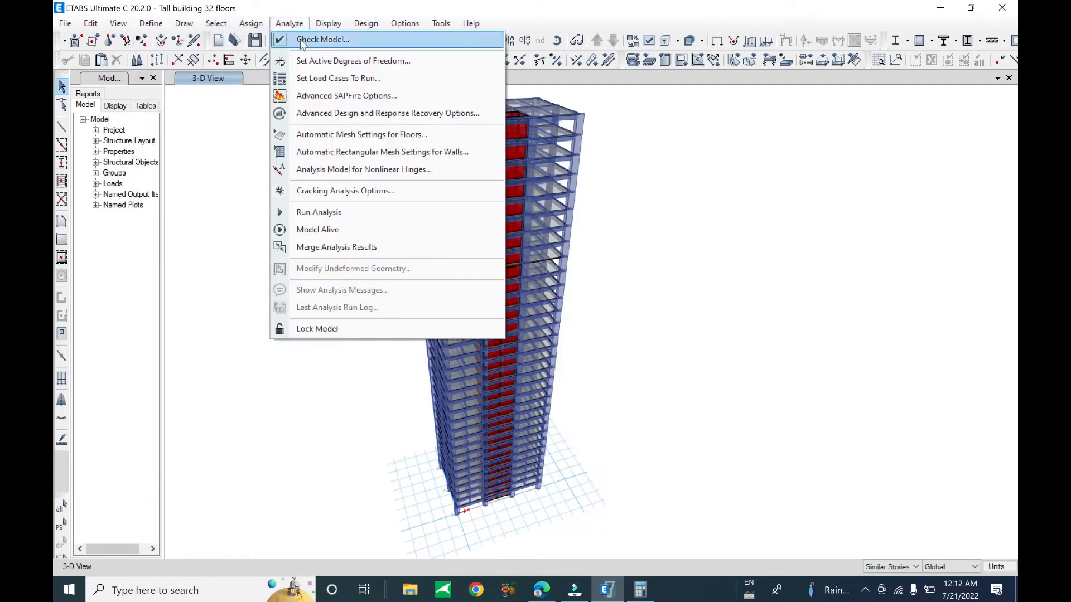
click(306, 40)
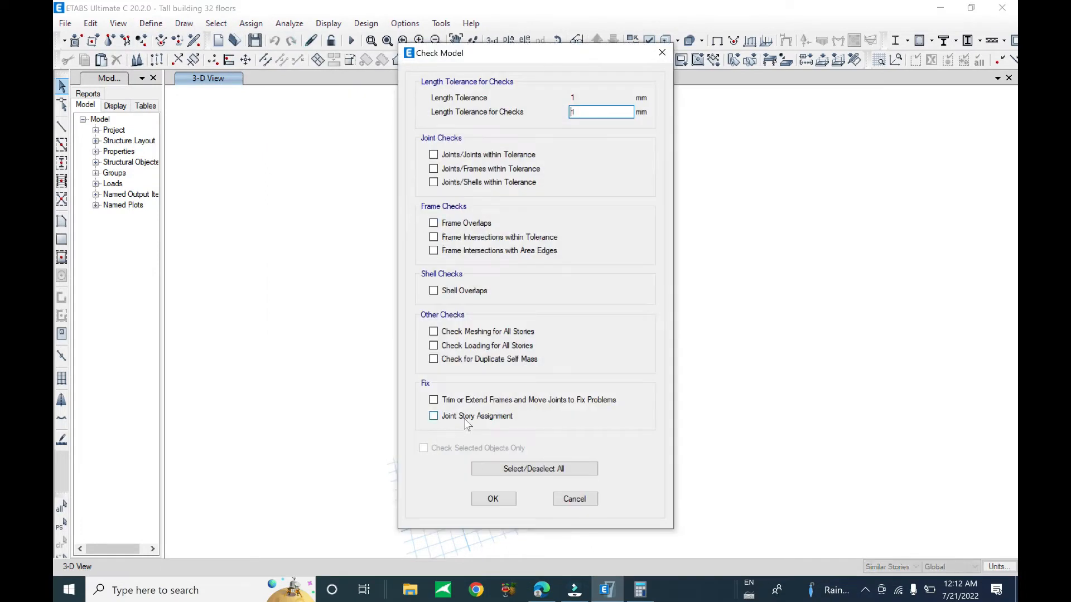
click(504, 469)
click(511, 494)
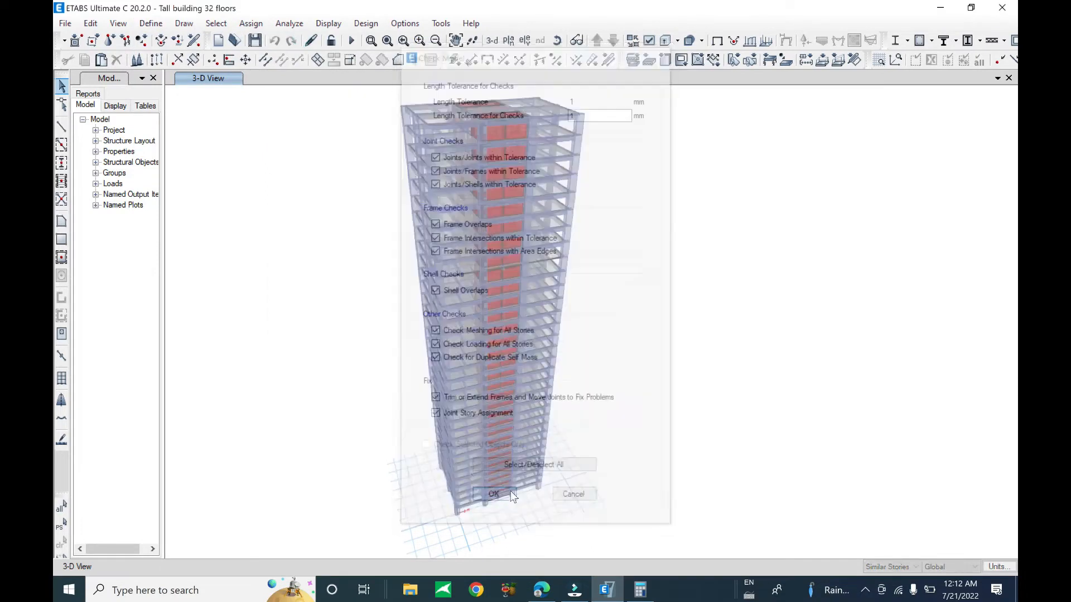
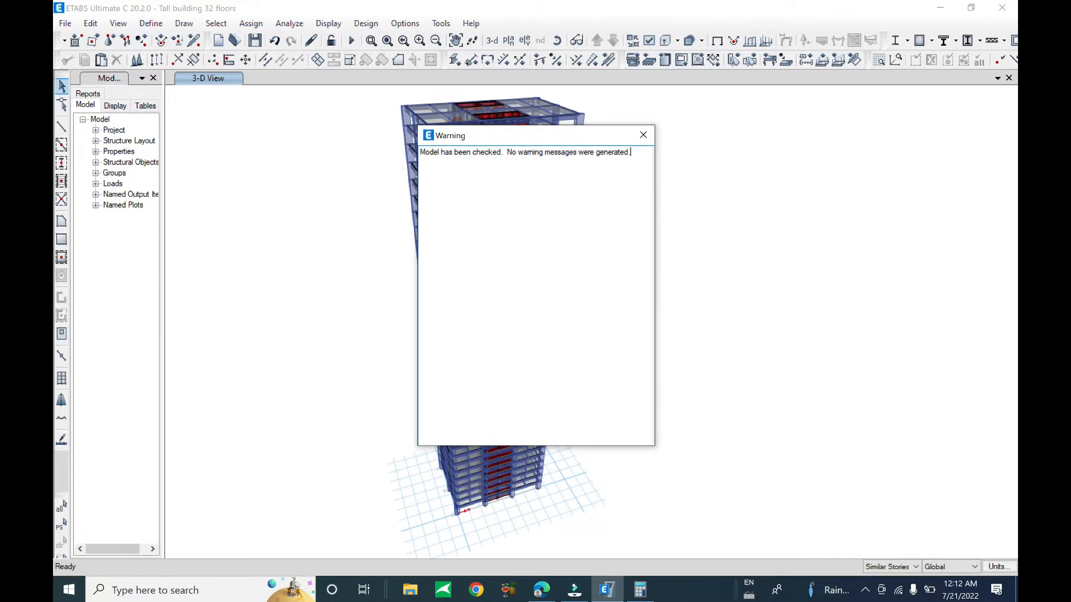
click(645, 136)
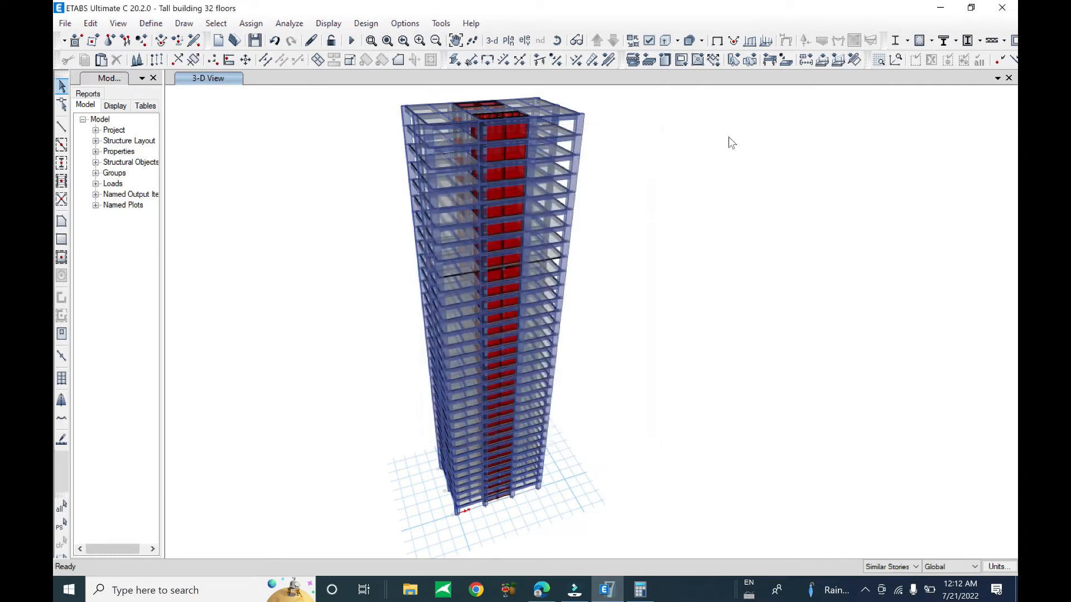
Step: Save the model after the model check
shift+middle_drag(673, 236, 573, 212)
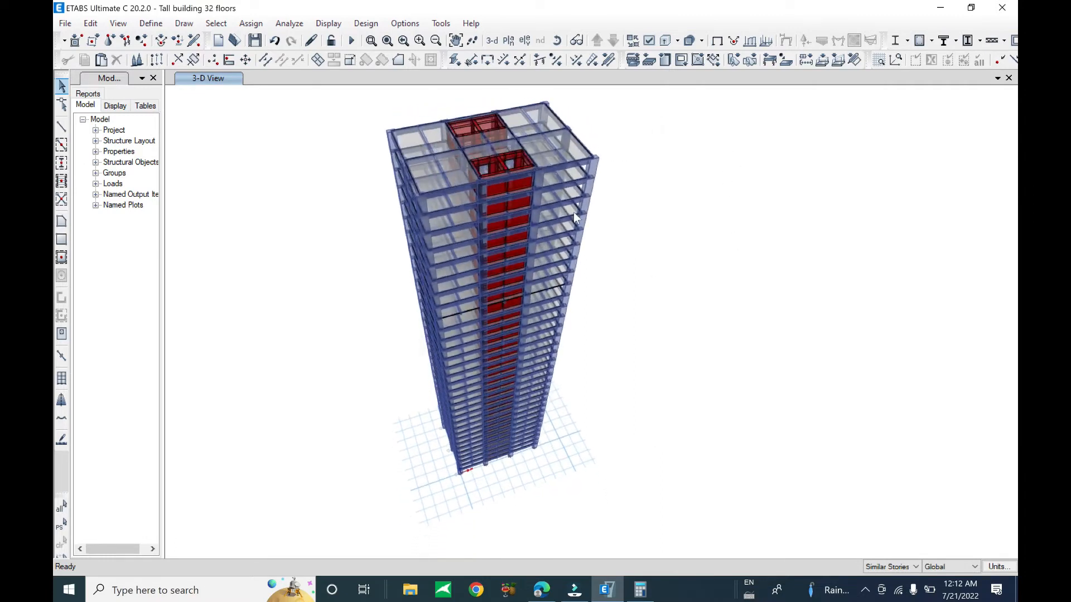
click(61, 21)
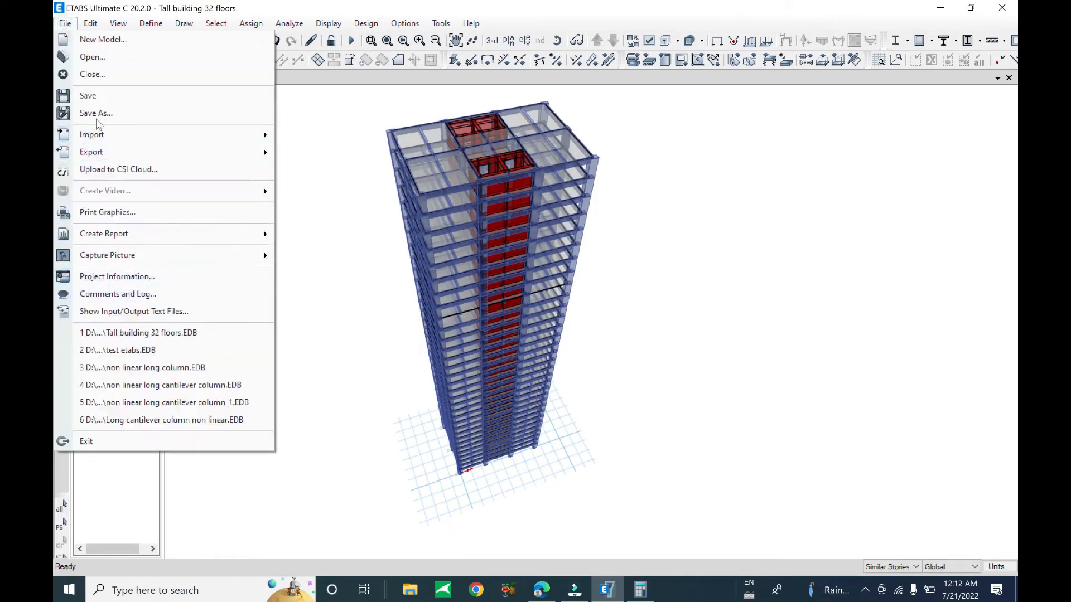
click(109, 94)
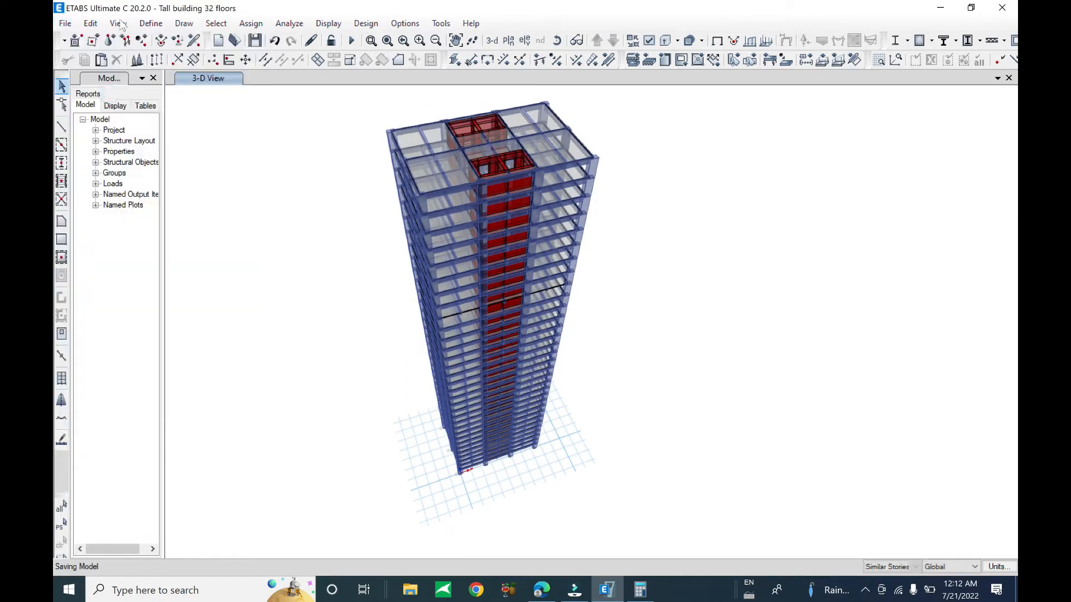
Step: Save a copy of the model as "Tall building 32 floors_revise1"
click(64, 24)
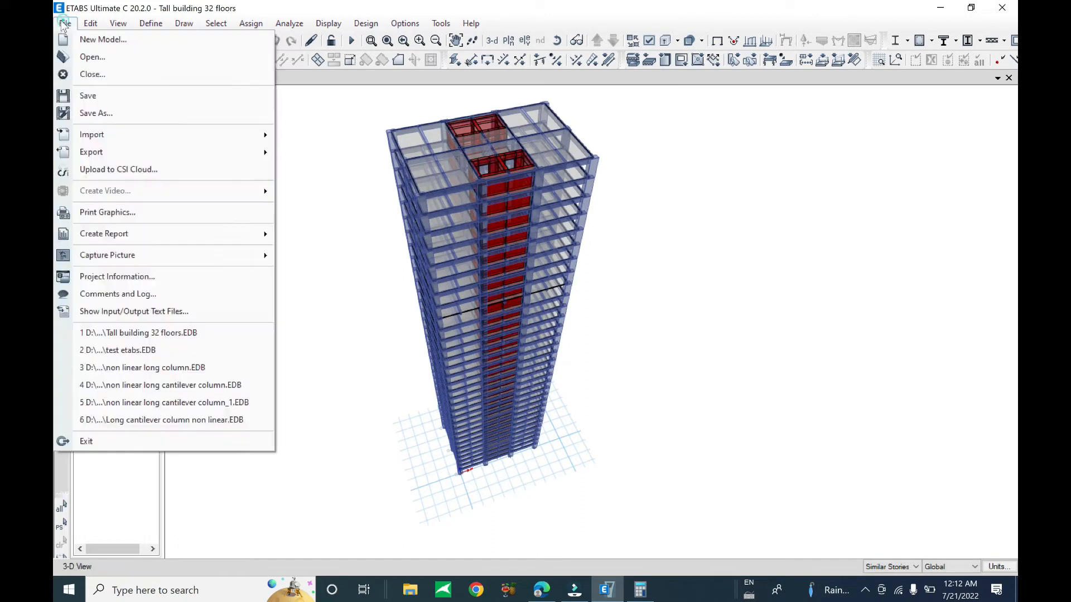
key(ctrl+shift+s)
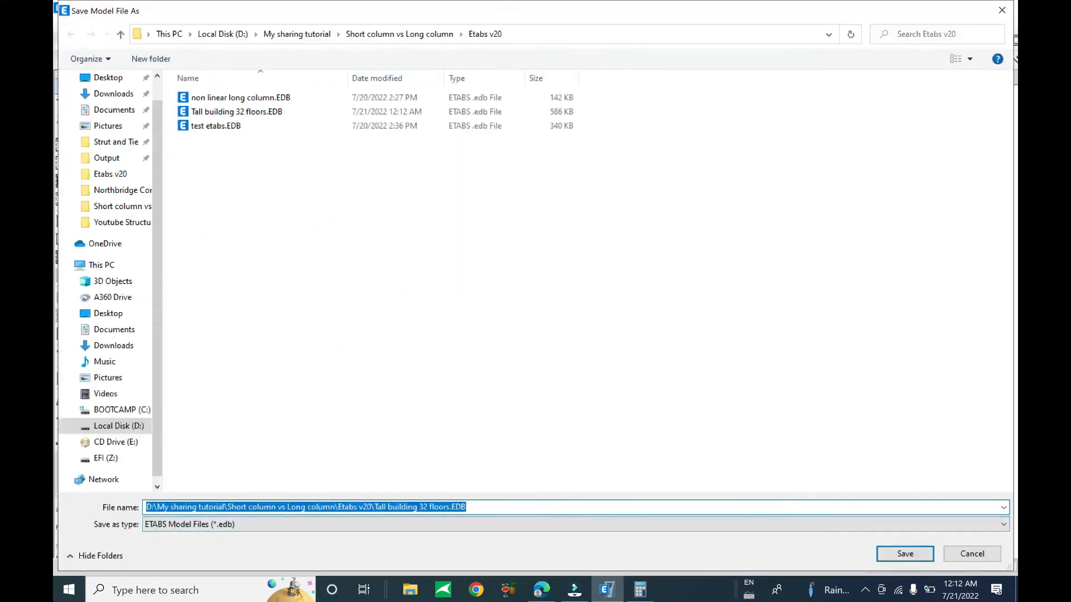
click(449, 506)
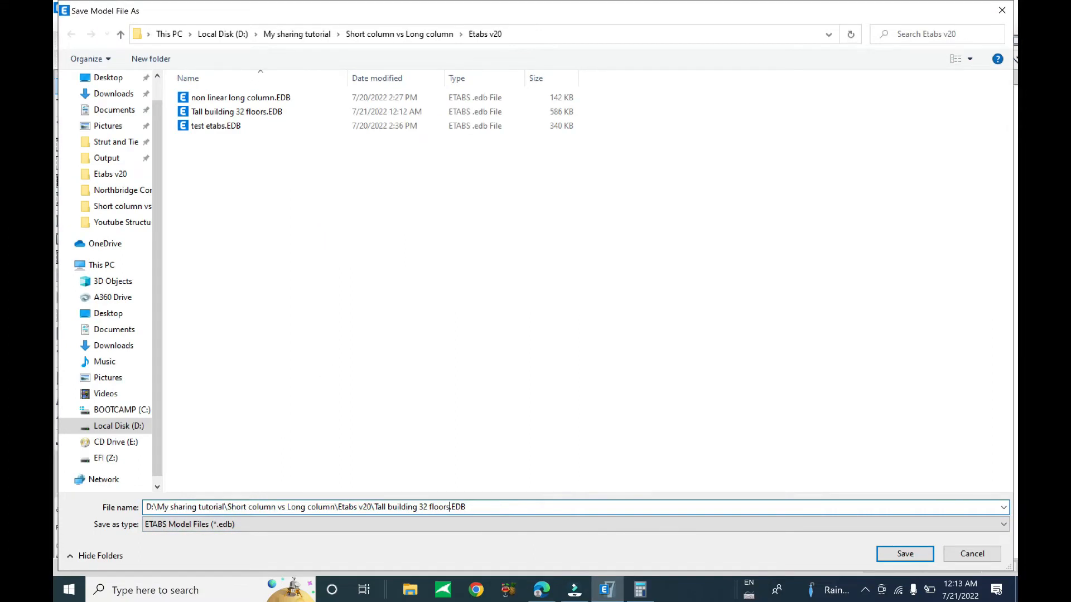
text(_revise1)
key(Return)
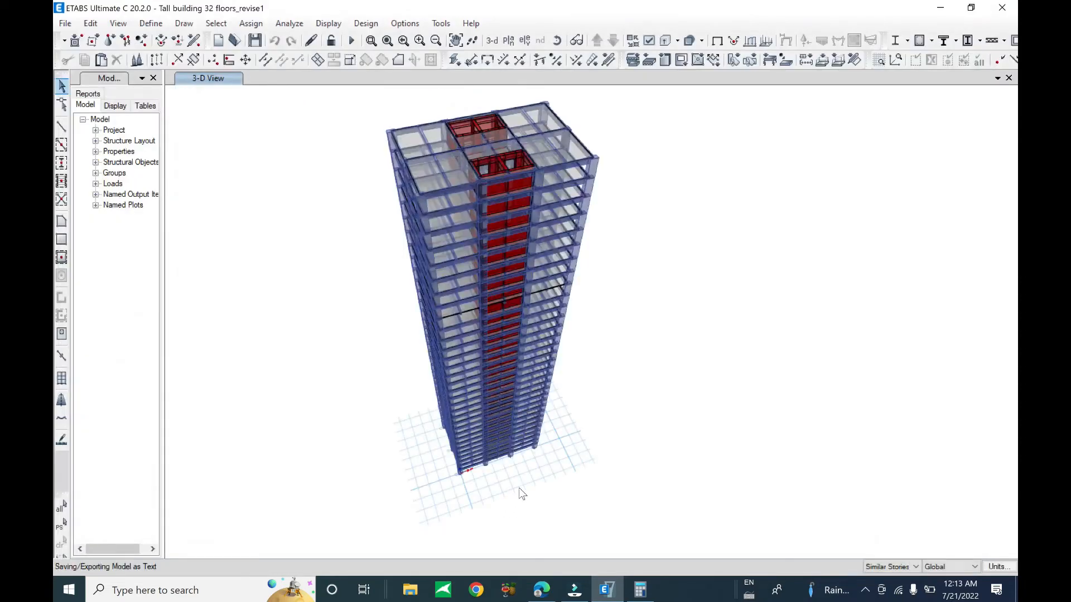
shift+middle_drag(489, 425, 563, 363)
shift+middle_drag(599, 499, 531, 518)
shift+middle_drag(548, 421, 581, 463)
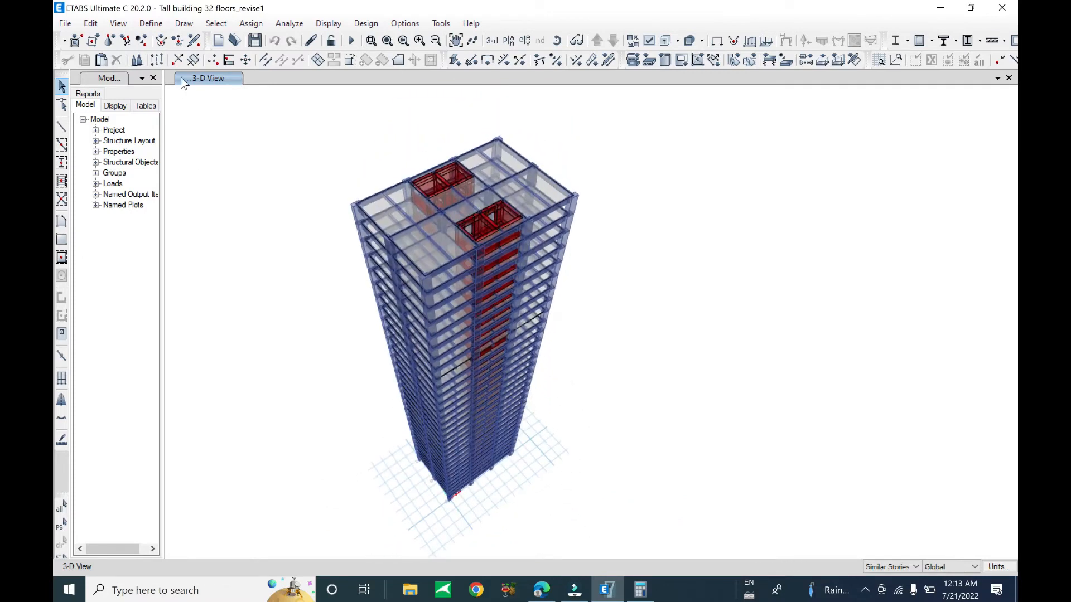
click(151, 23)
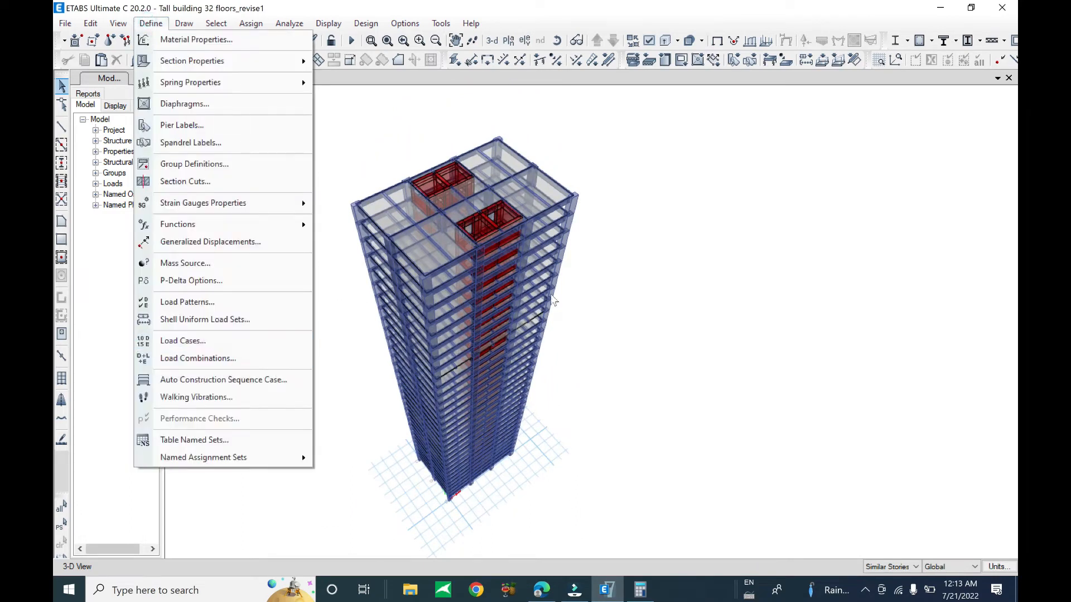
click(363, 105)
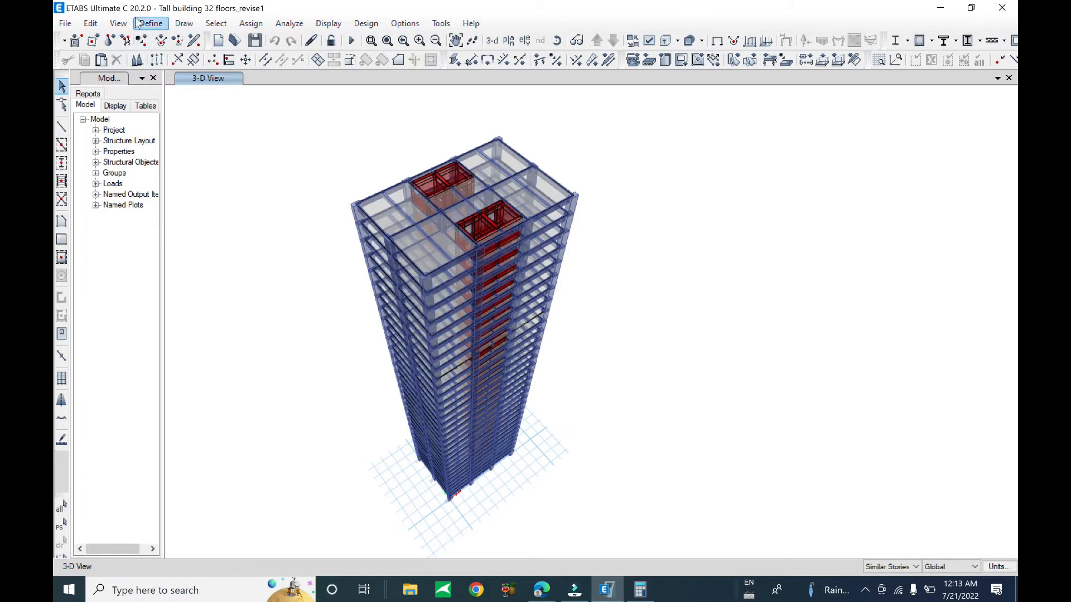
scroll(395, 175, up, 3)
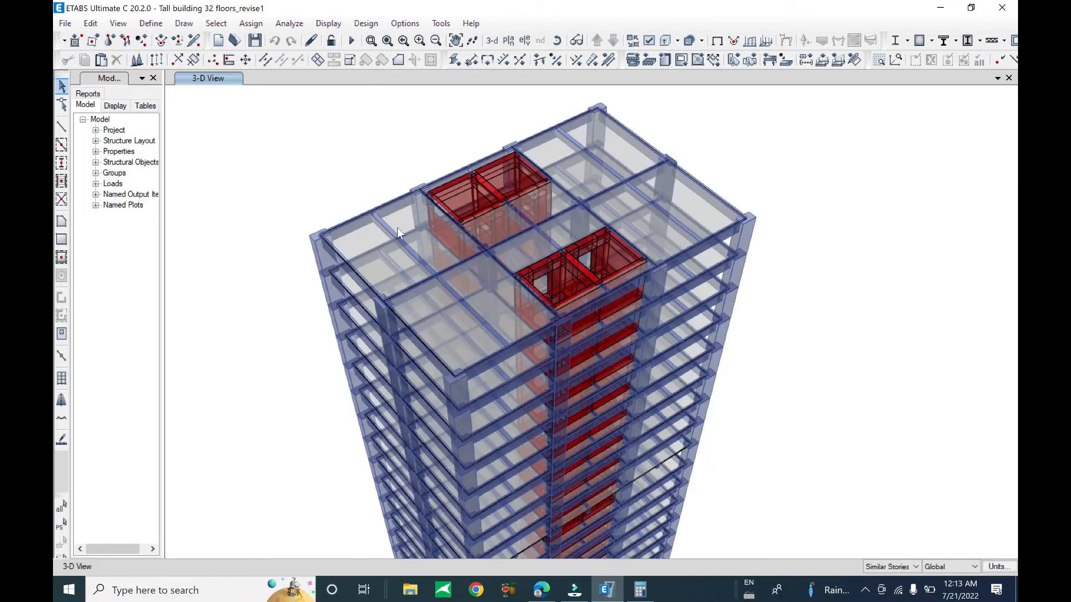
Step: Show the default plan view of Story32
click(508, 41)
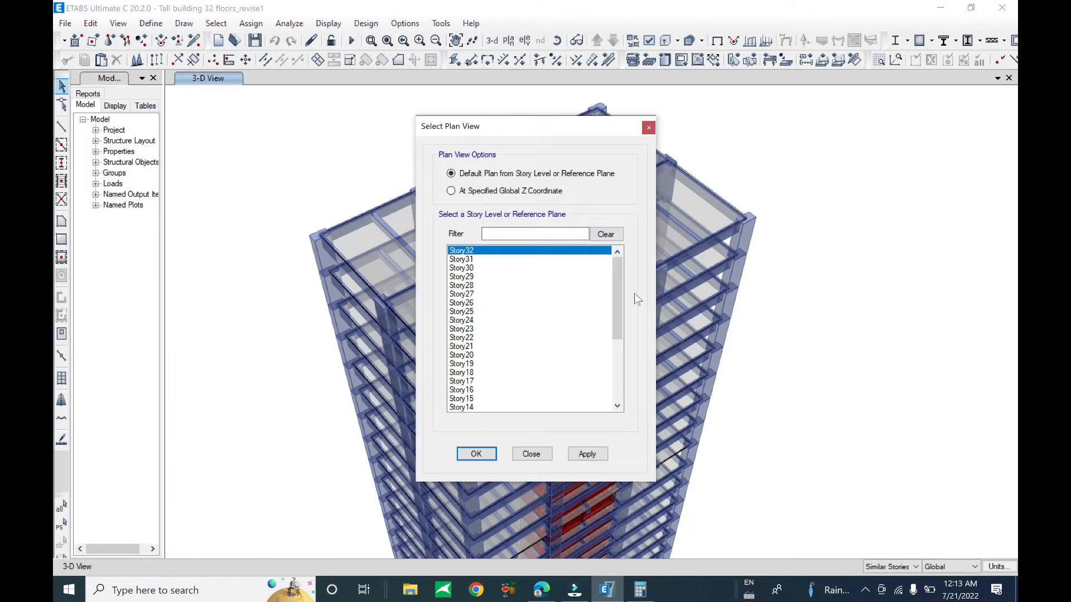
click(587, 454)
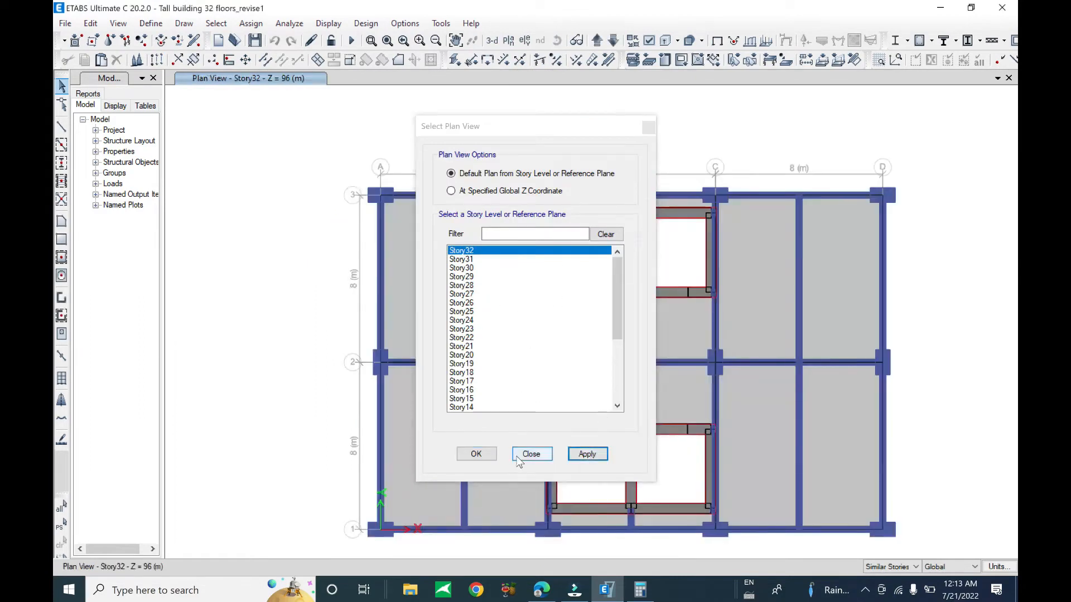
click(531, 453)
middle_drag(608, 315, 337, 226)
middle_drag(470, 315, 623, 366)
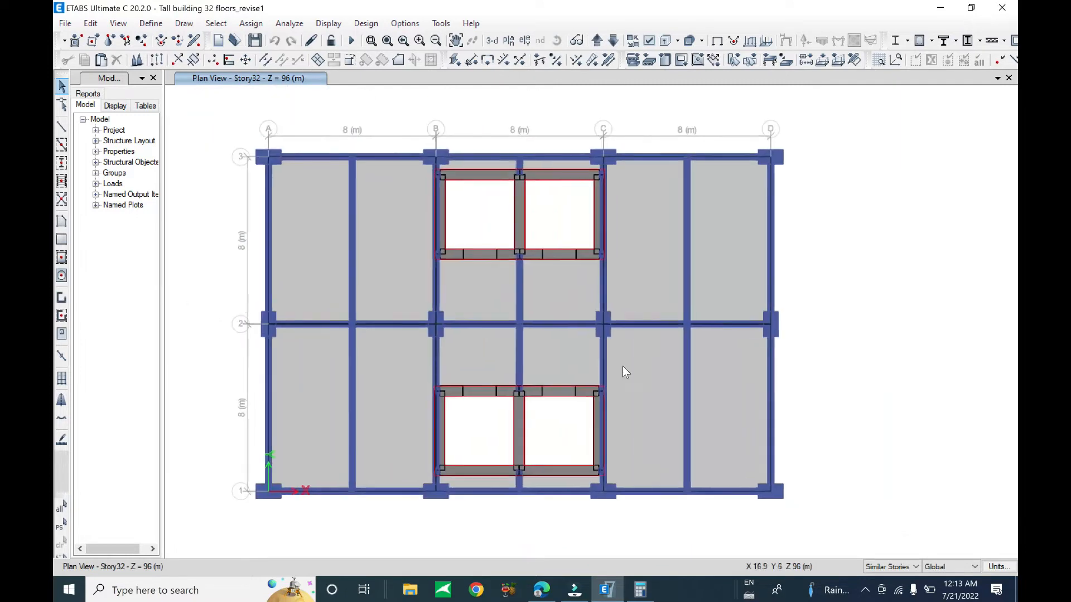
Step: Set the editing scope to All Stories and test it by selecting and clearing the slab between grids A-B and 2-3
click(891, 567)
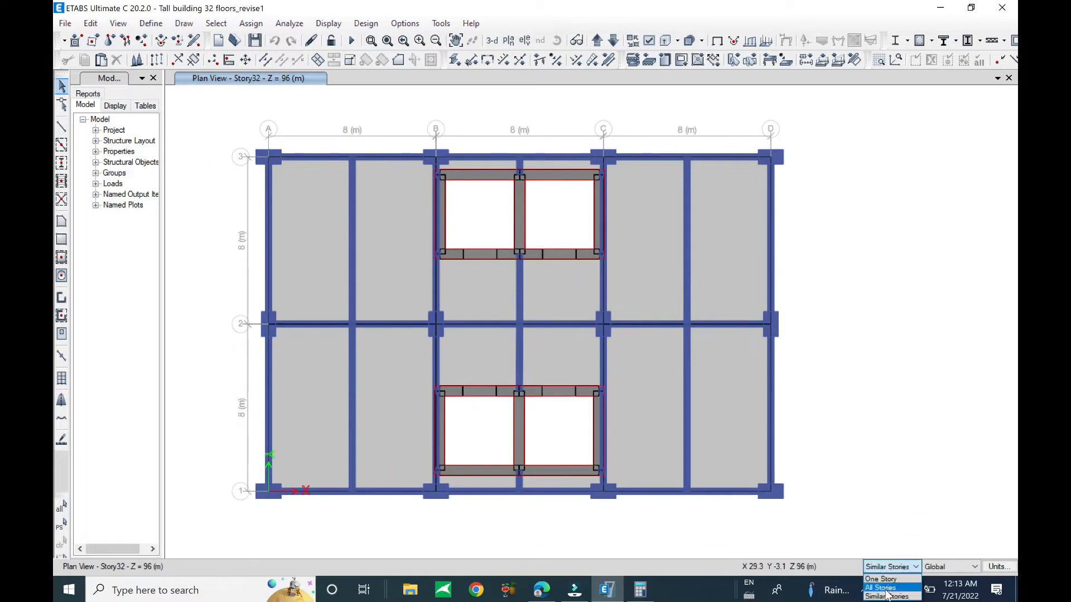
click(886, 590)
click(315, 211)
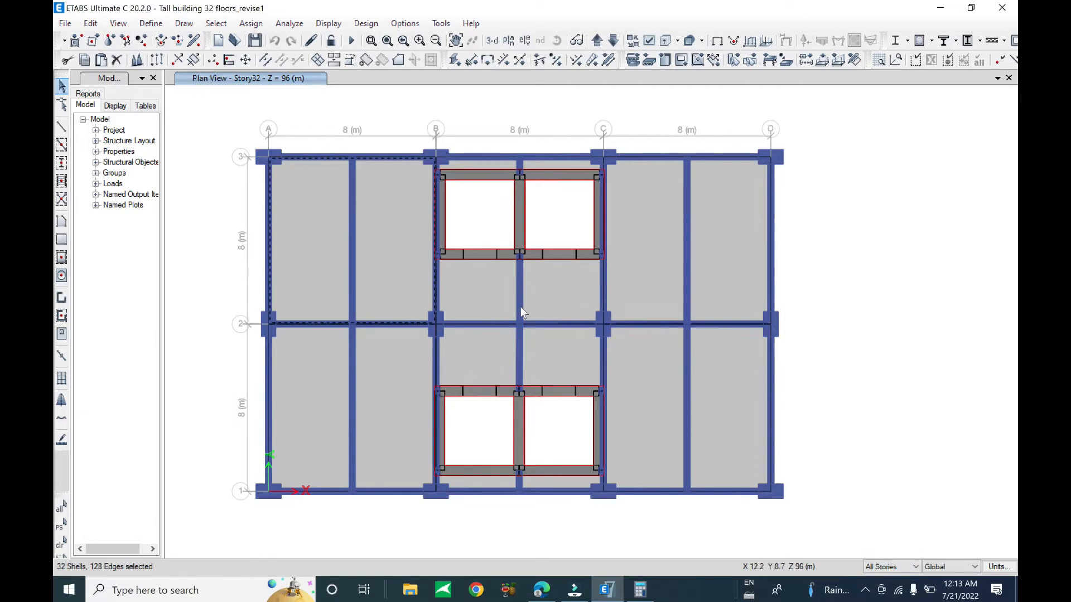
key(Escape)
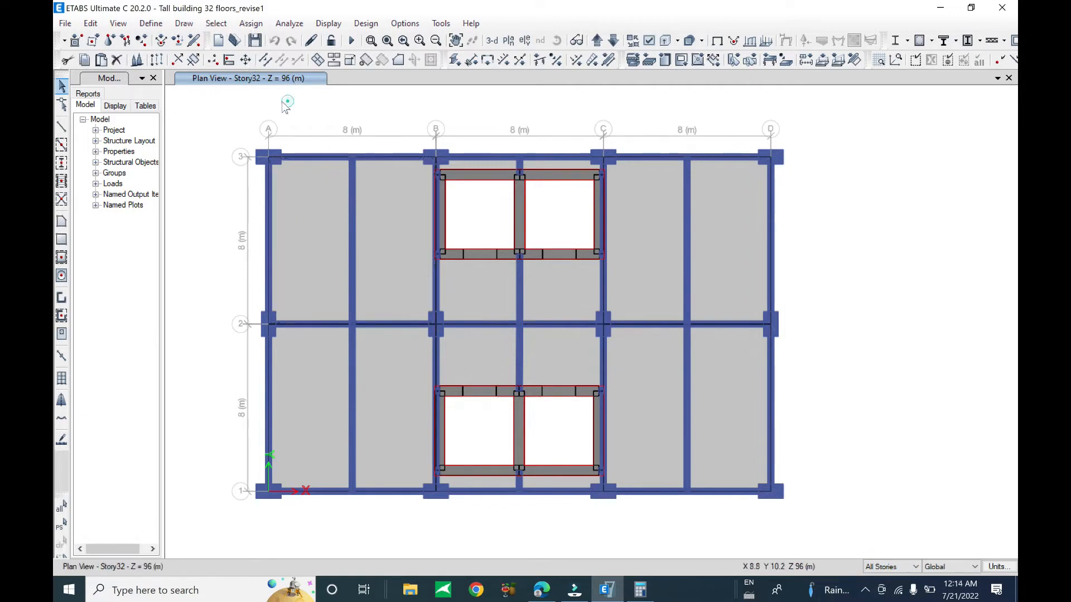
click(216, 26)
key(Escape)
Step: Turn off the Extrude Frames and Extrude Shells effects in the plan view's display options
click(650, 39)
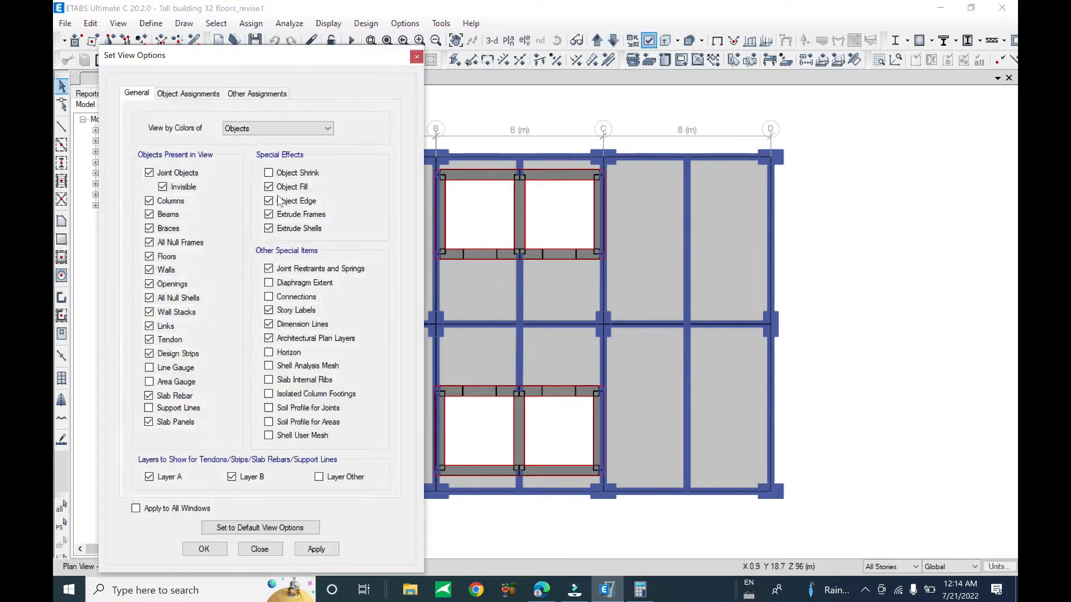
click(283, 229)
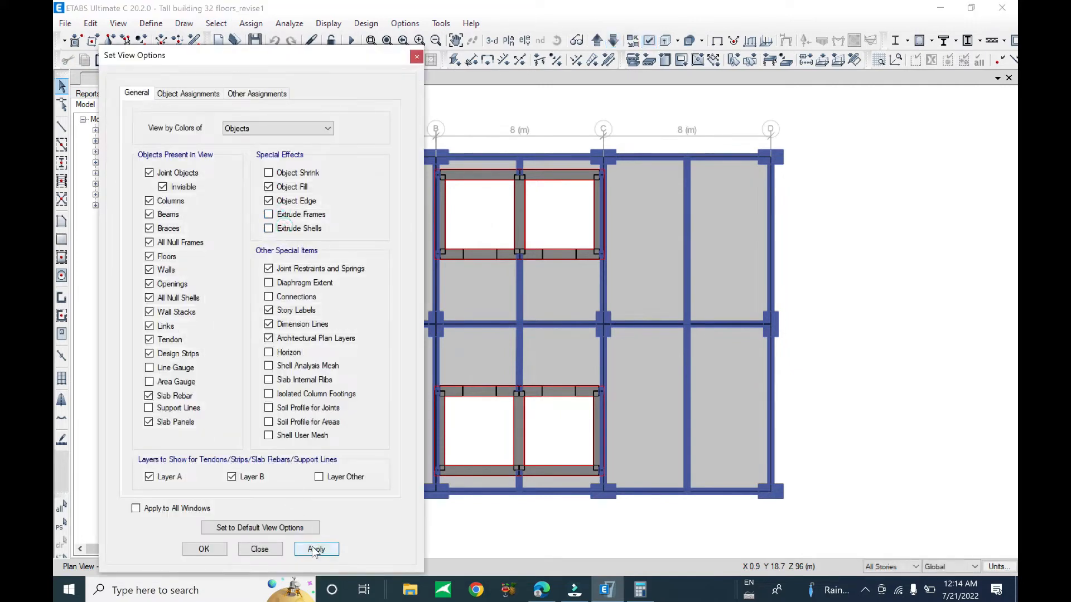
click(199, 551)
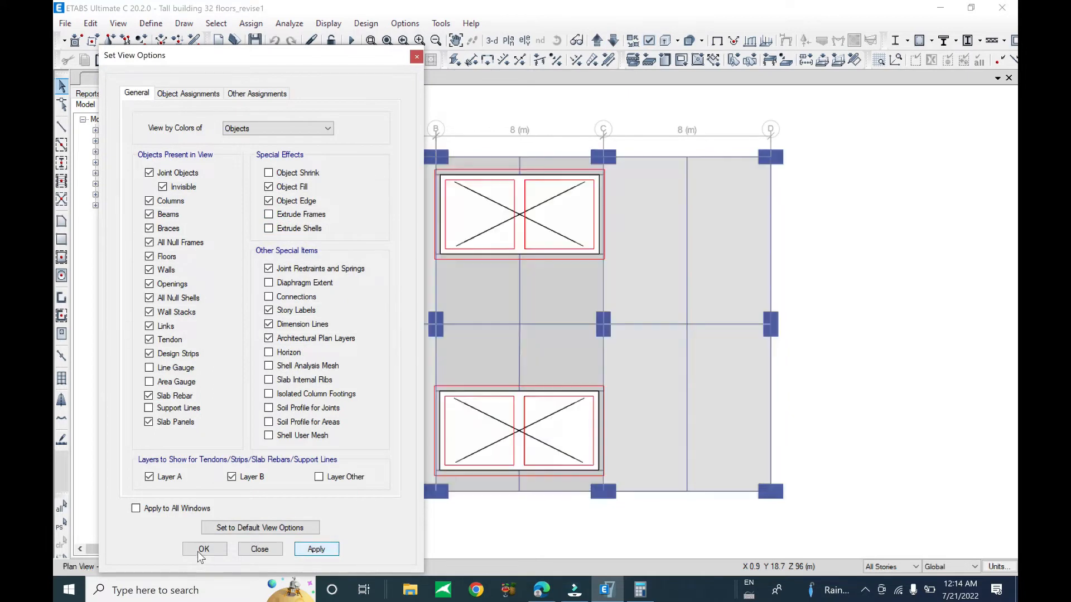
click(416, 58)
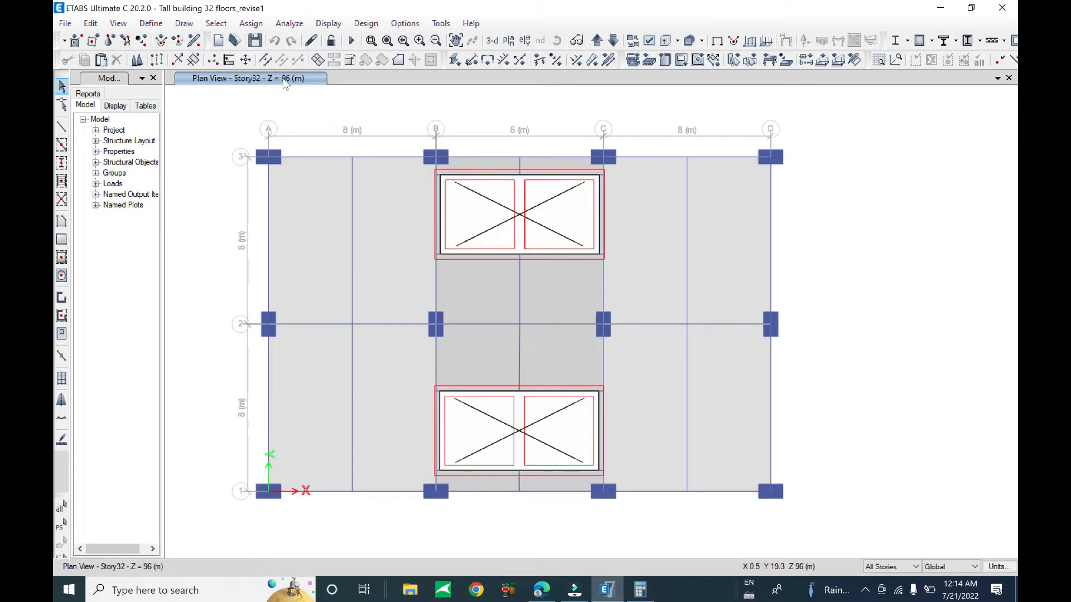
Step: Select all floor objects in the model by object type Floors
click(216, 23)
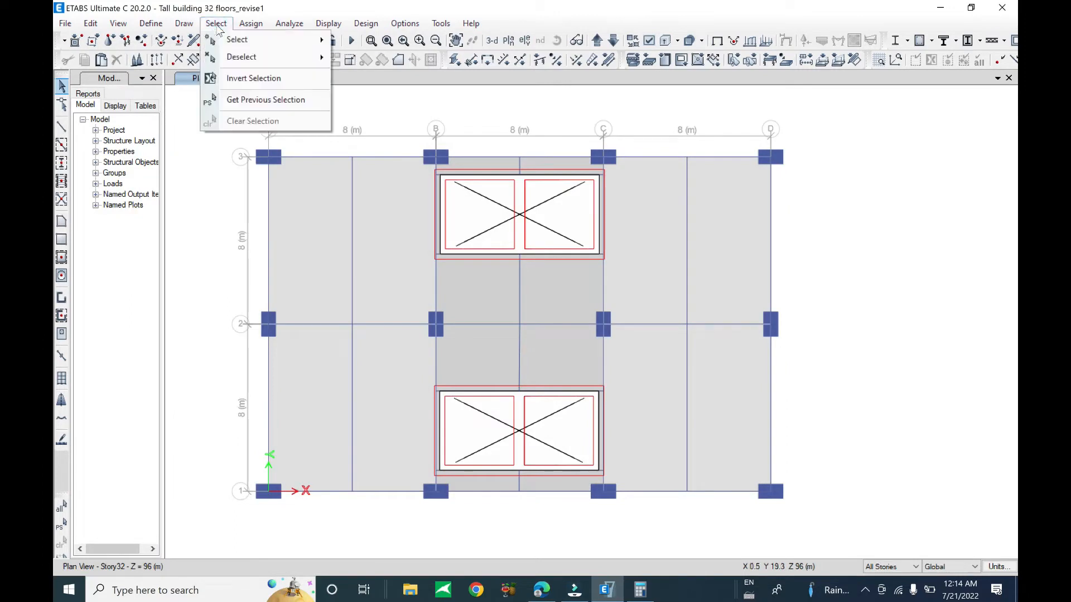
mouse_move(234, 40)
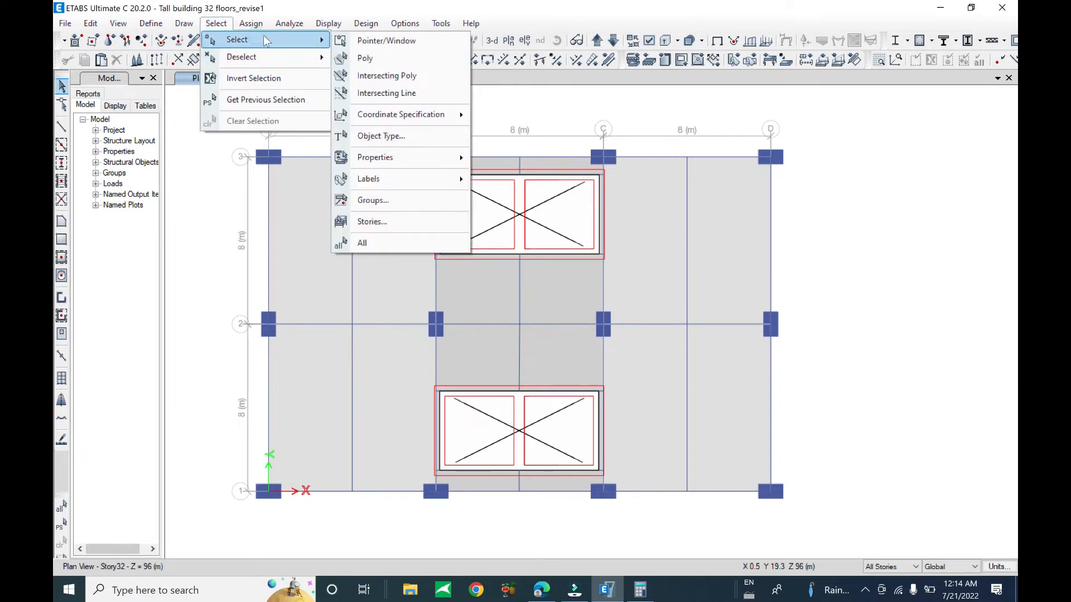
click(395, 135)
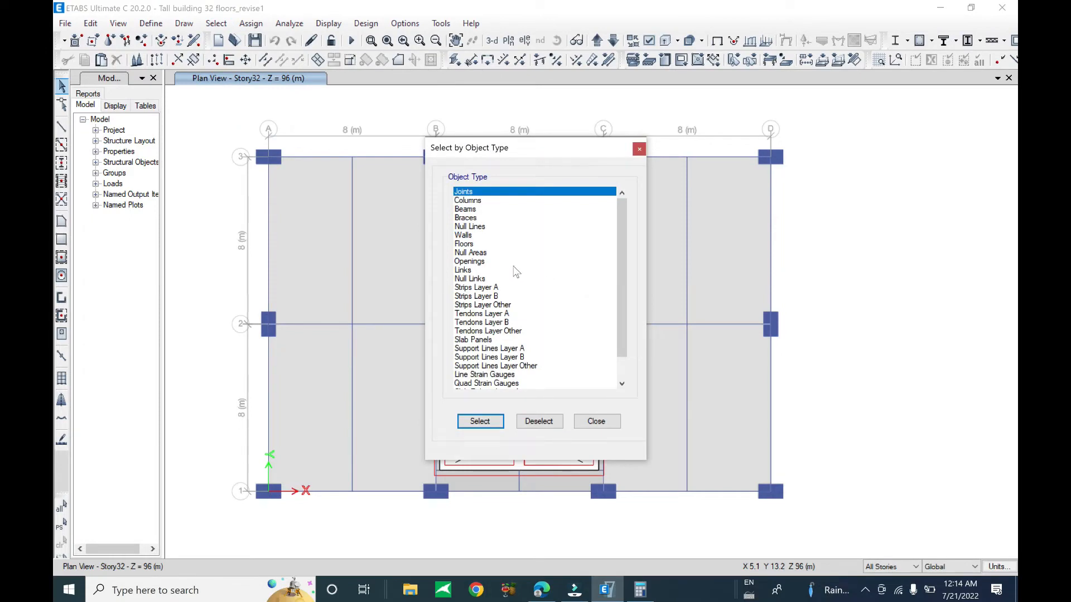
click(472, 244)
click(480, 421)
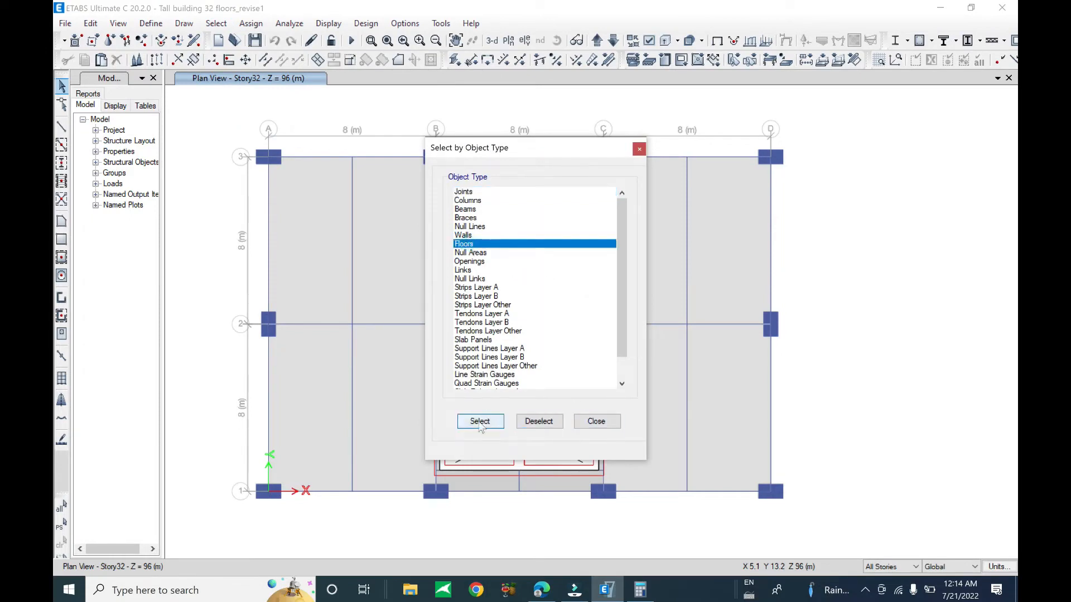
click(539, 421)
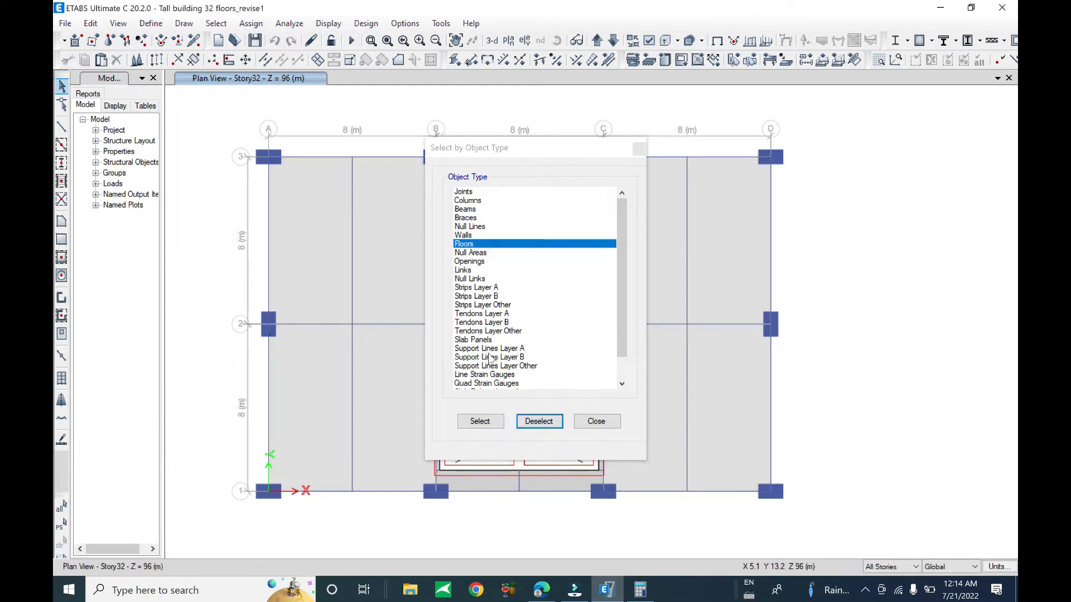
click(479, 421)
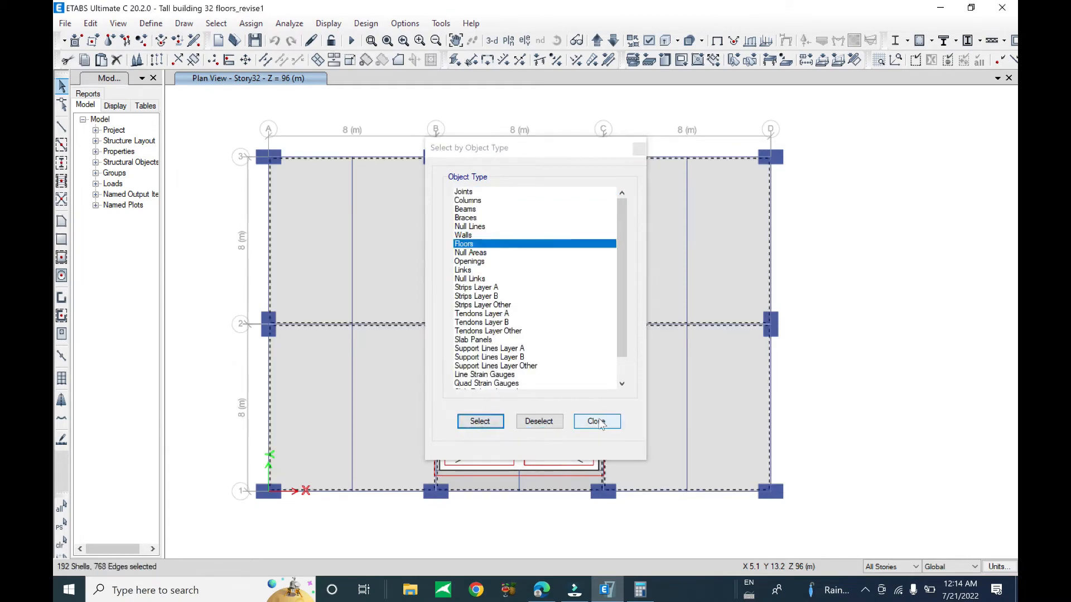
drag(573, 155, 964, 293)
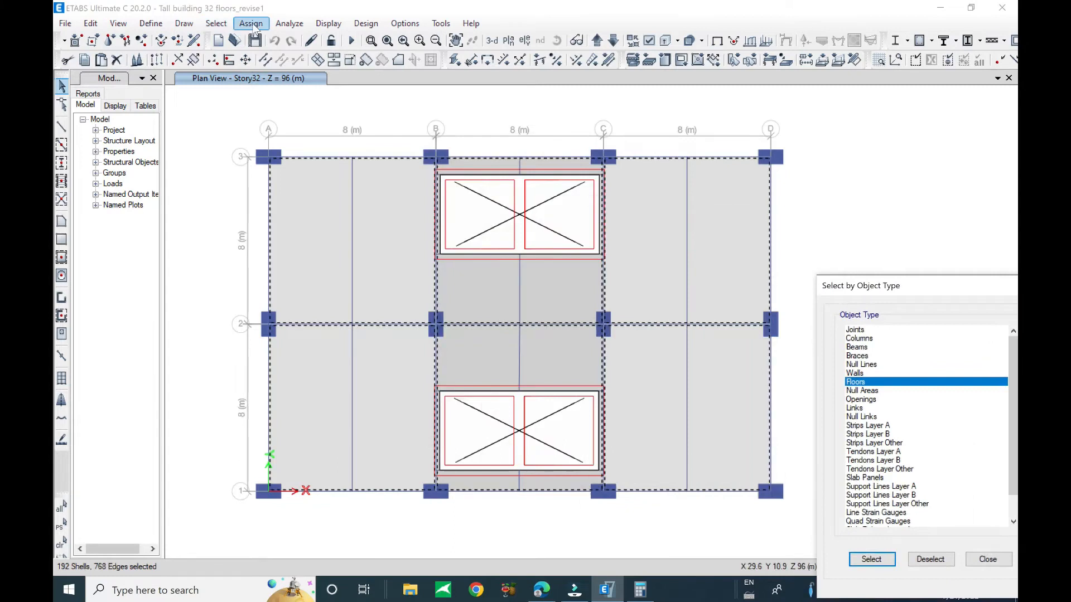
click(252, 26)
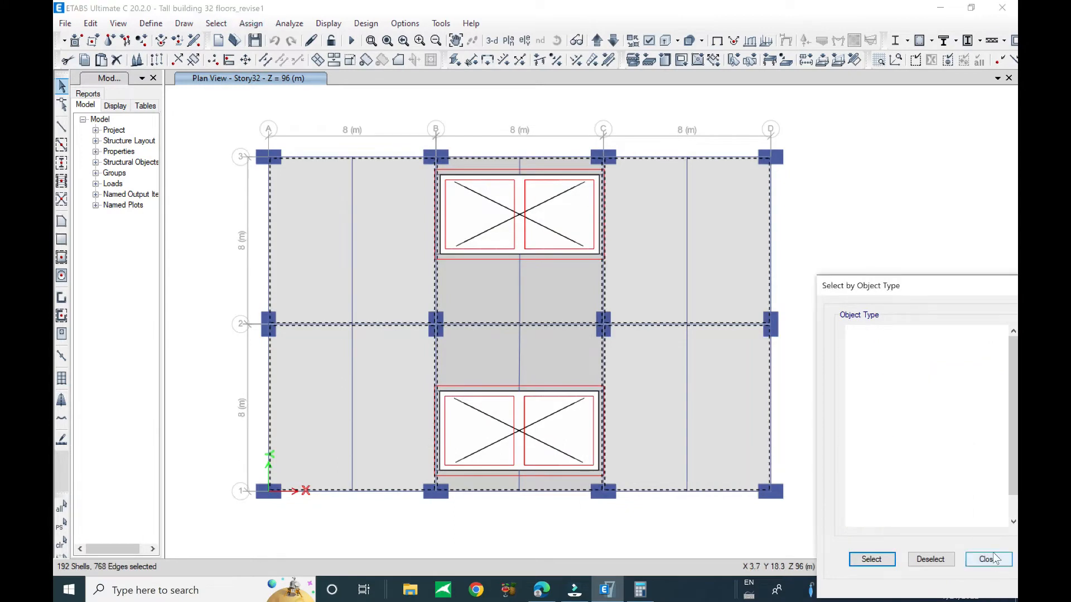
Step: Assign a uniform Dead shell load of 1.7 kN/m² in the gravity direction to the selected floors, replacing existing loads
click(250, 24)
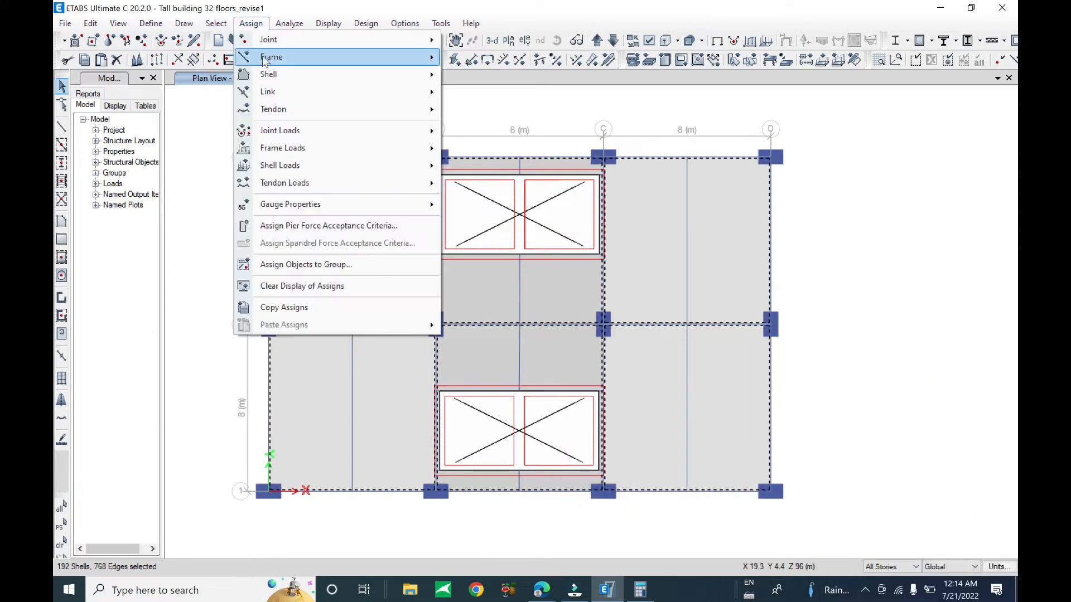
mouse_move(287, 165)
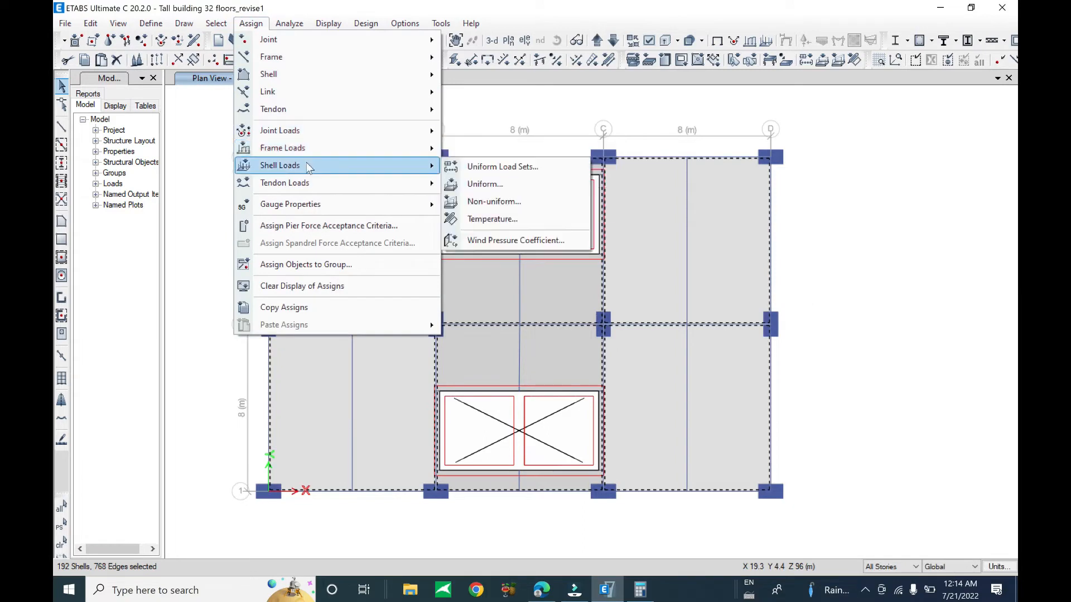
click(513, 184)
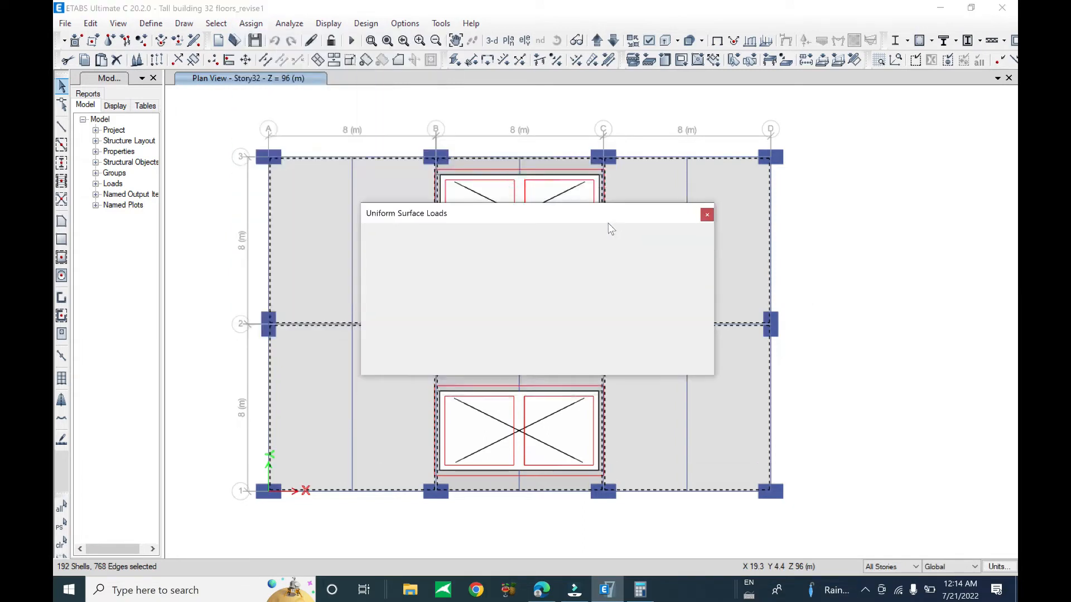
drag(515, 212, 754, 206)
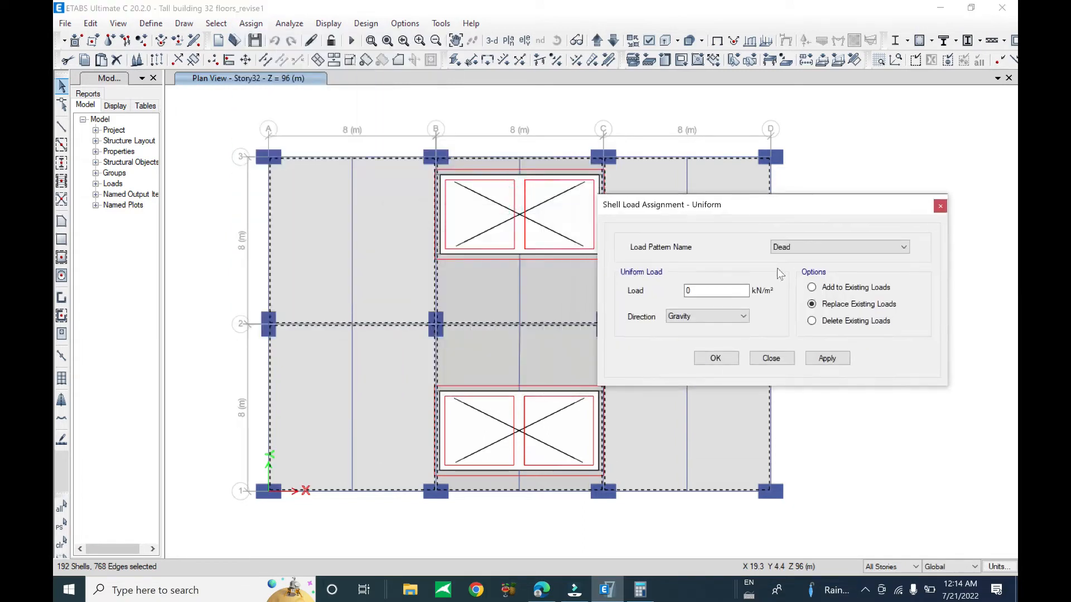
drag(700, 291, 621, 285)
text(1.7)
click(739, 318)
click(735, 317)
click(829, 360)
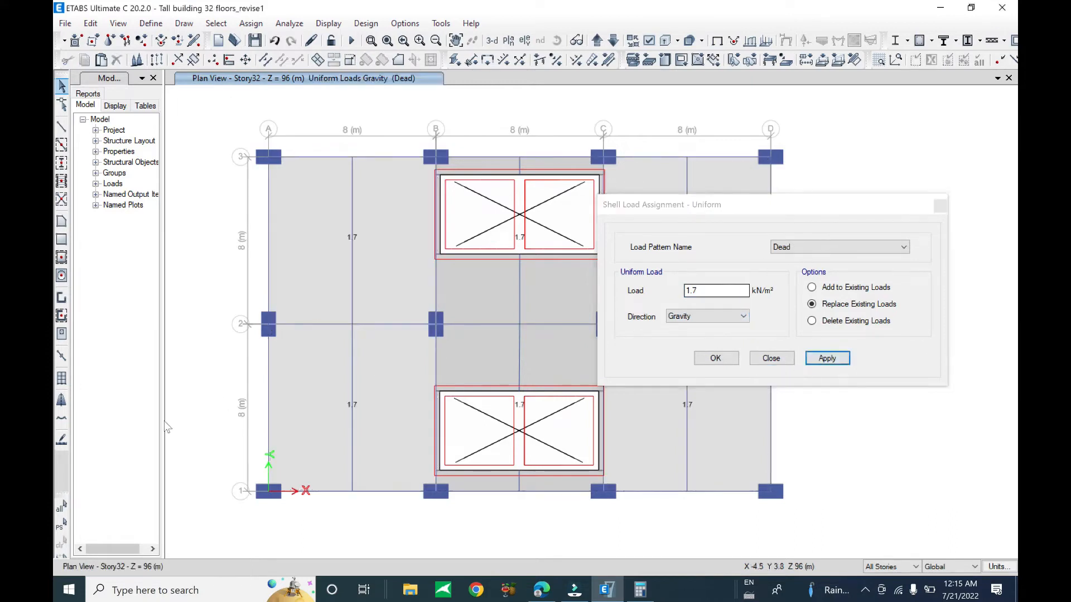
Step: Reselect the same floors and assign them a uniform Live load of 2.5 kN/m² in the gravity direction, replacing existing loads
click(61, 526)
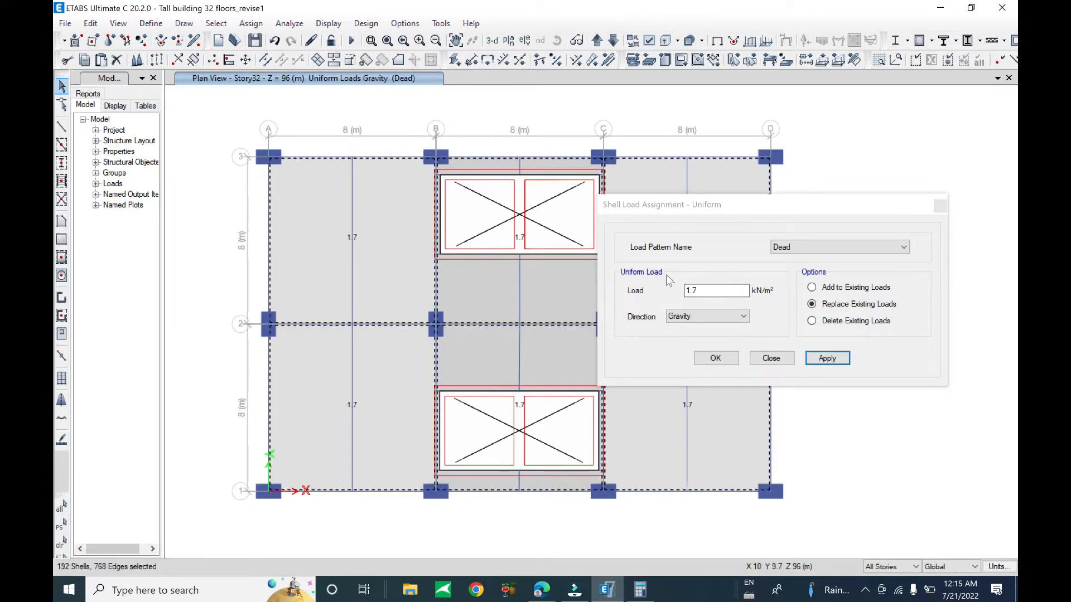
click(824, 247)
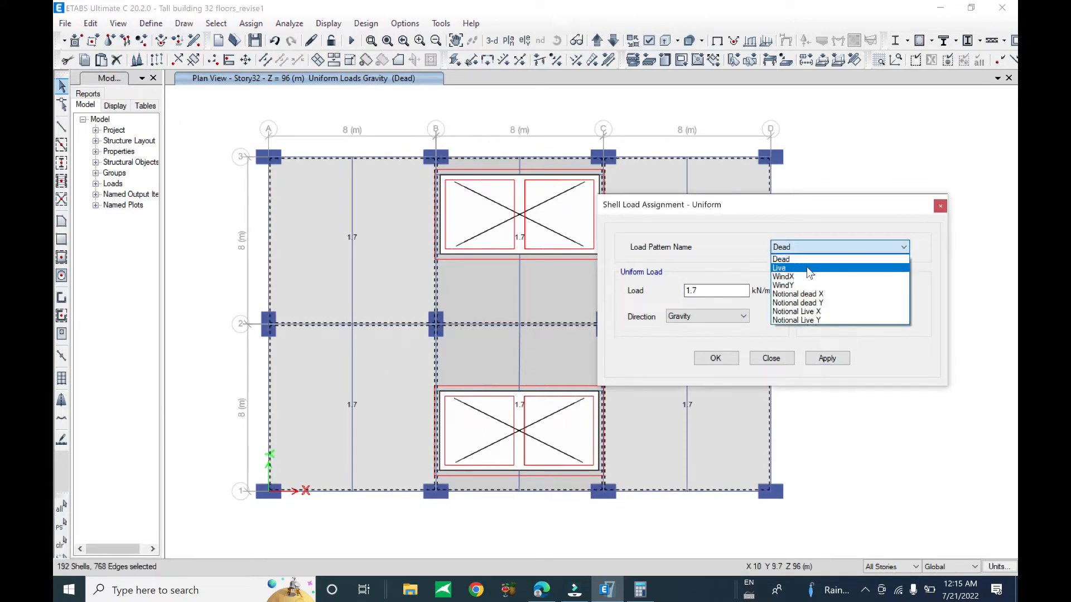
click(809, 268)
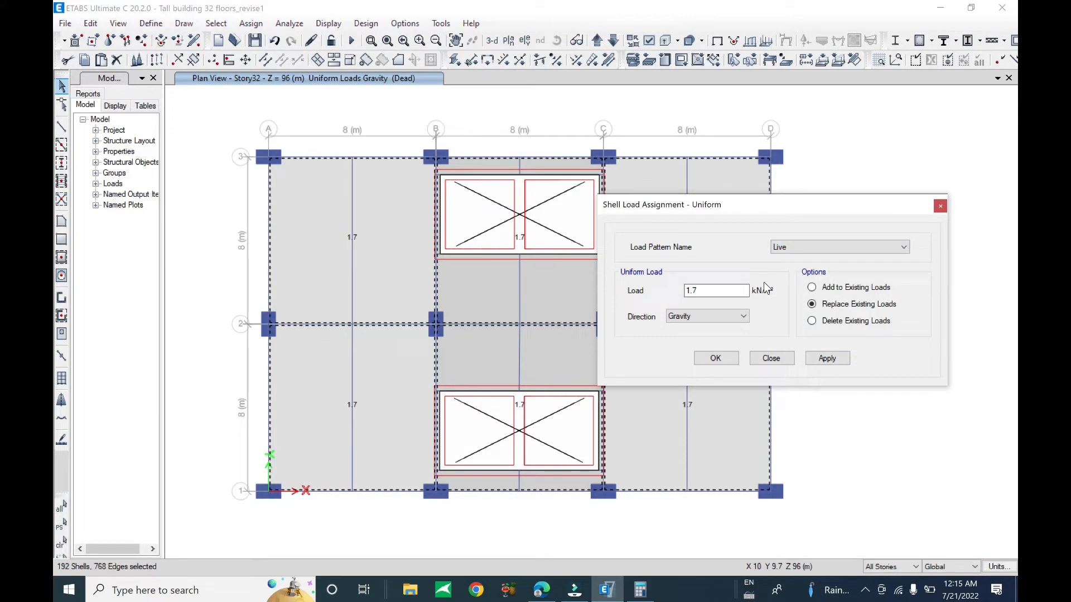
double_click(691, 290)
text(2.5)
click(832, 360)
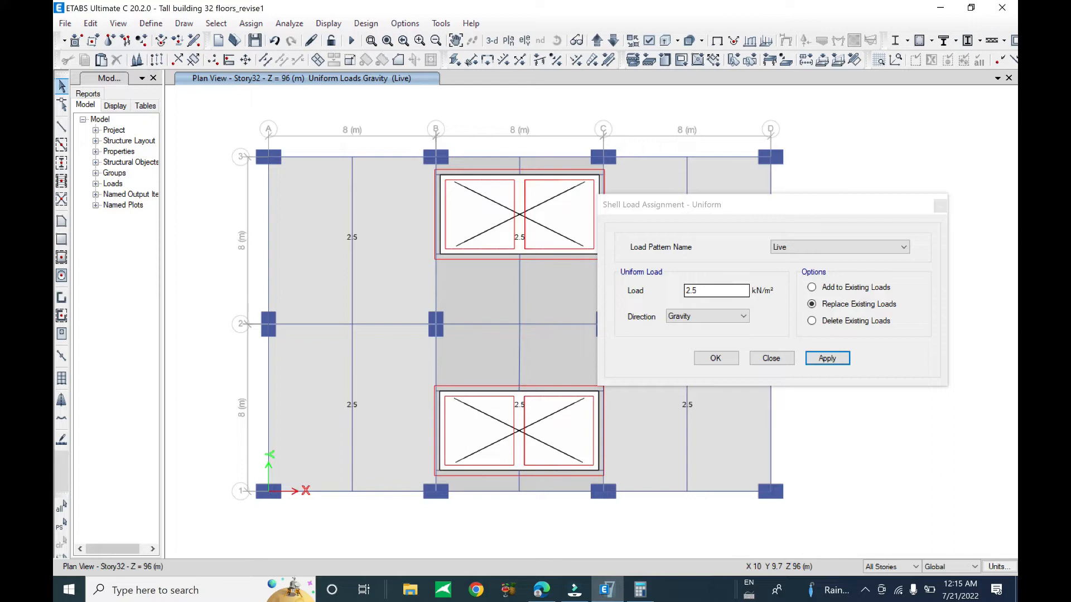
Step: Finish the uniform load assignment and show the live floor loads on the tower's lower stories in a 3-D view
click(771, 361)
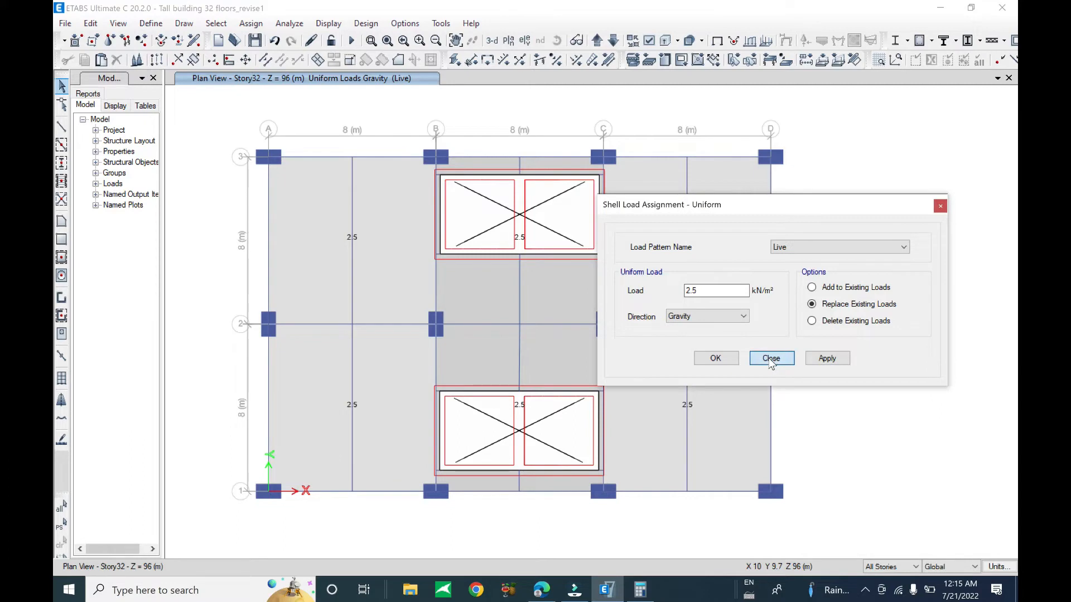
click(770, 358)
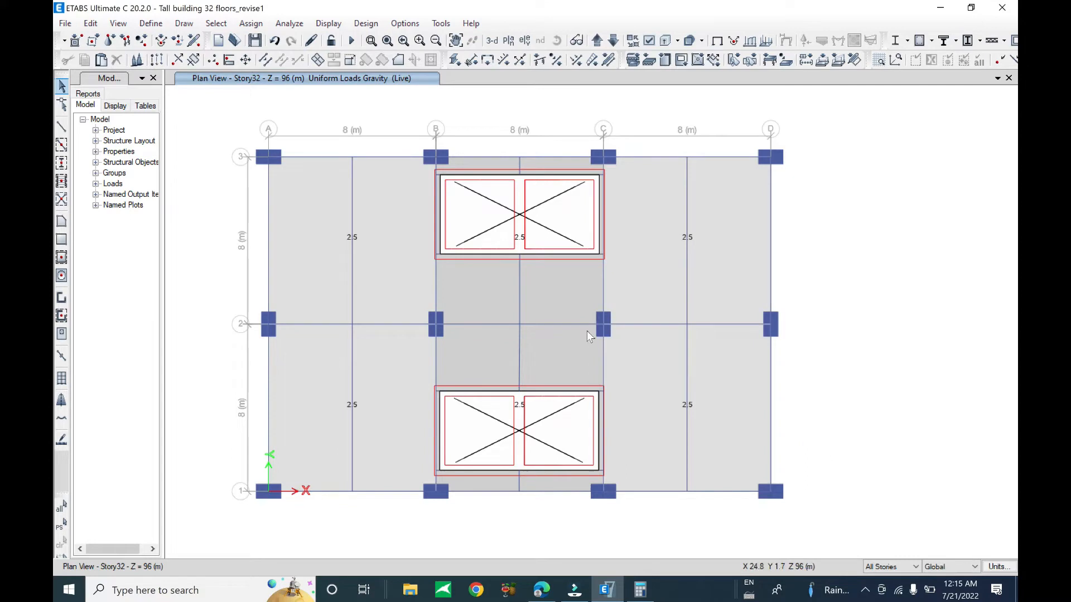
click(492, 42)
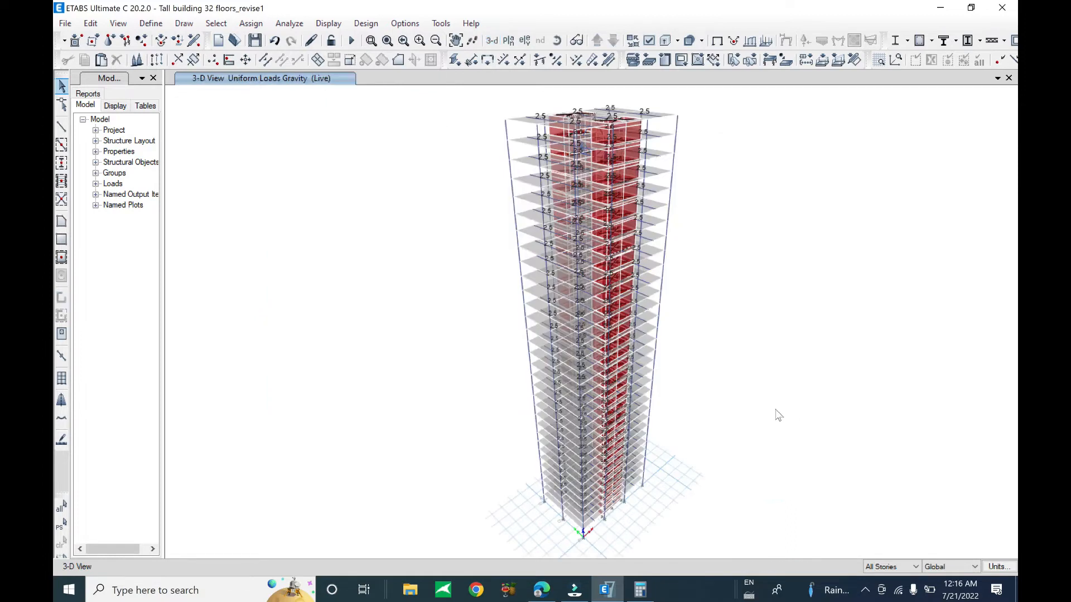
scroll(706, 484, up, 5)
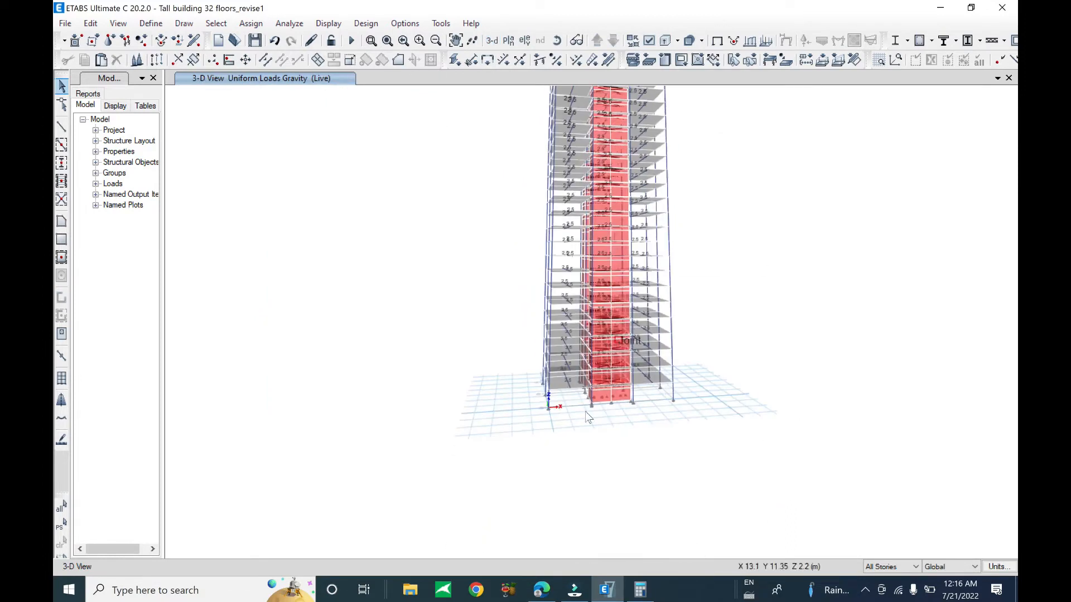
shift+middle_drag(595, 395, 559, 398)
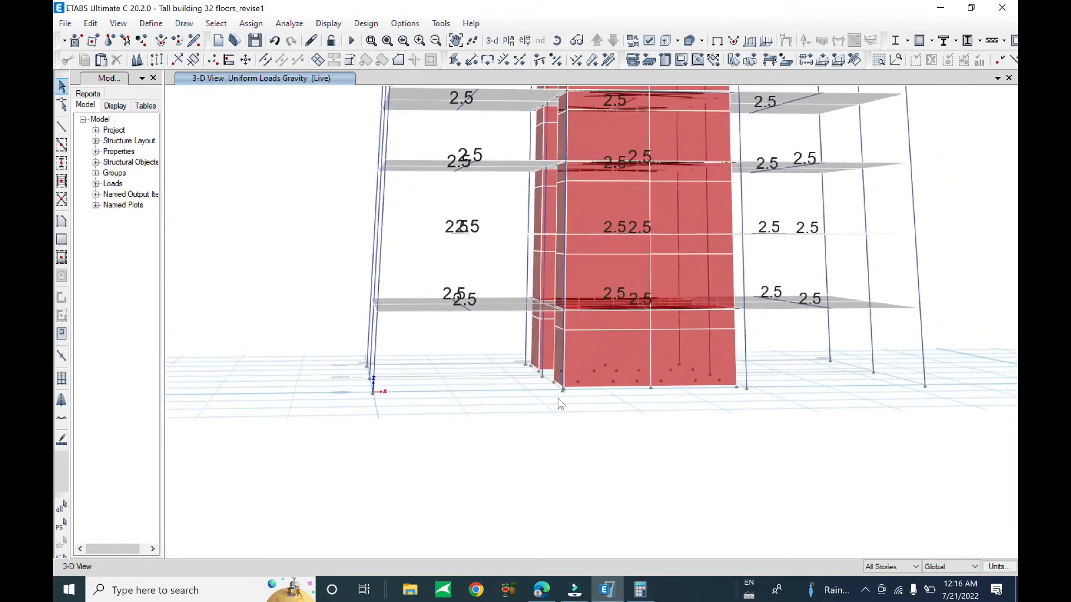
Step: Set the story scope to One Story and try a window selection across the lowest floors, clearing it again
click(895, 567)
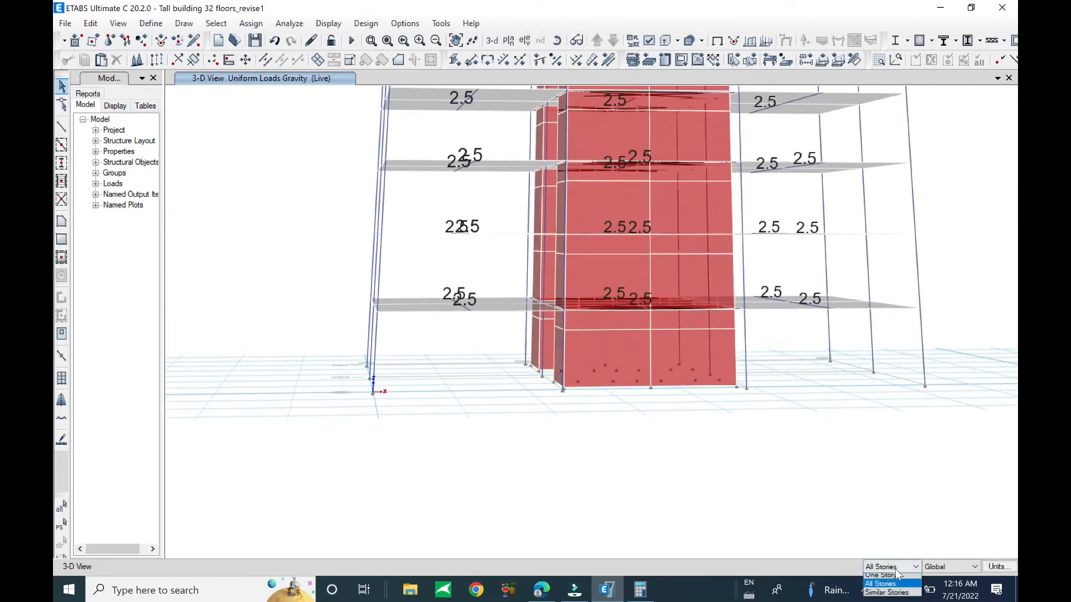
click(891, 580)
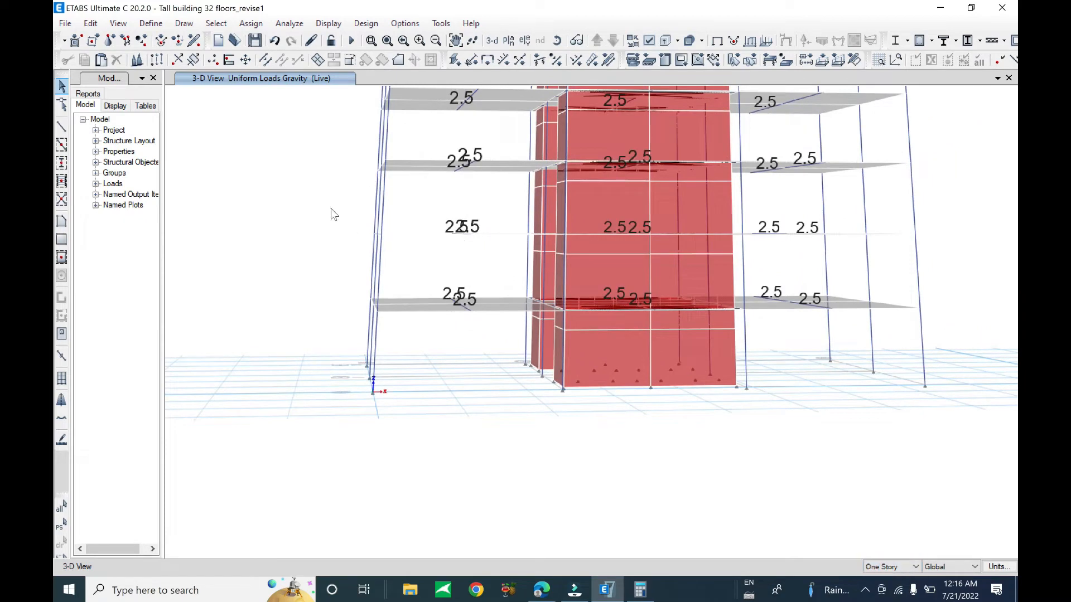
drag(635, 351, 869, 339)
drag(917, 321, 943, 323)
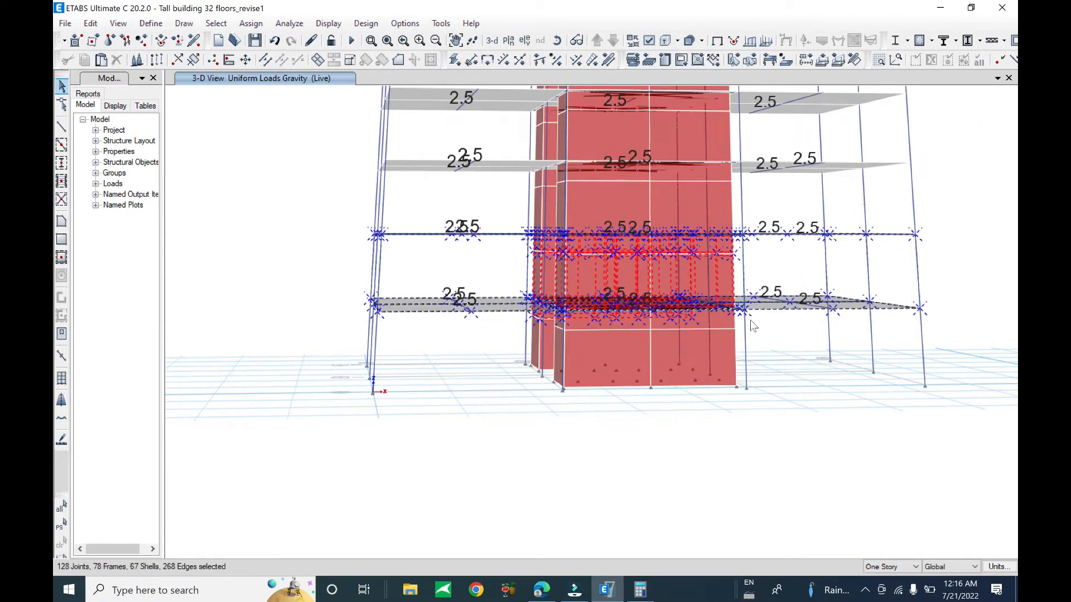
middle_drag(624, 299, 622, 319)
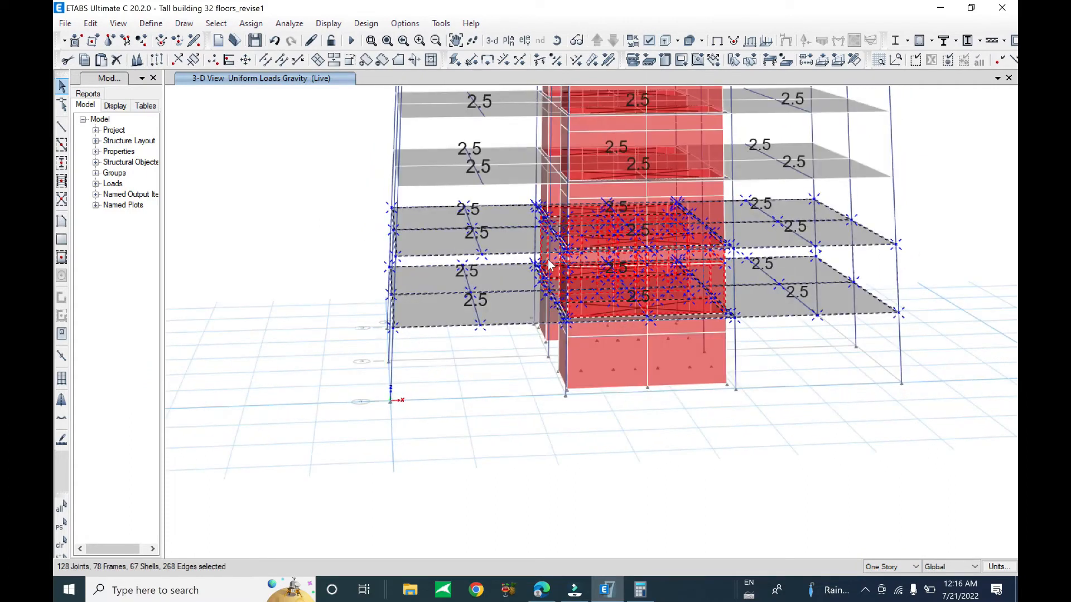
key(Escape)
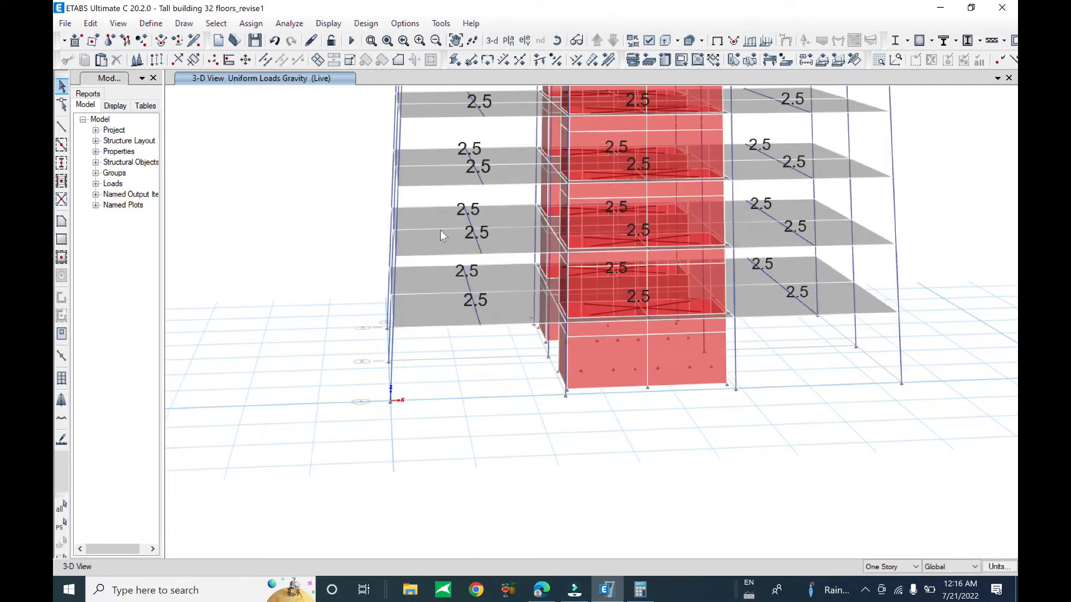
Step: Hide columns, beams, walls and openings in the 3-D view's display options
middle_drag(485, 266, 469, 279)
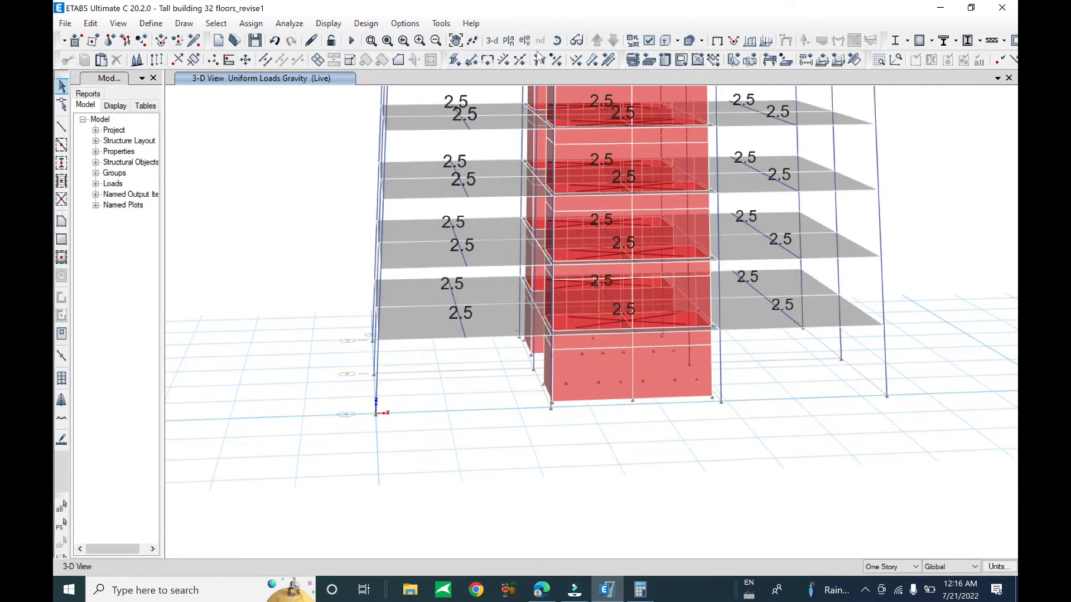
click(649, 42)
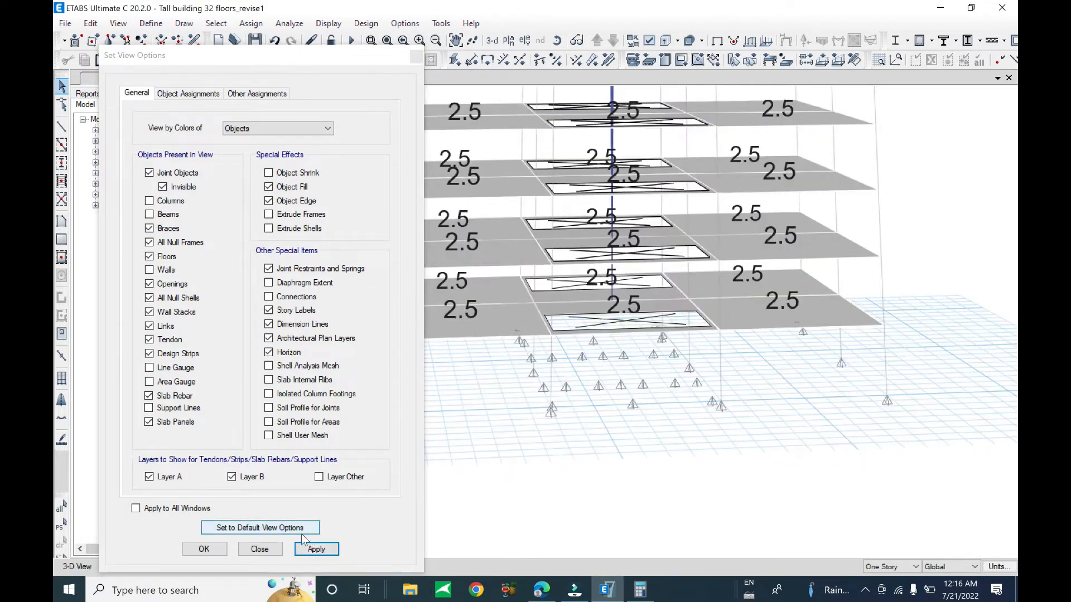
click(155, 286)
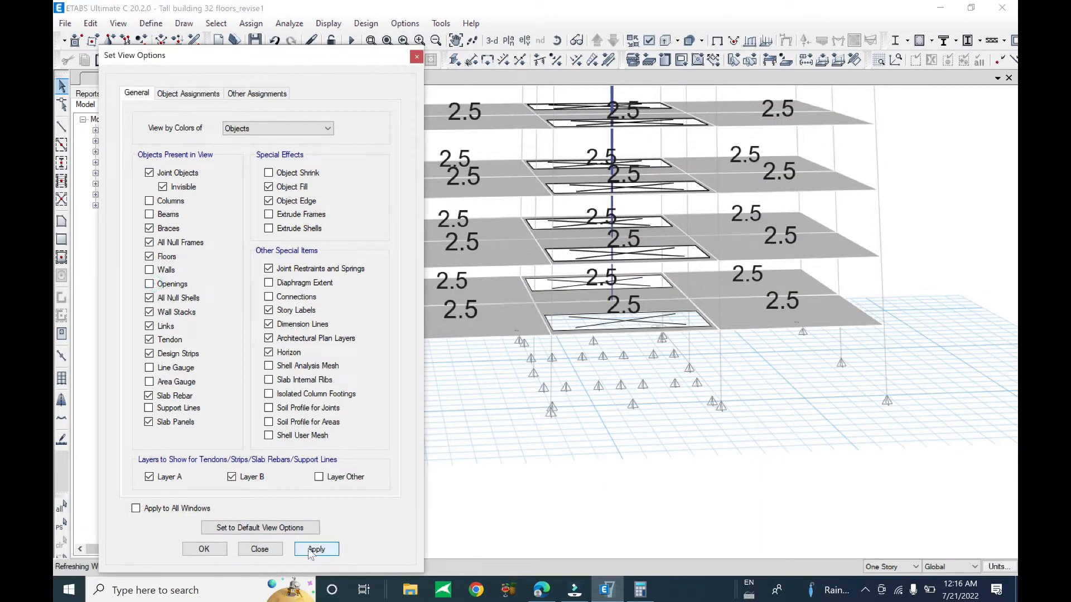
Step: Apply the view options that hide openings in the 3D view, then clear the frame selection
click(315, 549)
click(259, 549)
shift+middle_drag(514, 377, 539, 360)
scroll(552, 347, down, 5)
scroll(556, 342, up, 10)
middle_drag(489, 435, 542, 340)
drag(516, 389, 481, 392)
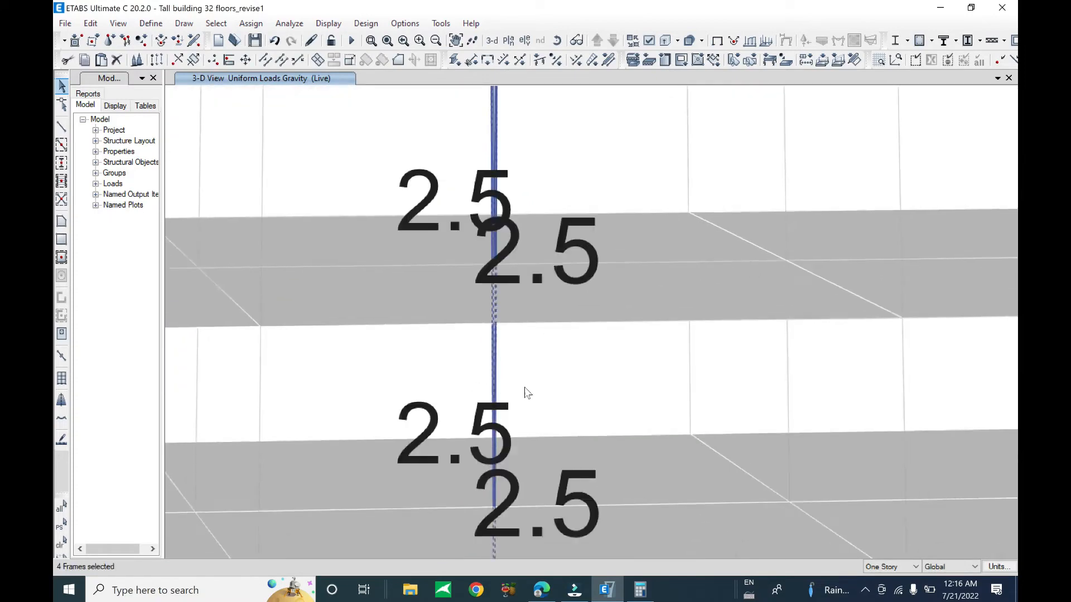
scroll(527, 393, down, 6)
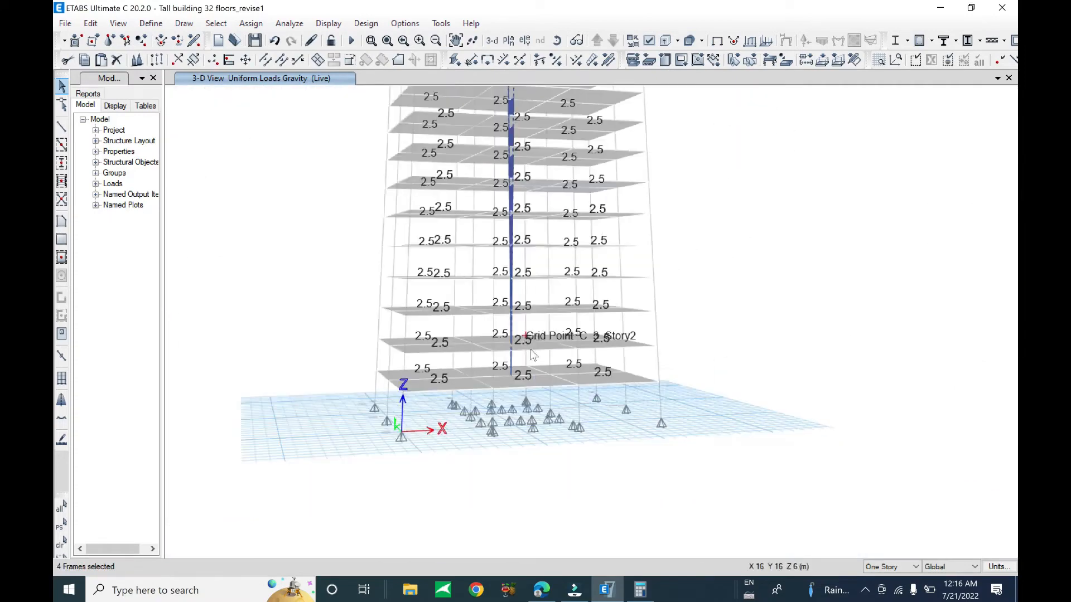
key(ctrl+q)
Step: Replicate the Story1 floor slabs with their joints and load assignments onto the Base story
shift+middle_drag(383, 332, 378, 329)
scroll(393, 362, up, 3)
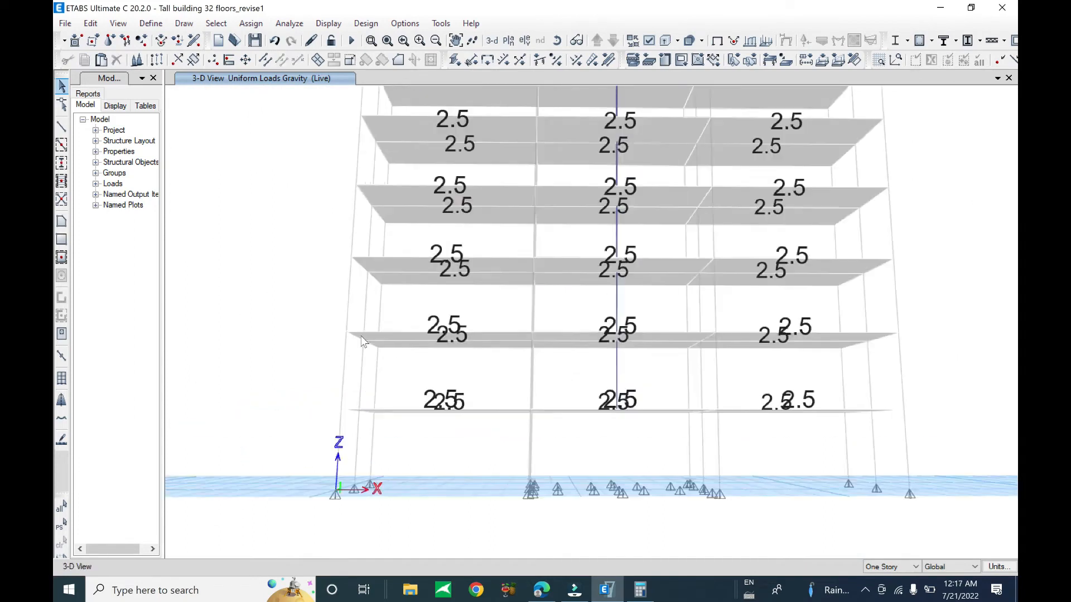
drag(319, 321, 878, 367)
shift+middle_drag(370, 383, 401, 400)
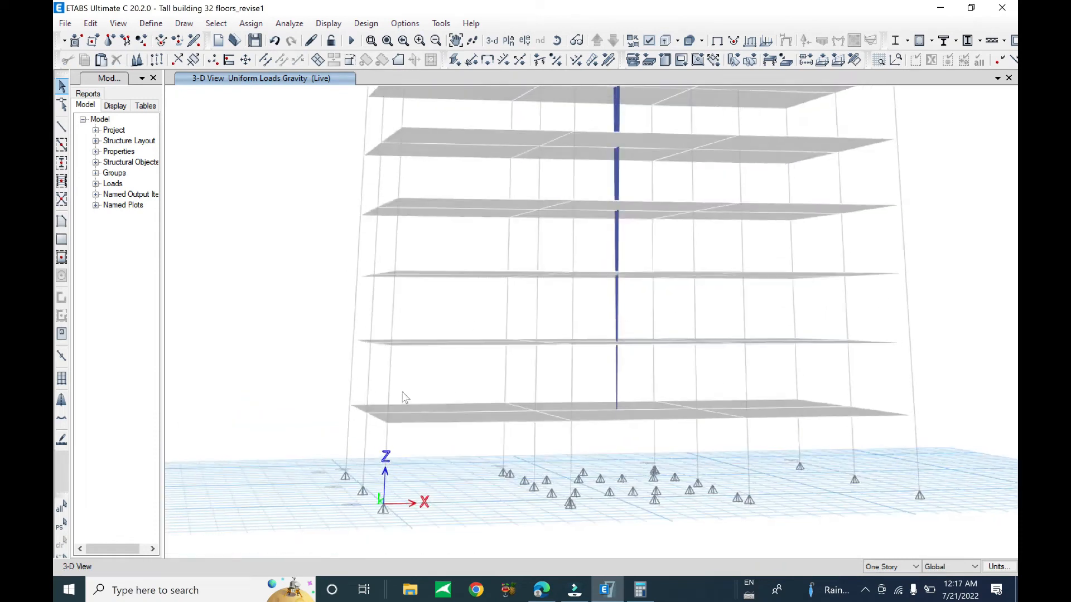
middle_drag(460, 494, 429, 422)
scroll(313, 336, up, 2)
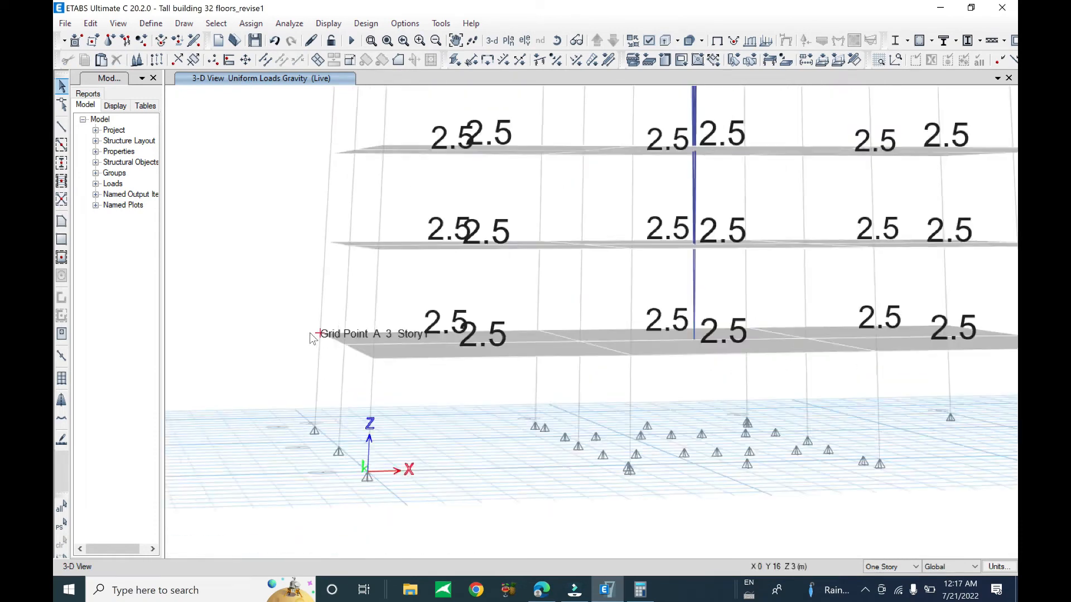
scroll(301, 331, down, 4)
scroll(291, 320, up, 3)
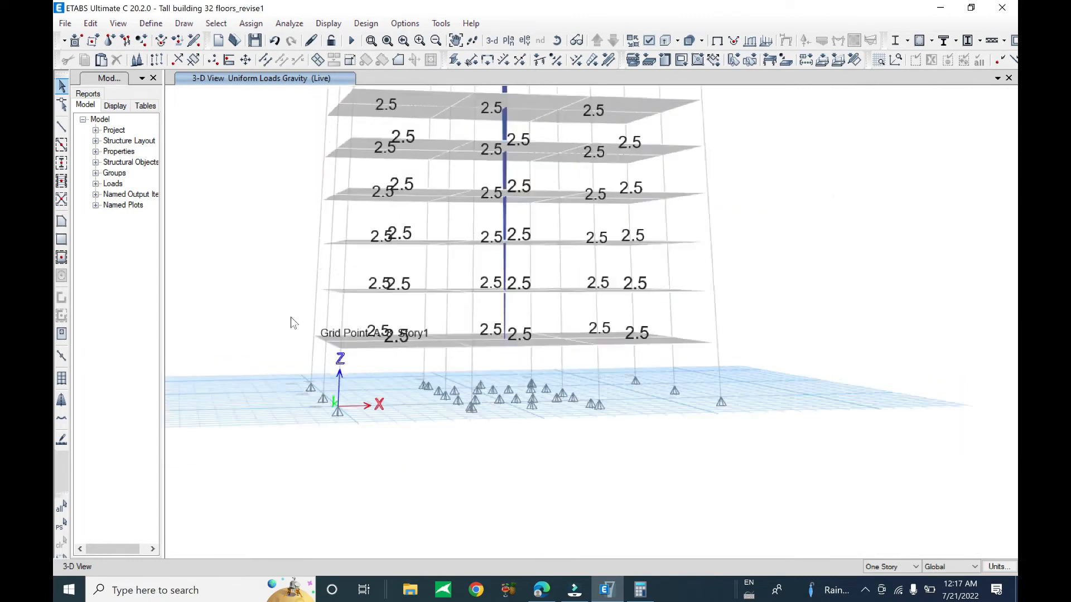
drag(288, 308, 910, 380)
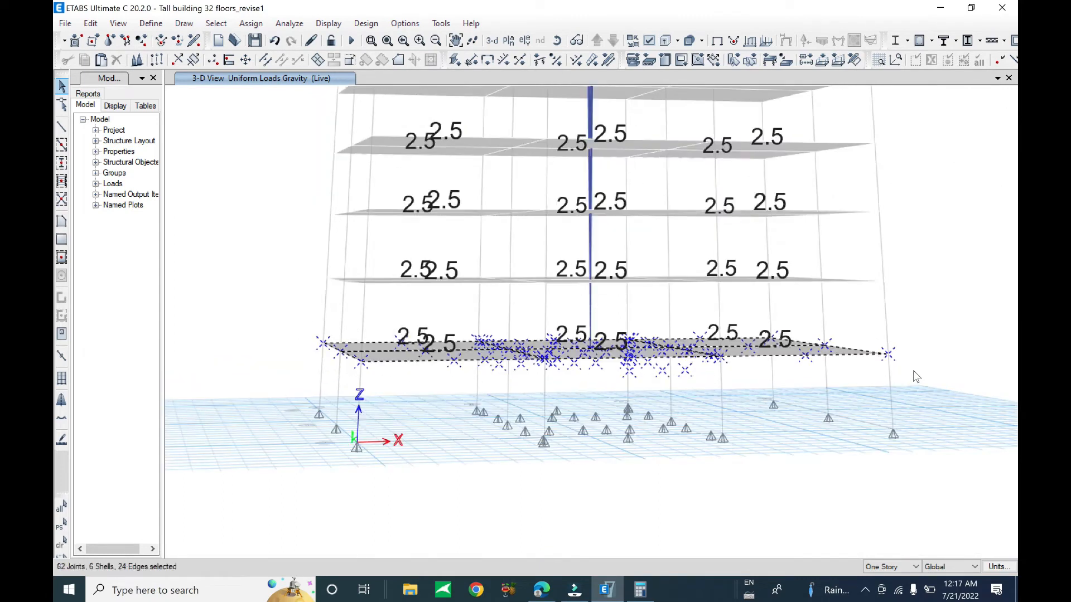
click(97, 25)
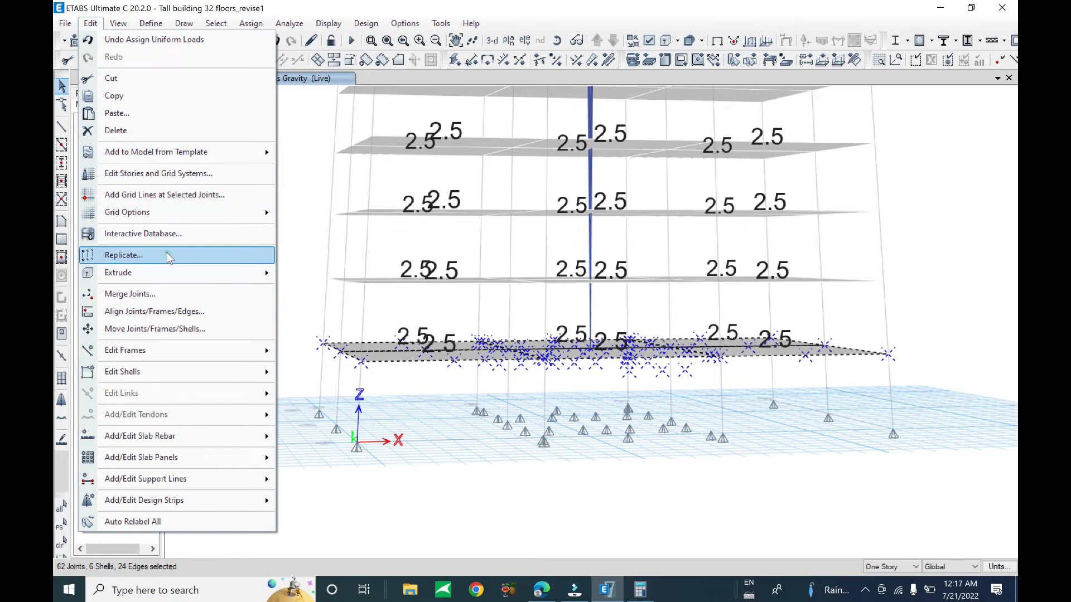
click(170, 259)
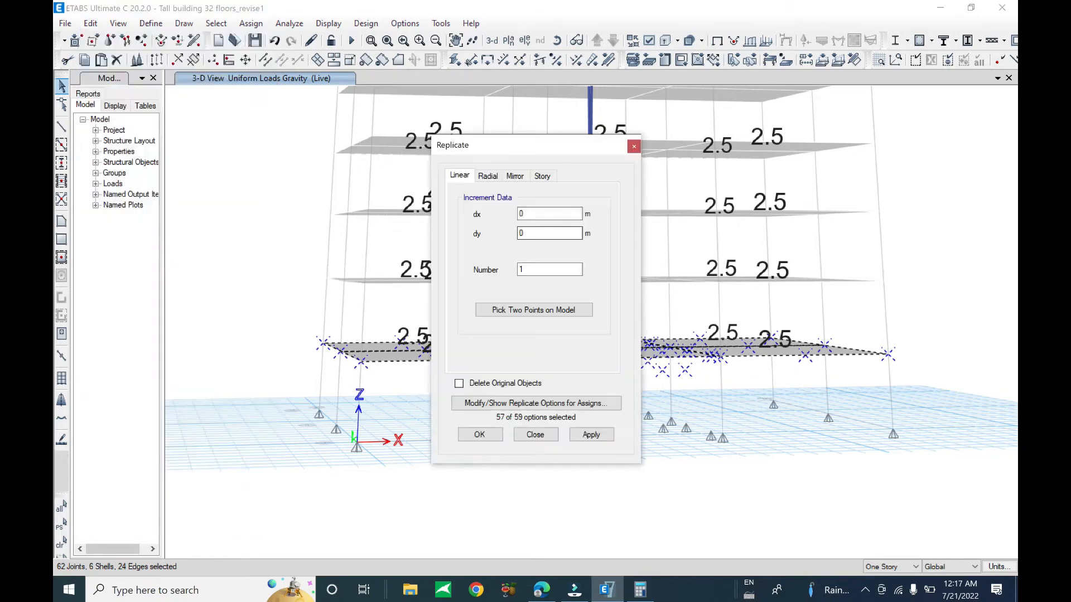
click(542, 176)
drag(593, 254, 592, 304)
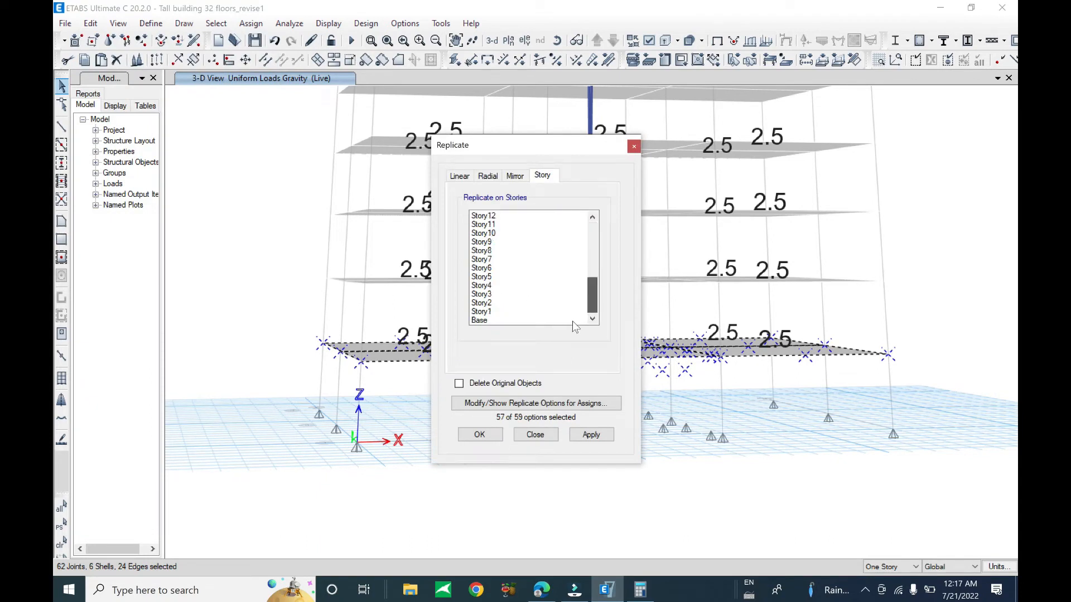
click(487, 320)
click(598, 440)
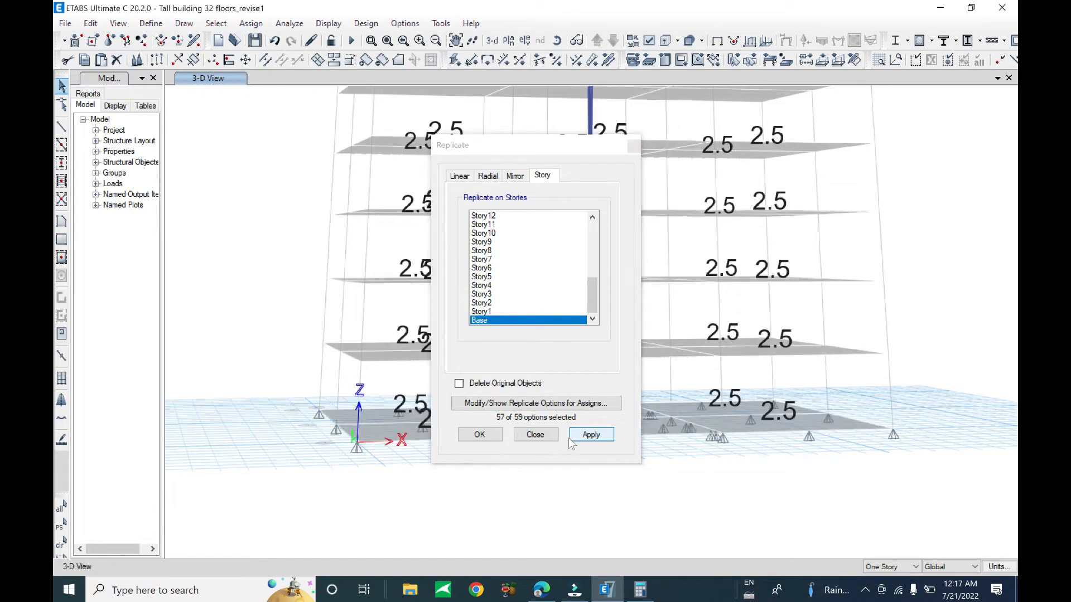
click(534, 435)
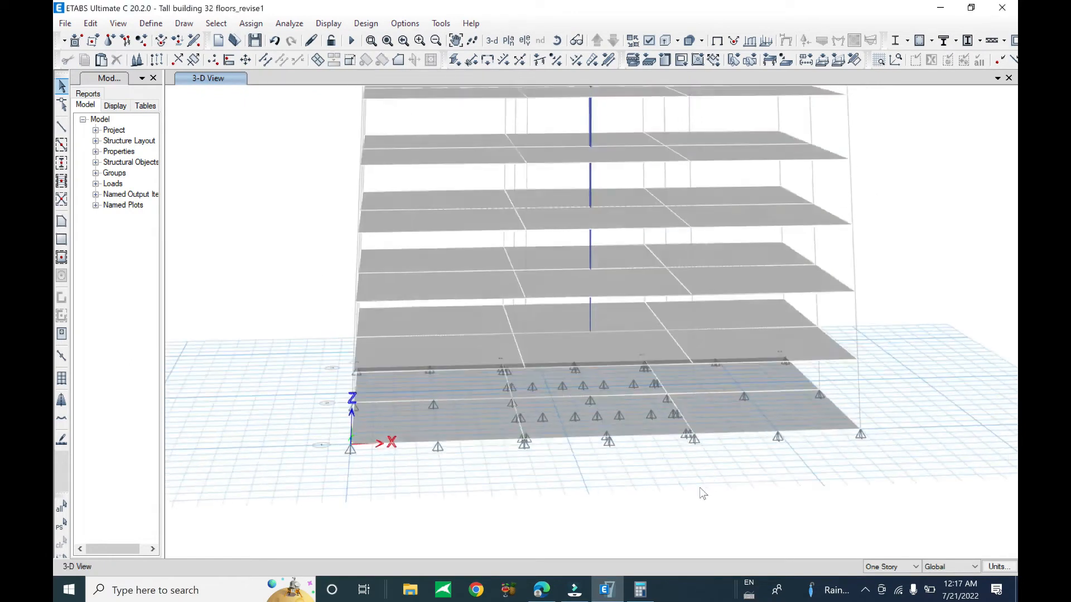
Step: Add a 1.5 kN/m² uniform Live load in the Gravity direction to the existing loads on the Story1 and Base slabs
shift+middle_drag(675, 482, 613, 449)
shift+middle_drag(586, 485, 637, 443)
mouse_move(445, 446)
shift+middle_down()
mouse_move(438, 452)
mouse_move(441, 443)
shift+middle_up()
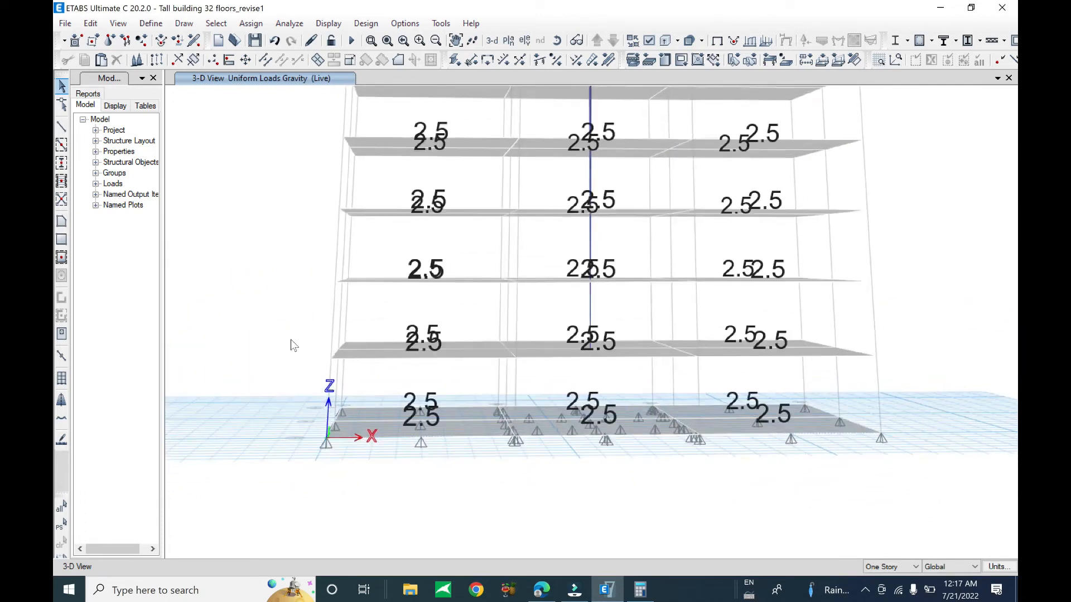
drag(319, 311, 893, 450)
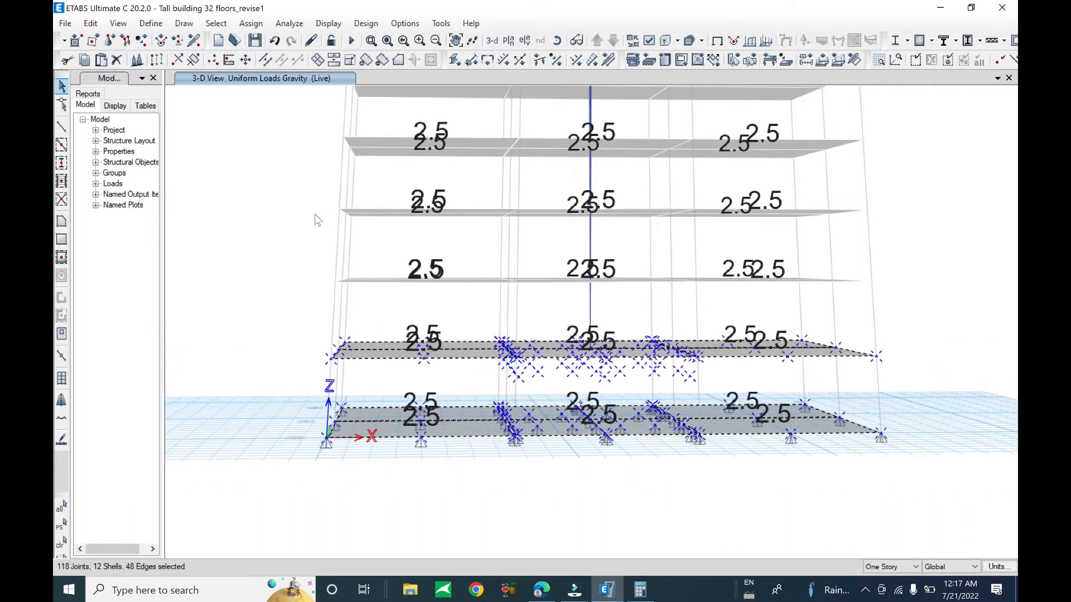
click(251, 23)
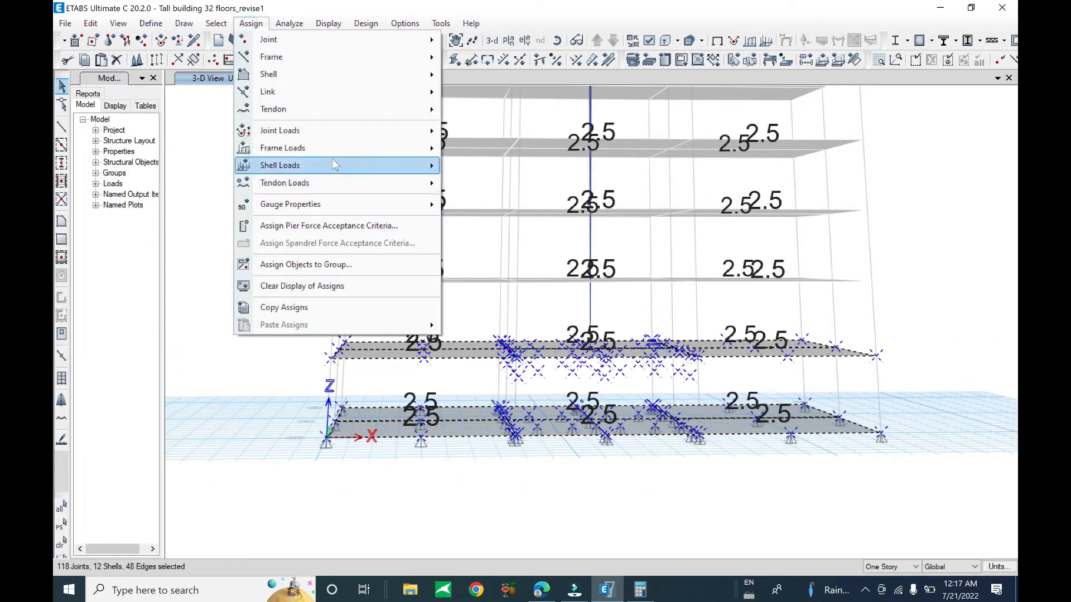
mouse_move(346, 150)
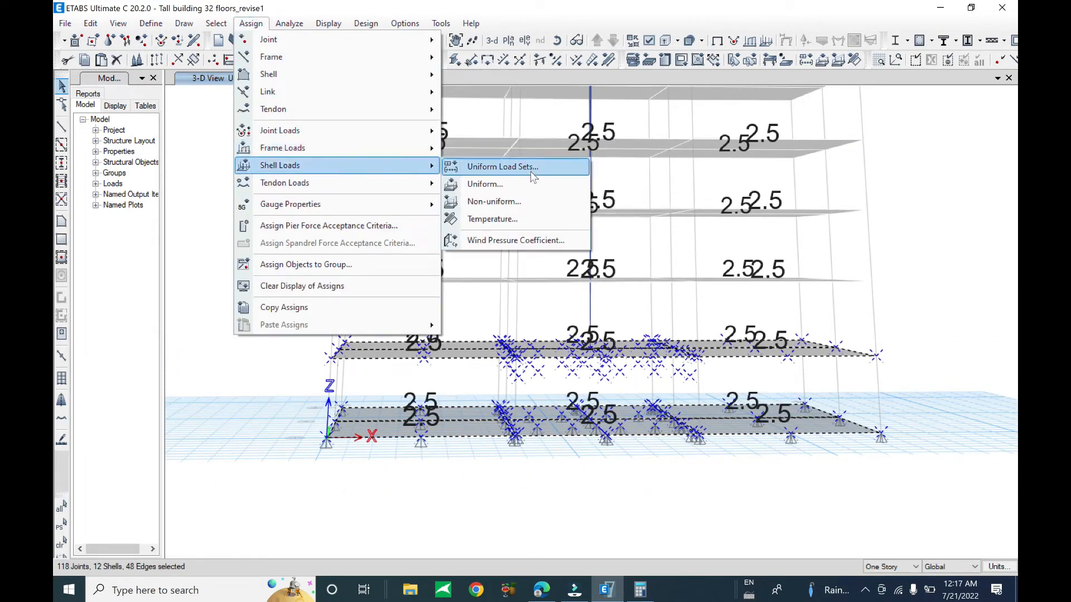
click(524, 182)
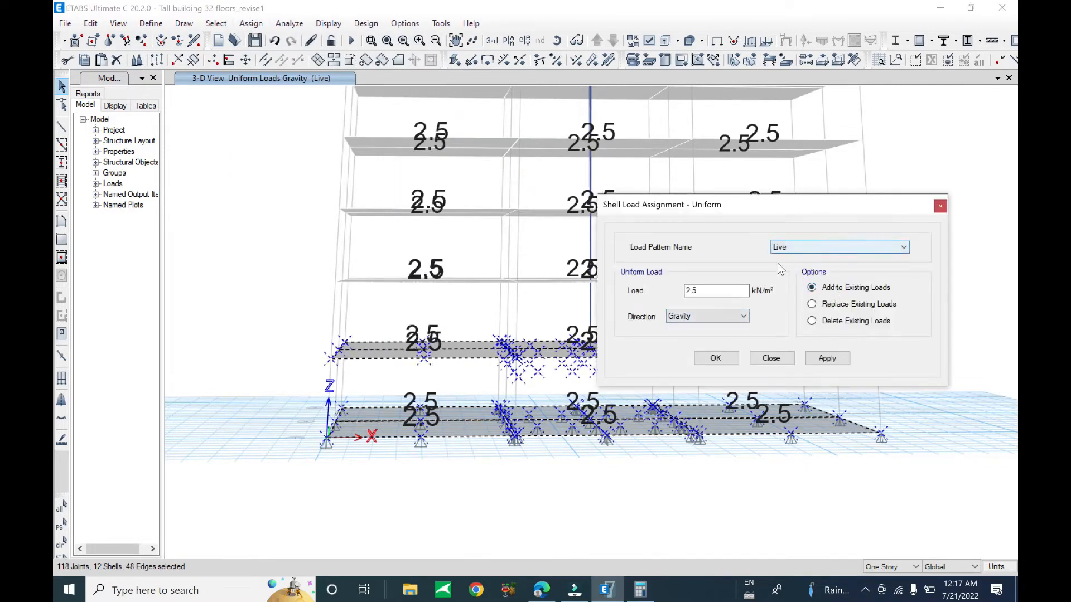
drag(688, 290, 685, 290)
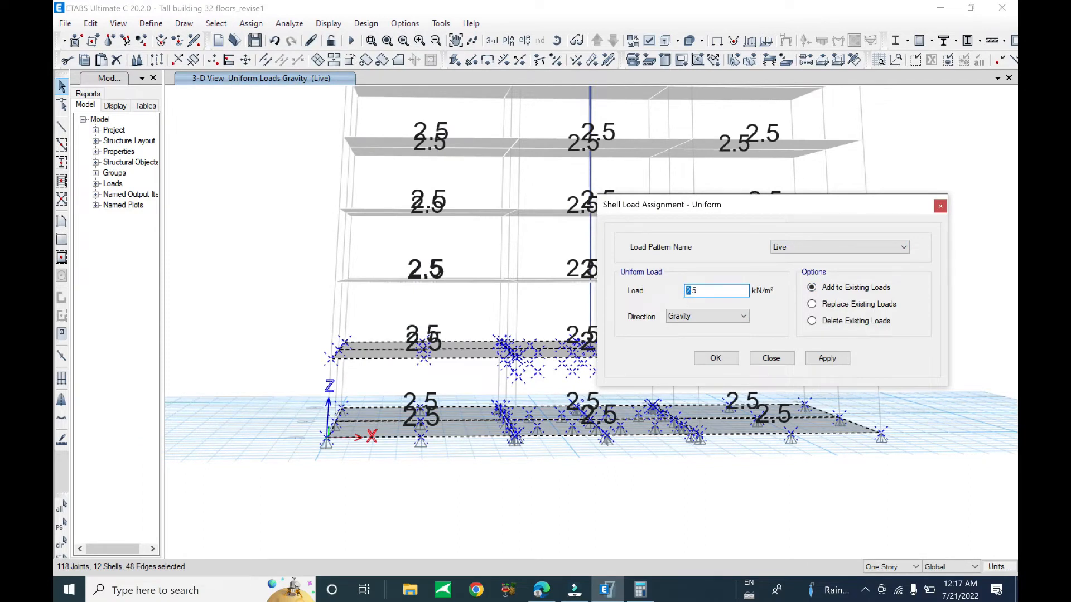
click(828, 359)
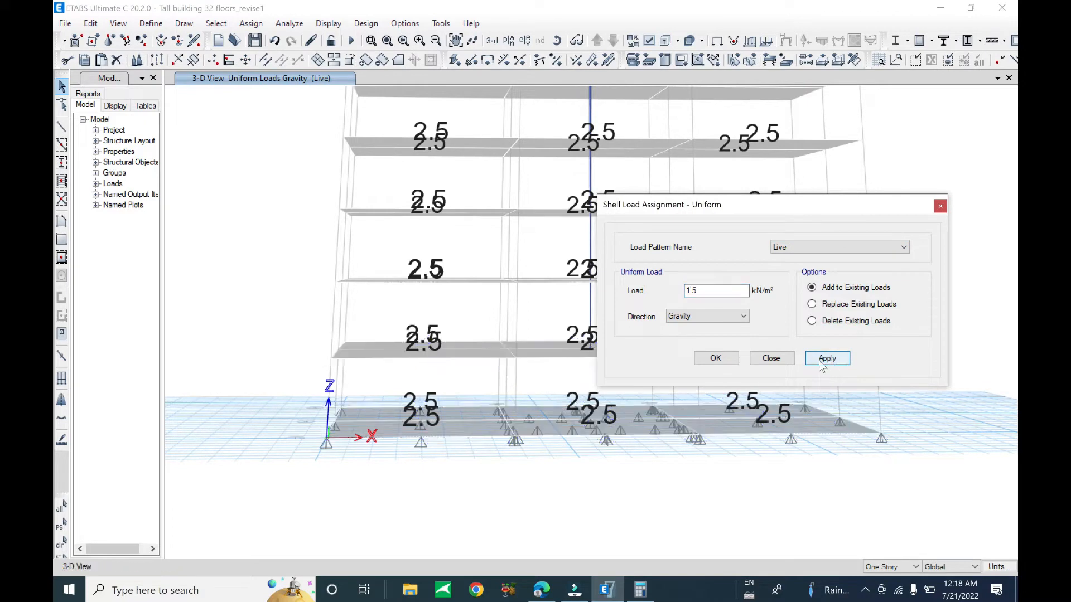
click(769, 358)
Step: Remove all translation and rotation restraints from the six midspan Base joints in the two outer bays
middle_drag(496, 357, 440, 361)
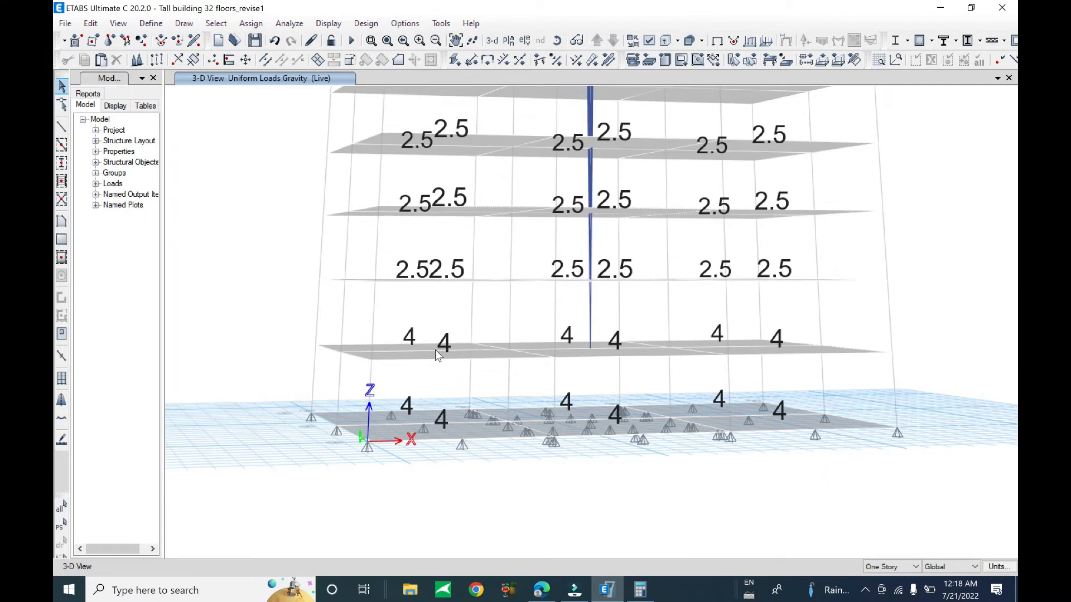
middle_drag(463, 487, 430, 422)
drag(468, 478, 467, 478)
middle_drag(468, 478, 563, 409)
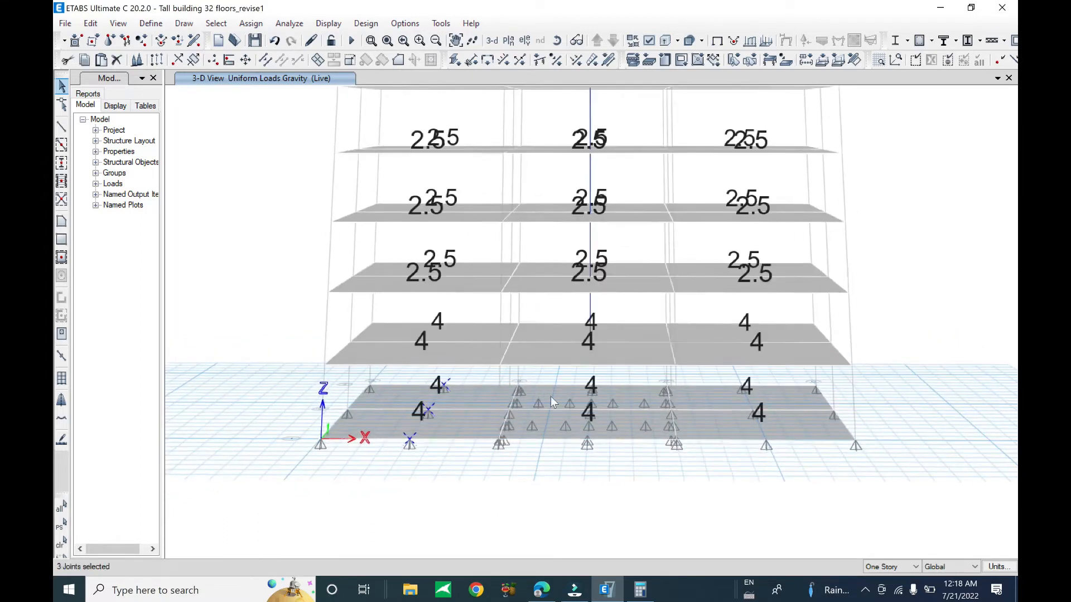
middle_drag(610, 441, 706, 413)
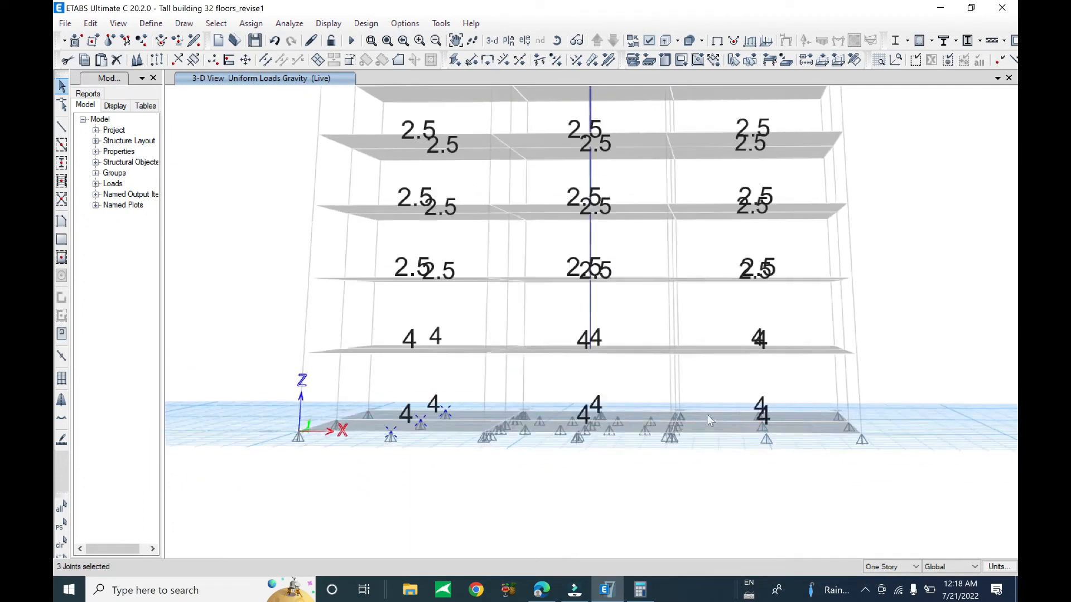
middle_drag(773, 475, 733, 505)
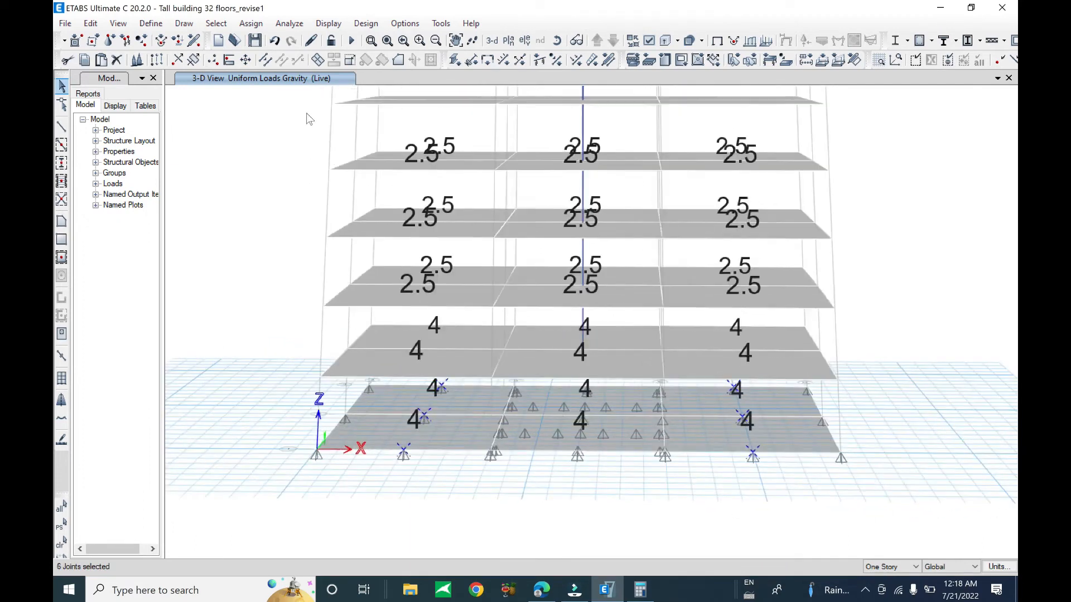
click(251, 24)
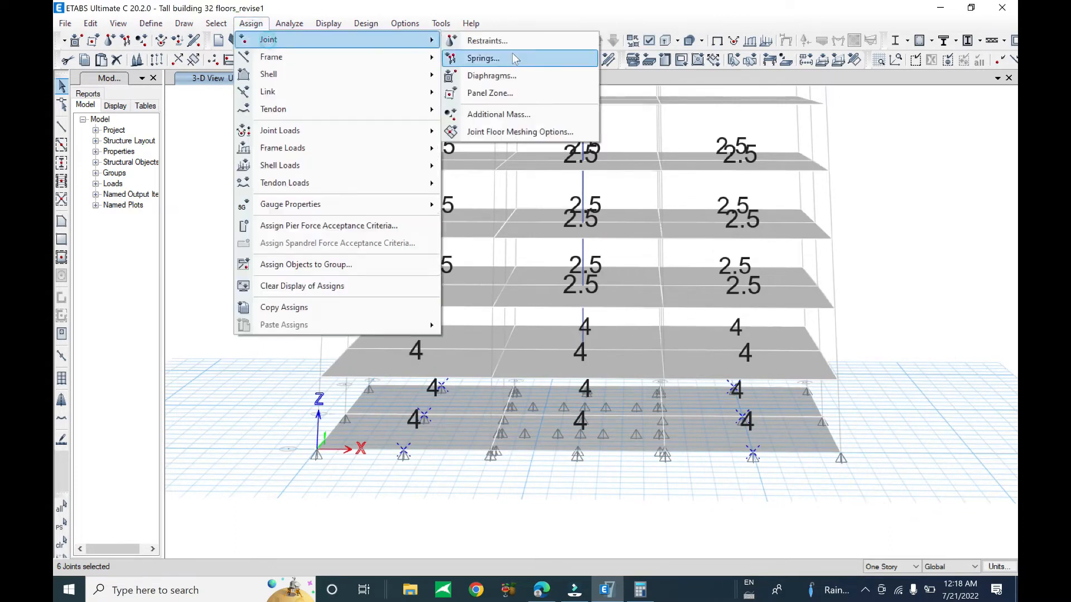
click(469, 39)
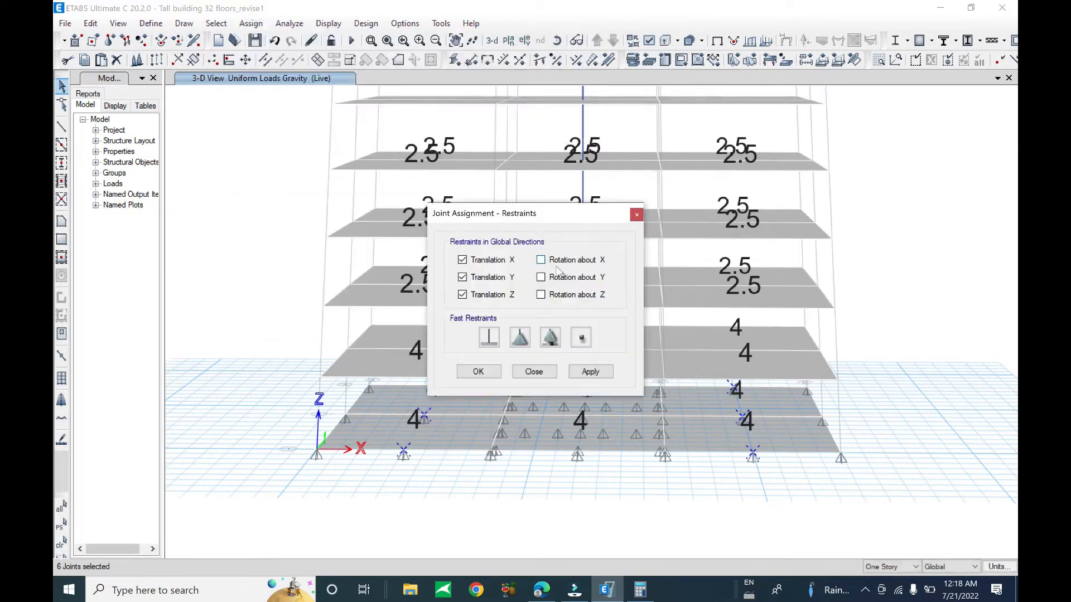
click(589, 372)
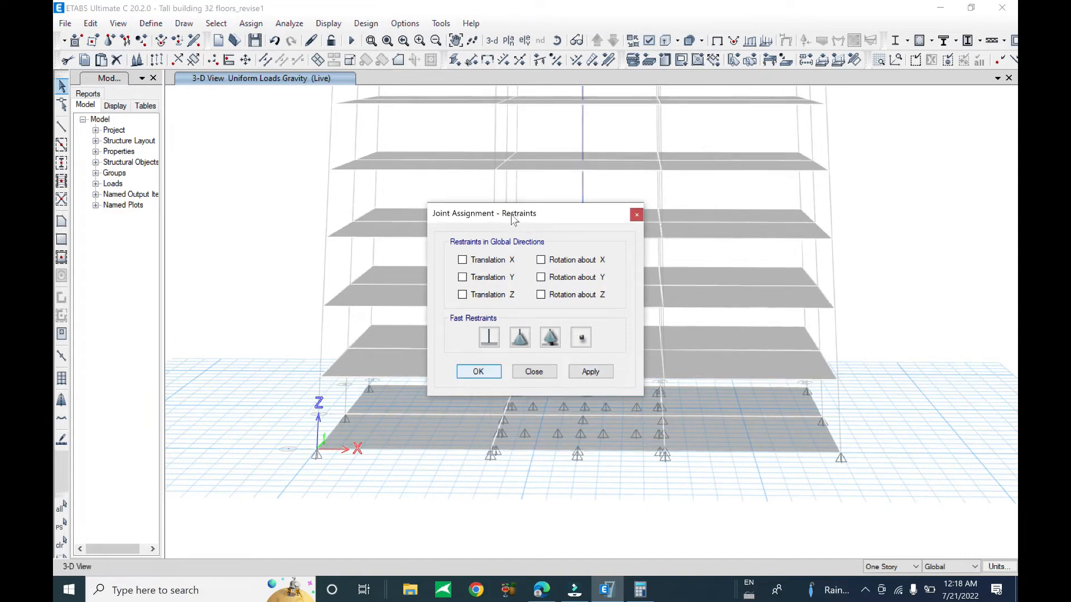
shift+middle_drag(451, 417, 473, 396)
drag(324, 431, 370, 477)
shift+middle_drag(609, 473, 792, 447)
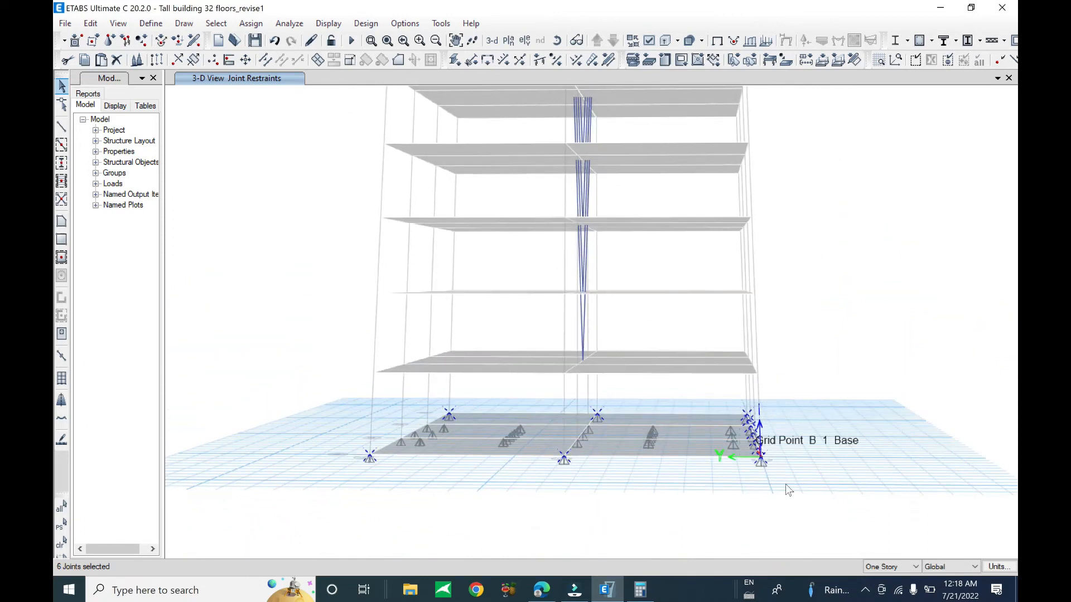
mouse_move(437, 448)
shift+middle_down()
mouse_move(449, 455)
mouse_move(420, 457)
shift+middle_up()
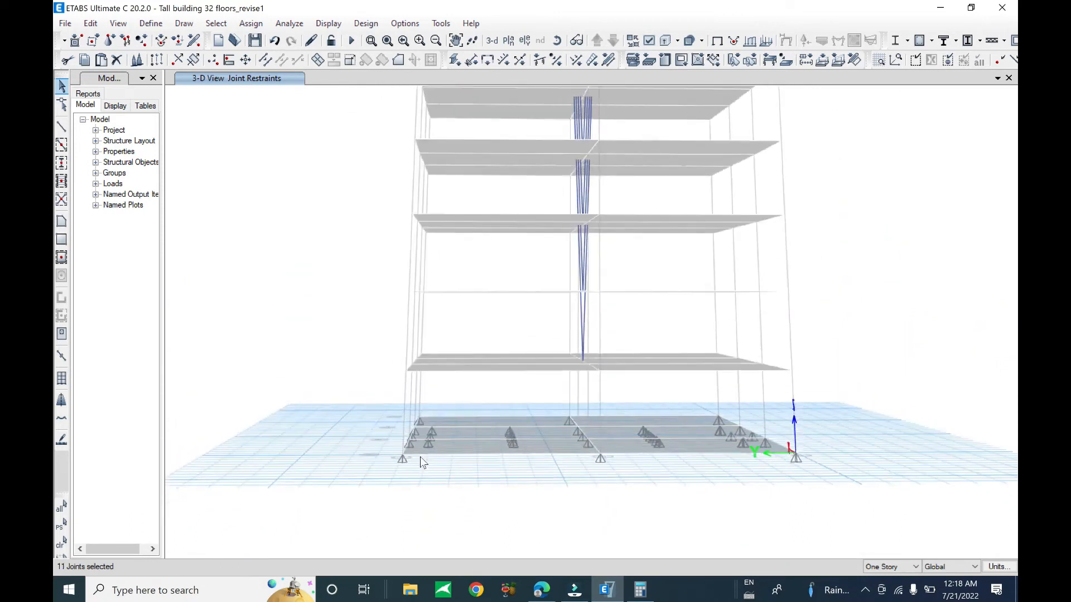
drag(362, 384, 839, 506)
key(Escape)
drag(759, 501, 853, 494)
shift+middle_drag(842, 510, 595, 510)
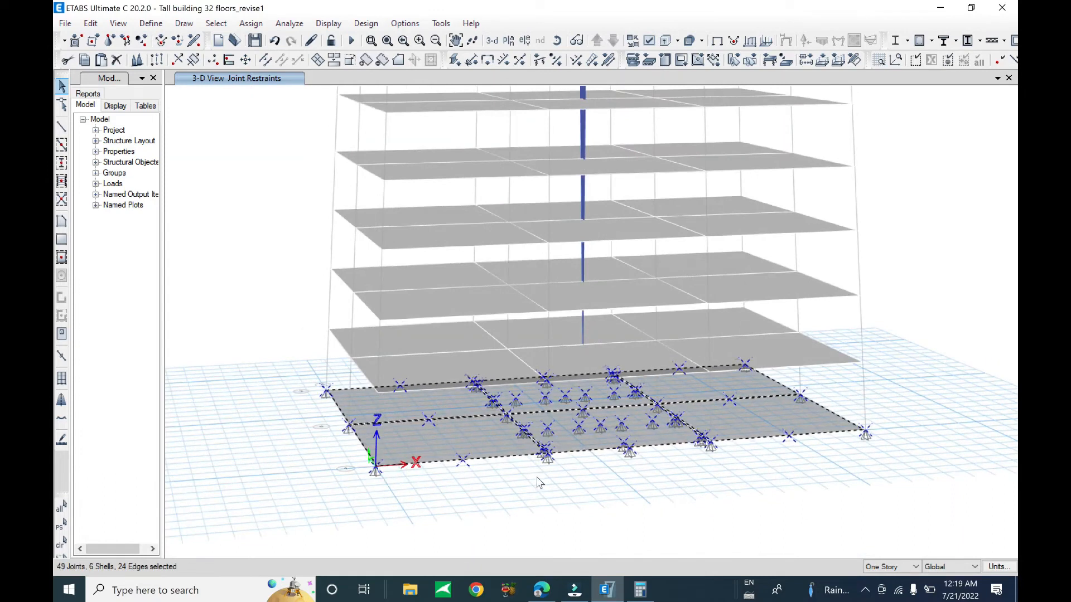
key(Escape)
shift+middle_drag(507, 475, 504, 440)
drag(704, 489, 705, 488)
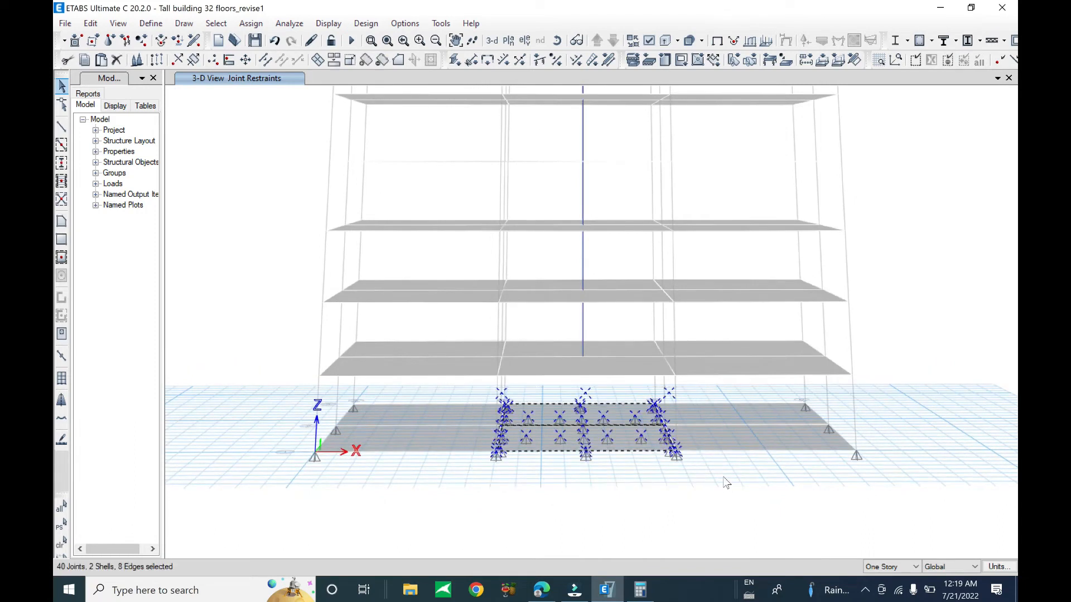
shift+middle_drag(710, 483, 641, 471)
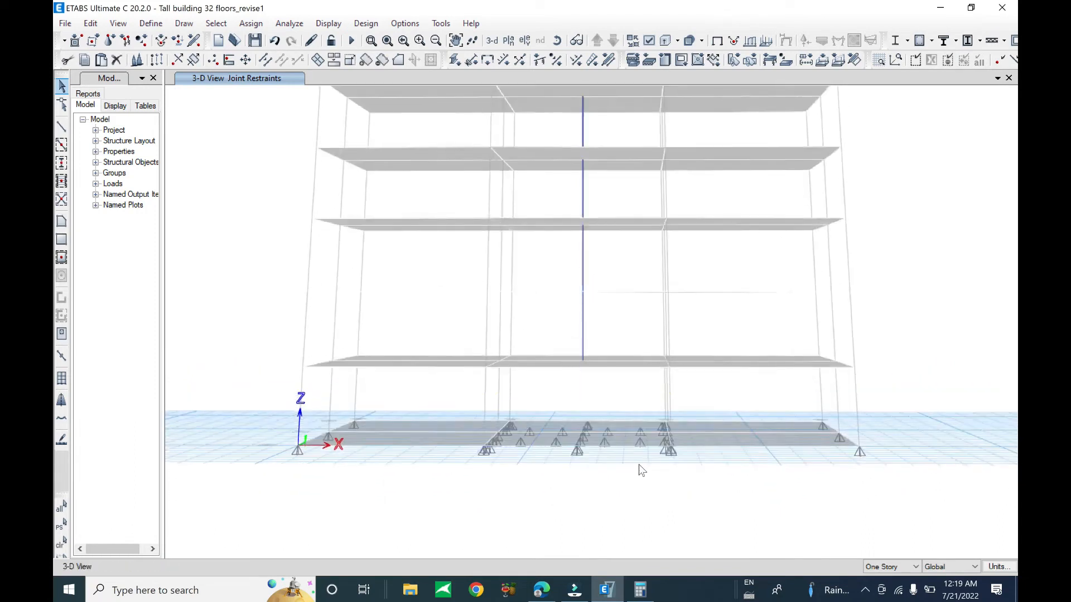
Step: Assign fixed restraints in all translations and rotations to the Base joints of the central bay and both outer column lines
drag(472, 413, 695, 488)
shift+middle_drag(758, 441, 761, 450)
drag(808, 408, 875, 470)
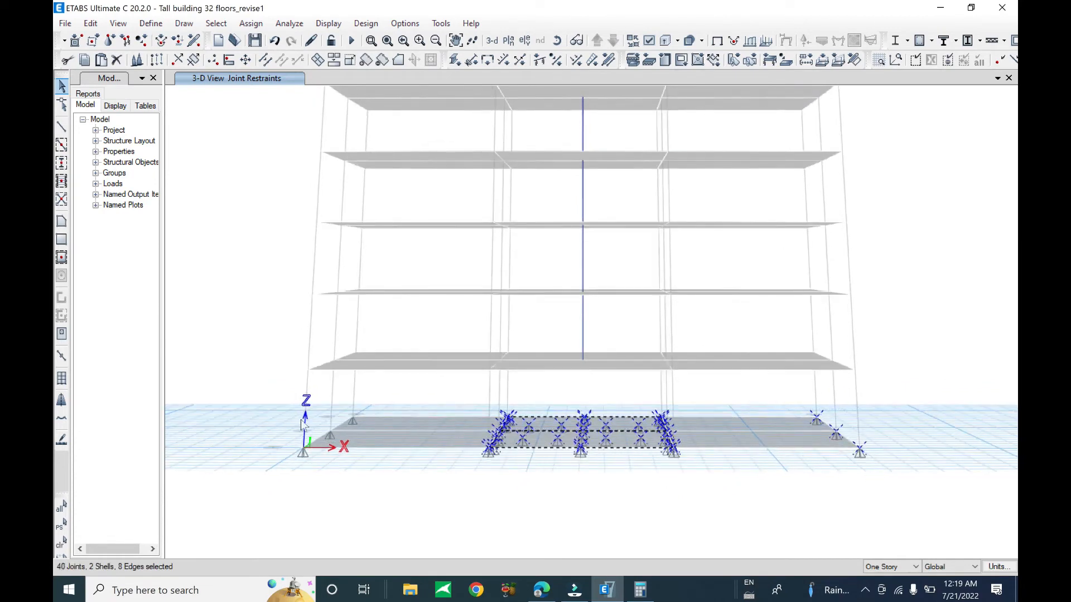
drag(286, 403, 384, 476)
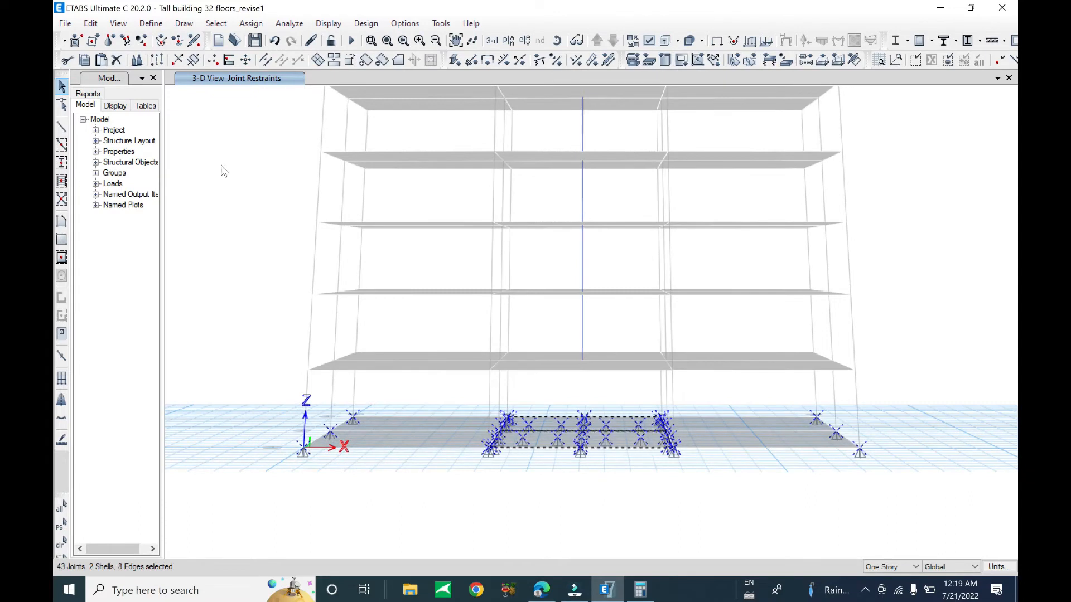
click(249, 23)
mouse_move(262, 39)
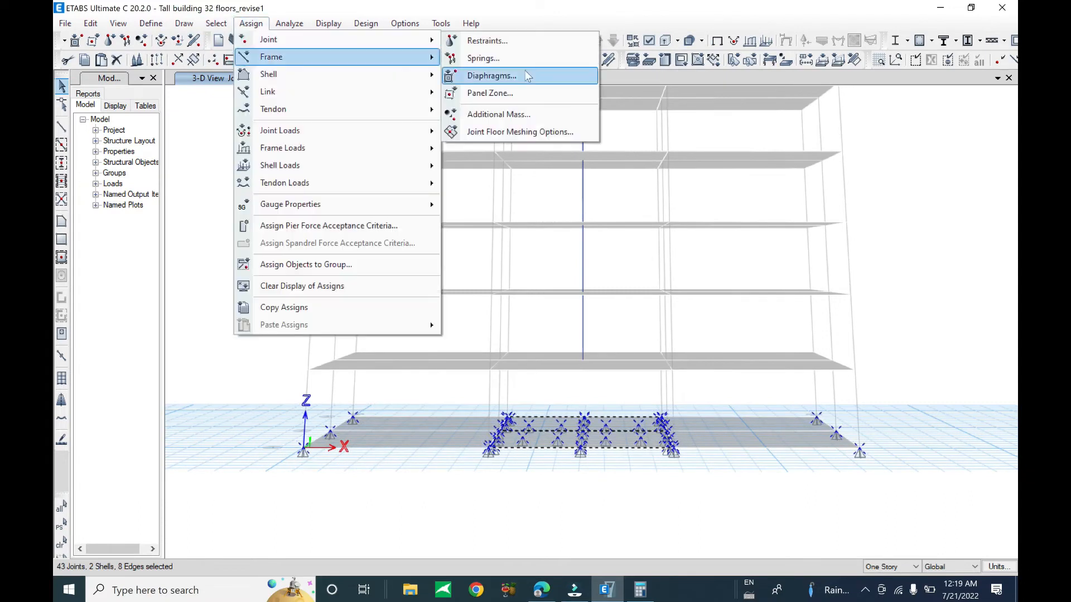
click(538, 42)
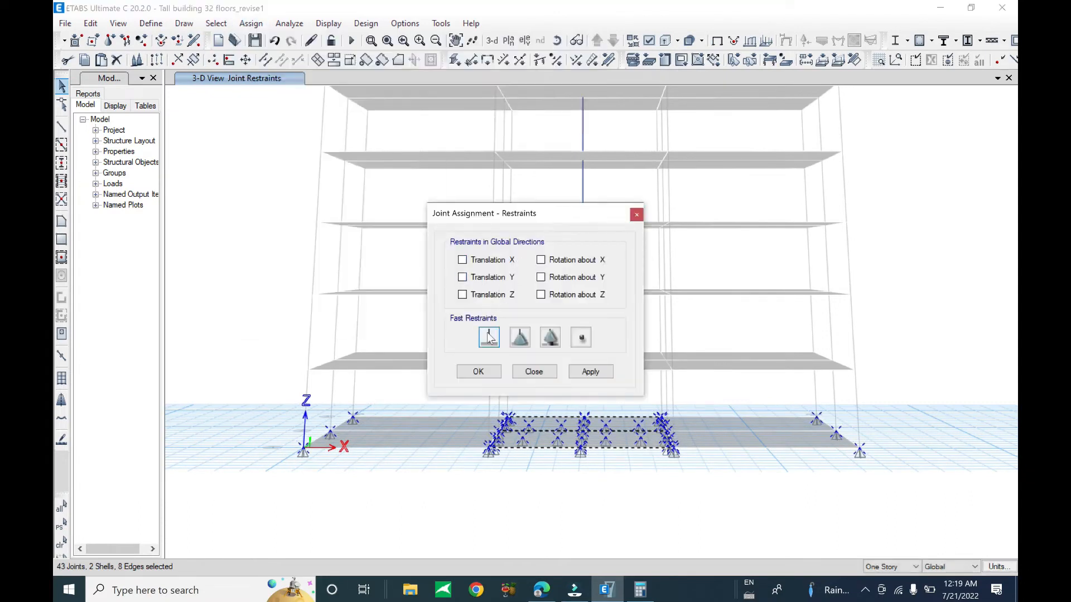
click(589, 372)
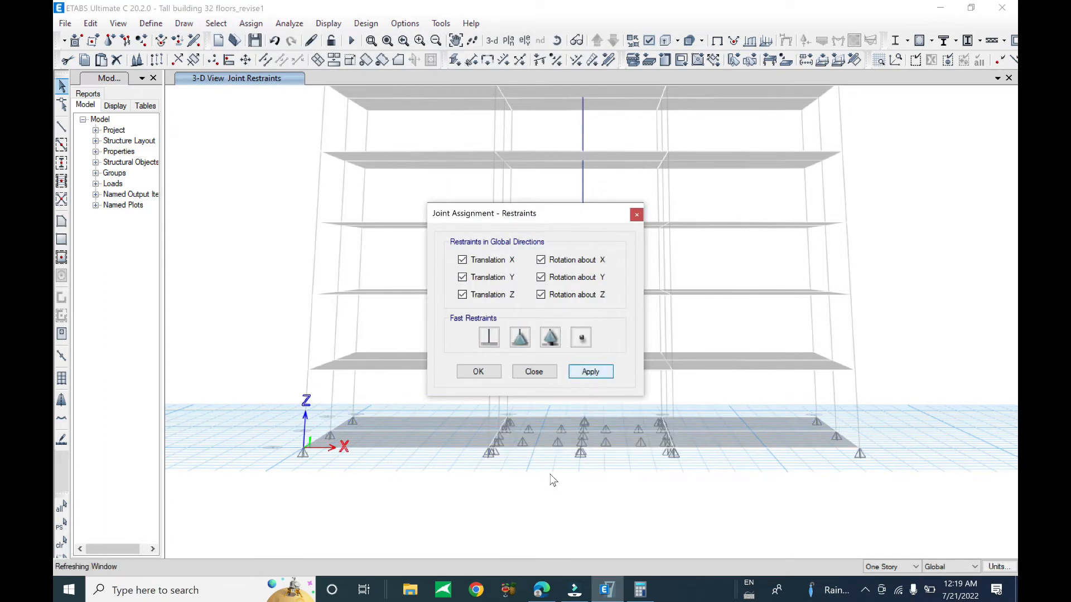
click(511, 402)
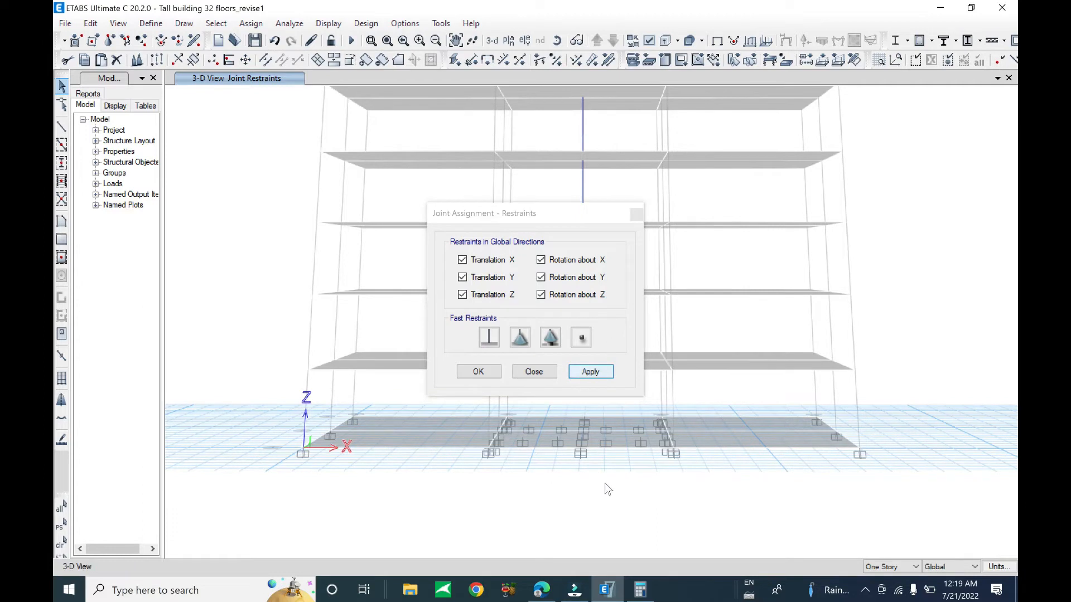
click(543, 380)
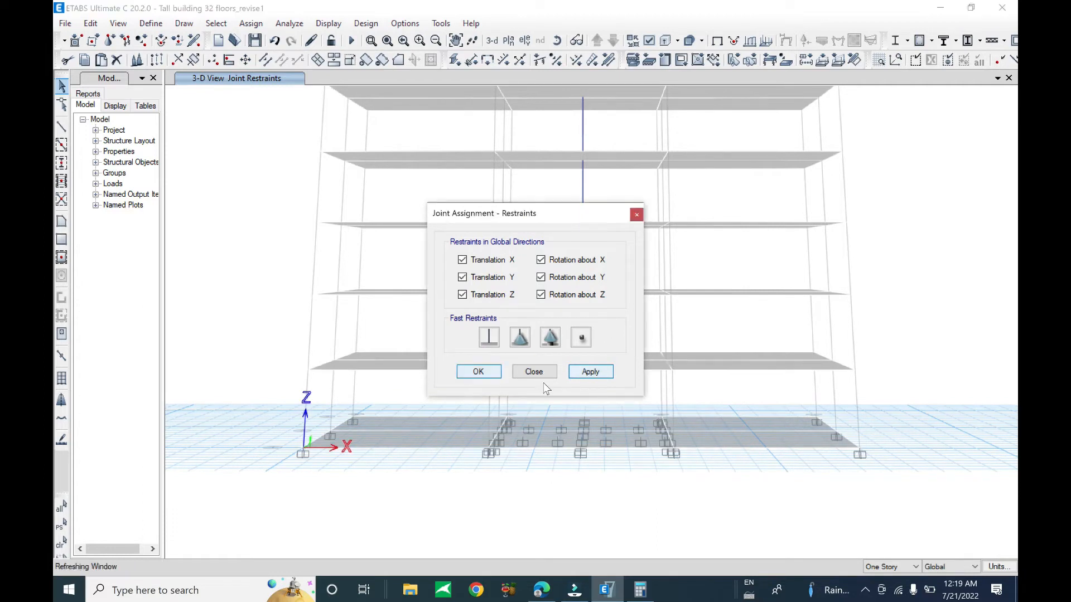
click(542, 378)
click(544, 383)
Step: Delete the group of vertical frames picked on the central line in the tower's upper stories
shift+middle_drag(539, 450, 555, 507)
click(554, 508)
shift+middle_drag(655, 470, 625, 479)
scroll(590, 319, down, 1)
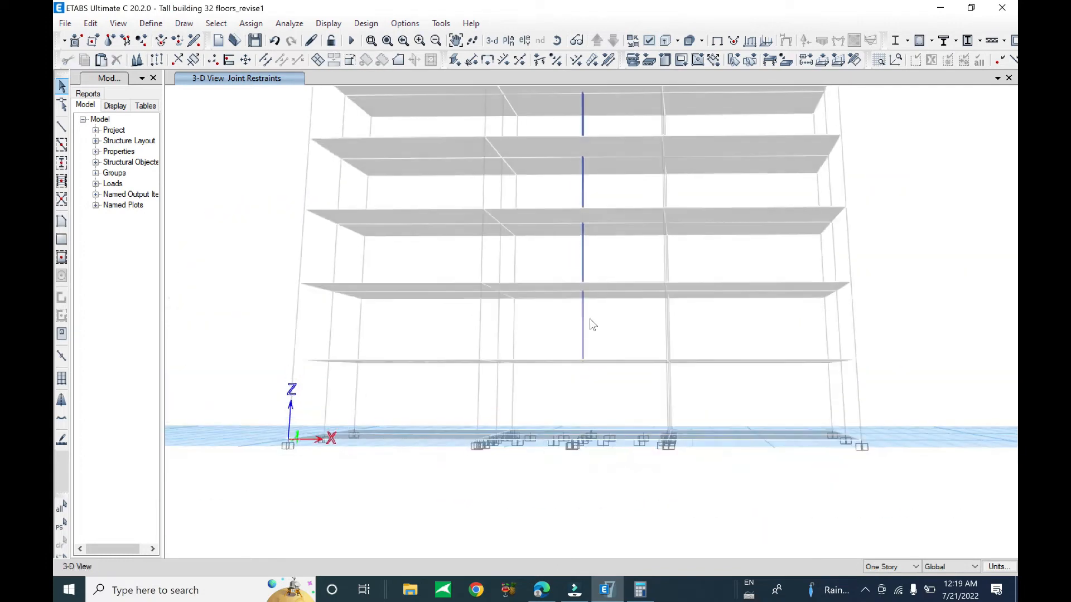
scroll(585, 345, up, 3)
scroll(580, 399, down, 5)
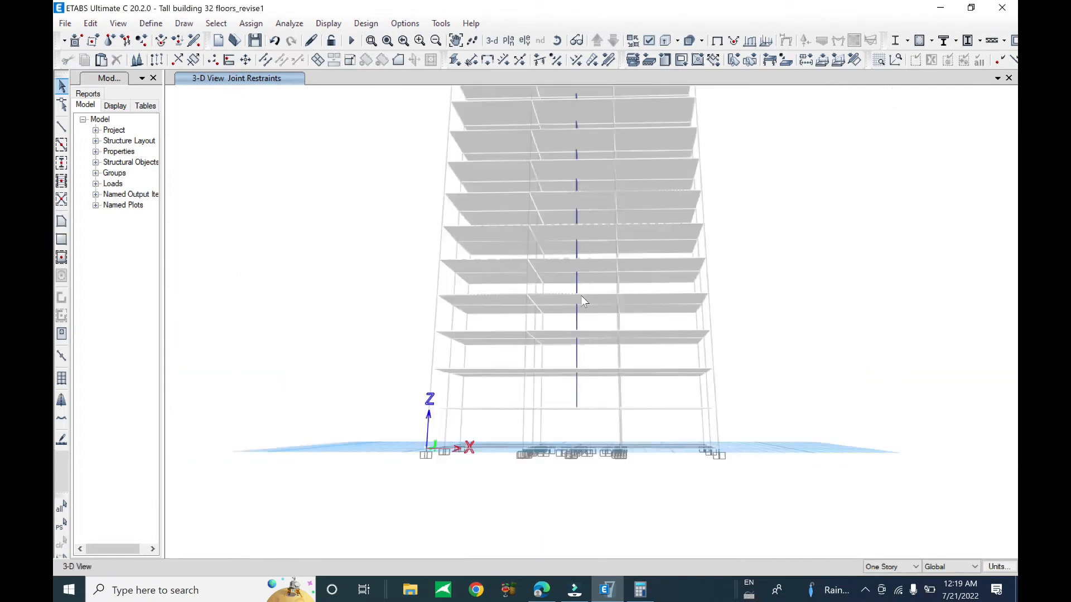
scroll(586, 304, down, 2)
scroll(581, 356, up, 4)
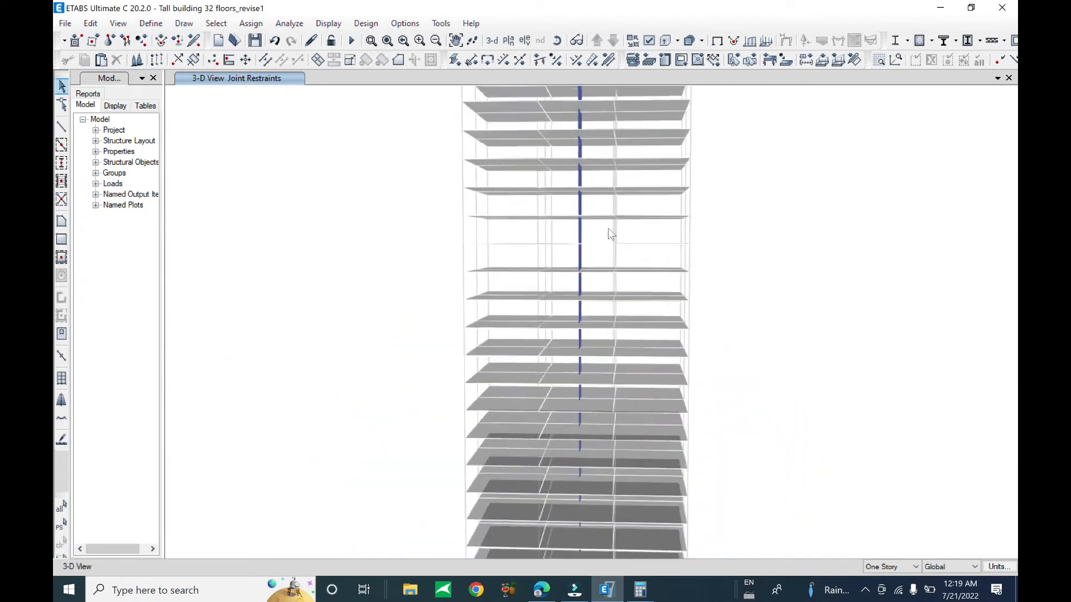
scroll(610, 234, up, 3)
drag(521, 202, 493, 213)
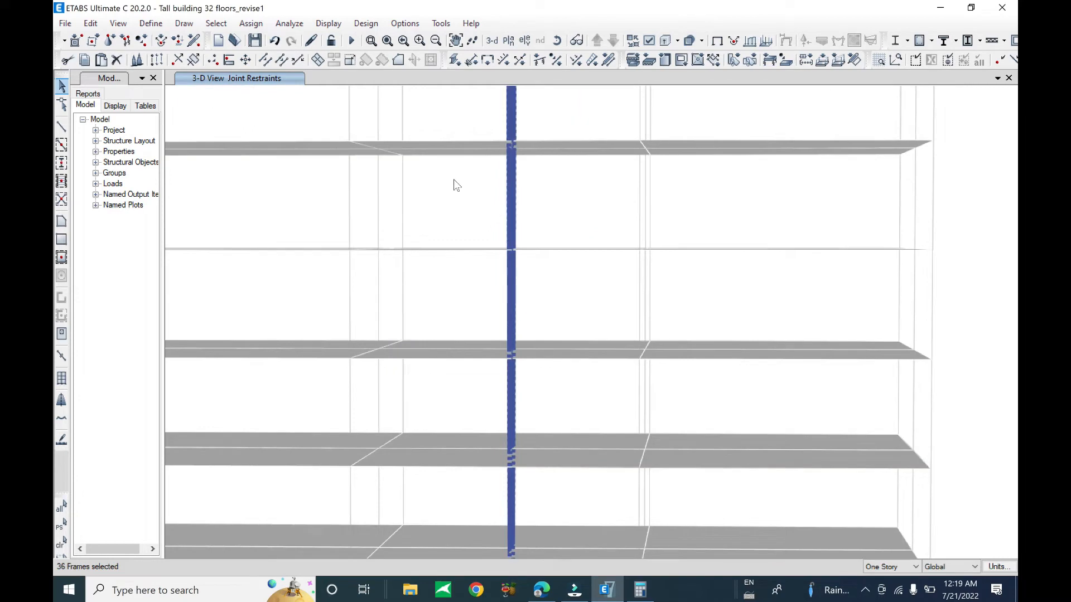
click(90, 24)
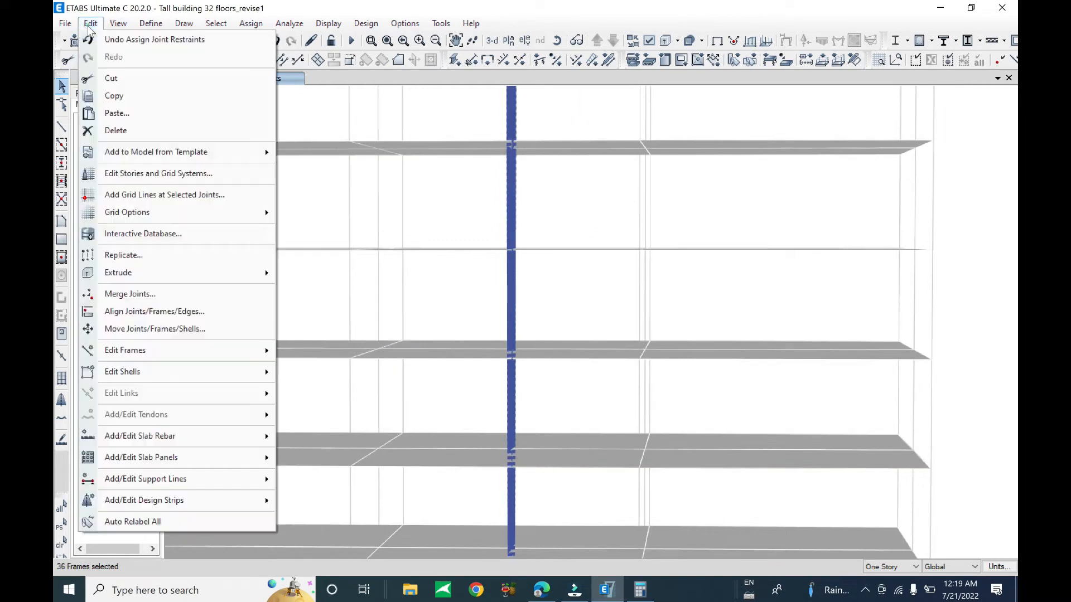
click(138, 135)
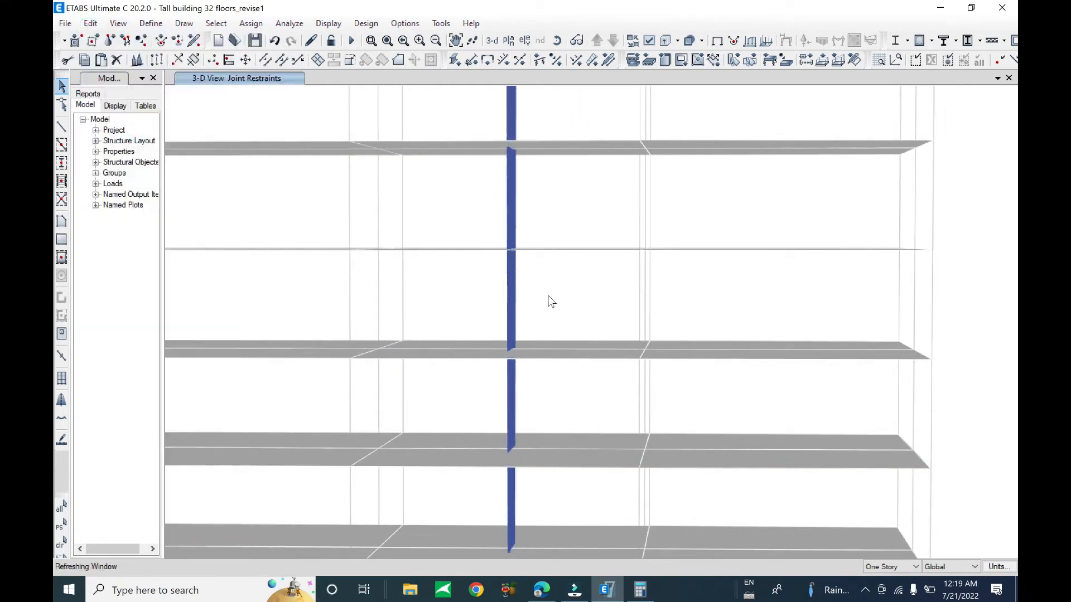
Step: Delete the four leftover vertical frames picked on the central line around the tower's mid-height gap
shift+middle_drag(536, 296, 565, 267)
scroll(496, 193, down, 4)
shift+middle_drag(473, 219, 453, 180)
scroll(461, 198, down, 5)
shift+middle_drag(464, 248, 464, 289)
scroll(465, 263, up, 4)
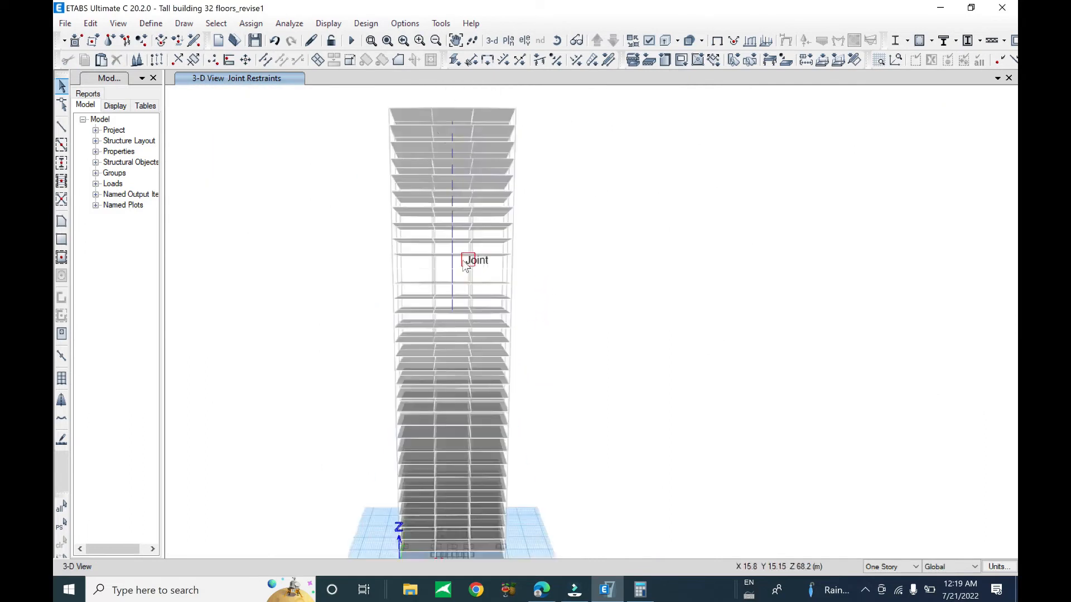
click(438, 118)
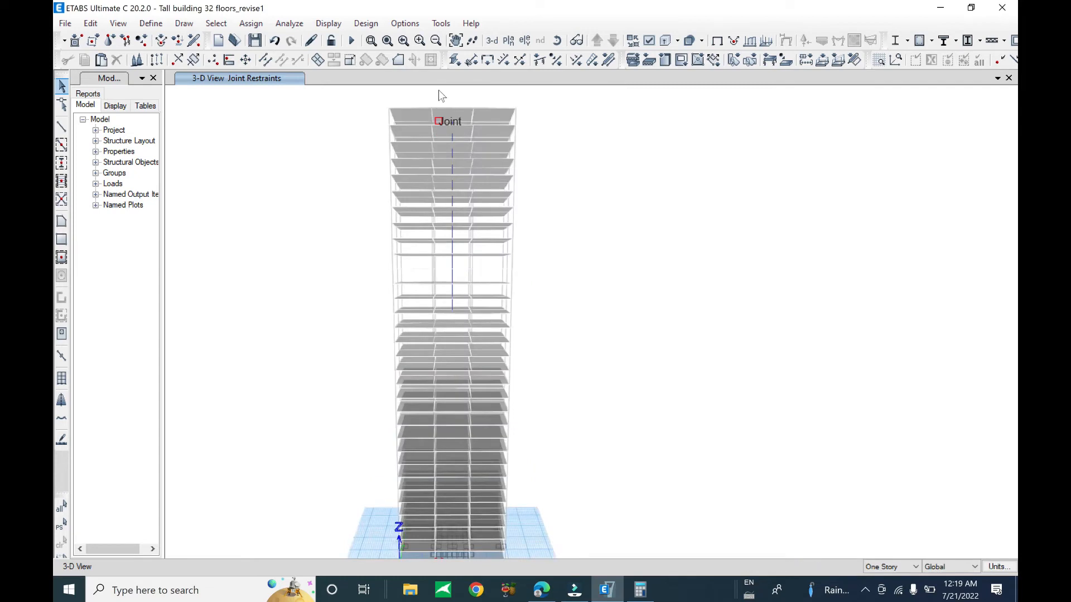
click(463, 312)
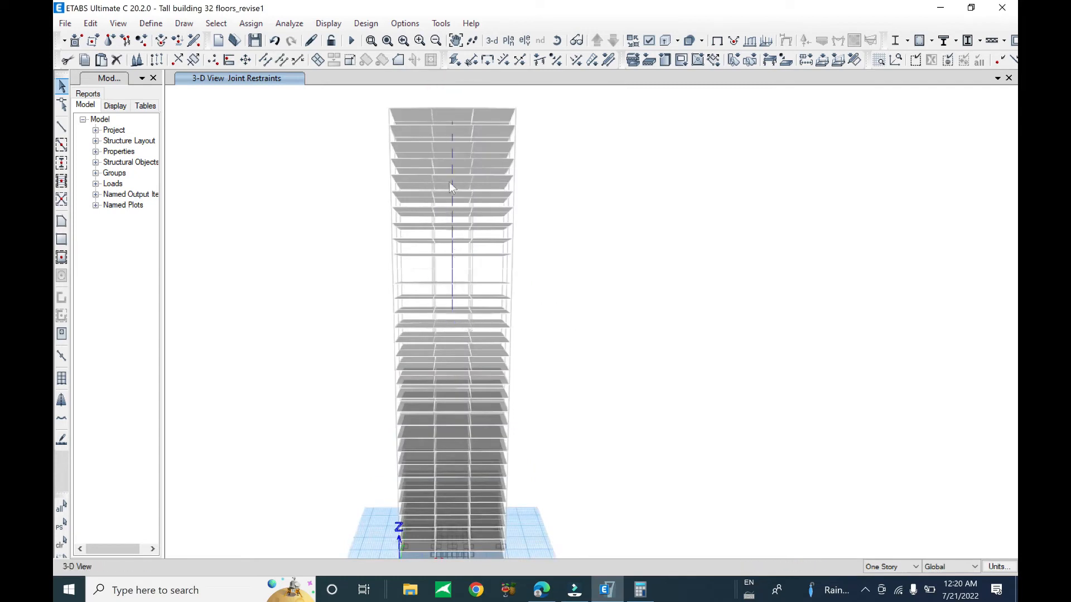
scroll(452, 188, up, 3)
click(441, 308)
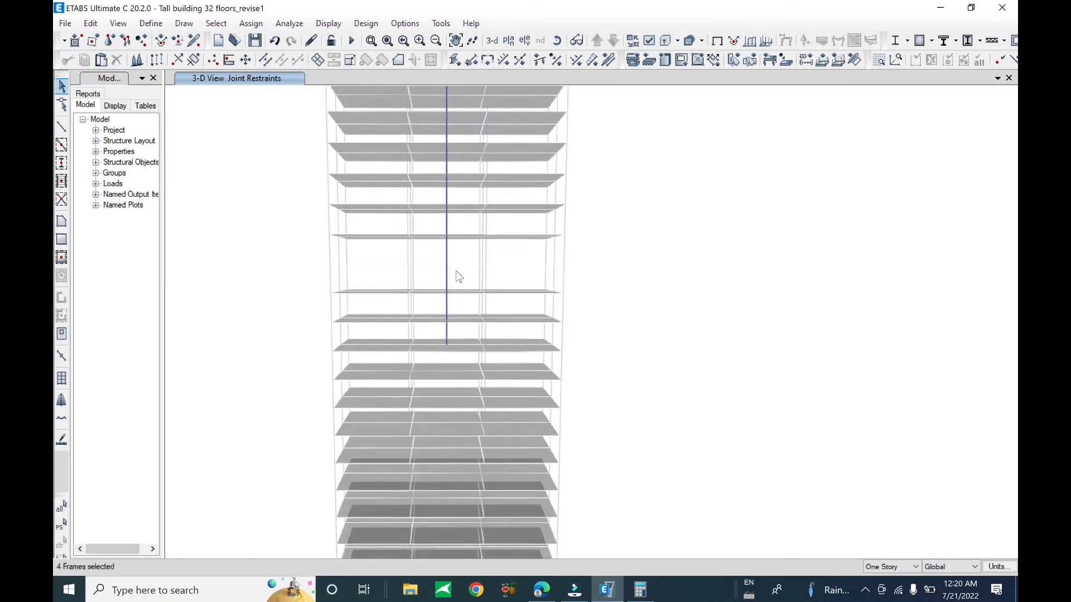
click(90, 24)
click(126, 130)
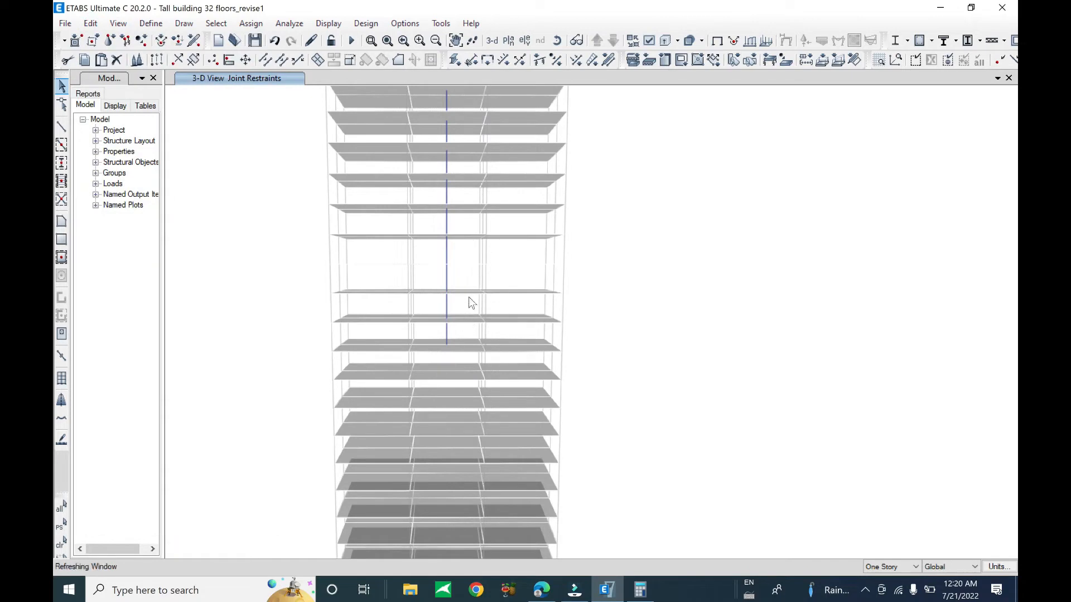
Step: Delete the remaining central-line frames up to the roof together with the two joints on that line in the top story
shift+middle_drag(466, 250, 454, 350)
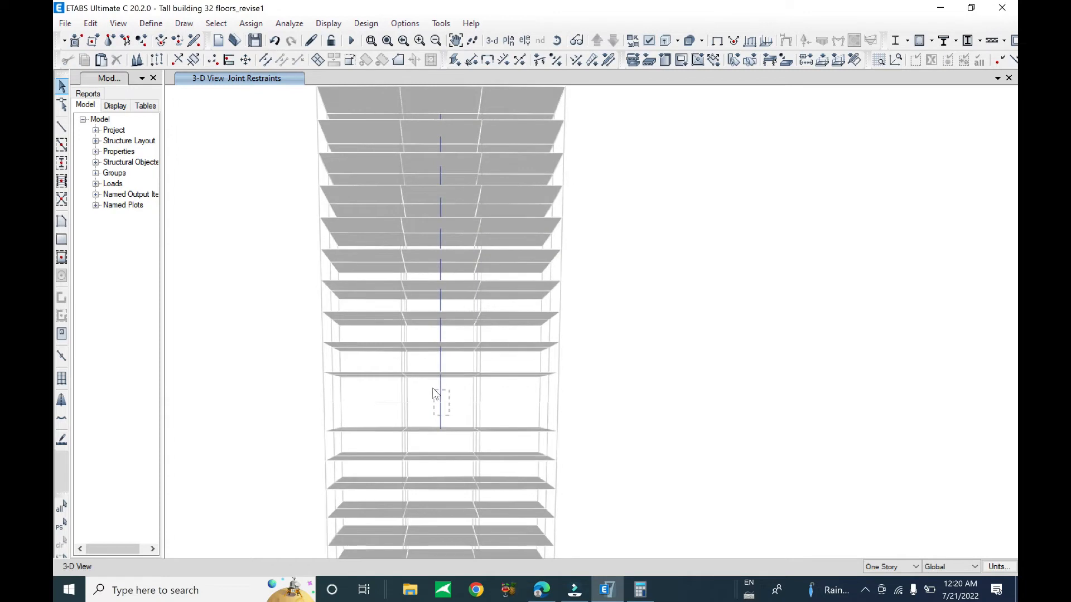
click(438, 405)
scroll(444, 410, up, 5)
key(ctrl+q)
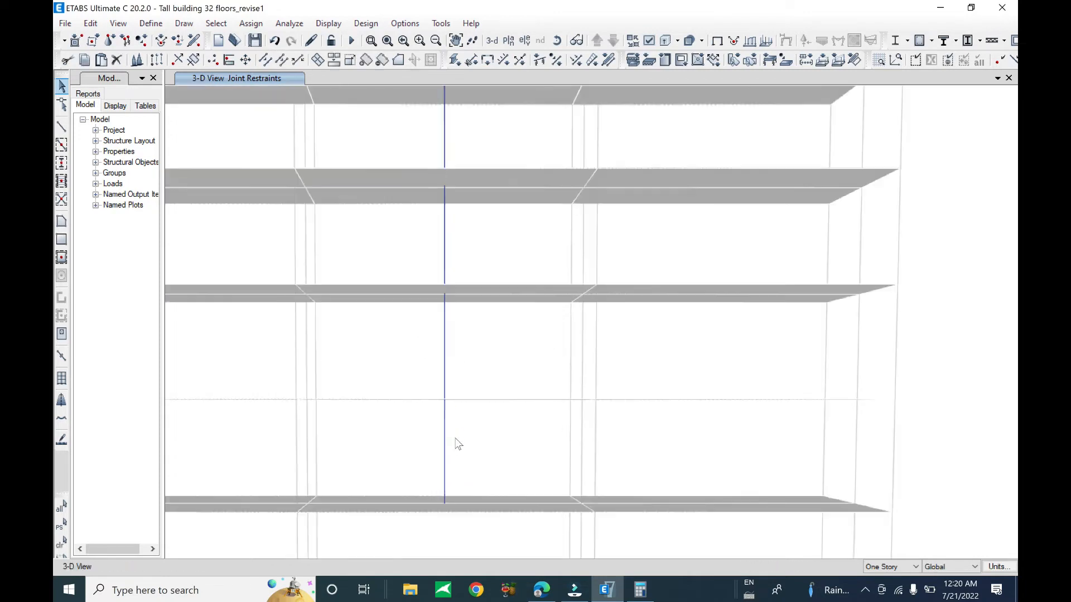
click(445, 452)
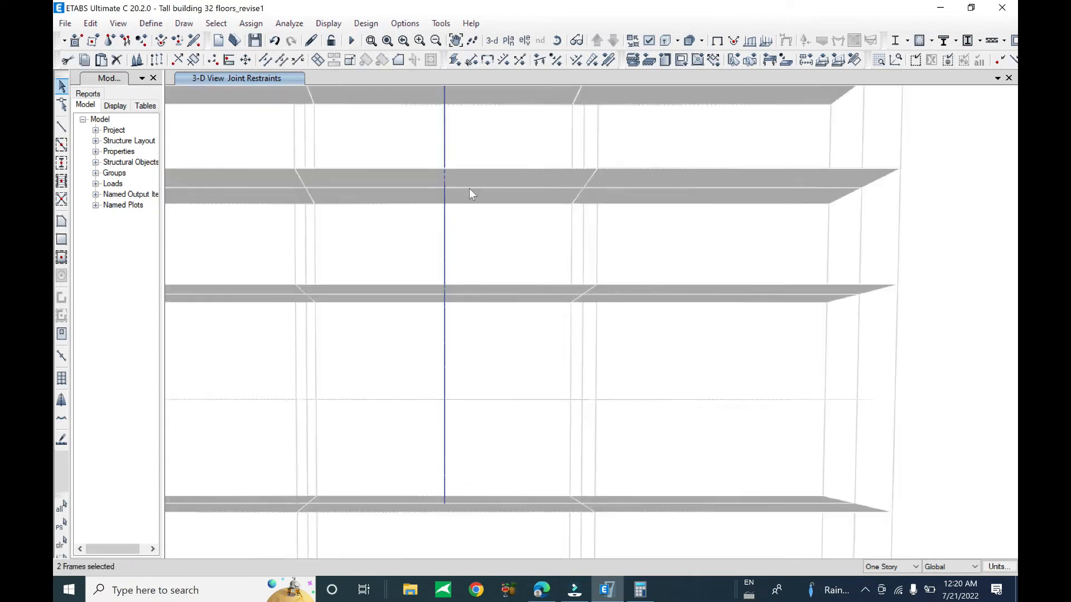
middle_drag(469, 188, 431, 529)
scroll(448, 381, up, 3)
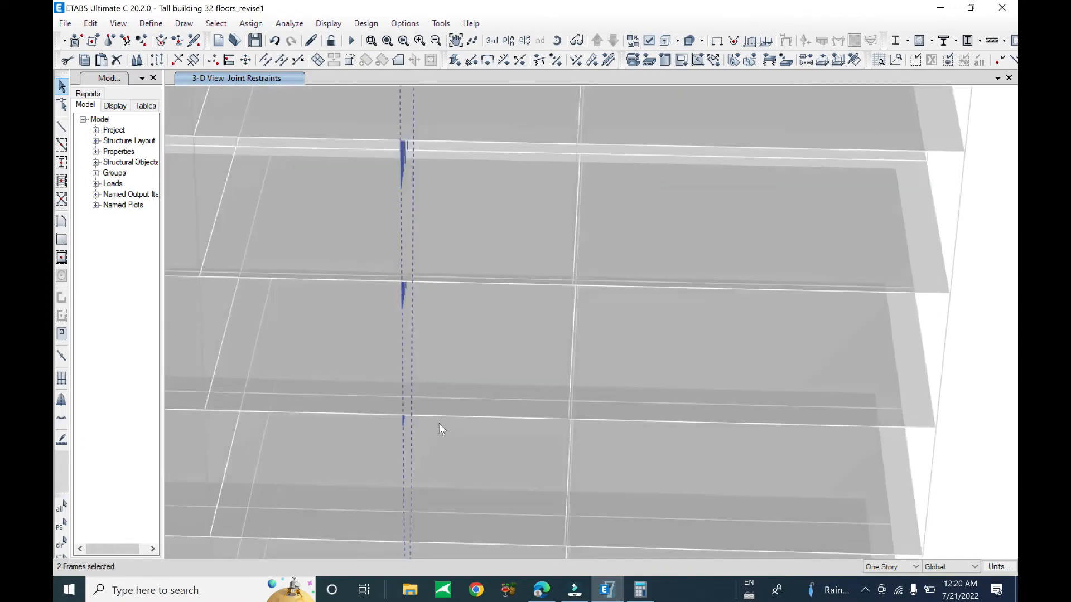
scroll(437, 356, down, 5)
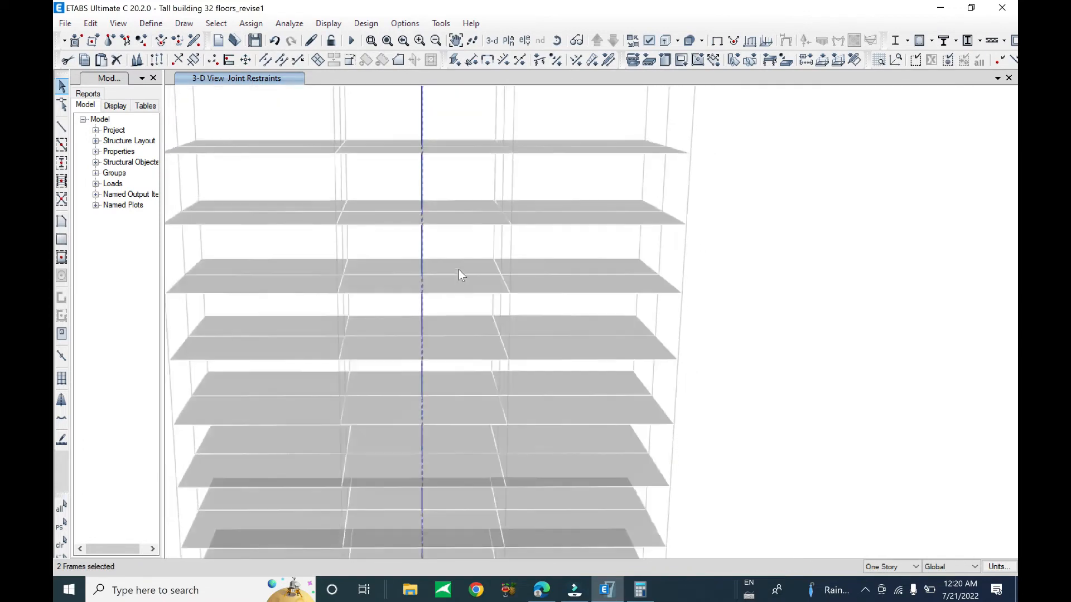
click(408, 202)
scroll(428, 437, up, 2)
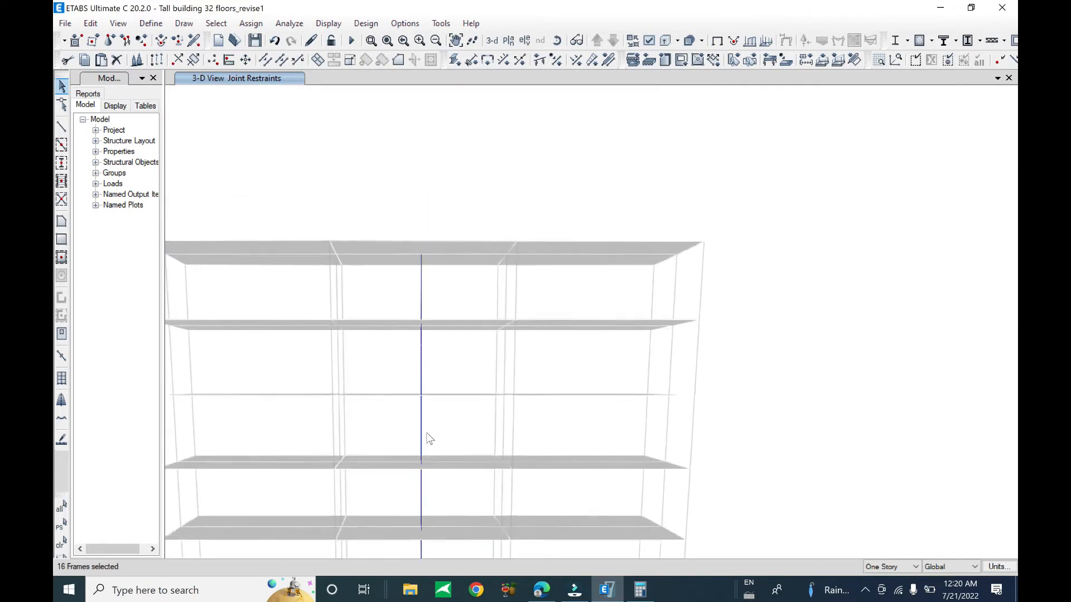
click(429, 279)
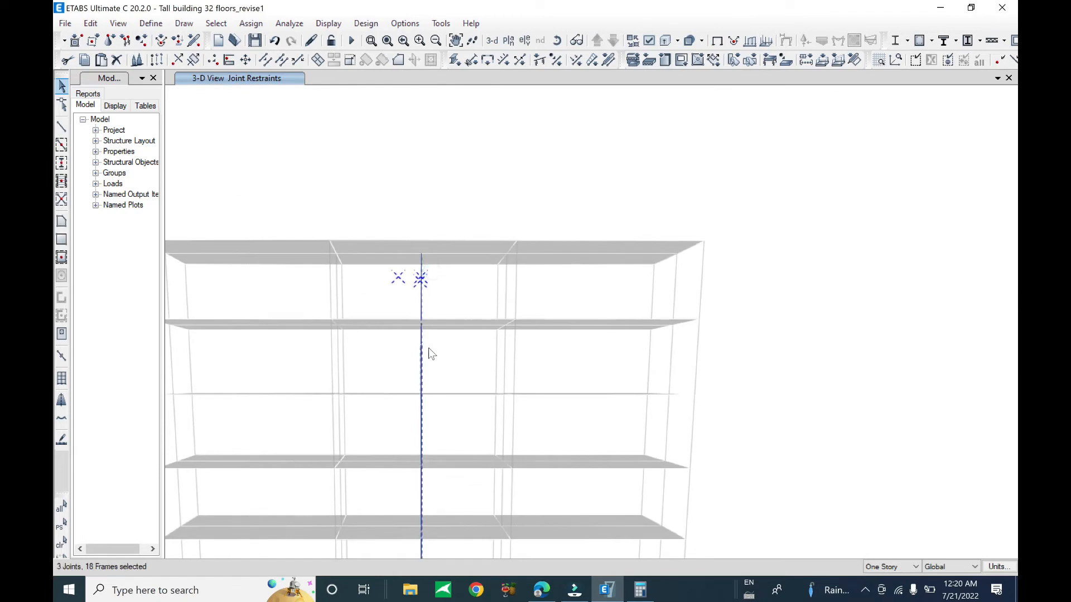
scroll(397, 273, up, 2)
click(397, 283)
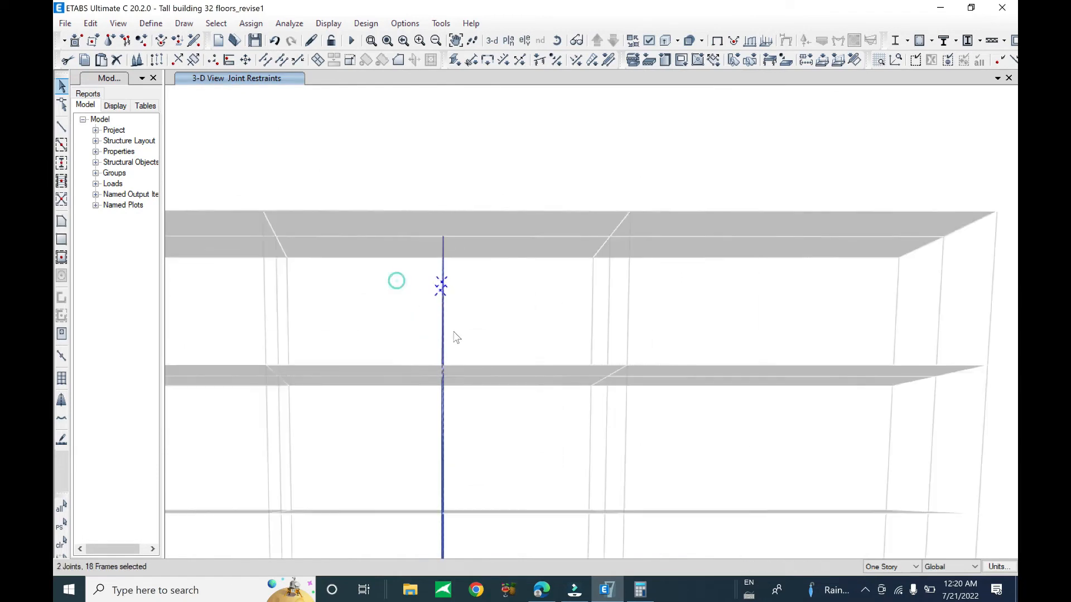
click(90, 23)
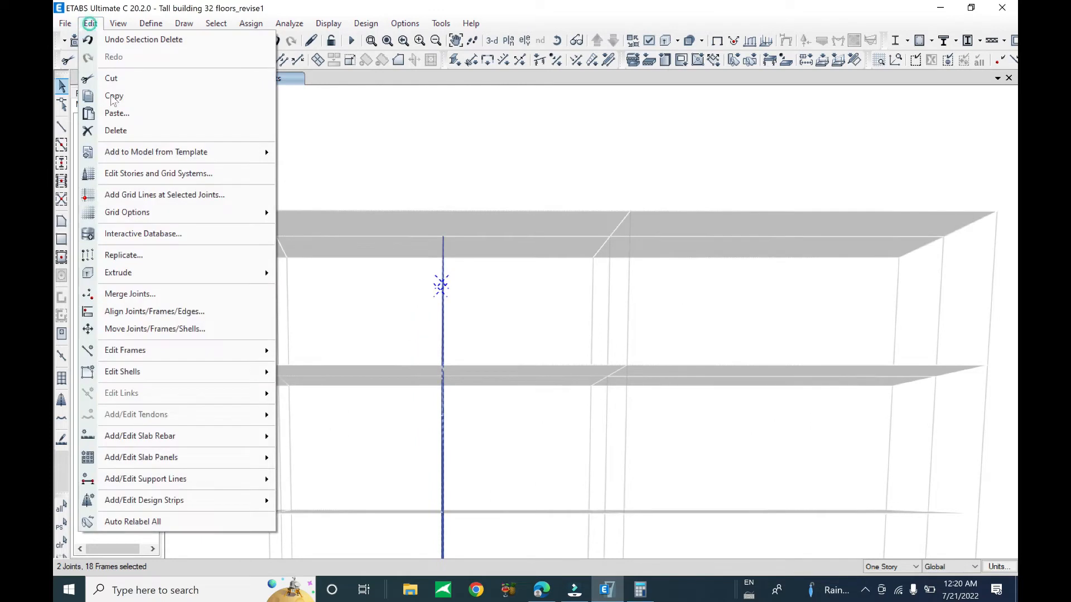
click(117, 130)
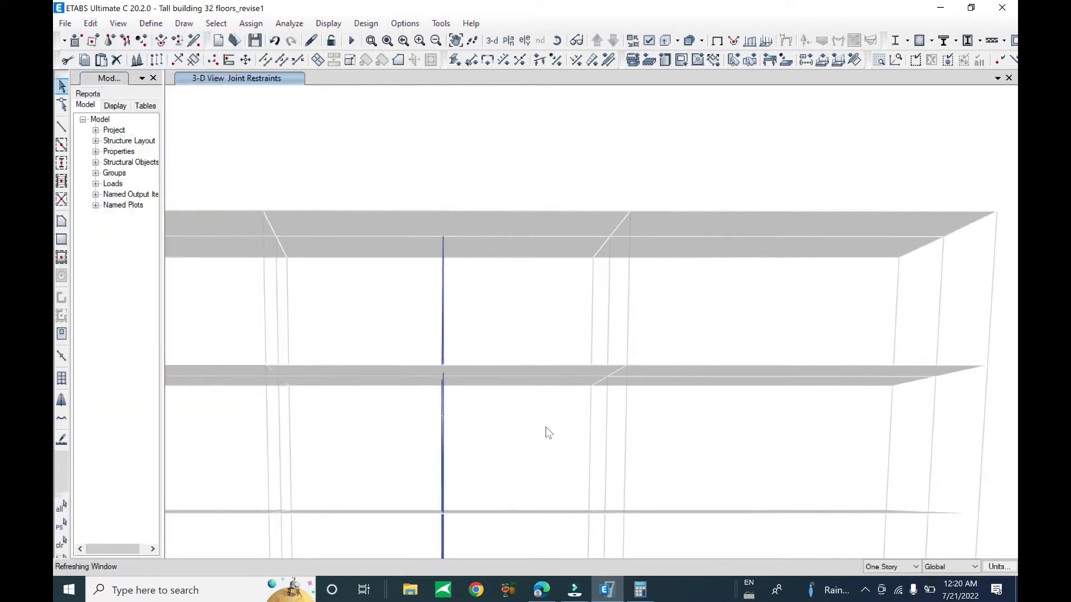
Step: Delete the last four vertical frames on the central line a few stories below the roof
middle_drag(546, 428, 543, 256)
scroll(528, 277, down, 3)
middle_drag(489, 131, 474, 166)
click(467, 168)
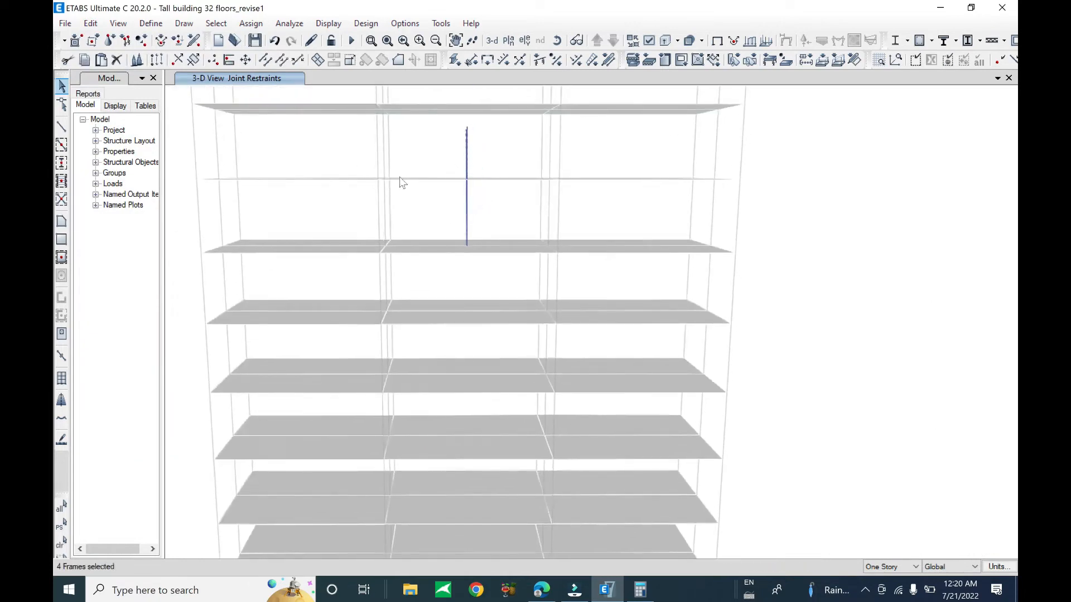
click(91, 23)
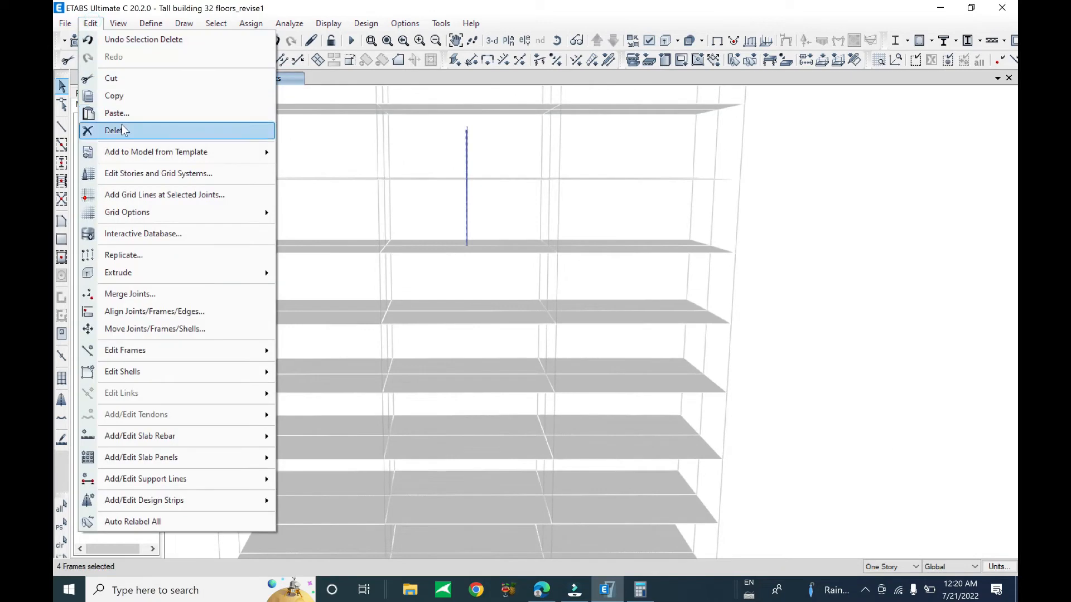
click(111, 131)
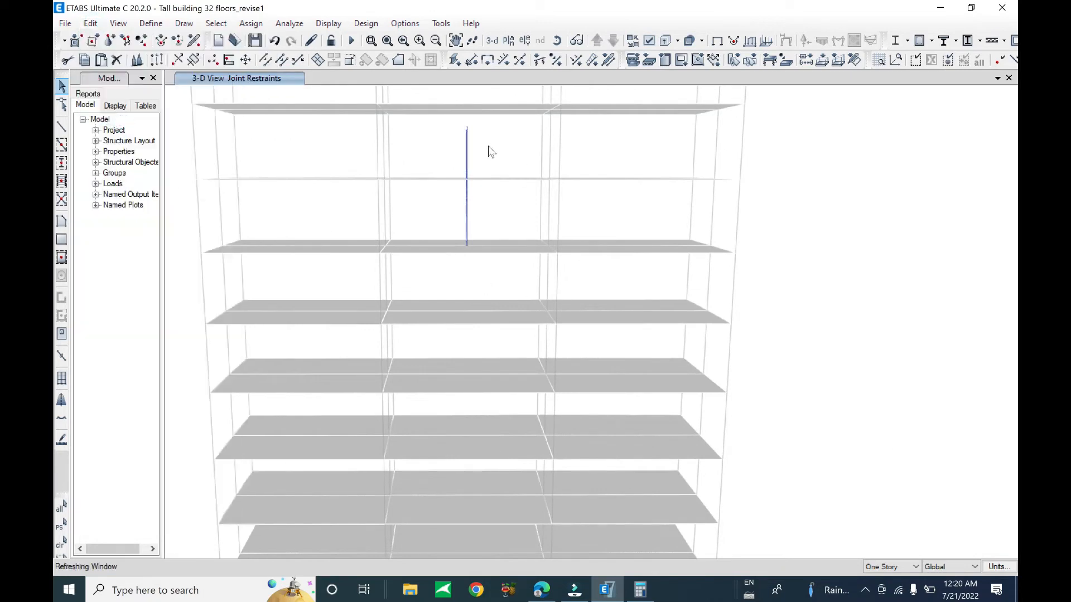
Step: Bring the whole tower into view to check that the central line is cleared, and save the model
scroll(488, 148, up, 4)
scroll(461, 219, down, 8)
shift+middle_drag(462, 243, 520, 360)
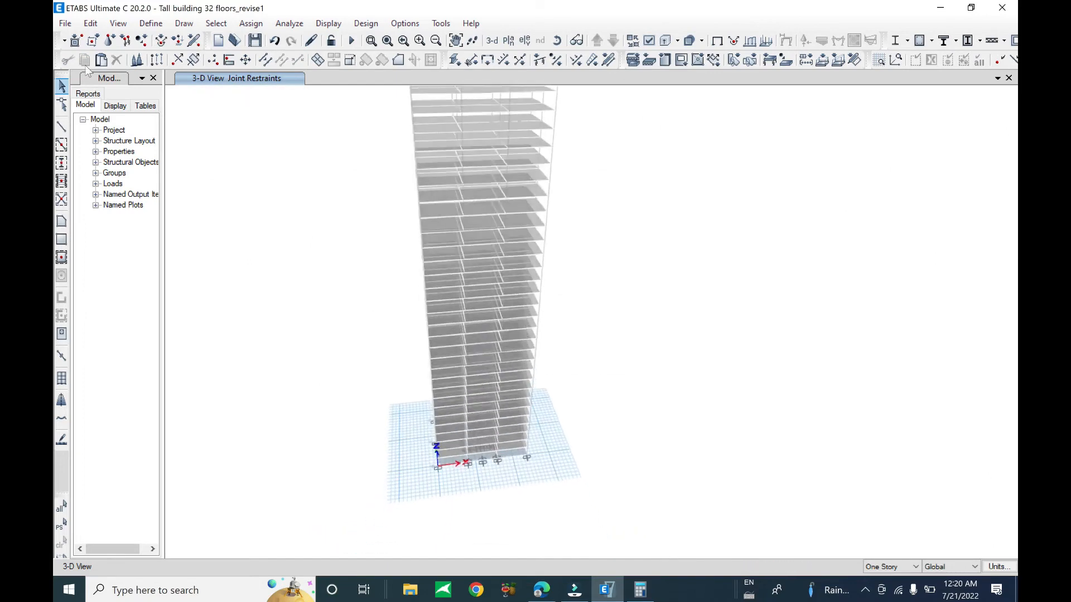
click(59, 22)
click(103, 94)
Step: Turn on the display of columns, beams, walls and openings in the 3D view
middle_drag(644, 246, 647, 284)
right_click(661, 149)
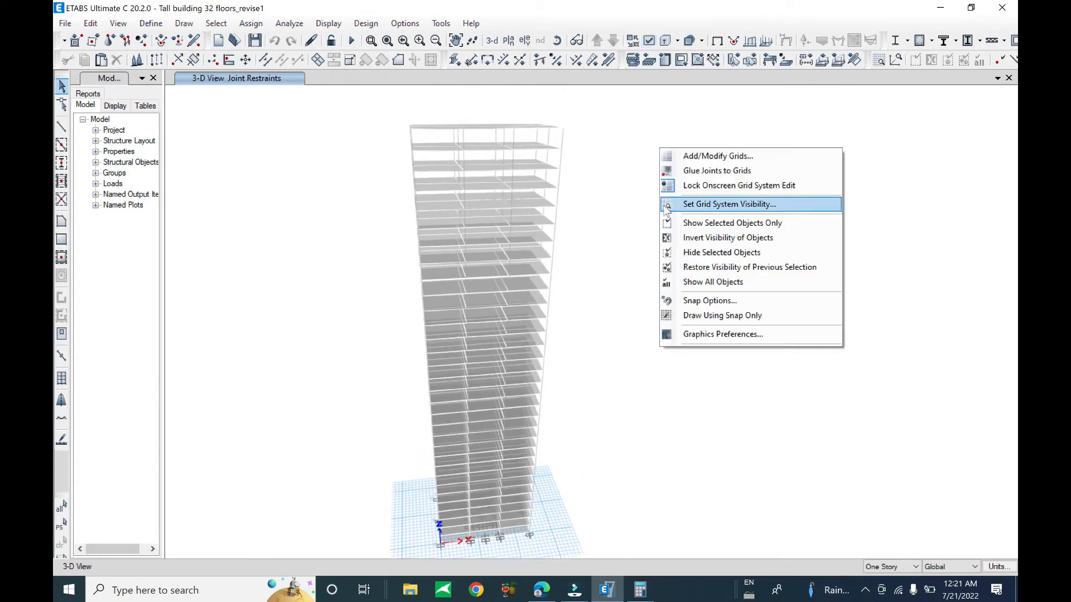
click(621, 95)
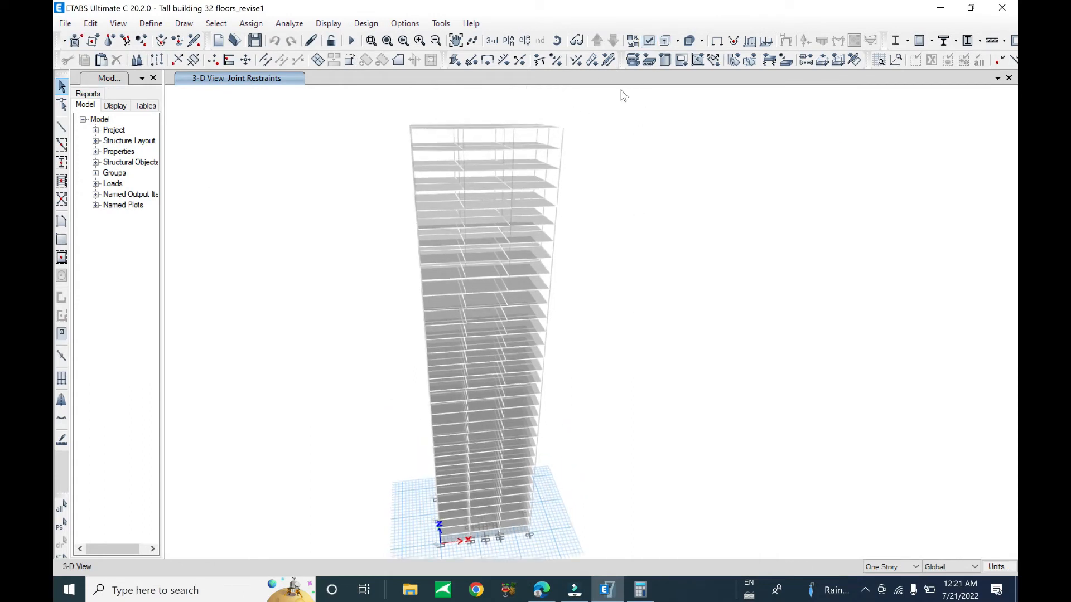
click(649, 39)
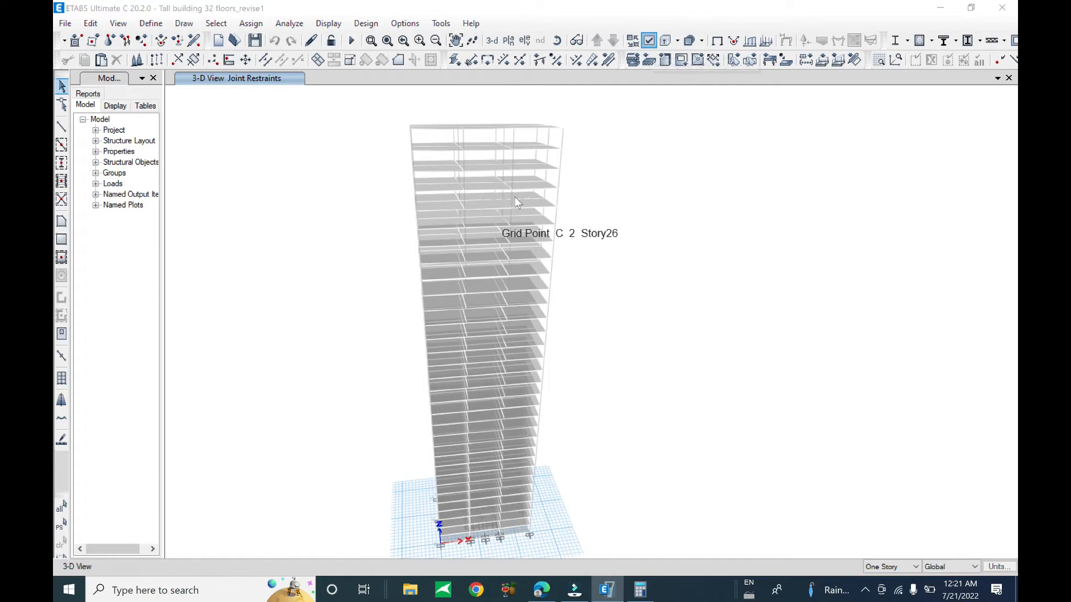
click(174, 201)
click(166, 215)
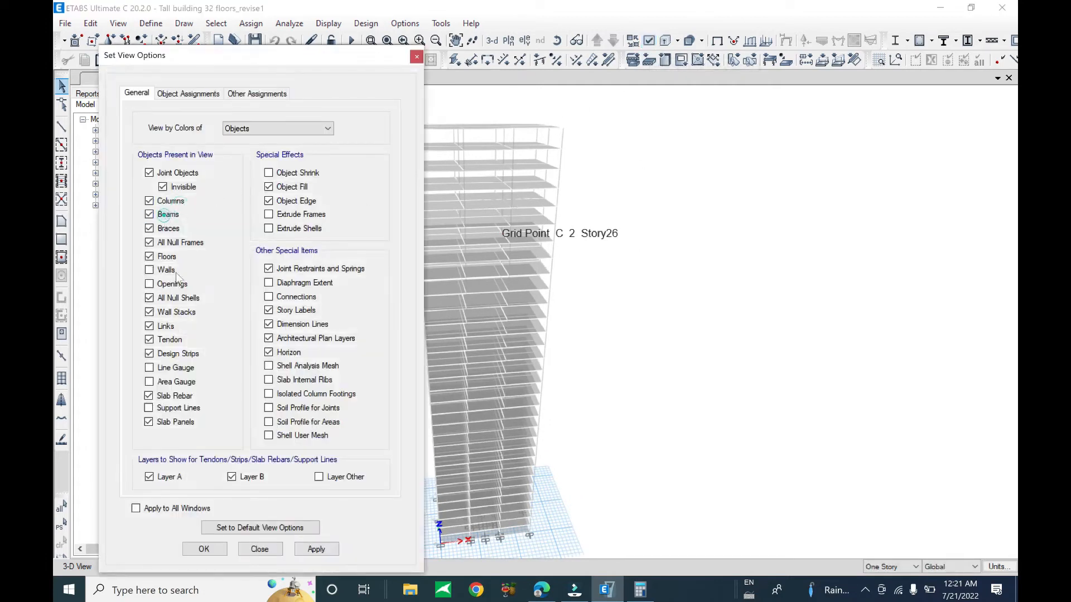
click(167, 284)
click(202, 551)
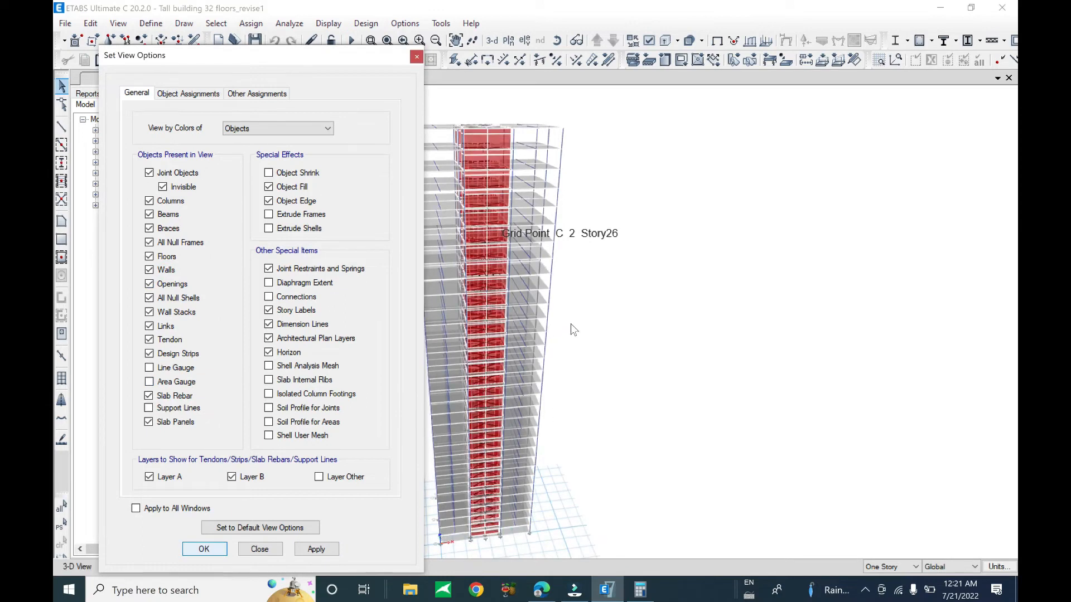
Step: Inspect the core walls near the roof and restore the display of all objects
shift+middle_drag(555, 225, 537, 260)
scroll(503, 190, up, 5)
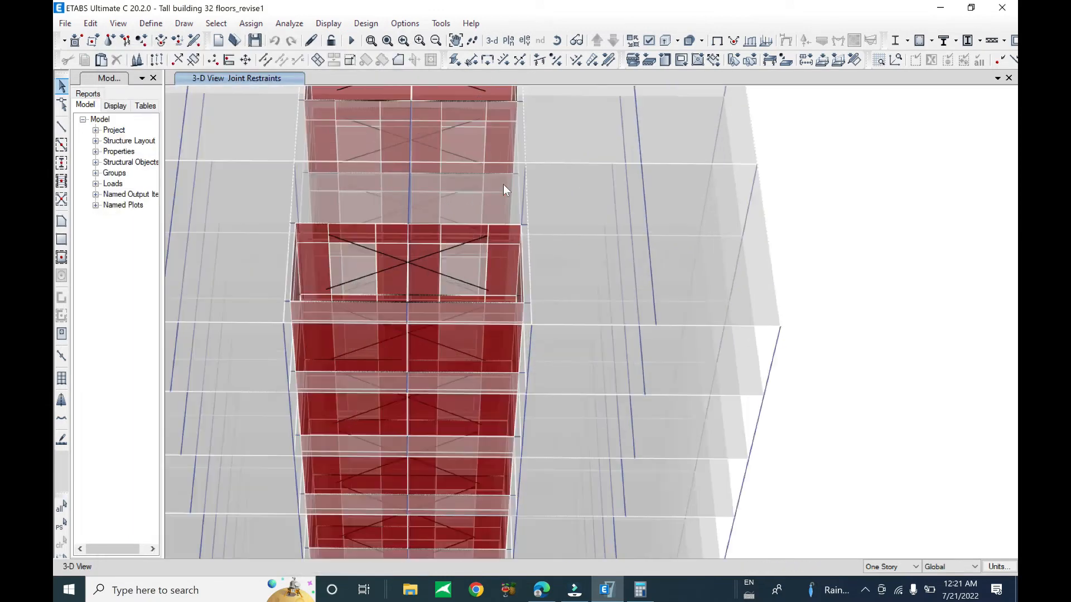
shift+middle_drag(452, 216, 458, 248)
scroll(459, 253, down, 3)
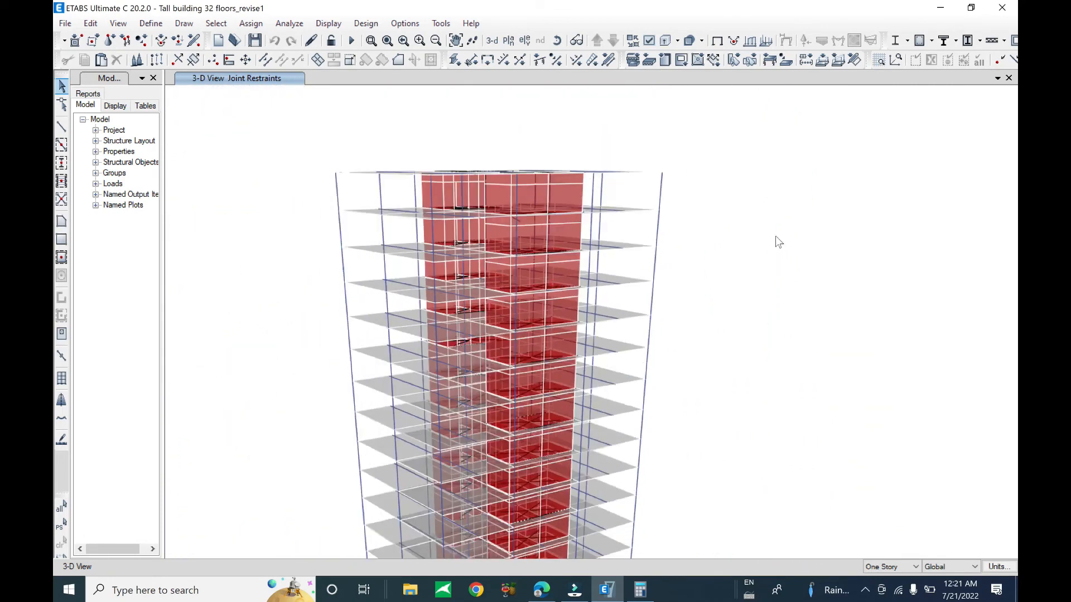
right_click(766, 251)
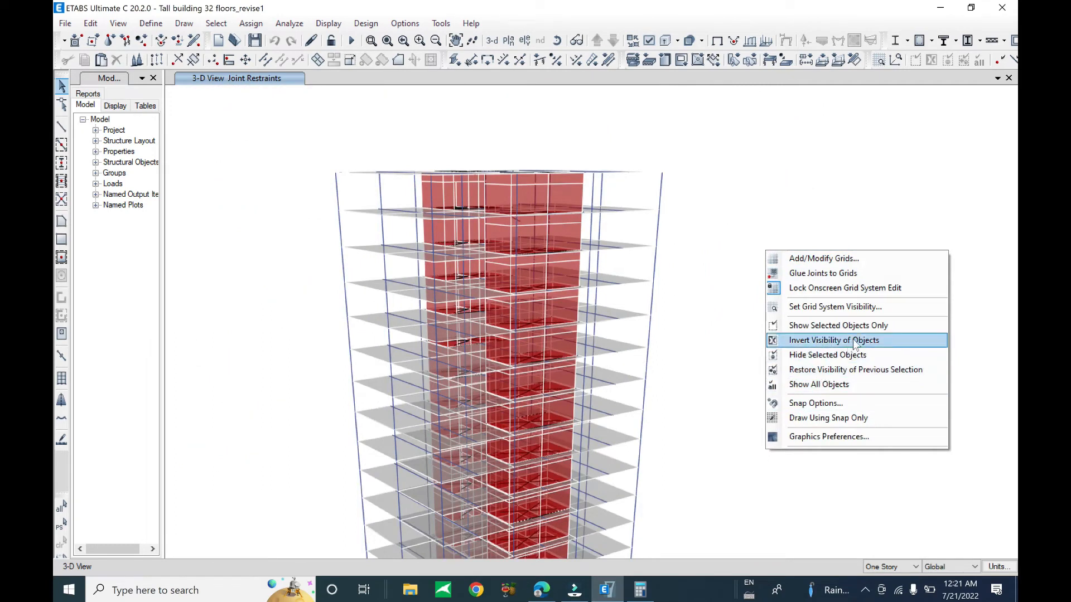
click(832, 384)
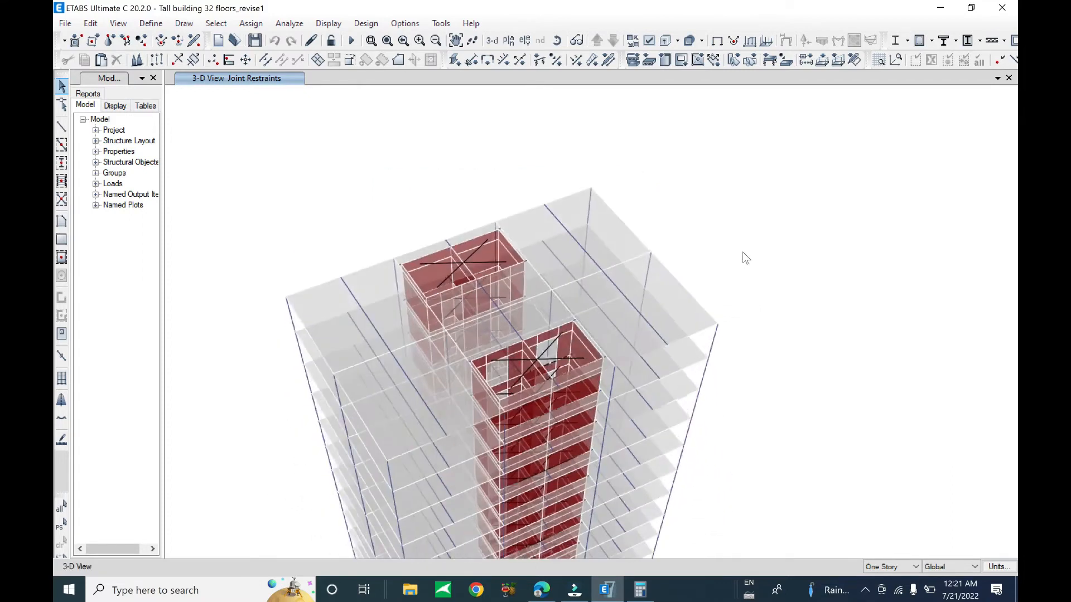
Step: Try to display the frames and shells as extruded solids in the 3D view
click(648, 40)
click(294, 229)
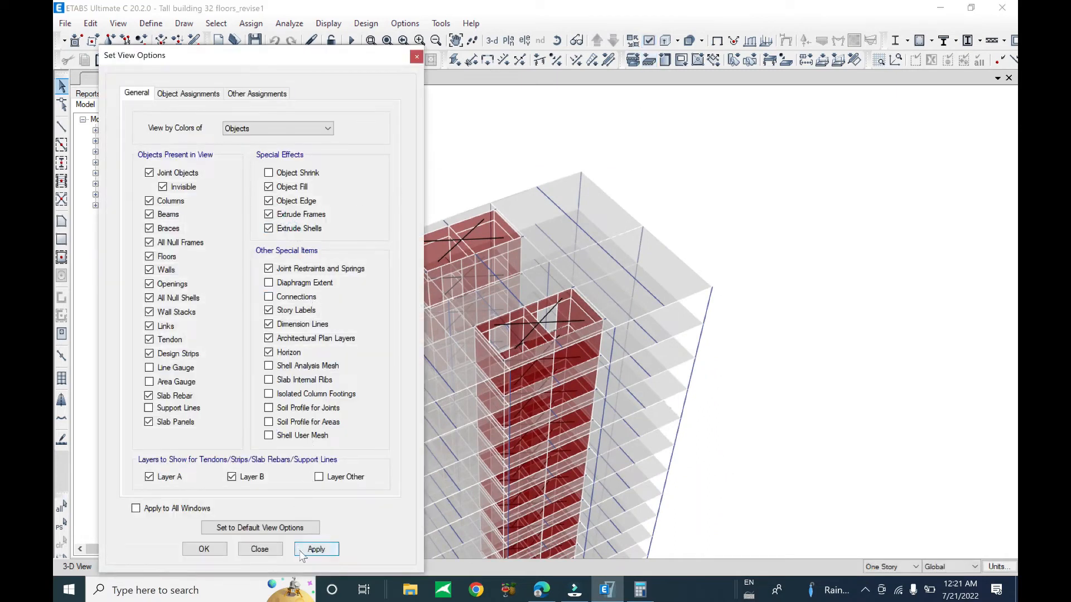
click(246, 551)
middle_drag(792, 389, 860, 330)
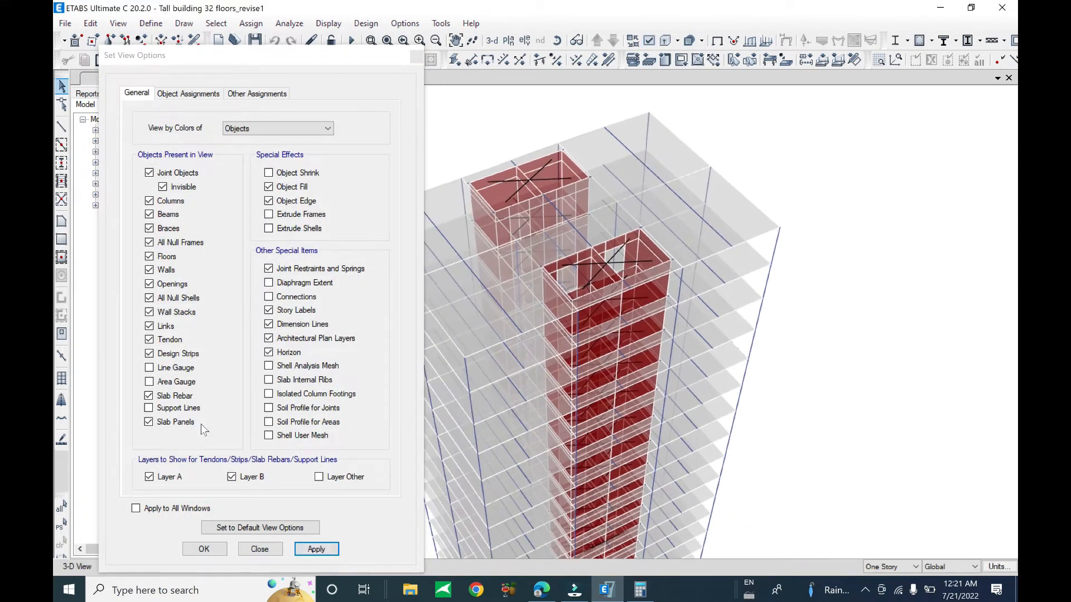
Step: Clear the display of assigns from the 3D view
click(250, 23)
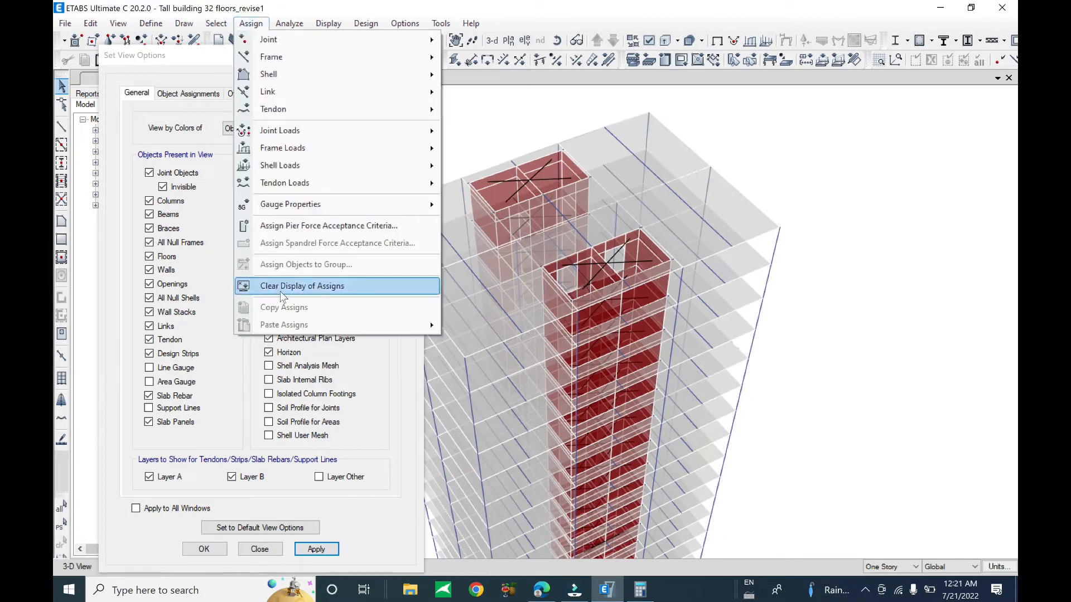
click(184, 22)
click(215, 23)
click(251, 23)
click(315, 286)
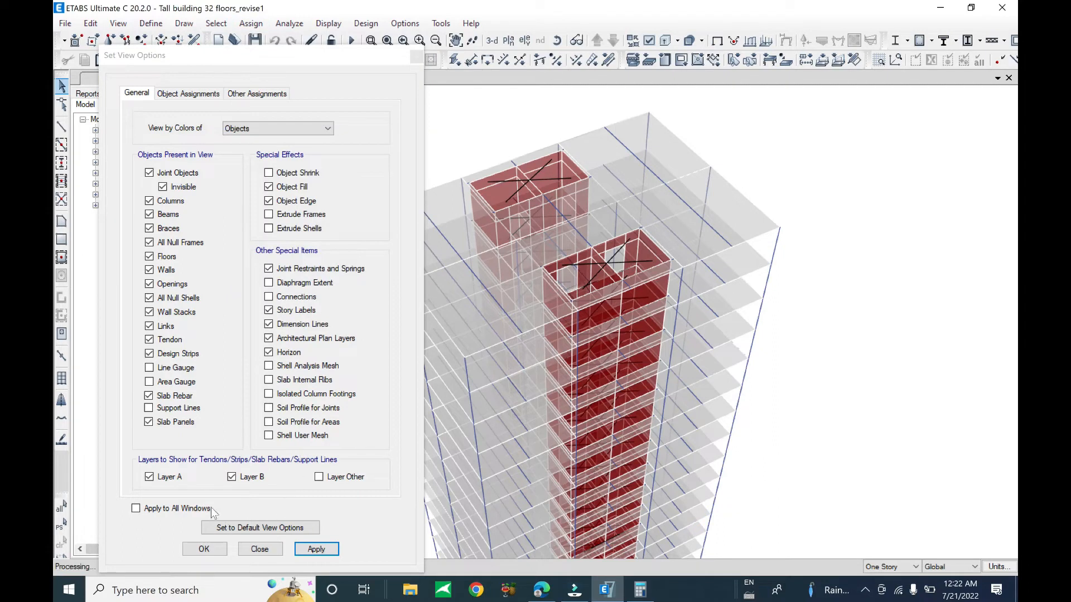
click(254, 23)
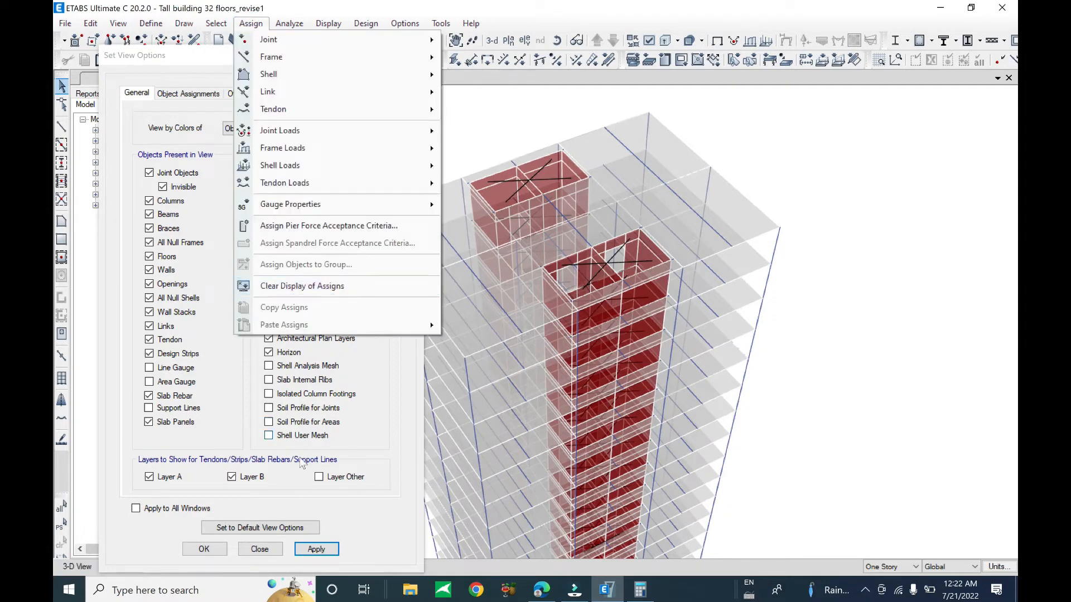
Step: Display extruded frames and extruded shells, applying the view options to all windows
click(284, 512)
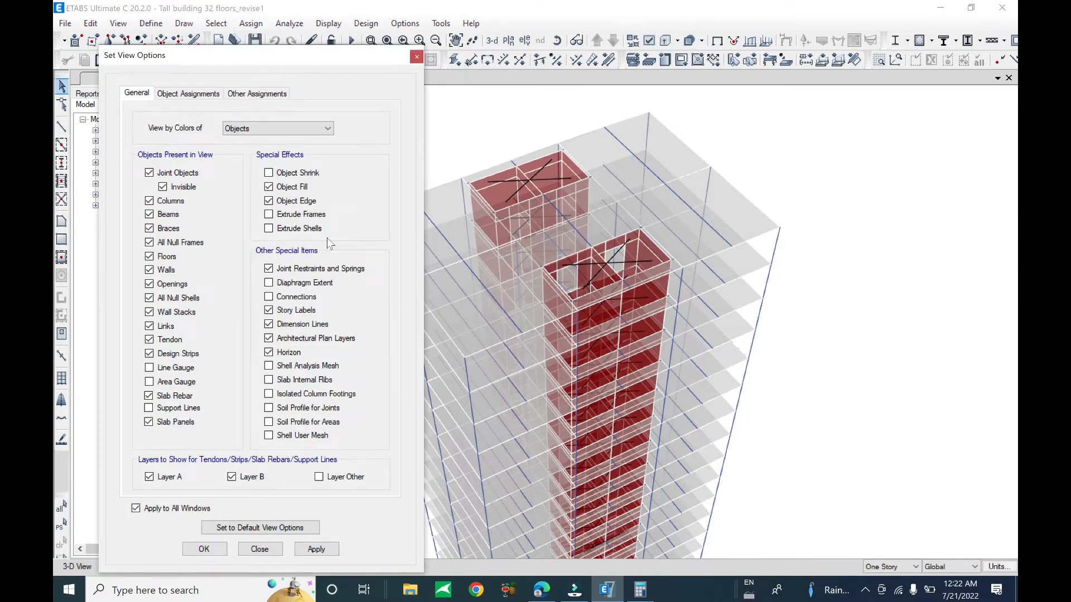
click(319, 217)
click(309, 226)
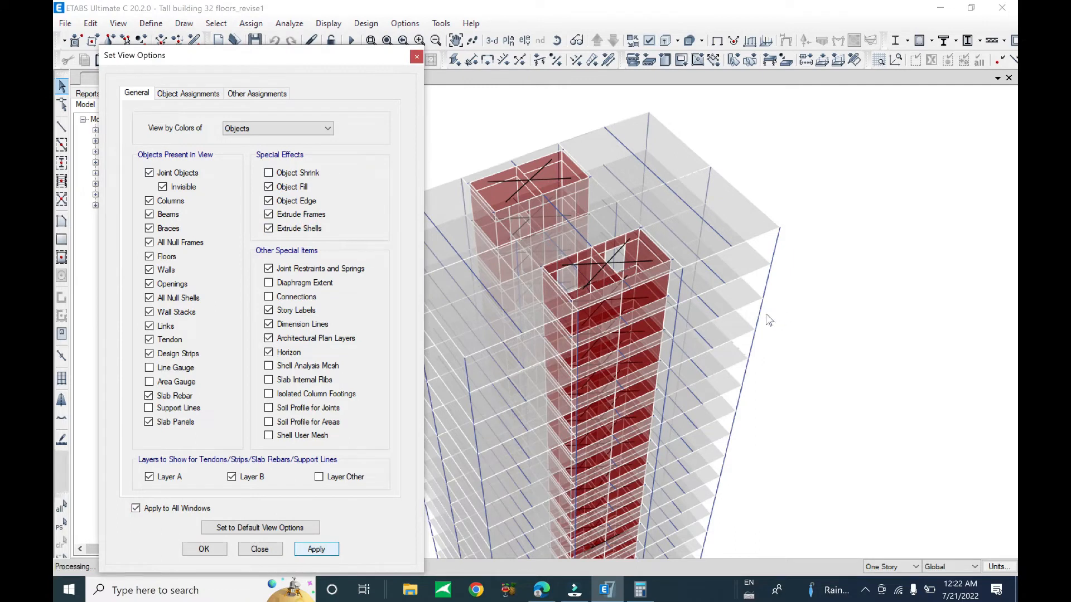
Step: Examine the extruded beams, columns and core walls from the roof down to the base, and close the view options
scroll(730, 240, up, 5)
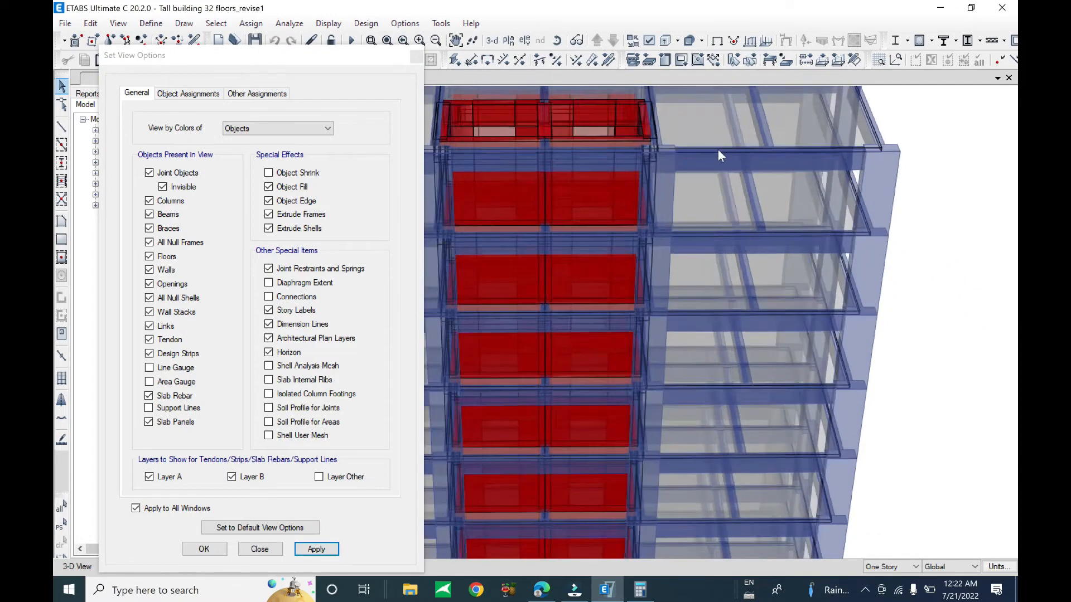
shift+middle_drag(718, 150, 751, 147)
middle_drag(706, 245, 674, 446)
shift+middle_drag(768, 313, 628, 339)
scroll(793, 277, up, 3)
shift+middle_drag(710, 288, 717, 274)
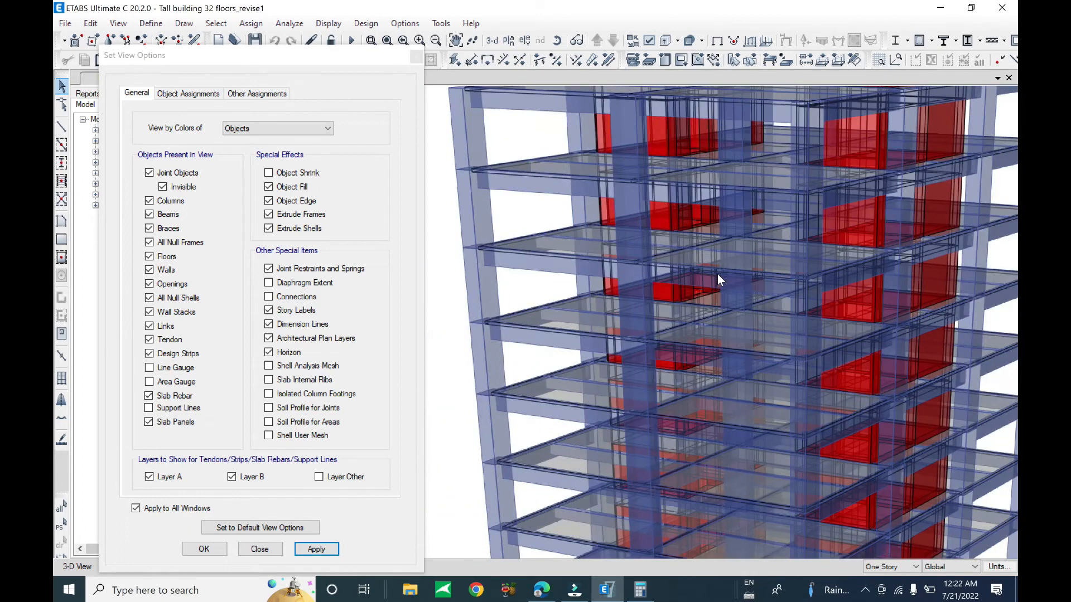
scroll(681, 286, down, 4)
shift+middle_drag(859, 409, 718, 435)
scroll(654, 520, up, 5)
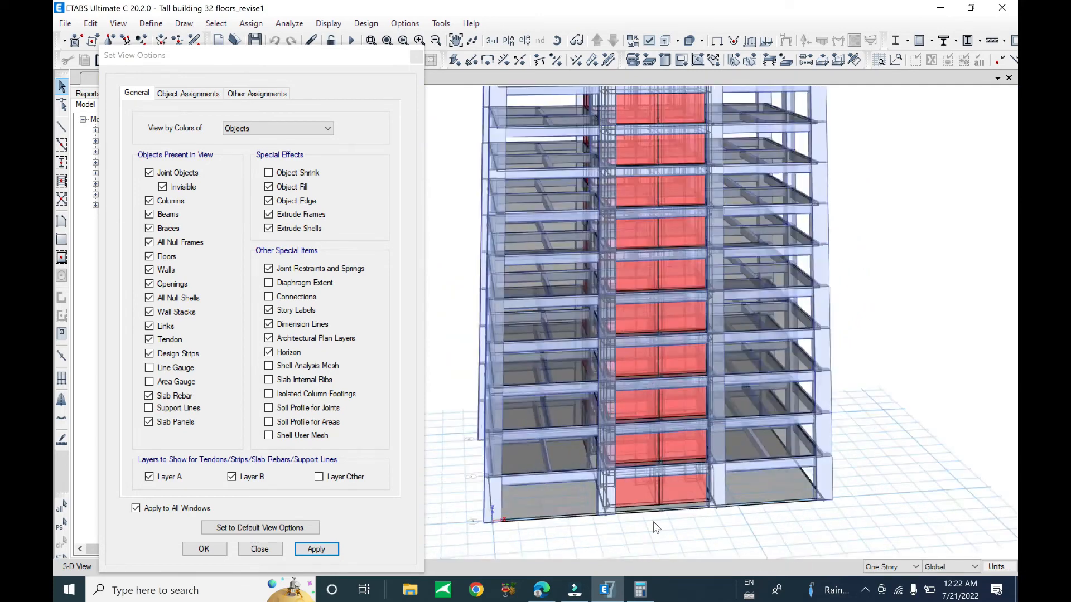
scroll(632, 506, up, 1)
scroll(631, 506, down, 3)
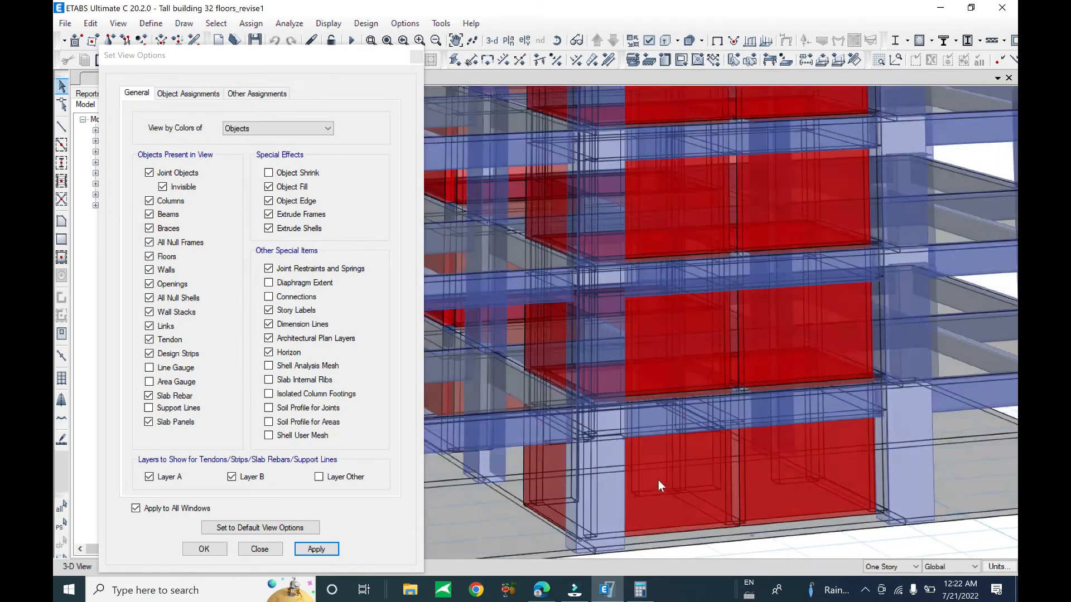
shift+middle_drag(638, 402, 504, 355)
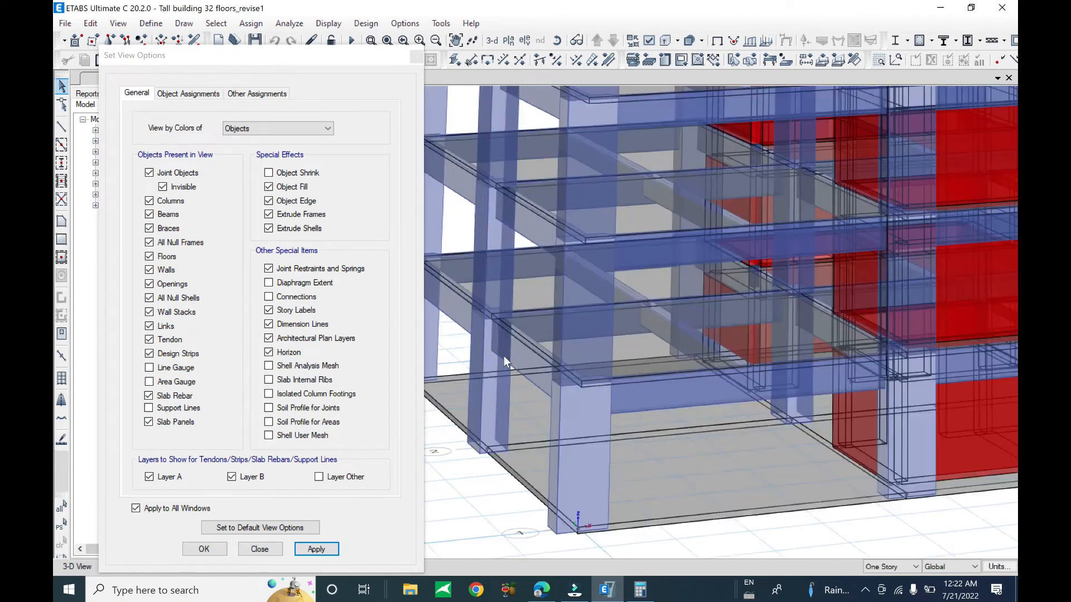
click(416, 56)
shift+middle_drag(615, 354, 537, 336)
scroll(428, 326, down, 3)
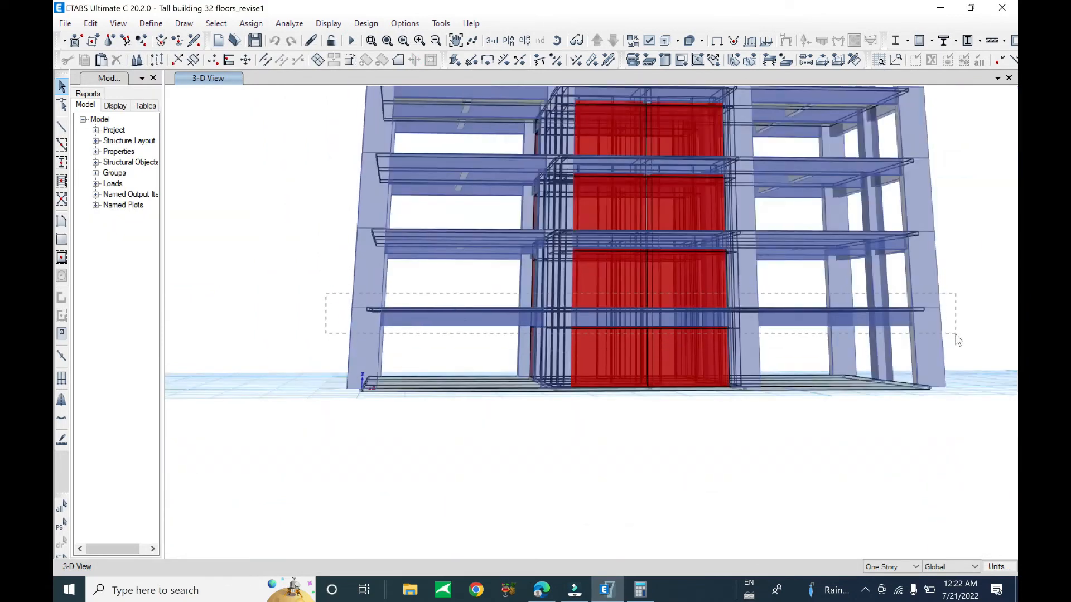
drag(963, 336, 964, 335)
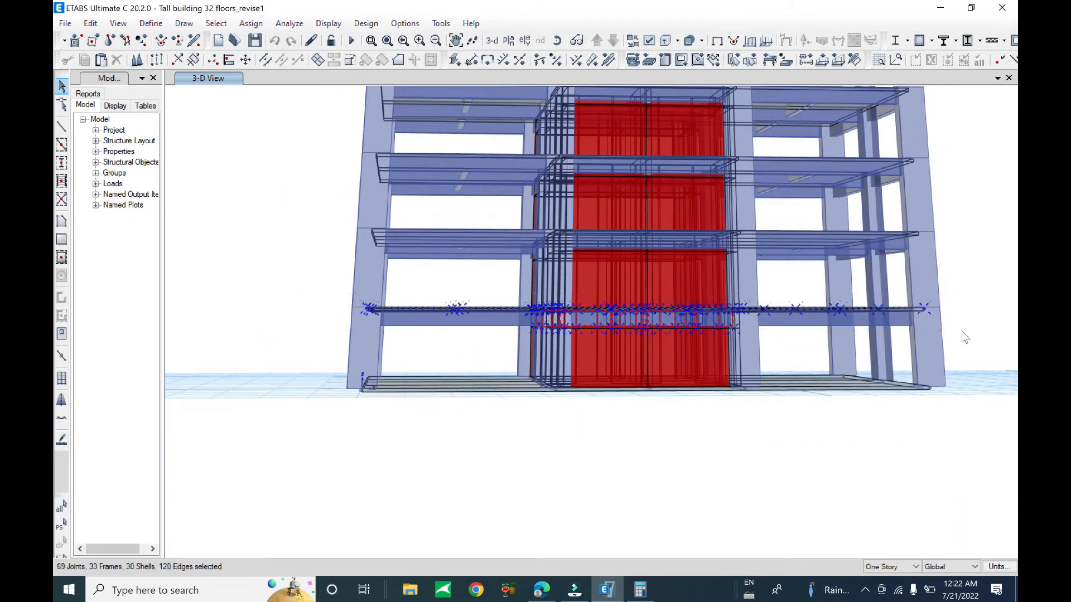
shift+middle_drag(468, 352, 505, 379)
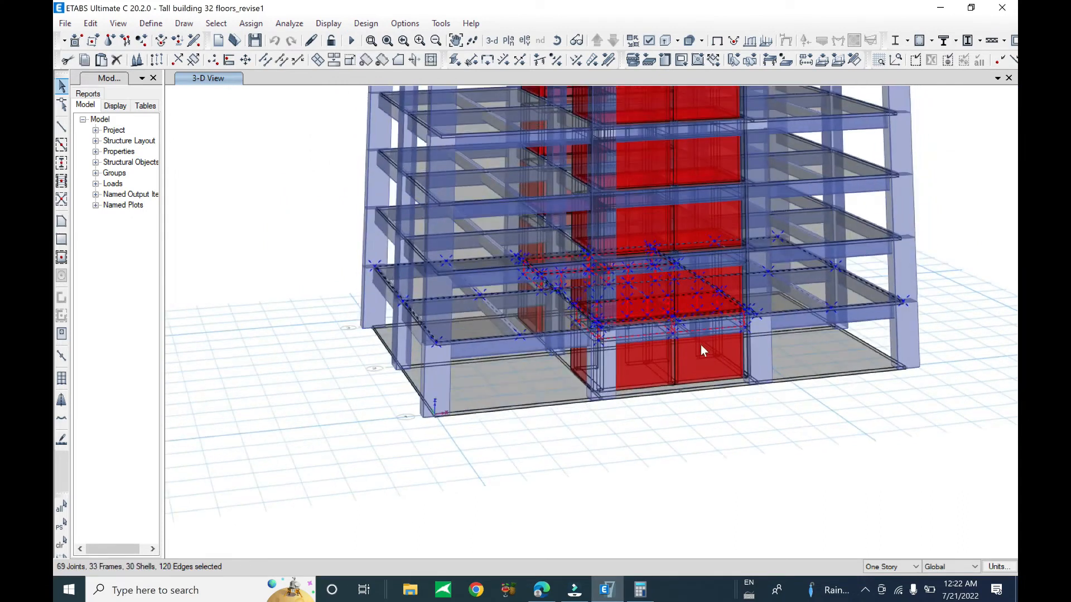
scroll(702, 346, up, 2)
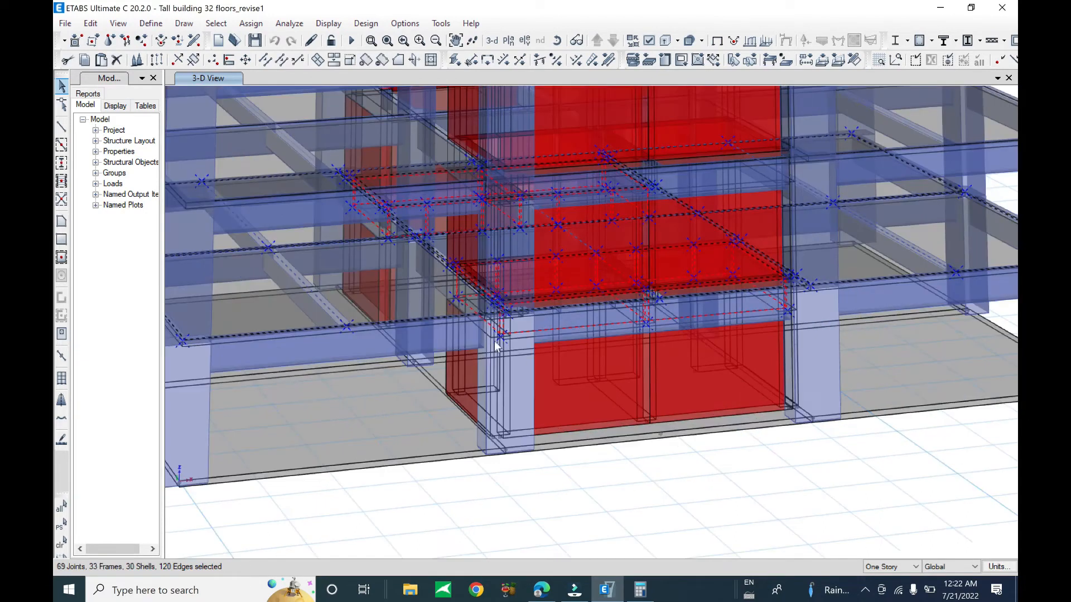
key(Escape)
Step: Select the first-story slabs and beams in the two outer bays on either side of the core walls
shift+middle_drag(529, 365, 517, 363)
scroll(532, 334, down, 2)
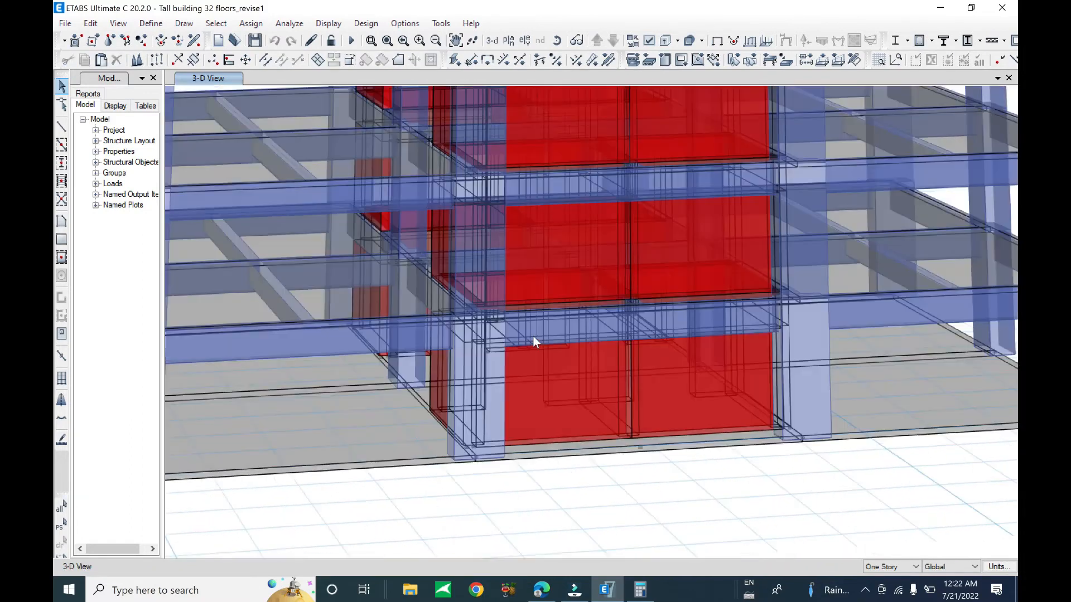
scroll(496, 353, down, 3)
mouse_move(351, 339)
shift+middle_down()
mouse_move(342, 316)
mouse_move(350, 322)
shift+middle_up()
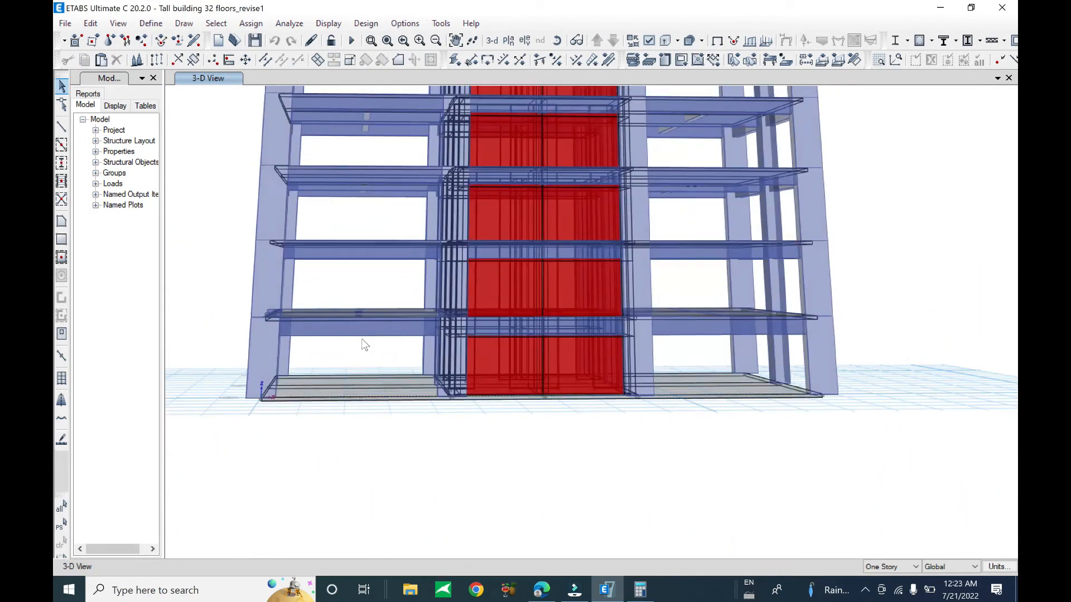
drag(327, 292, 327, 293)
shift+middle_drag(719, 342, 698, 349)
drag(667, 292, 668, 305)
Step: Add the first-story slabs and beams in the gap between the two wall cores to the selection, on both sides of the middle column
shift+middle_drag(520, 340, 719, 343)
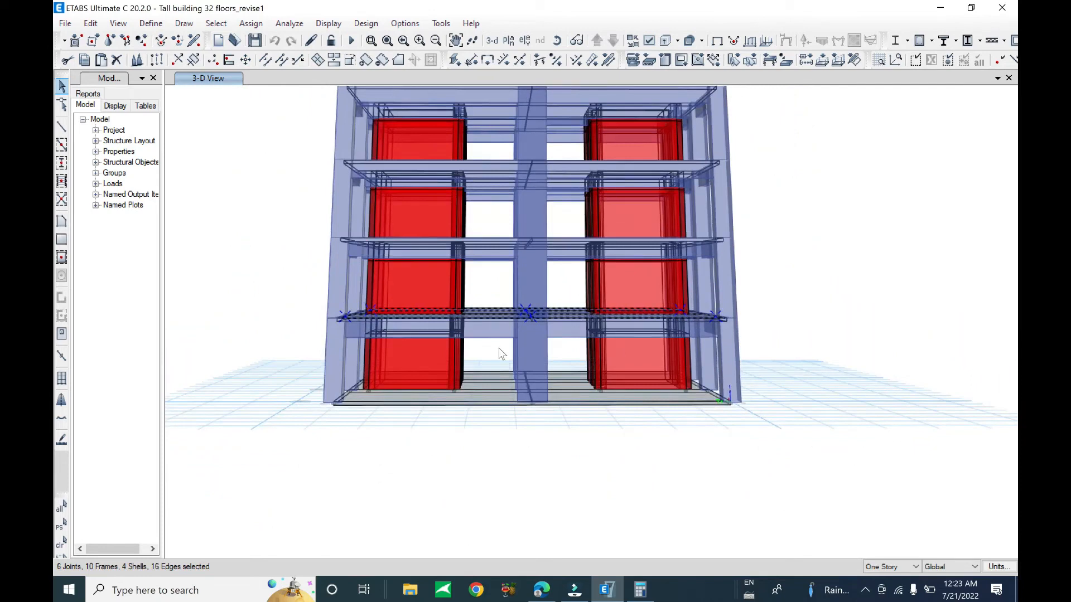
click(490, 301)
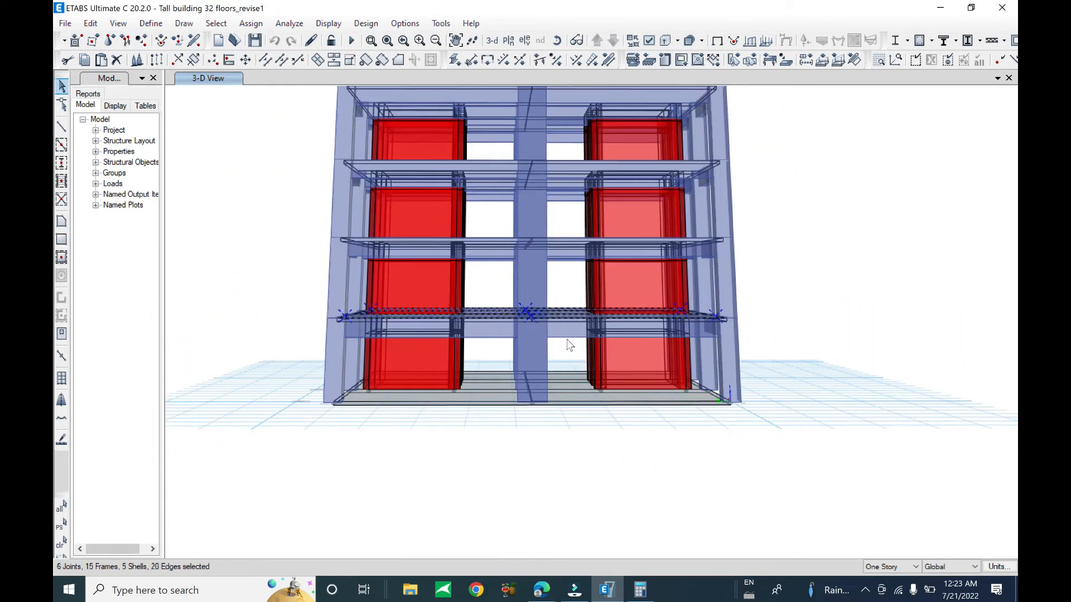
scroll(570, 352, up, 3)
drag(570, 352, 575, 299)
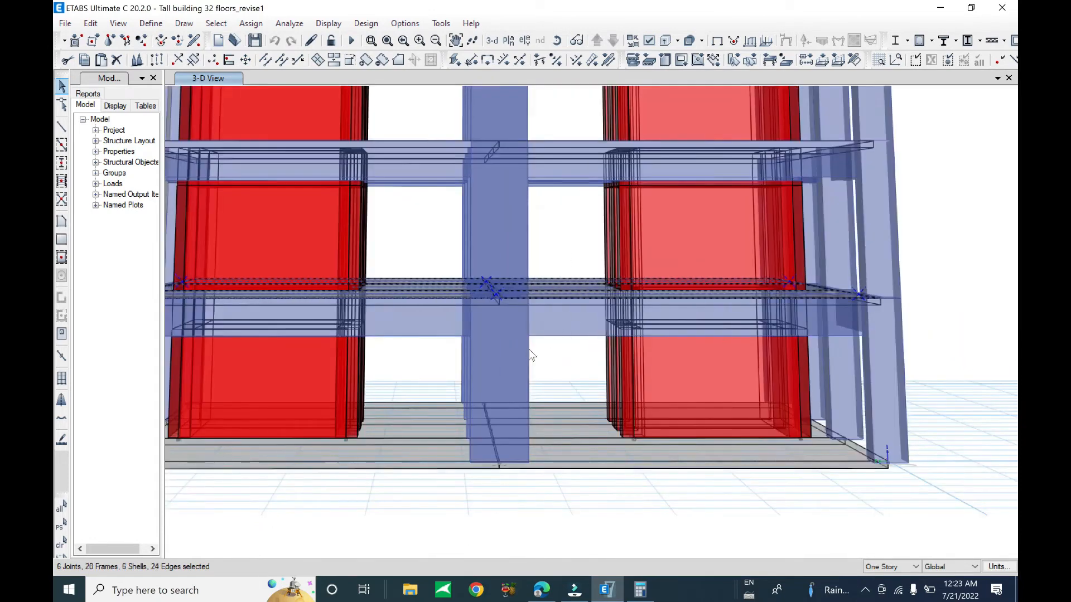
scroll(529, 350, down, 3)
shift+middle_drag(766, 379, 557, 362)
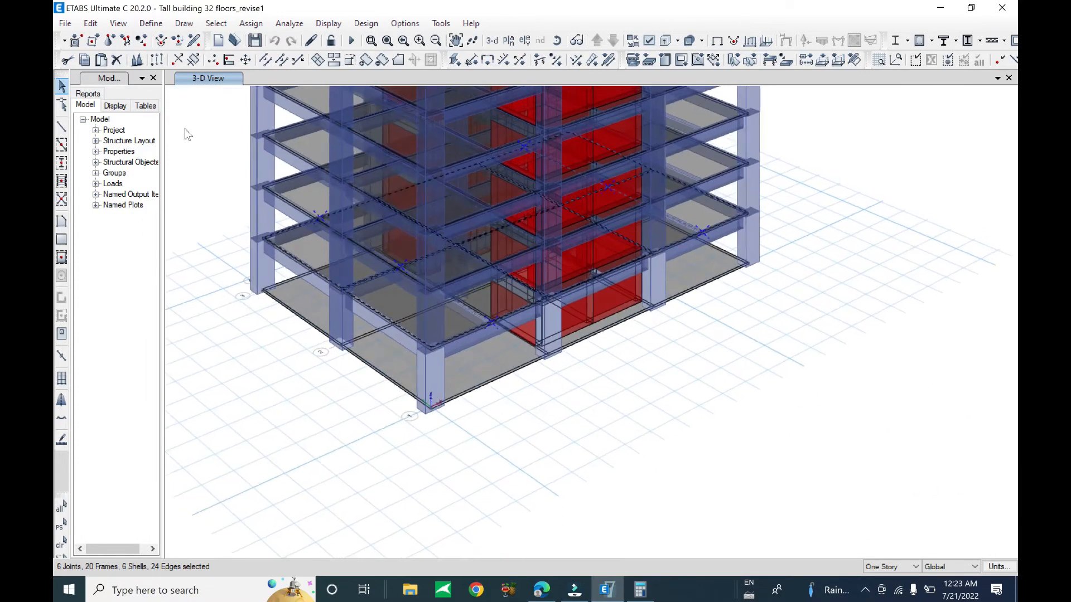
Step: Replicate the selected first-story slabs and beams to the Base story, keeping the originals
click(91, 23)
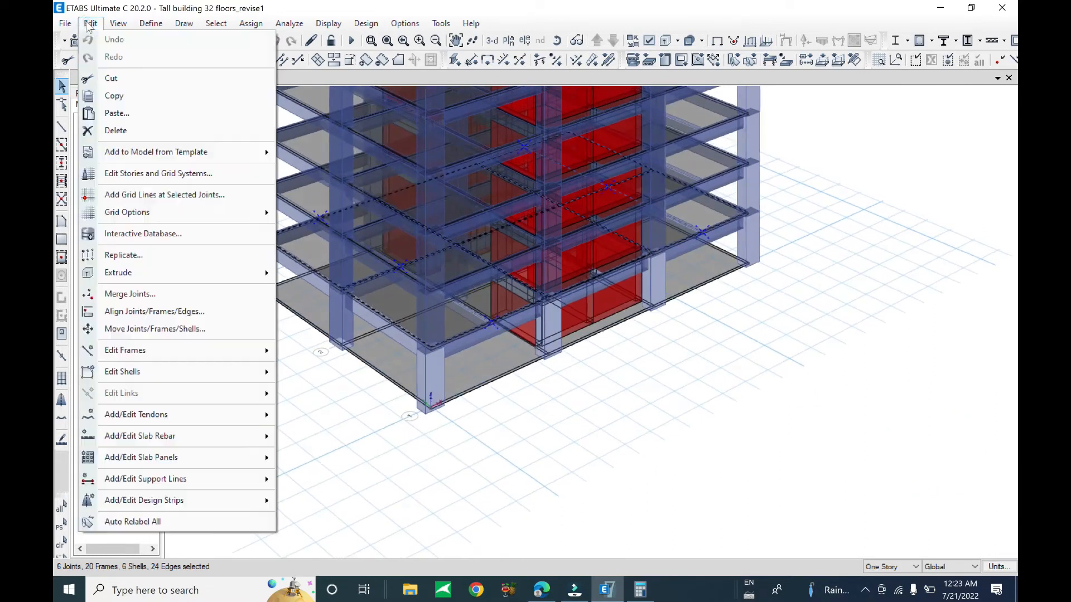
click(163, 258)
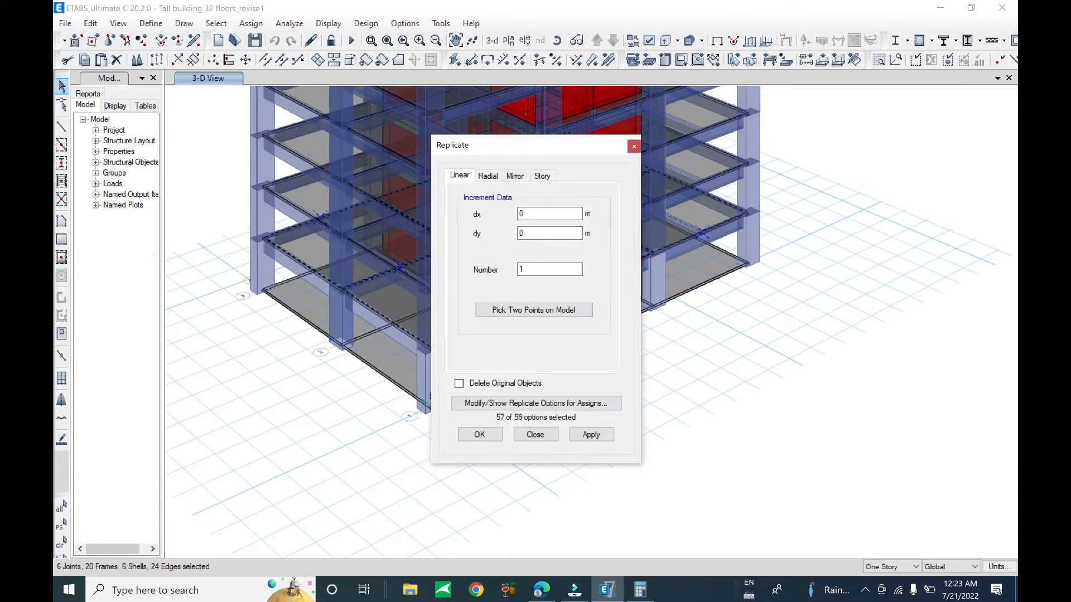
click(542, 177)
scroll(578, 236, down, 7)
click(502, 321)
click(590, 434)
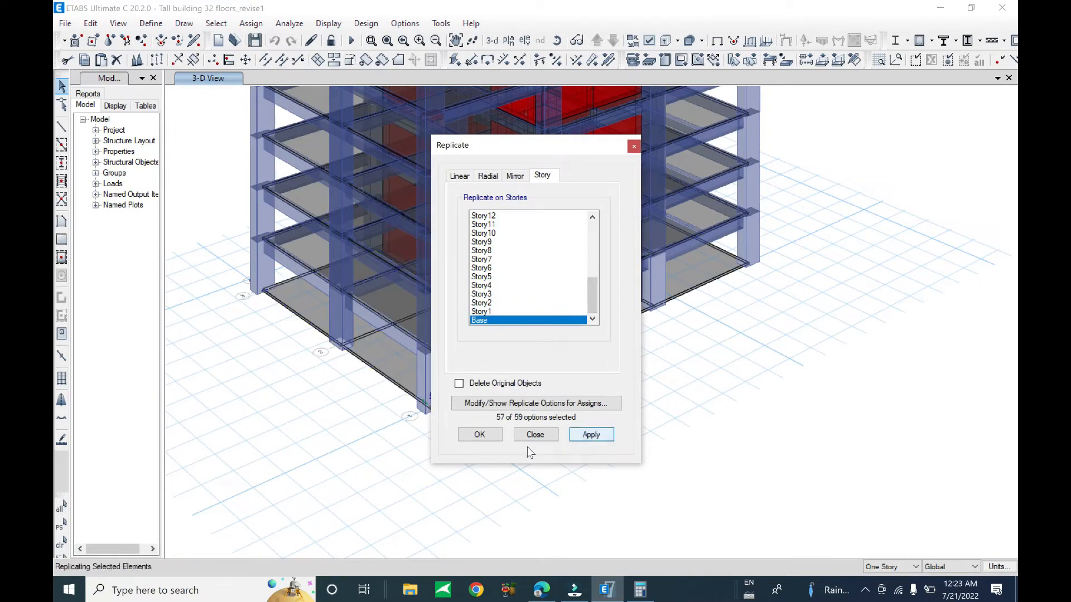
click(490, 434)
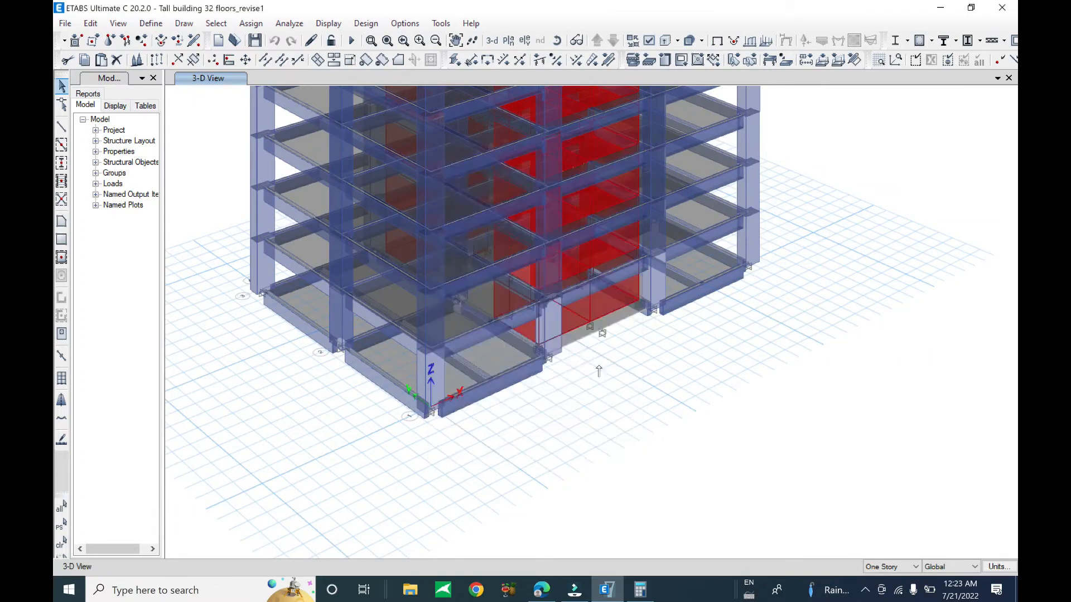
Step: Select the Base edge beam on grid line 1 between the corner column and the column at grid B
scroll(595, 365, up, 3)
shift+middle_drag(631, 396, 657, 402)
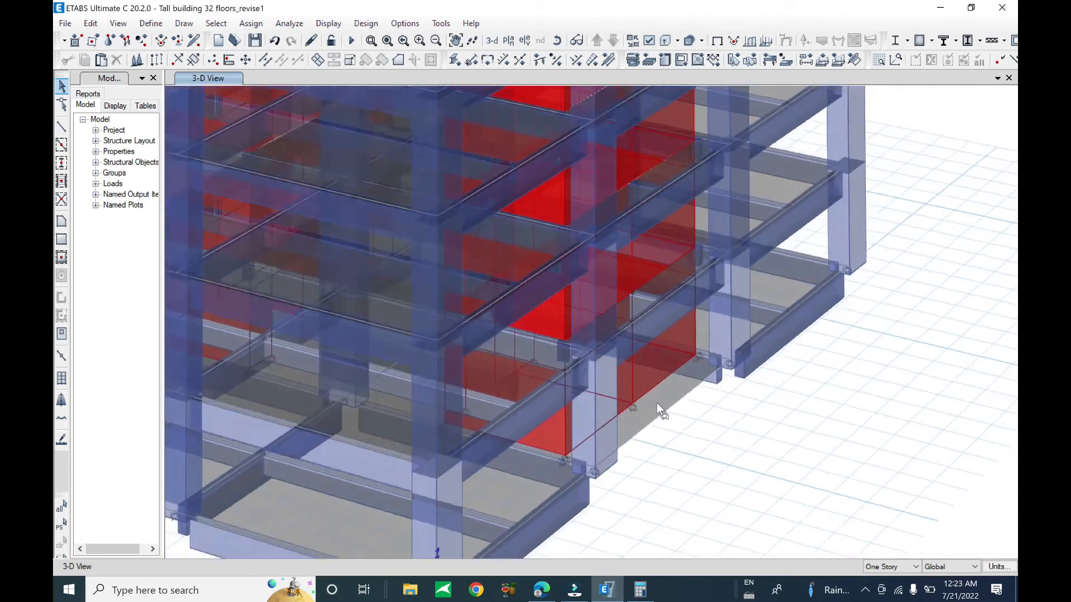
scroll(658, 279, up, 3)
scroll(658, 279, up, 2)
click(649, 296)
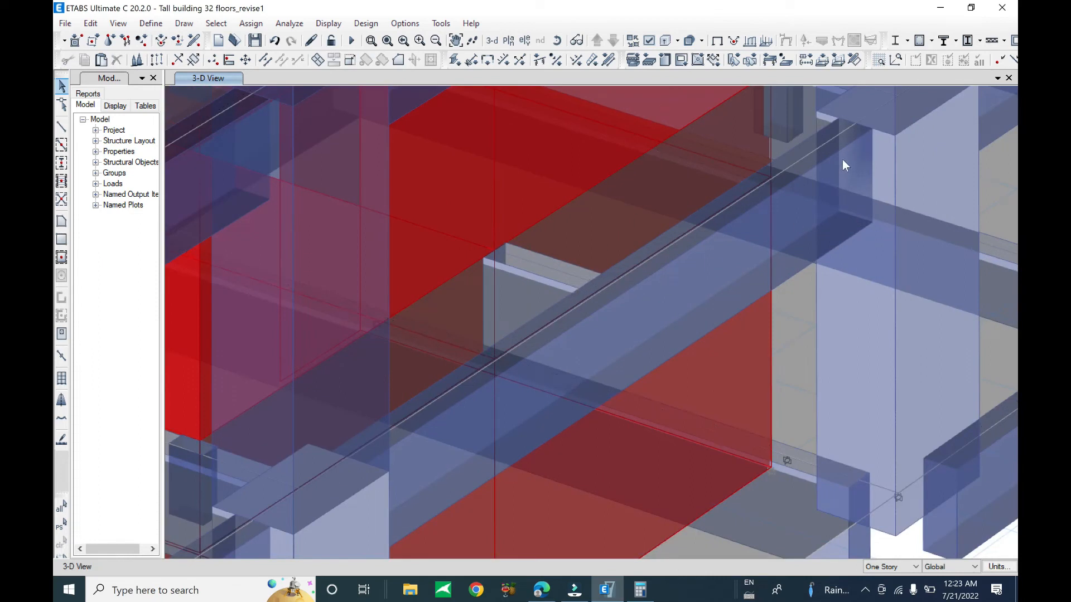
scroll(657, 231, down, 3)
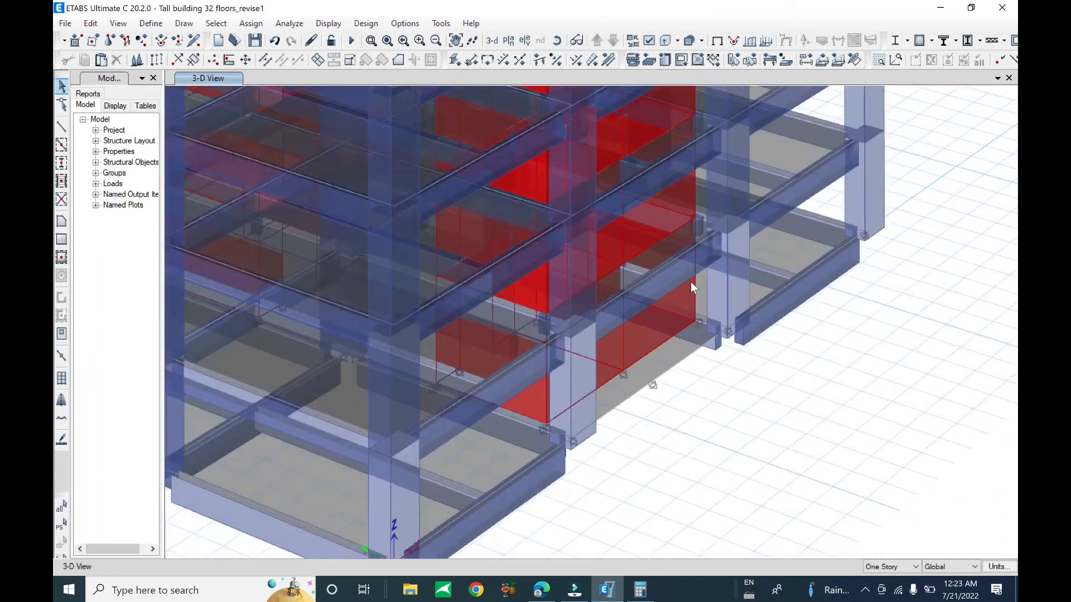
scroll(628, 411, down, 4)
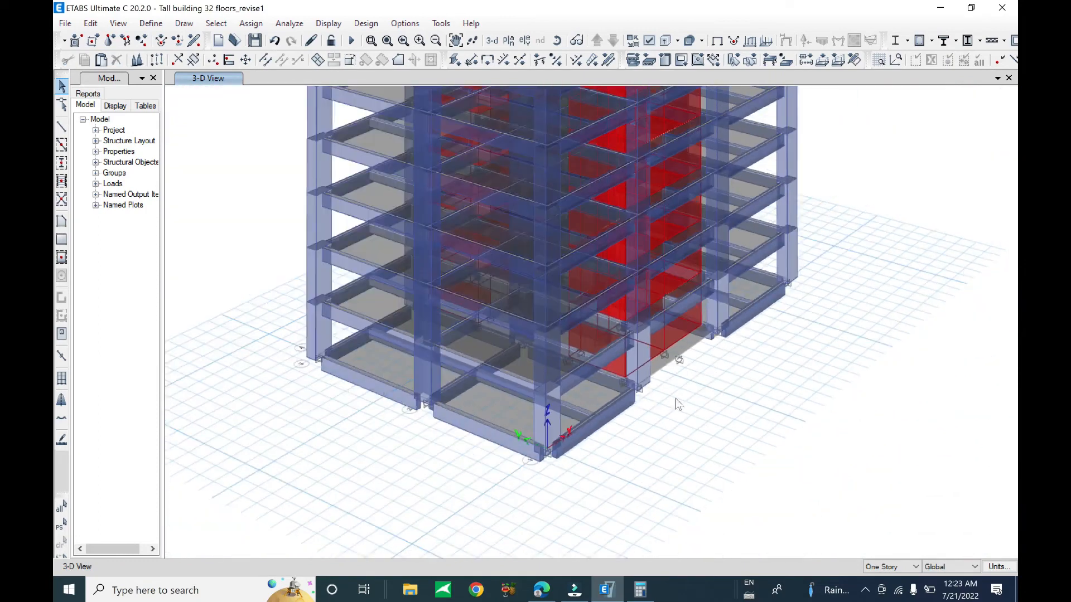
shift+middle_drag(864, 369, 543, 414)
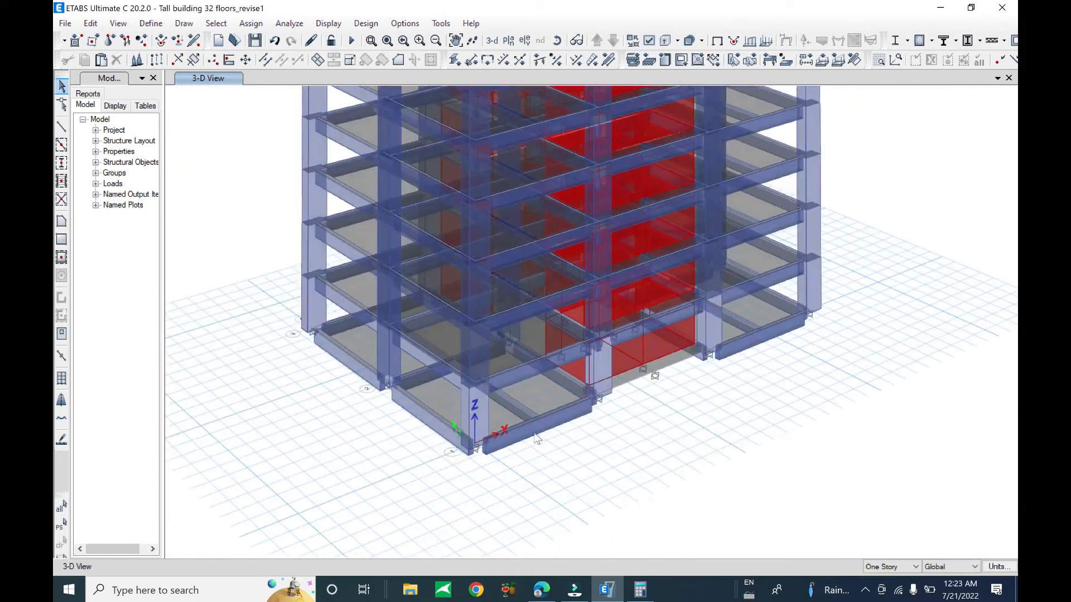
scroll(530, 431, up, 4)
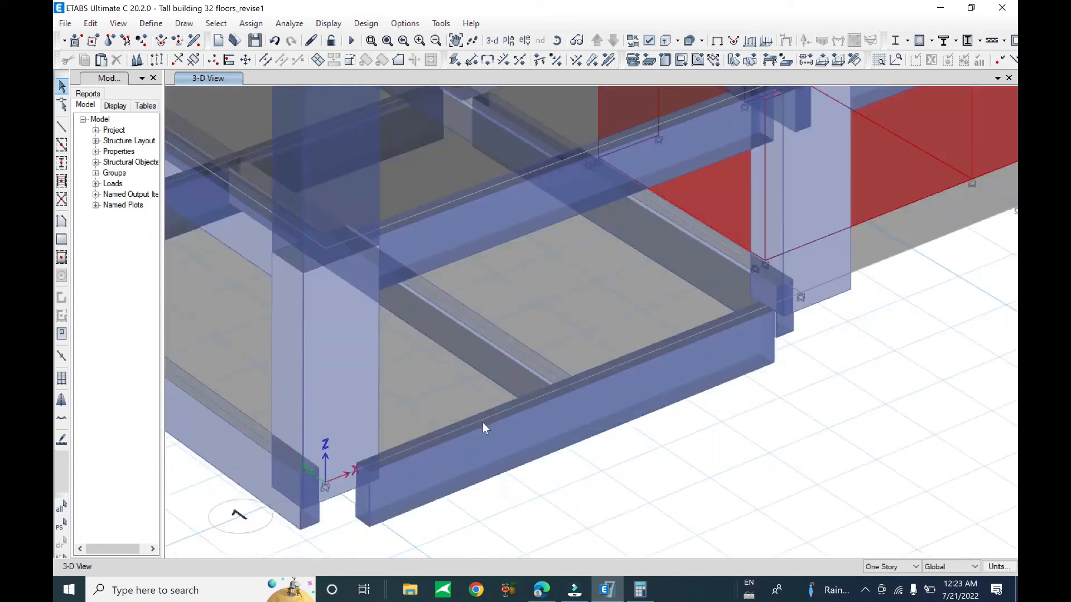
click(421, 442)
scroll(617, 443, down, 4)
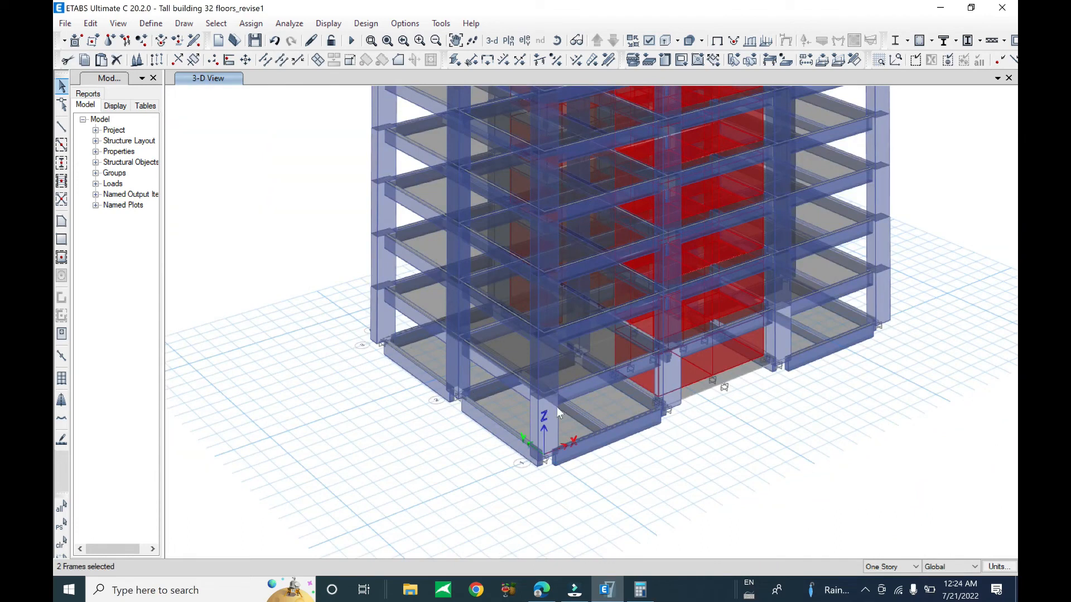
Step: Replicate the selected beam once into the adjoining bay with a linear offset of dx 8 m and dy 0, keeping the original
click(91, 23)
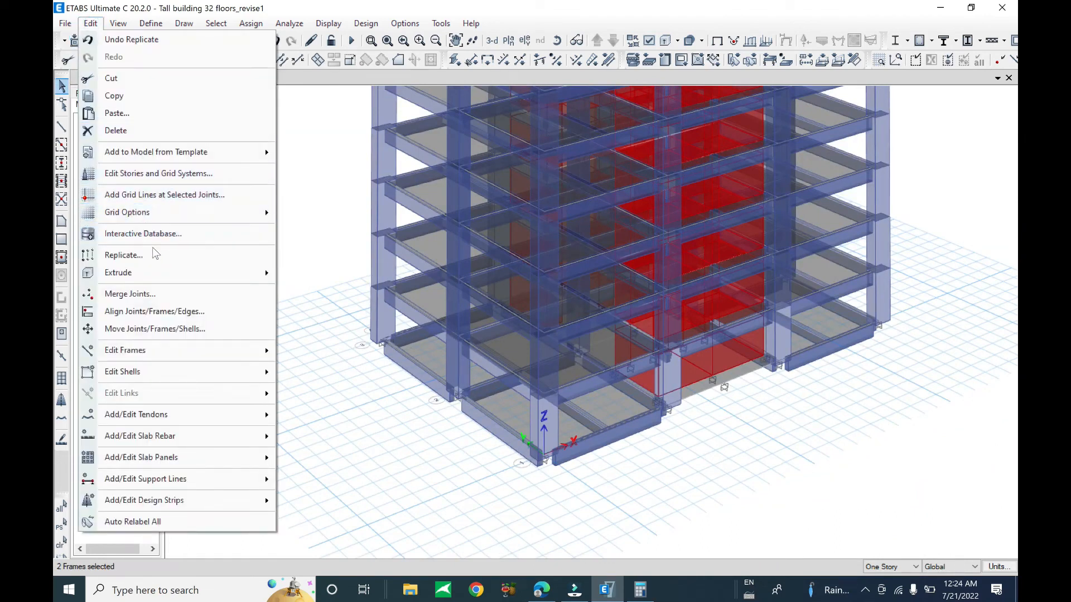
click(124, 255)
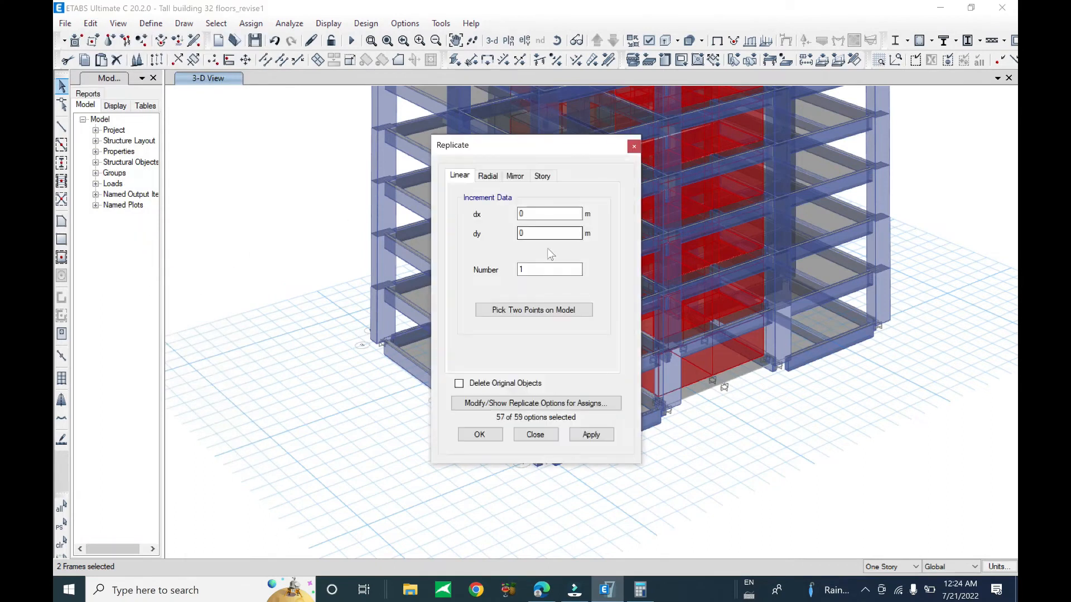
drag(577, 149, 398, 172)
click(543, 456)
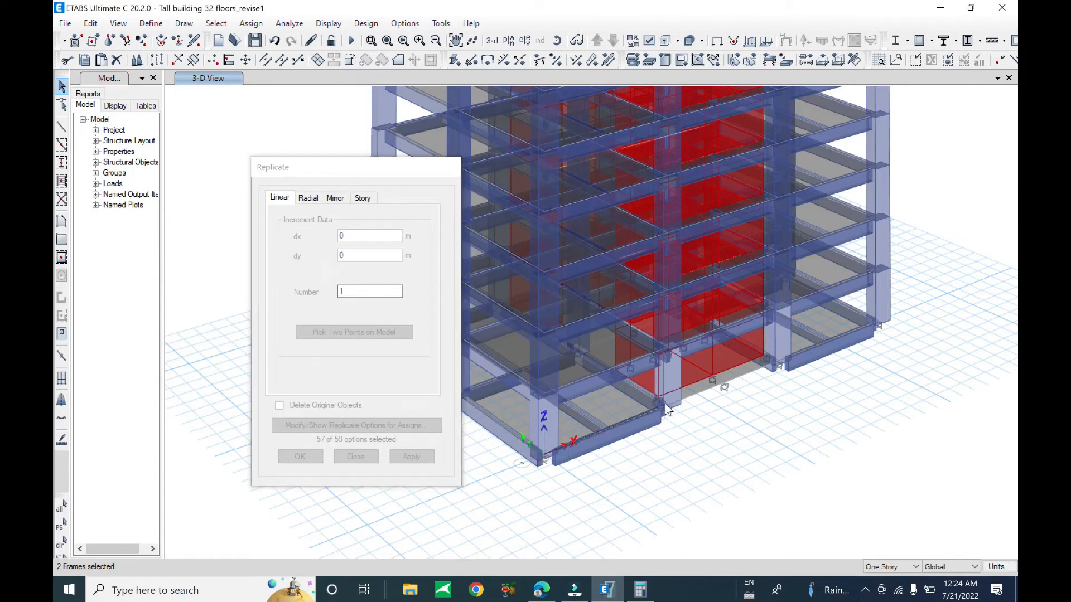
scroll(652, 405, up, 2)
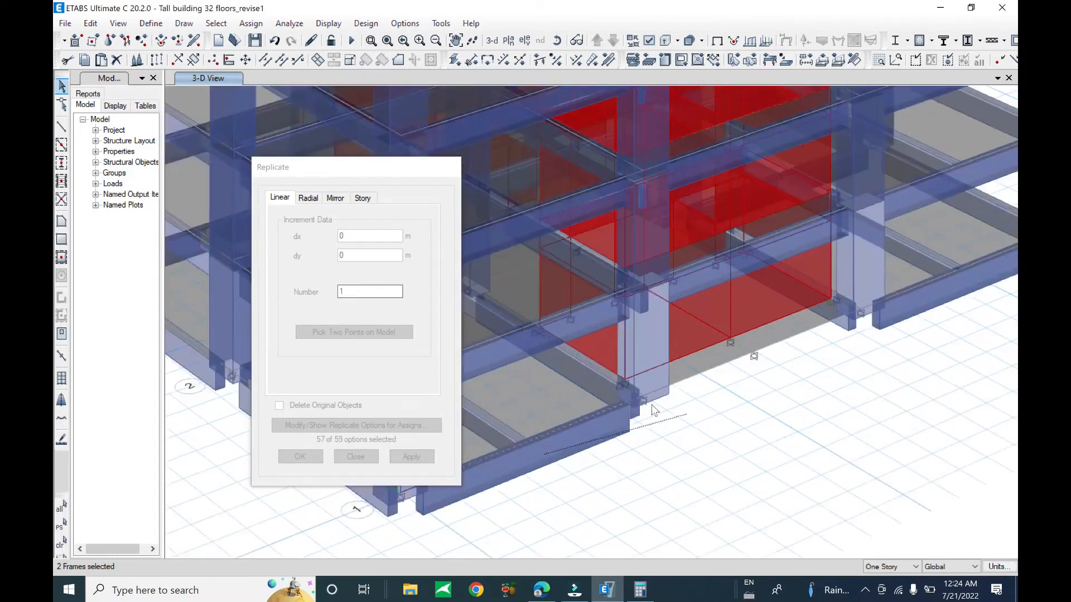
scroll(647, 399, up, 3)
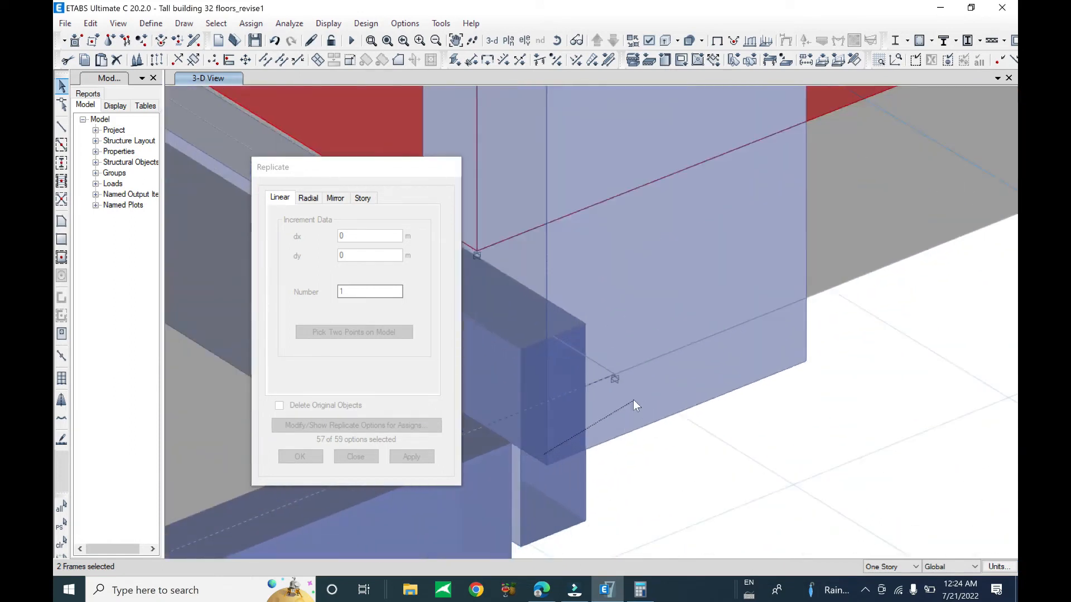
click(613, 375)
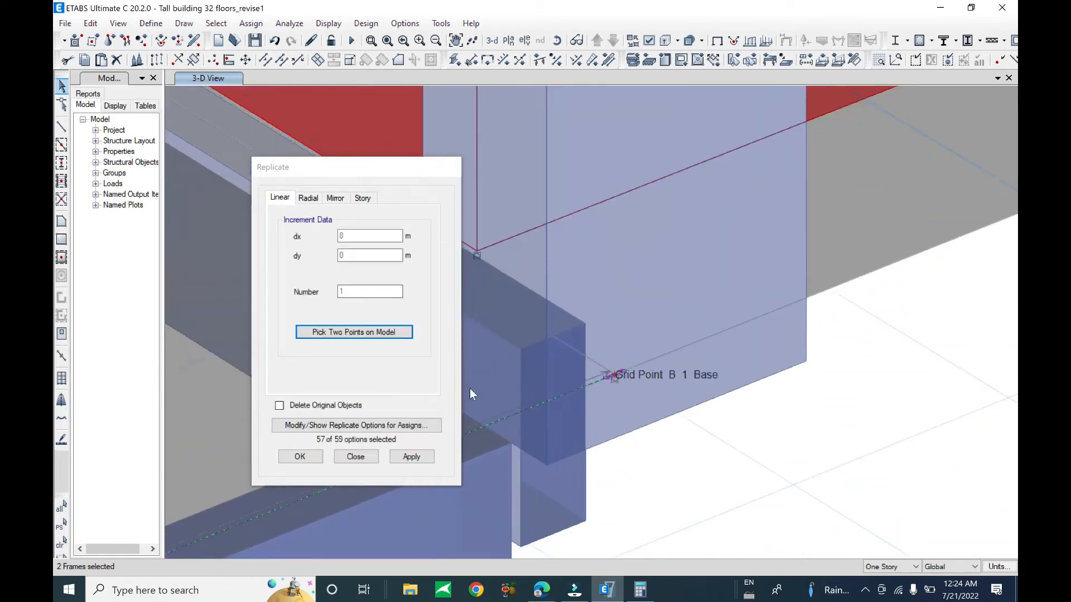
click(412, 457)
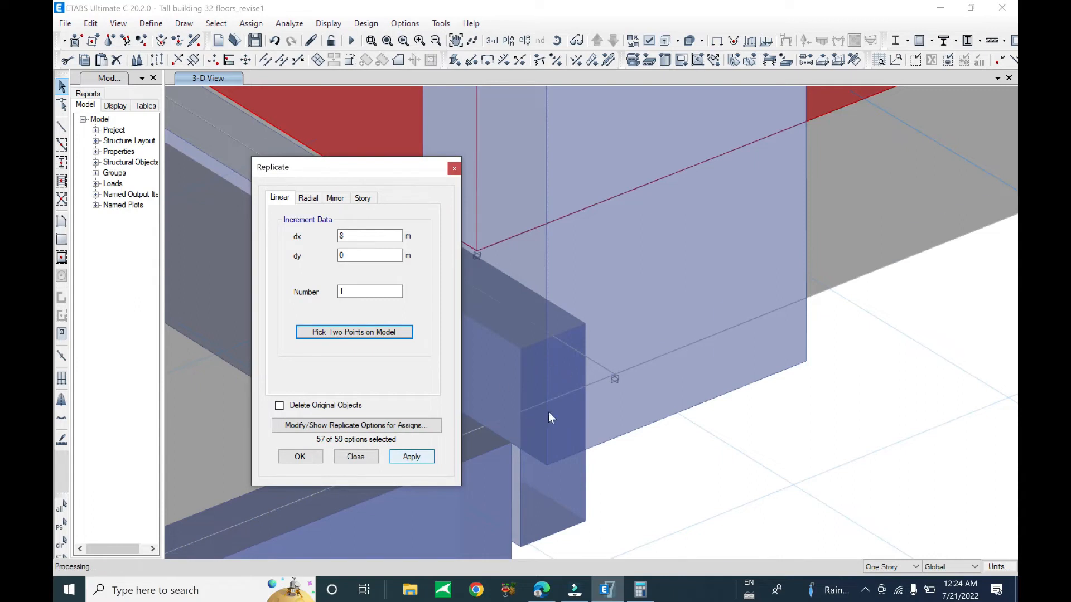
click(310, 456)
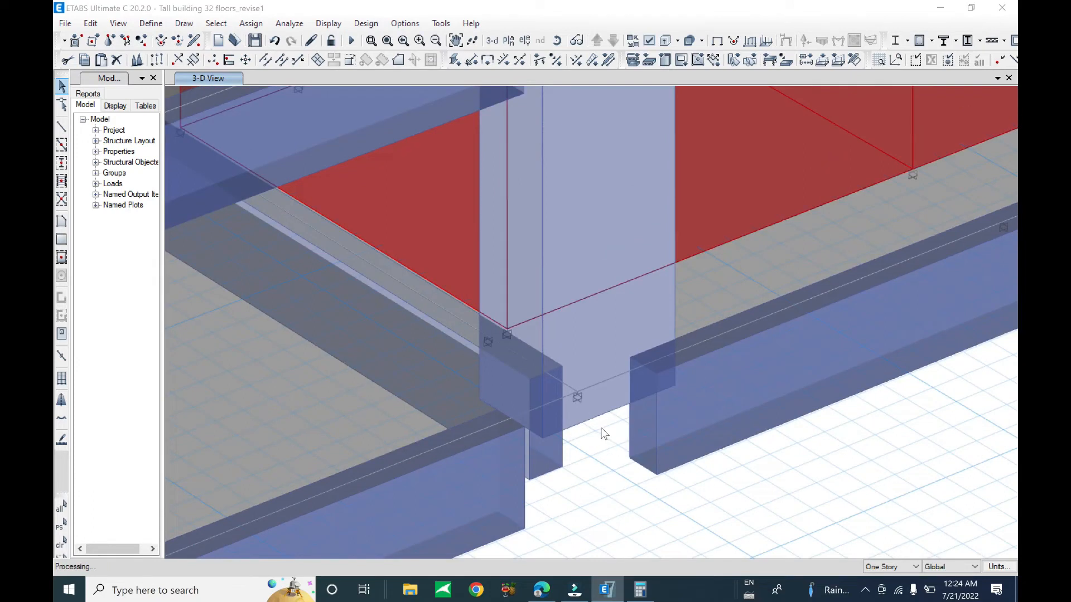
Step: Check the completed Base edge against the whole tower and save the model under its current file name
scroll(608, 431, down, 2)
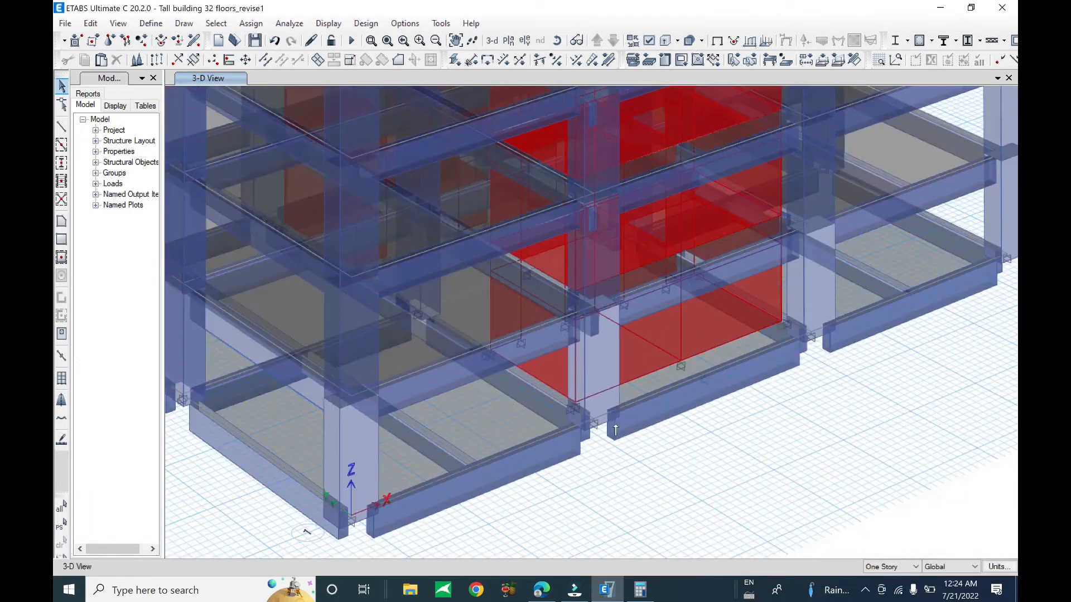
scroll(615, 430, down, 3)
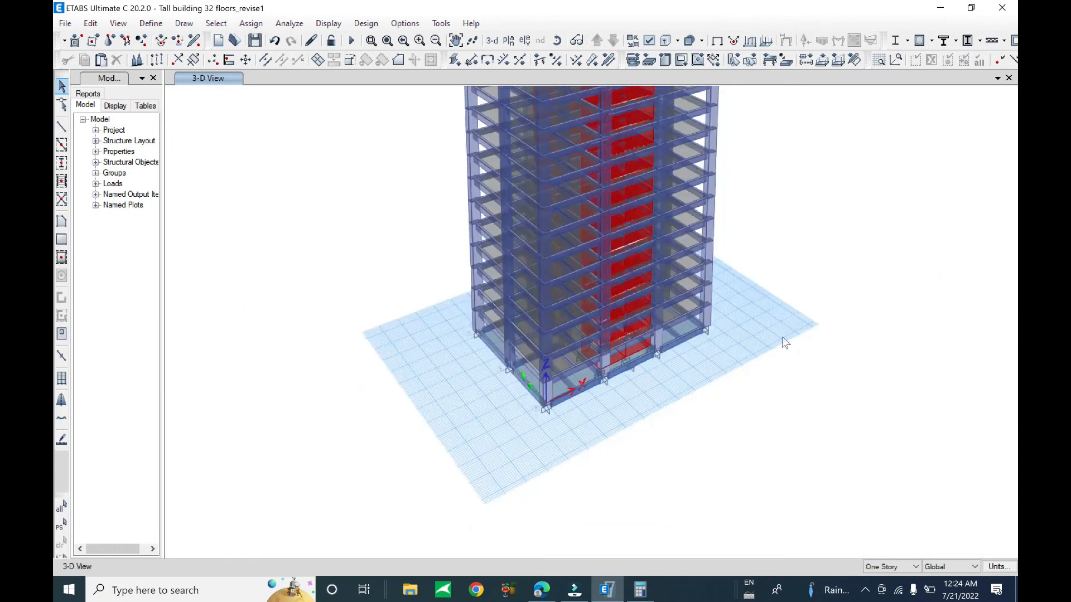
middle_drag(784, 328, 708, 453)
middle_drag(738, 273, 758, 237)
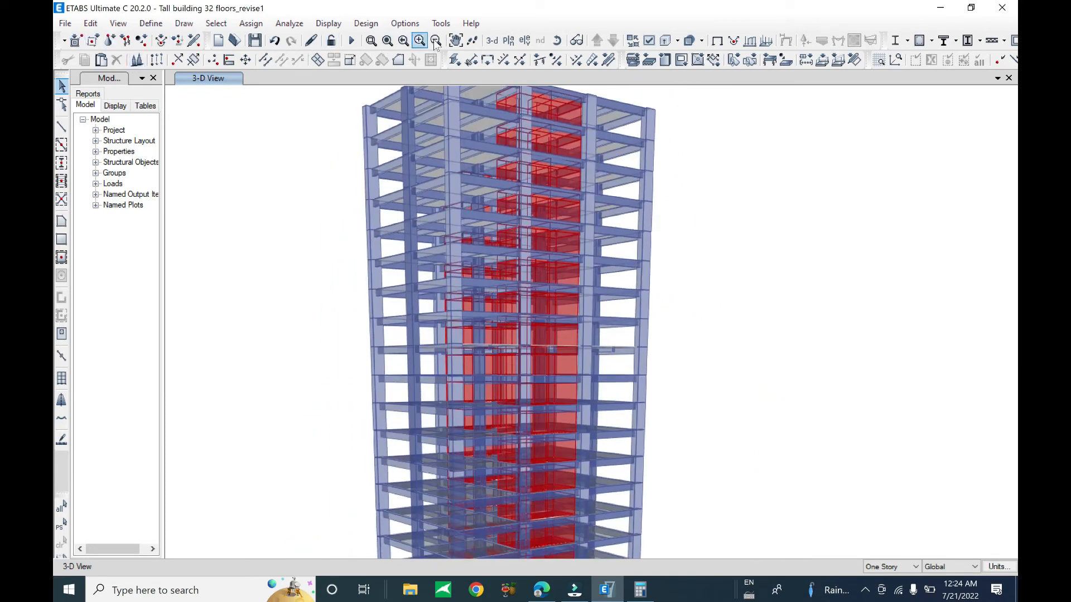
click(64, 24)
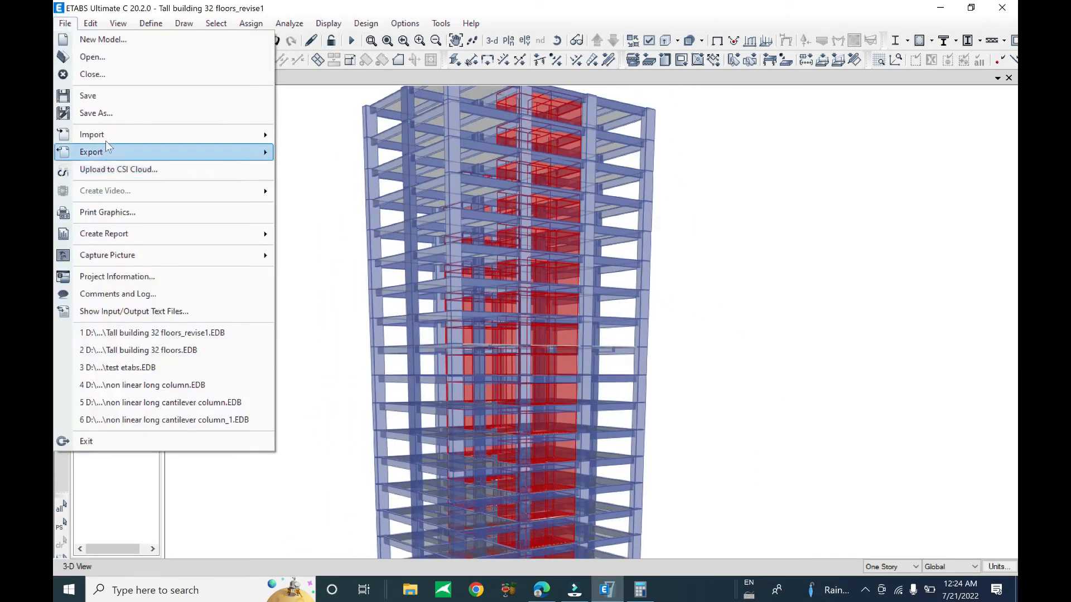
click(105, 95)
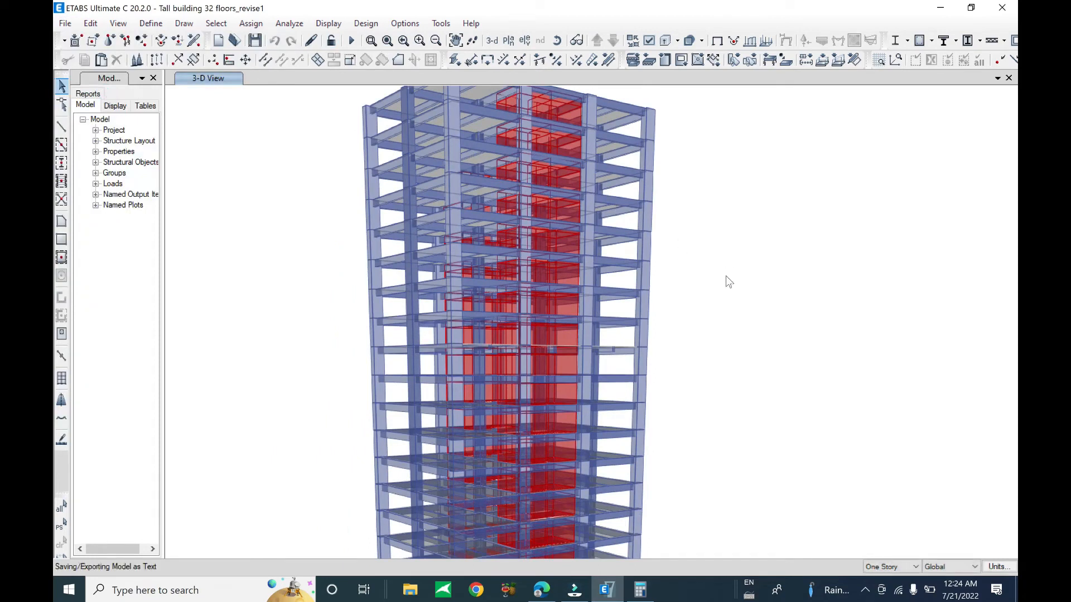
Step: Run the model check and close its report
scroll(734, 368, down, 8)
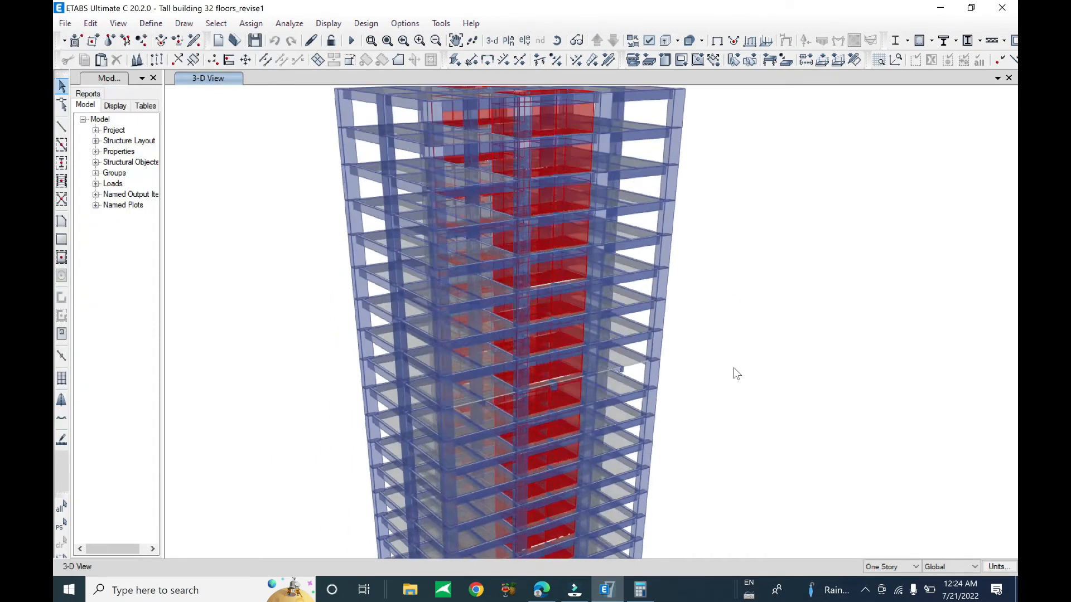
scroll(731, 388, up, 6)
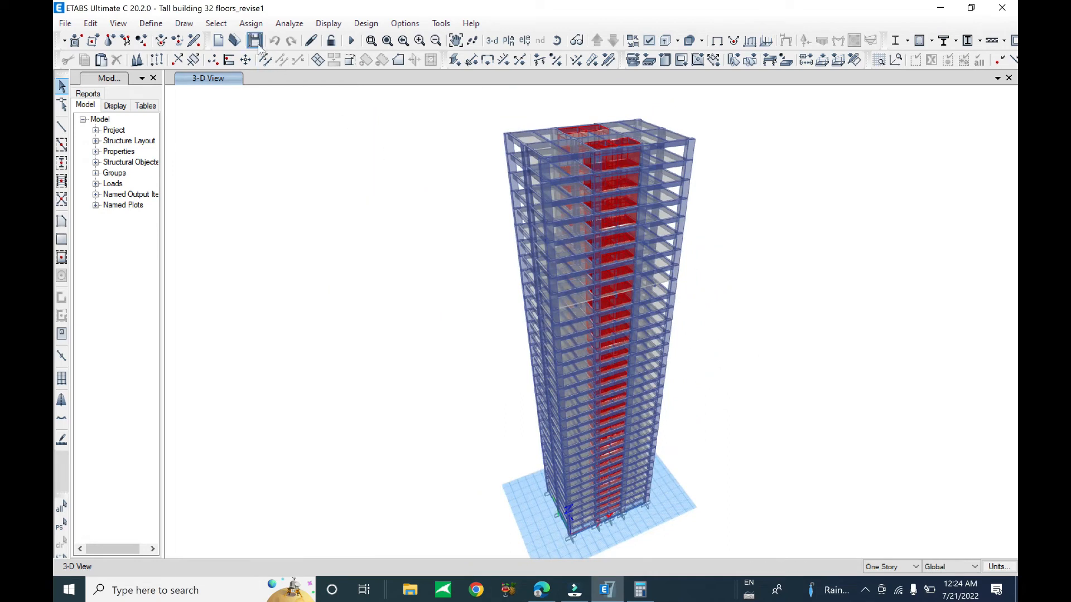
click(294, 25)
click(300, 38)
click(490, 417)
click(492, 472)
click(493, 498)
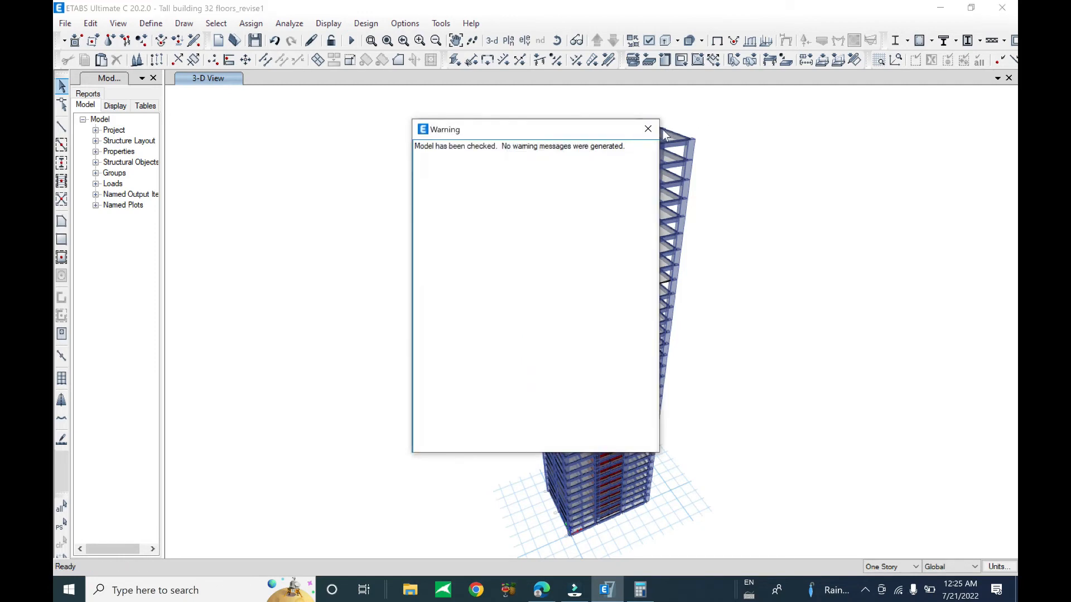
click(641, 132)
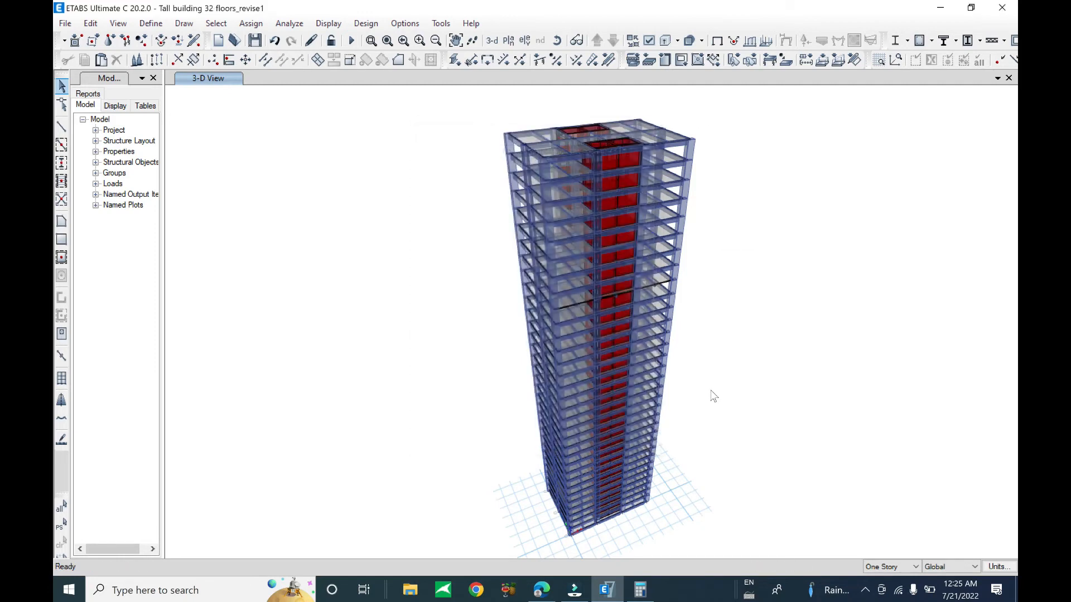
Step: Turn off the extruded display of frames and shells in the 3-D view
shift+middle_drag(739, 468, 669, 244)
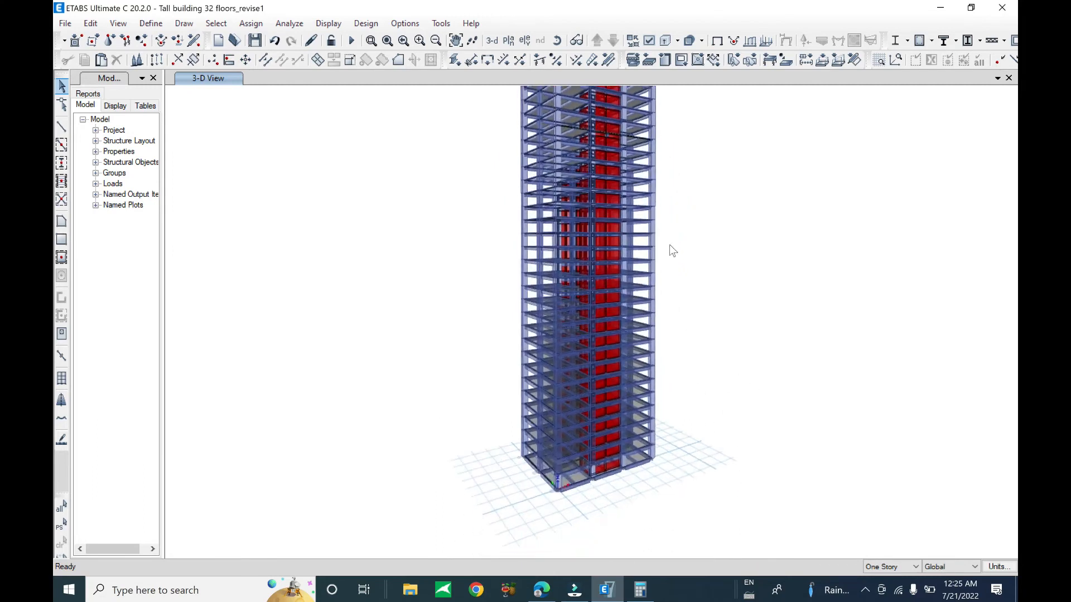
key(ctrl+w)
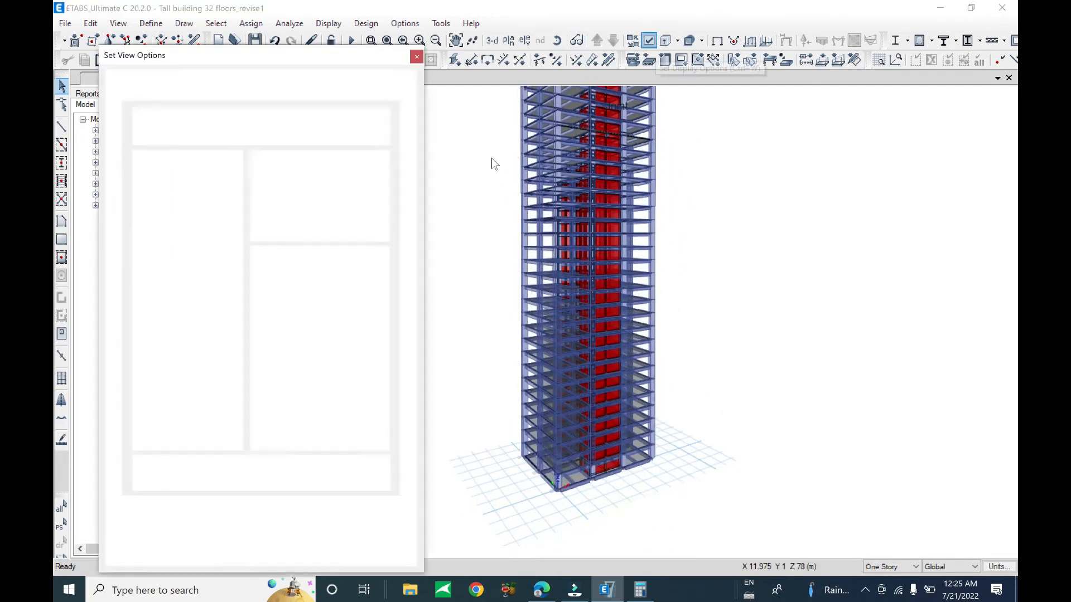
click(308, 229)
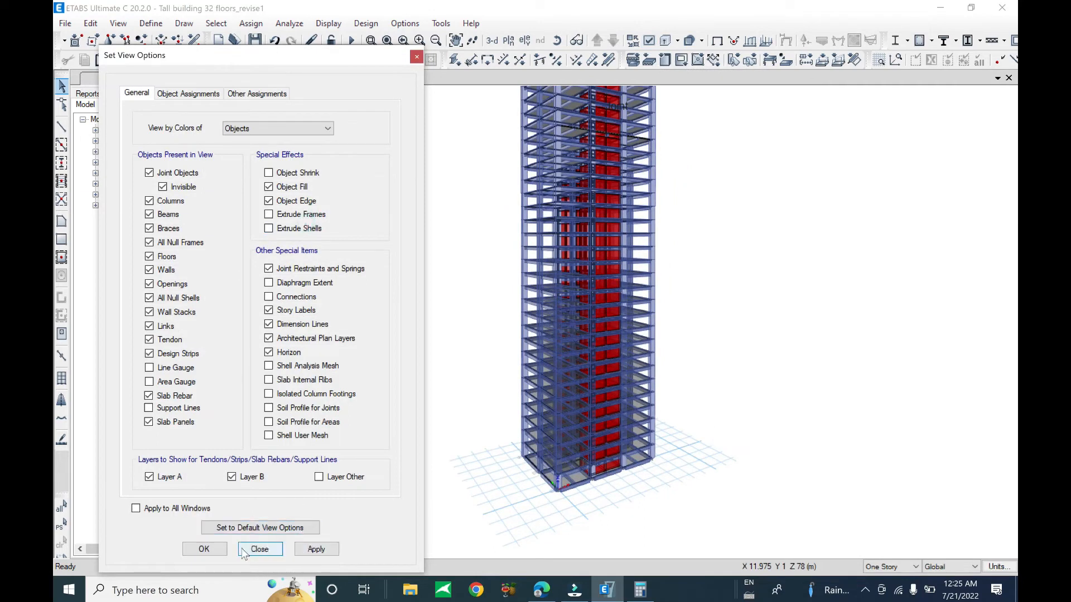
click(316, 550)
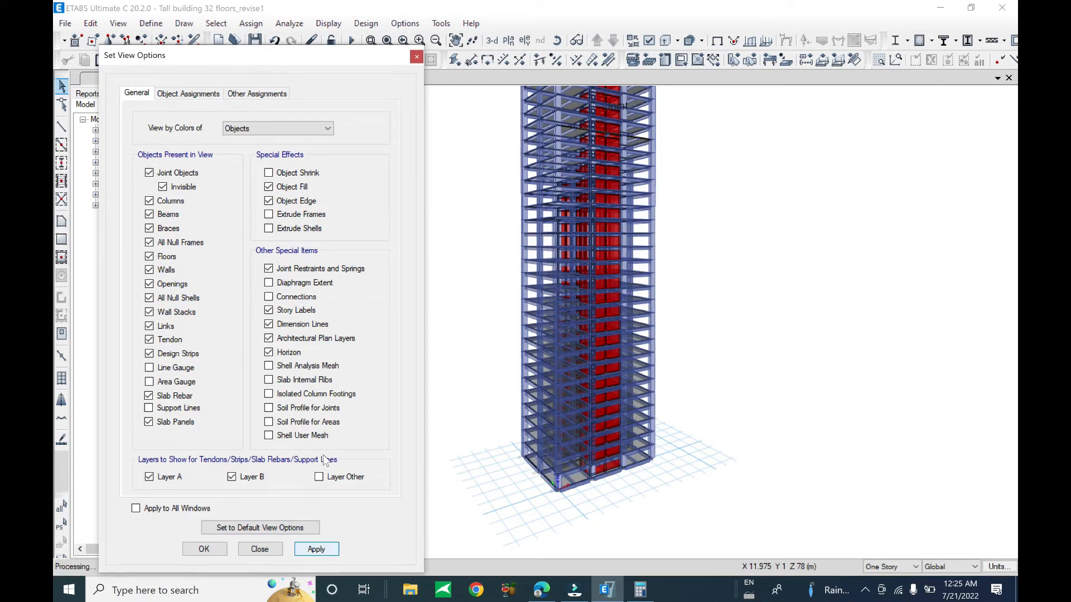
click(210, 550)
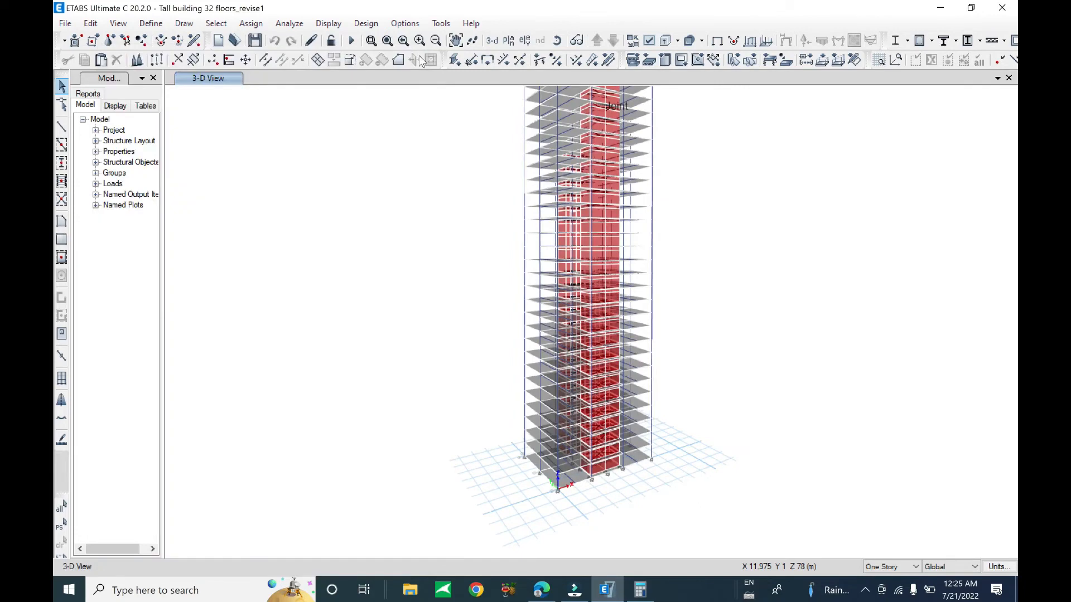
Step: Examine the unextruded slabs, columns and core walls from the Base up the height of the tower
shift+middle_drag(712, 355, 617, 382)
scroll(617, 381, up, 8)
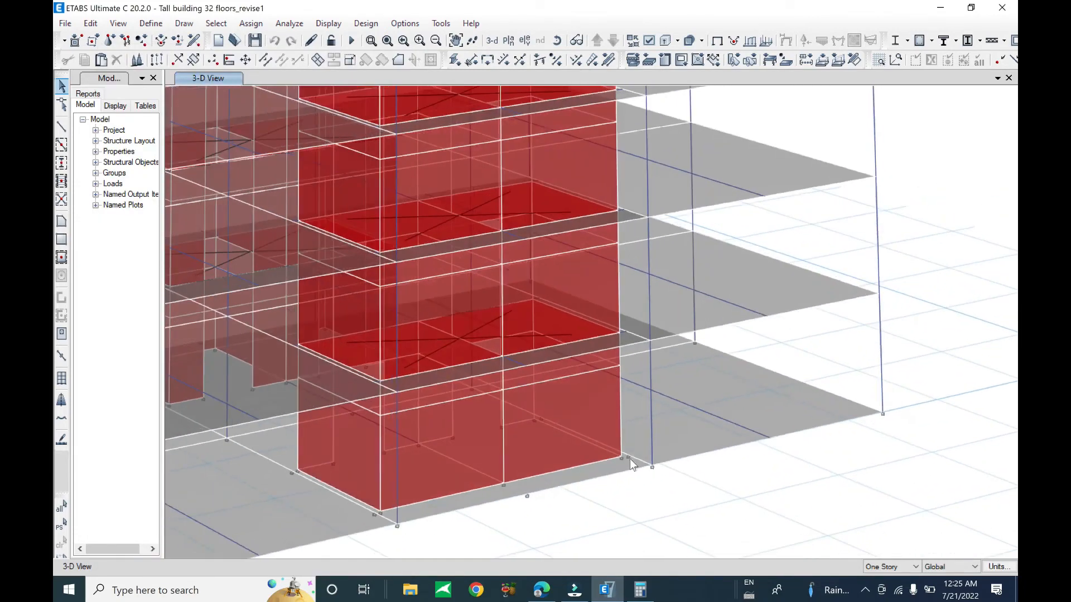
scroll(630, 459, down, 10)
shift+middle_drag(630, 460, 698, 424)
scroll(697, 423, down, 2)
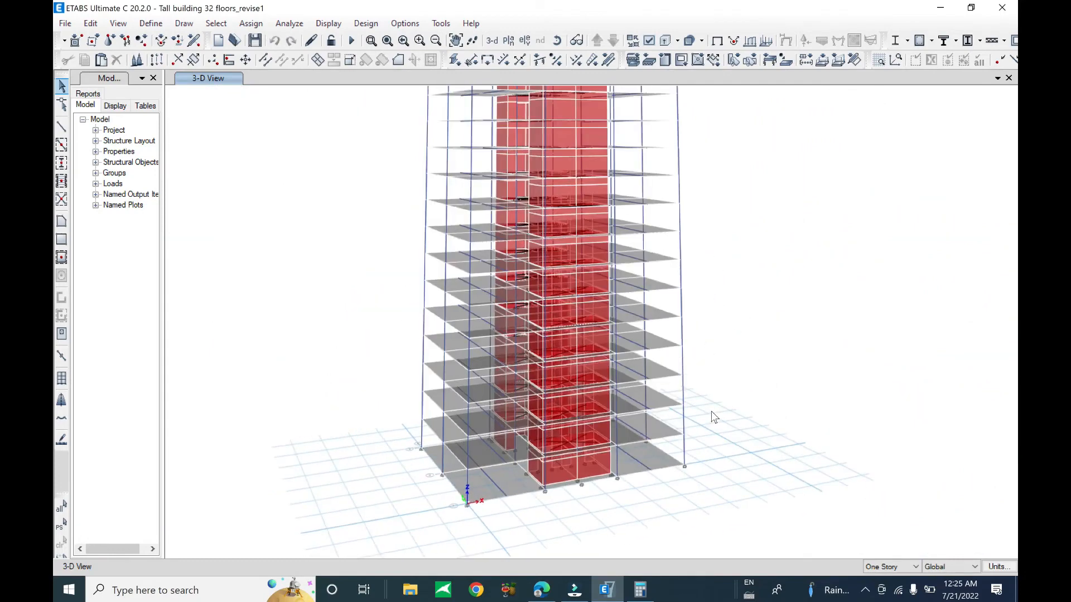
scroll(671, 396, down, 6)
scroll(646, 383, up, 8)
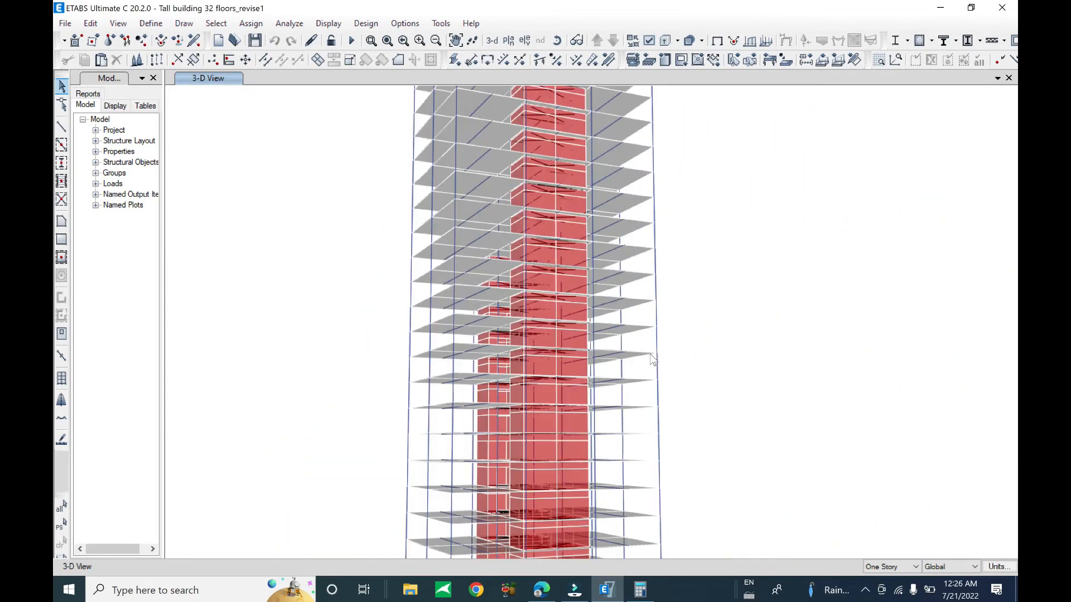
shift+middle_drag(546, 433, 357, 205)
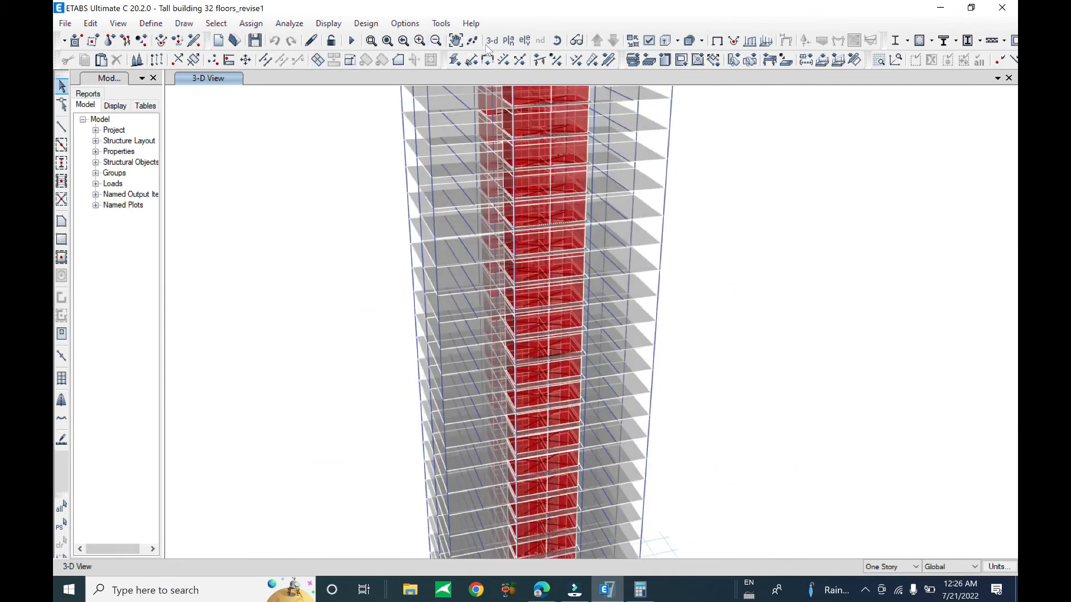
click(508, 40)
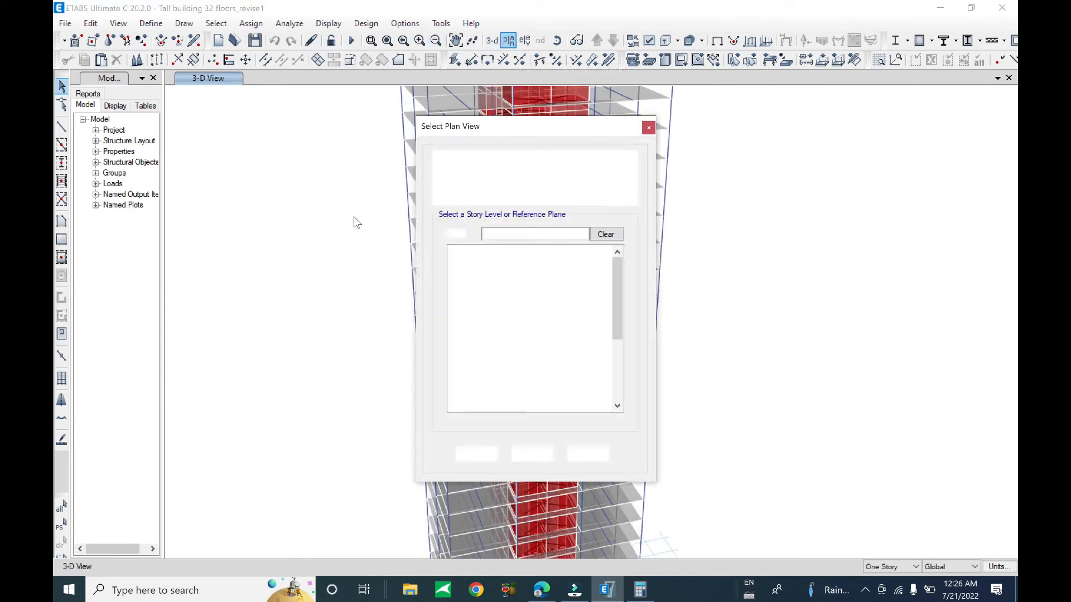
click(467, 260)
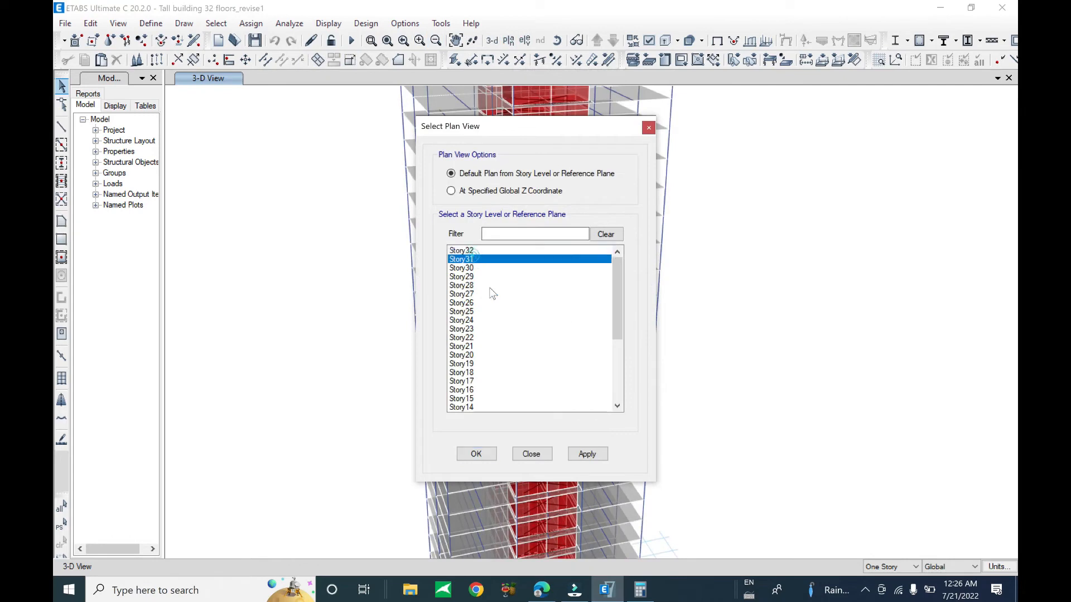
click(648, 128)
right_click(709, 142)
click(744, 147)
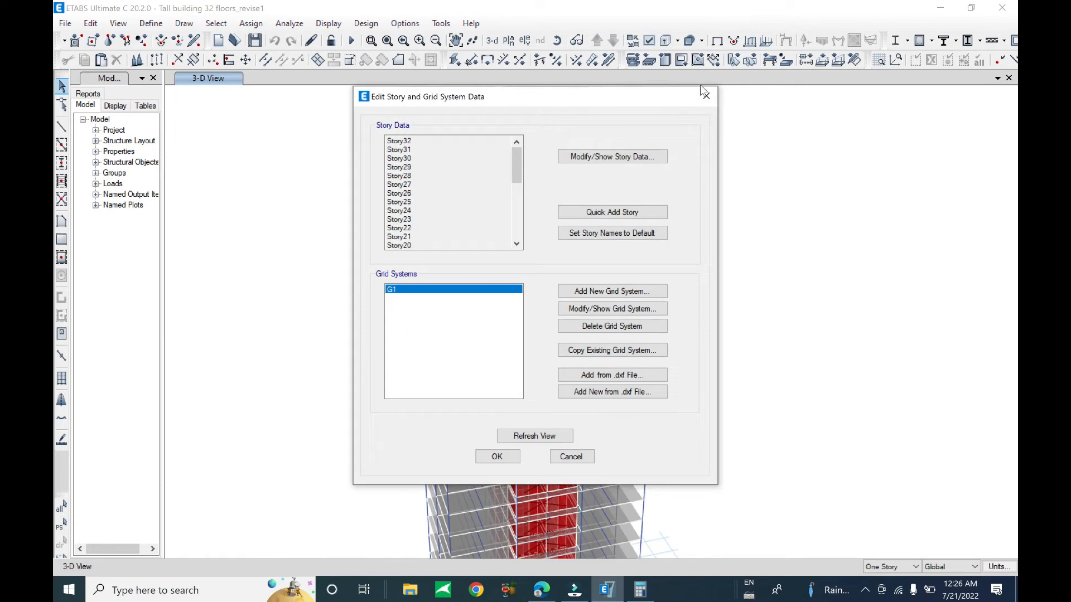
click(704, 98)
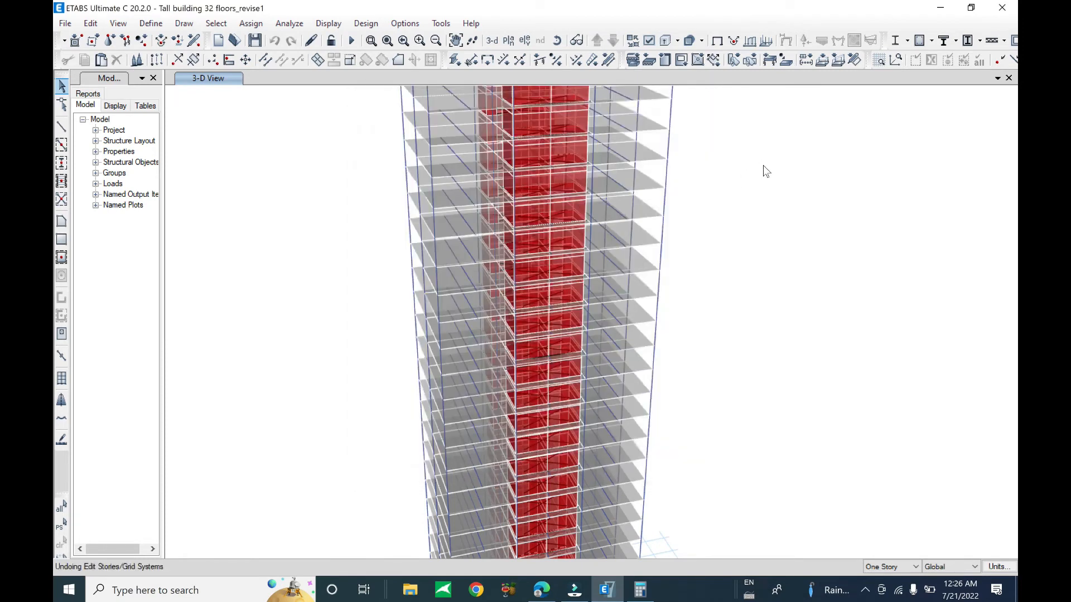
right_click(737, 139)
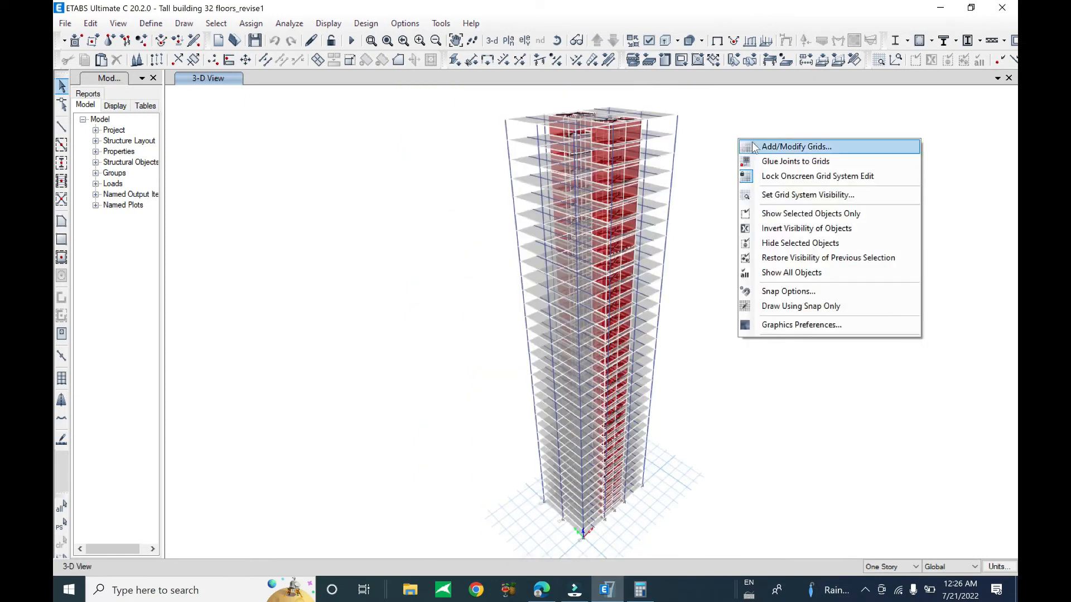
click(797, 146)
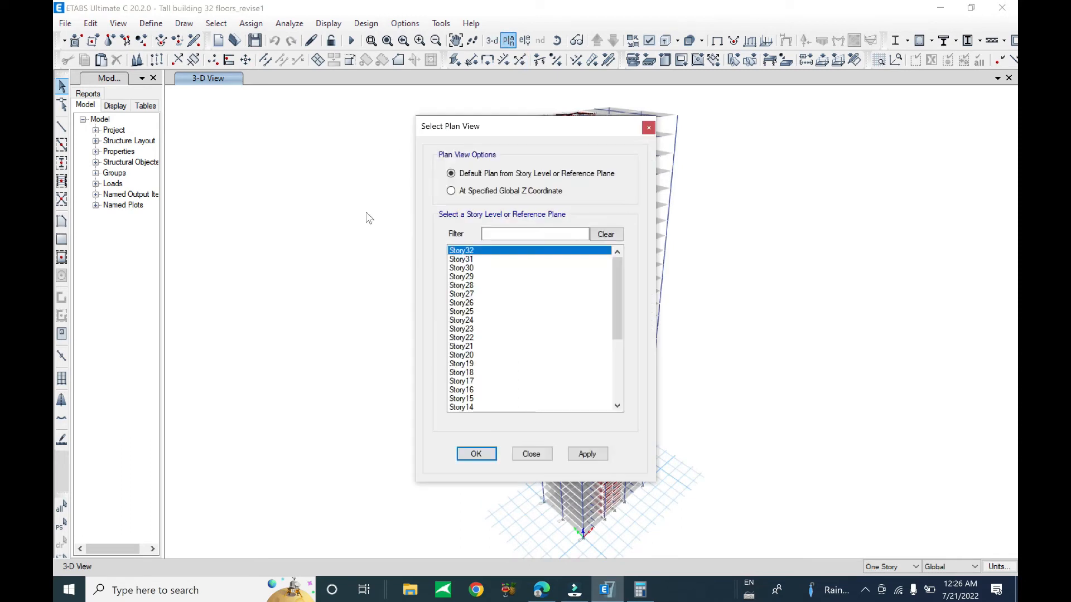
Step: Display the plan view of Story31
click(489, 259)
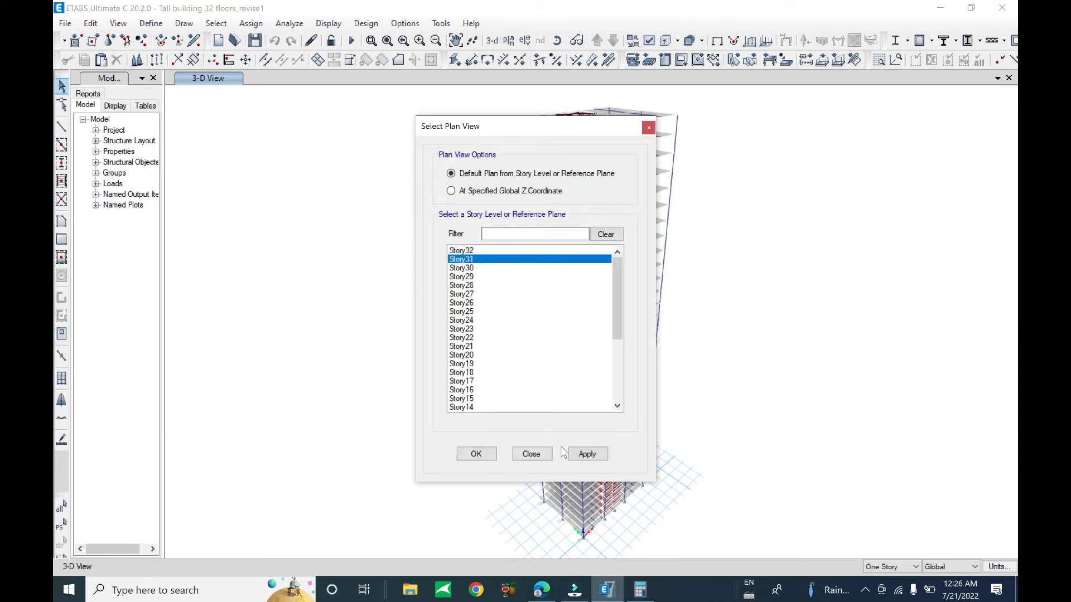
click(574, 460)
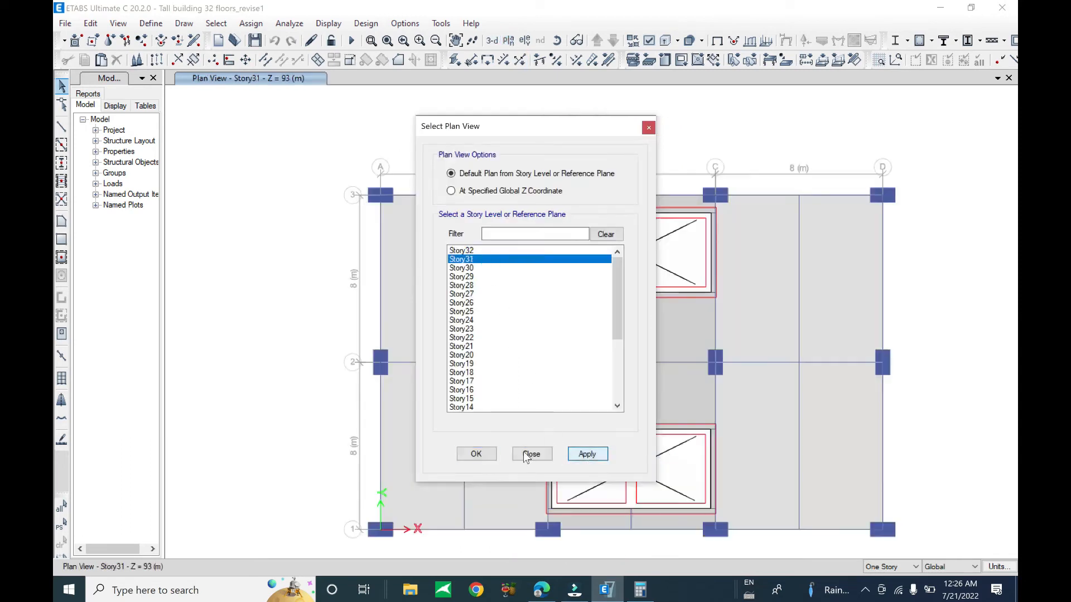
click(524, 453)
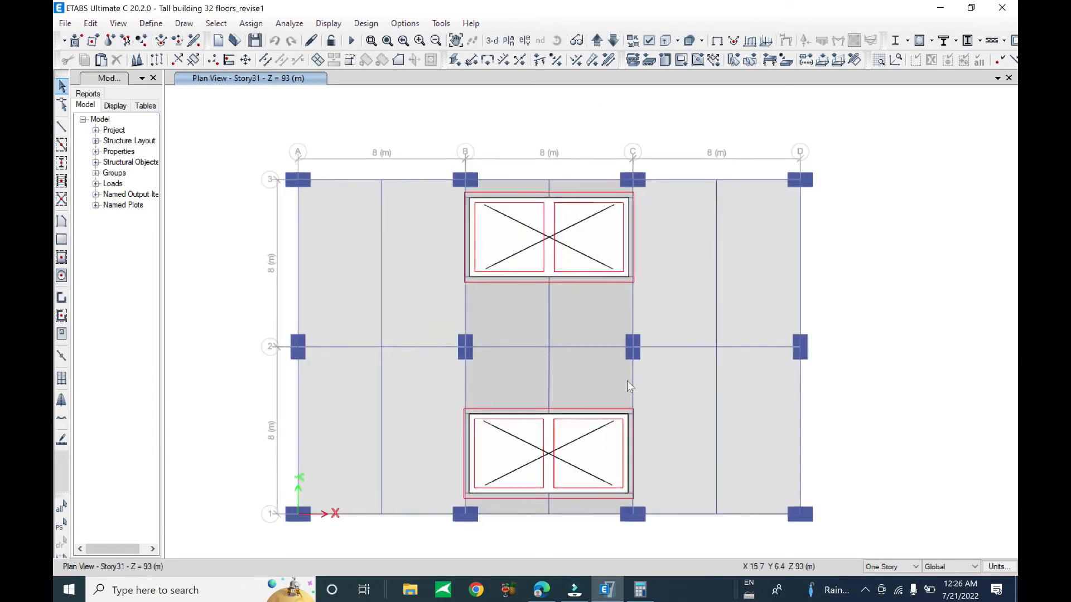
click(323, 179)
click(575, 180)
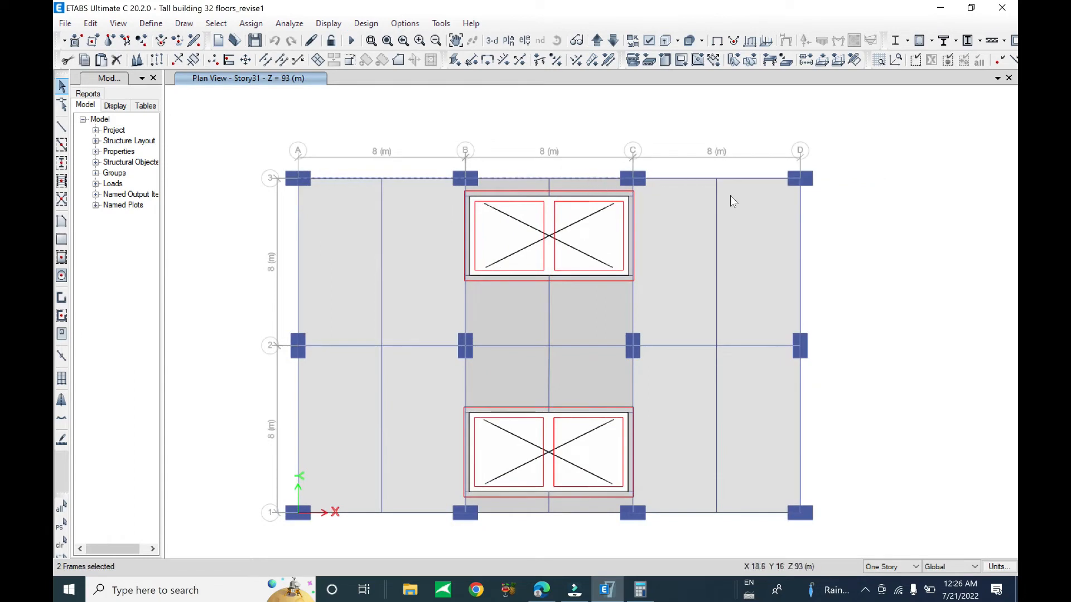
click(800, 235)
click(802, 471)
Step: Make selections act on All Stories and select all perimeter beams along grid lines 3, D, 1 and A
click(901, 568)
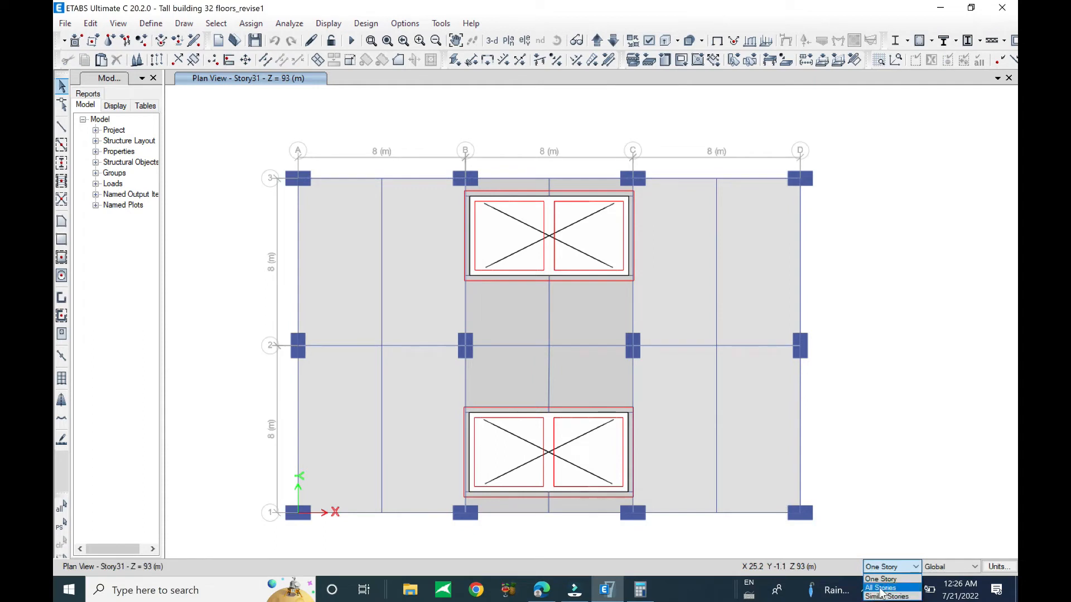
click(880, 588)
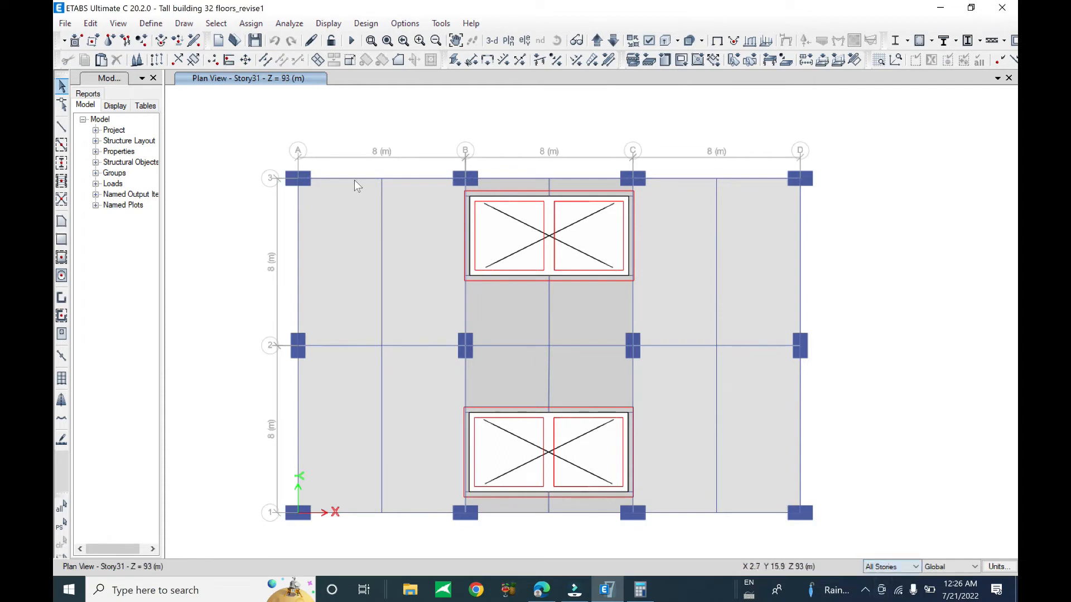
click(373, 178)
click(510, 179)
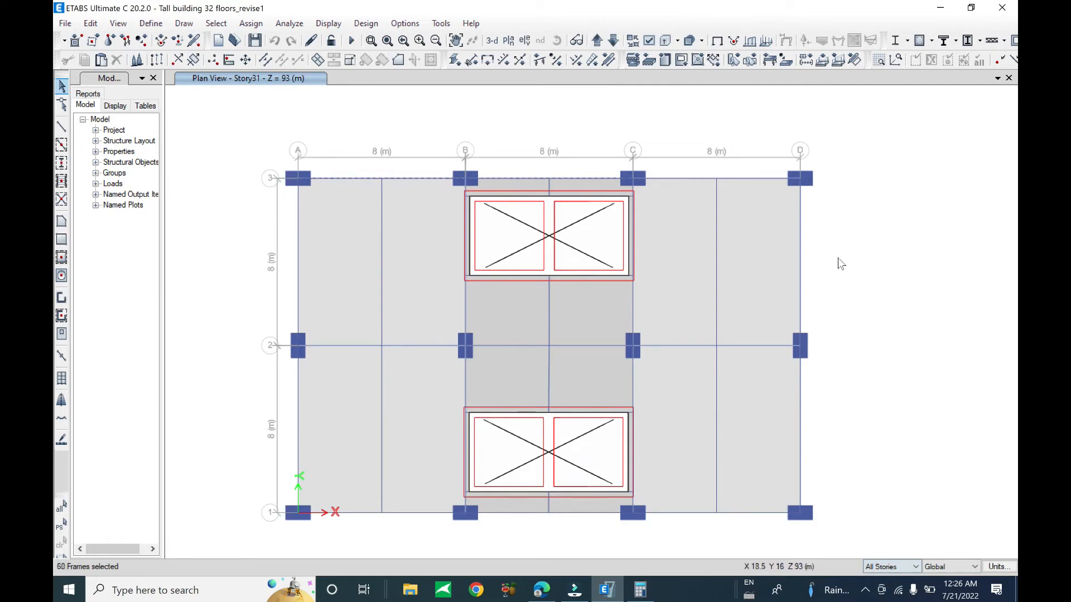
click(800, 258)
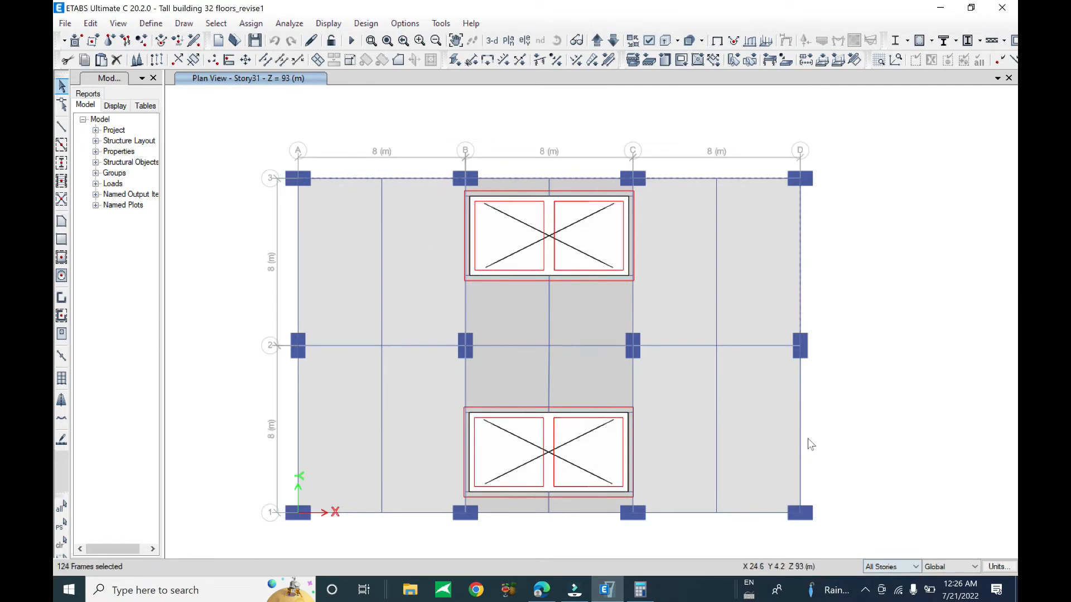
click(800, 451)
click(756, 513)
click(488, 514)
click(406, 516)
click(298, 413)
click(298, 278)
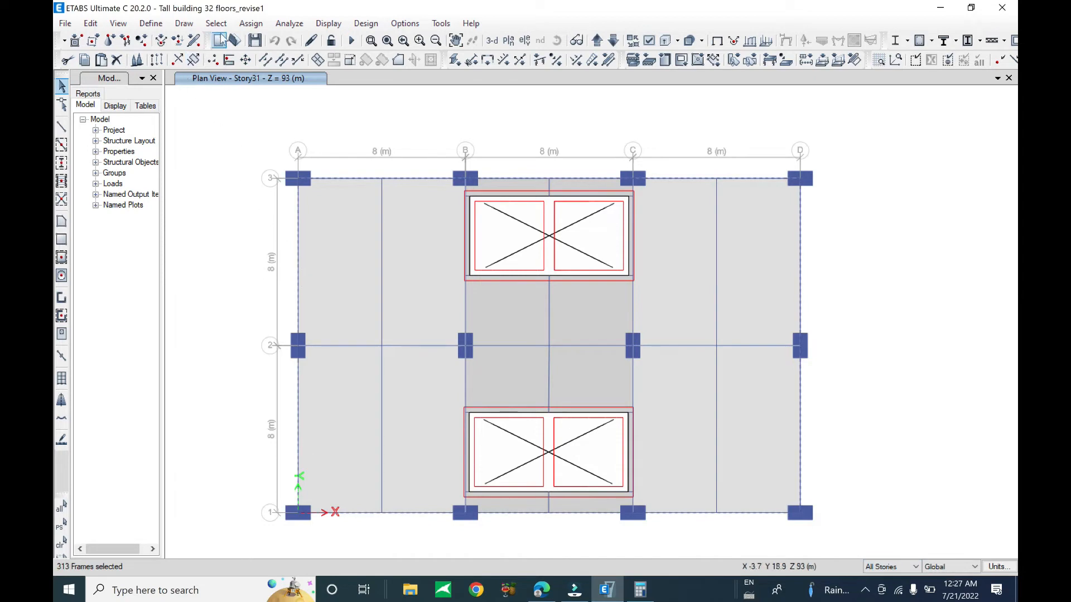
Step: Start a distributed frame load for the selected perimeter beams in the Dead pattern, with a uniform gravity load of 7.36 kN/m
click(239, 23)
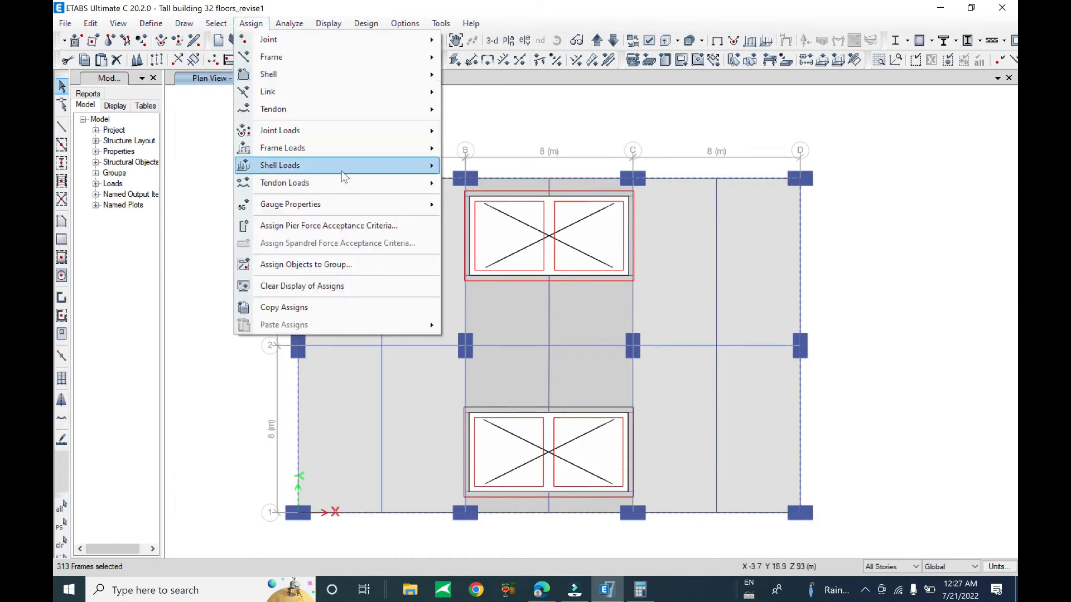
mouse_move(352, 156)
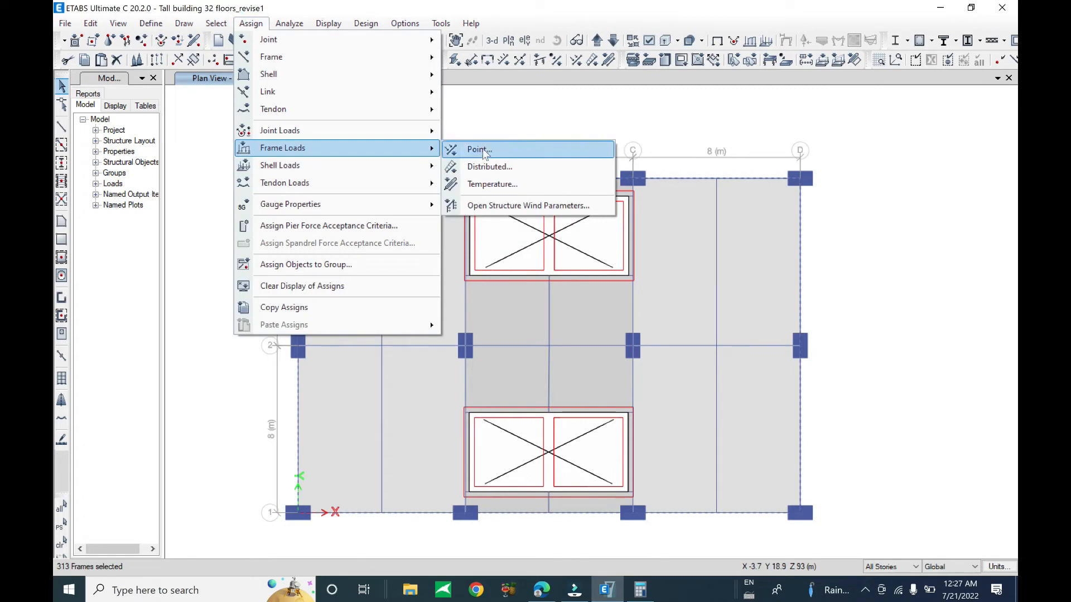
click(490, 166)
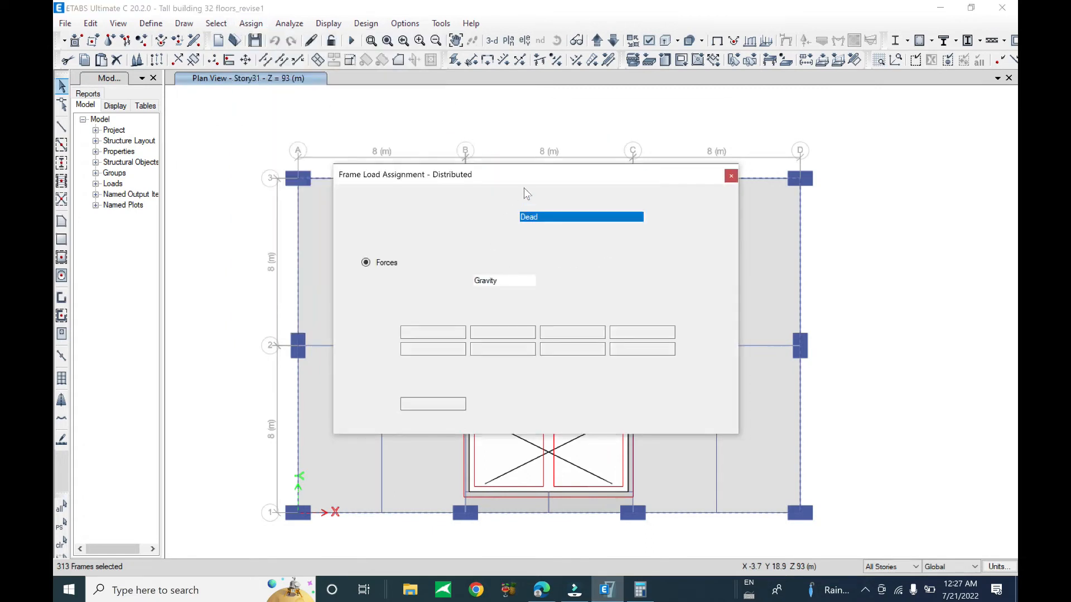
drag(544, 173, 746, 183)
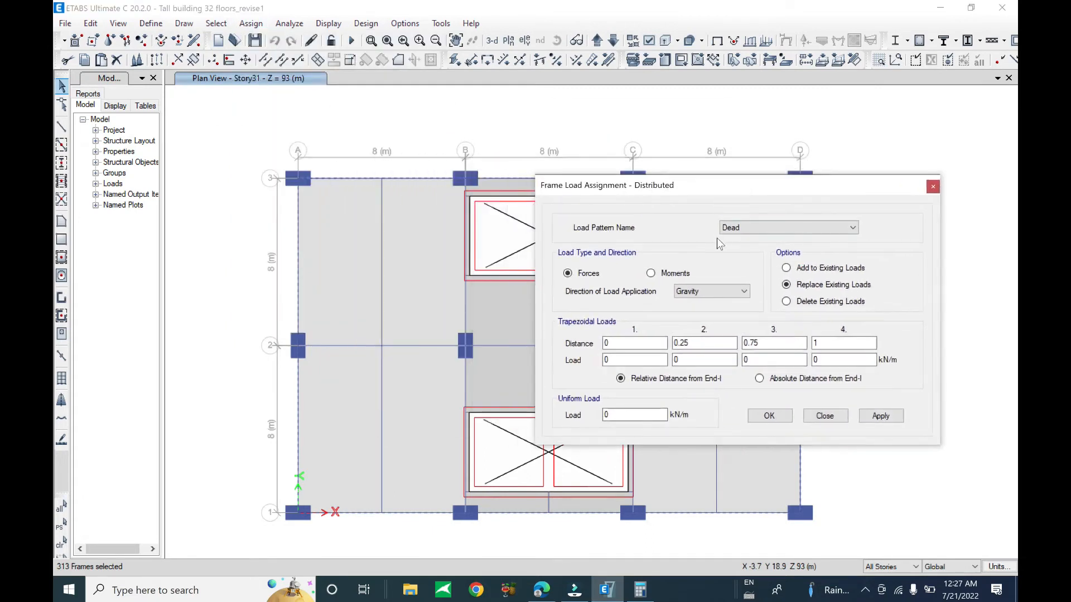
double_click(614, 415)
text(.2)
text(*17)
key(BackSpace)
text(68)
key(BackSpace)
text(*9)
key(BackSpace)
text((3)
text(7)
key(Return)
drag(620, 415, 603, 415)
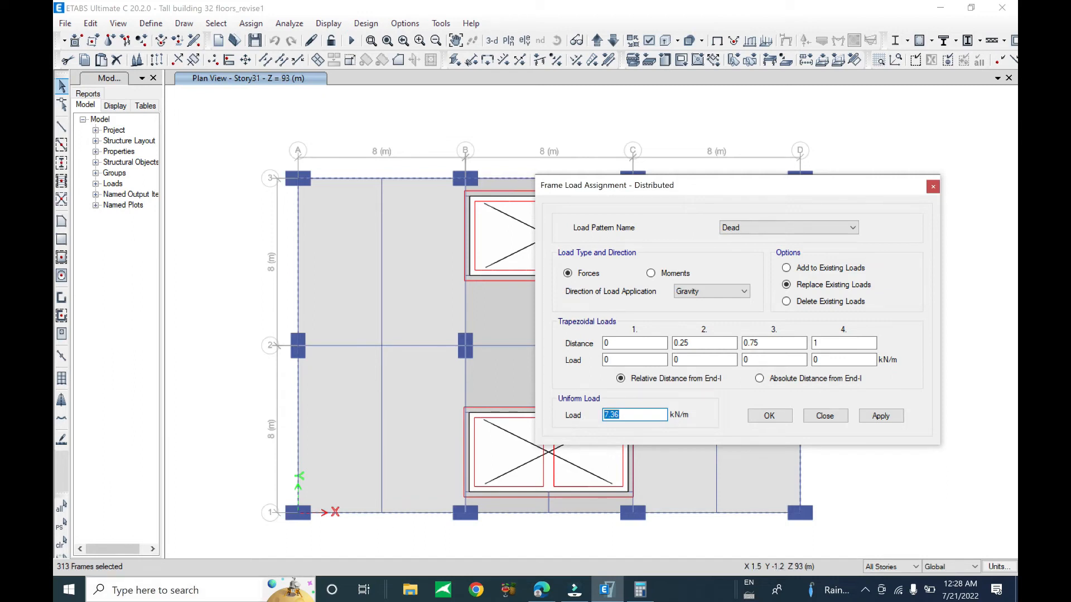
Step: Switch to Calculator and multiply 16 by 0.2 to check the wall load
click(208, 591)
text(ca)
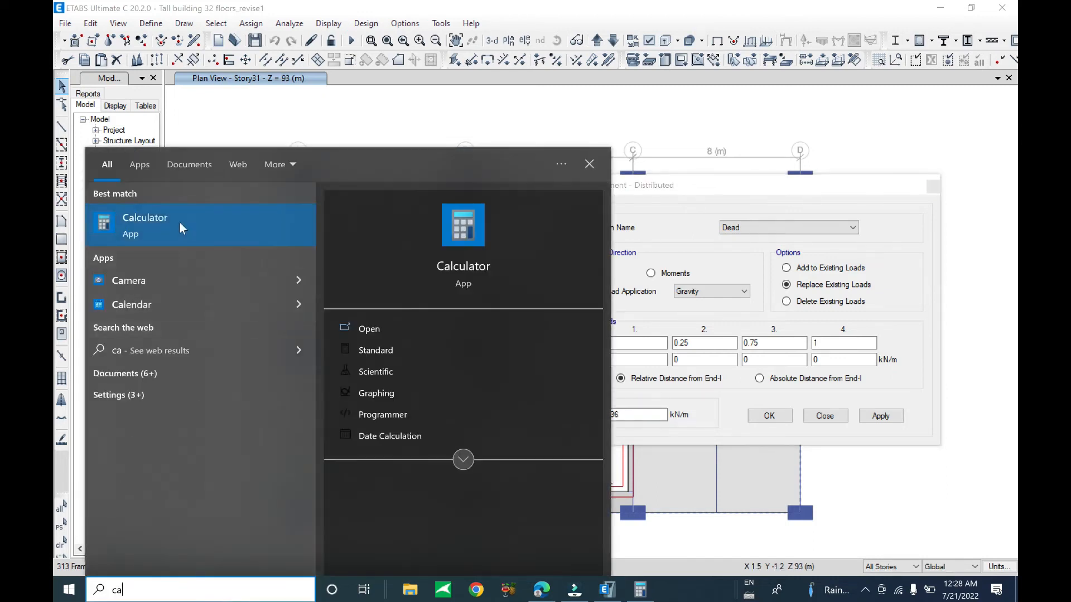
click(468, 260)
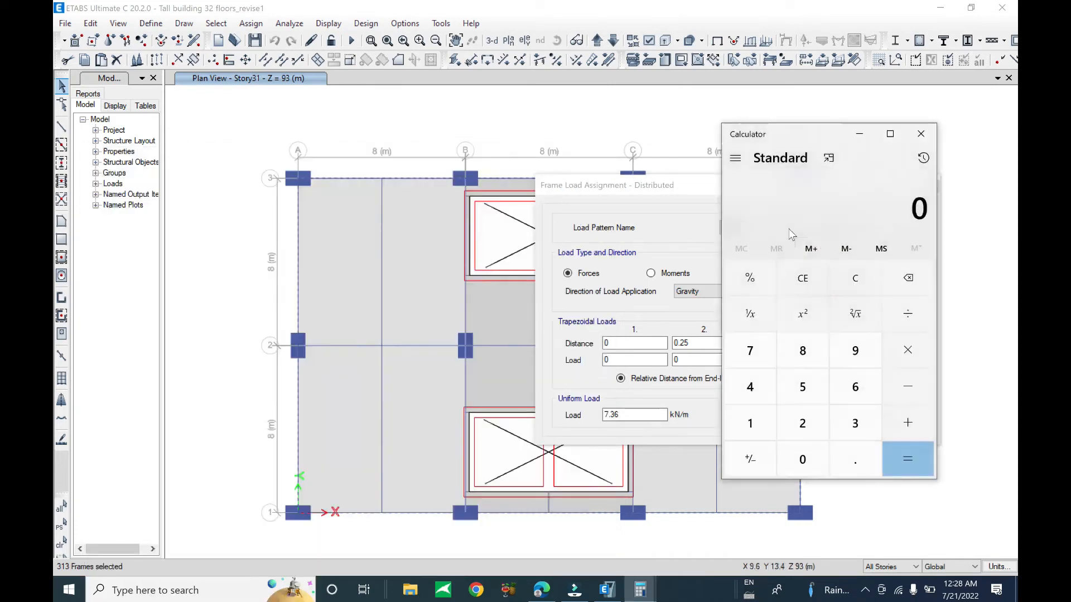
click(749, 423)
click(855, 387)
click(908, 351)
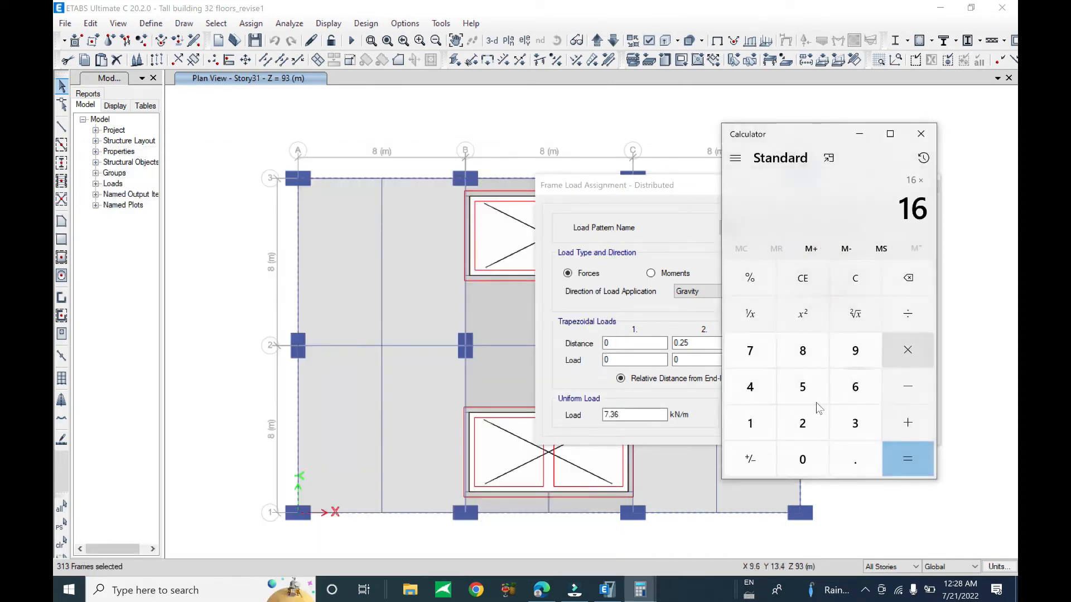
click(802, 459)
click(855, 459)
click(803, 423)
click(908, 350)
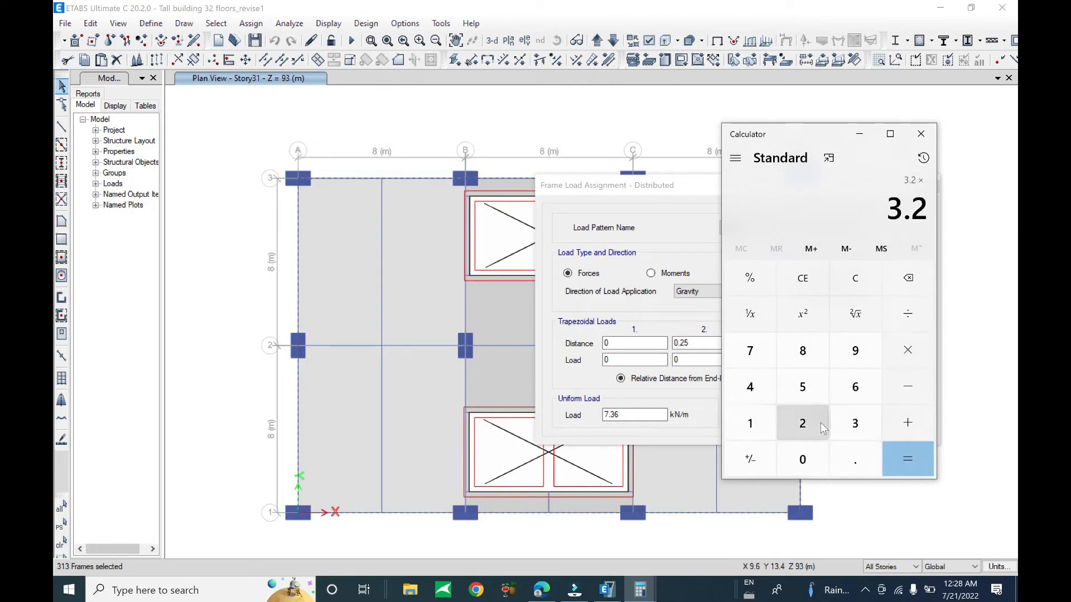
Step: Multiply the product by 2.3 to complete the wall load check
click(854, 425)
click(859, 457)
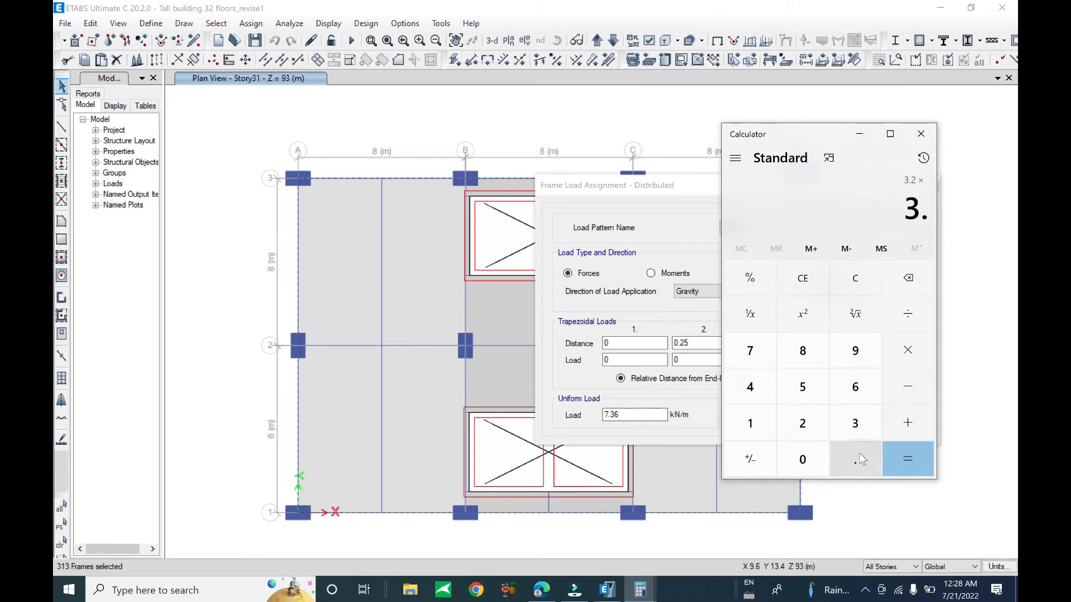
click(855, 424)
click(908, 277)
click(908, 278)
click(908, 278)
click(807, 415)
click(849, 448)
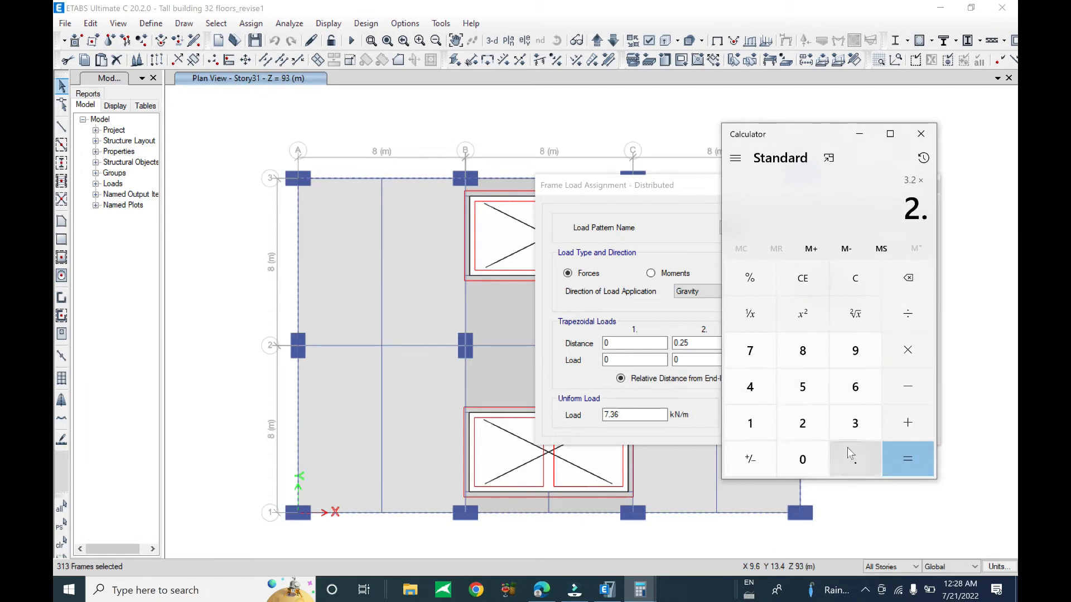
click(853, 418)
click(907, 459)
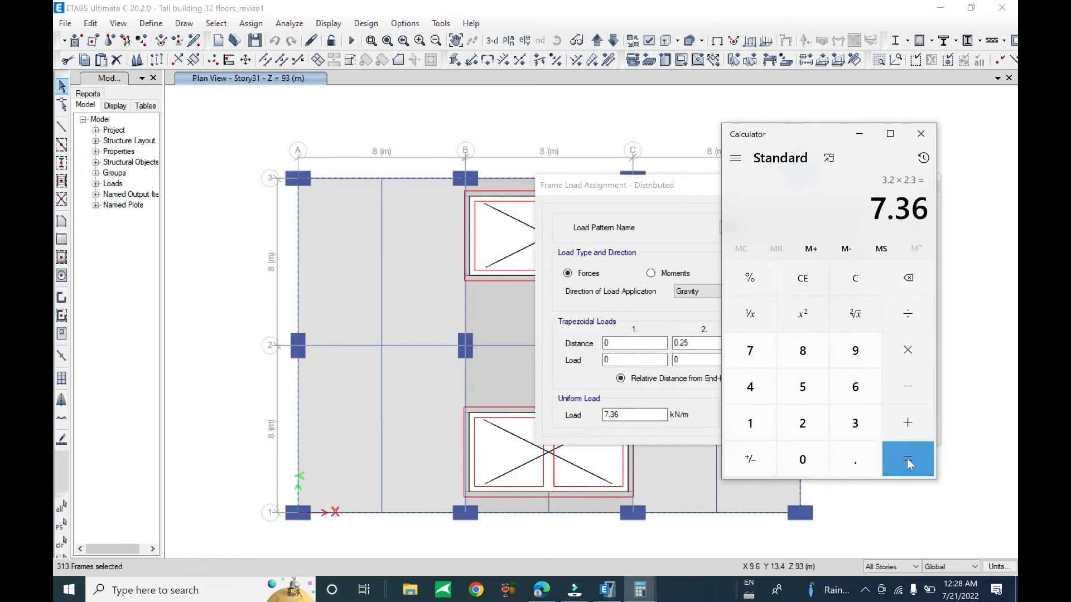
Step: Switch back to ETABS and apply the 7.36 kN/m uniform Dead load to the selected perimeter beams, keeping the load dialog open
click(634, 413)
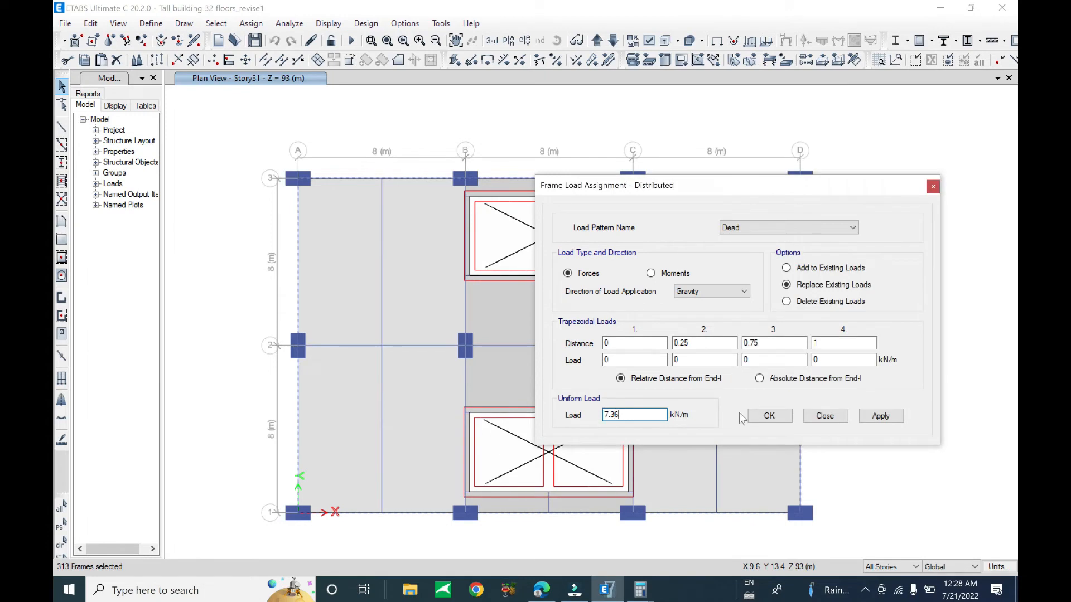
click(882, 416)
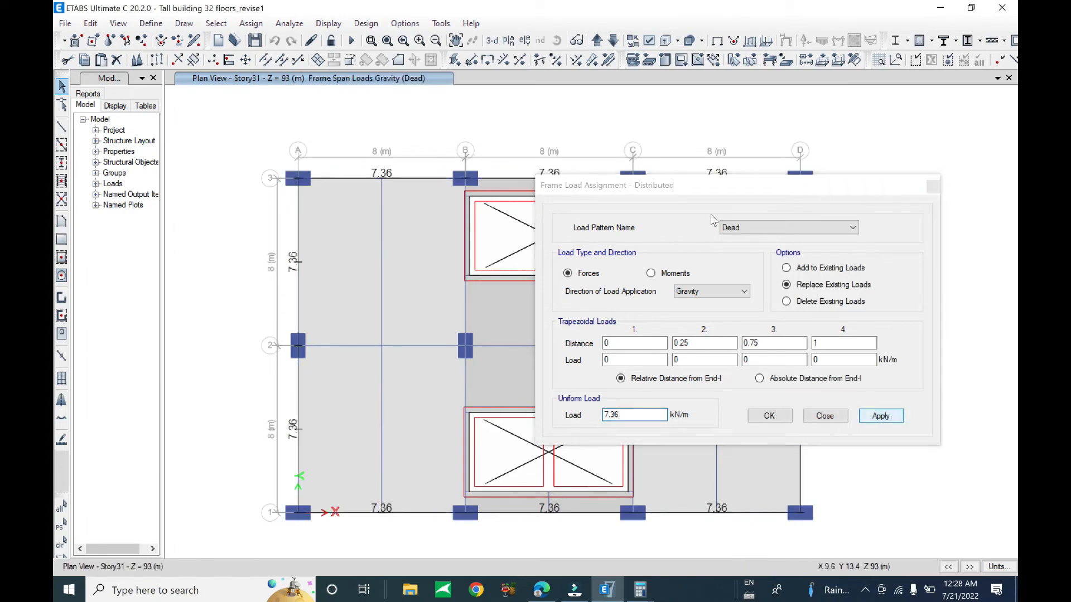
drag(739, 193, 856, 539)
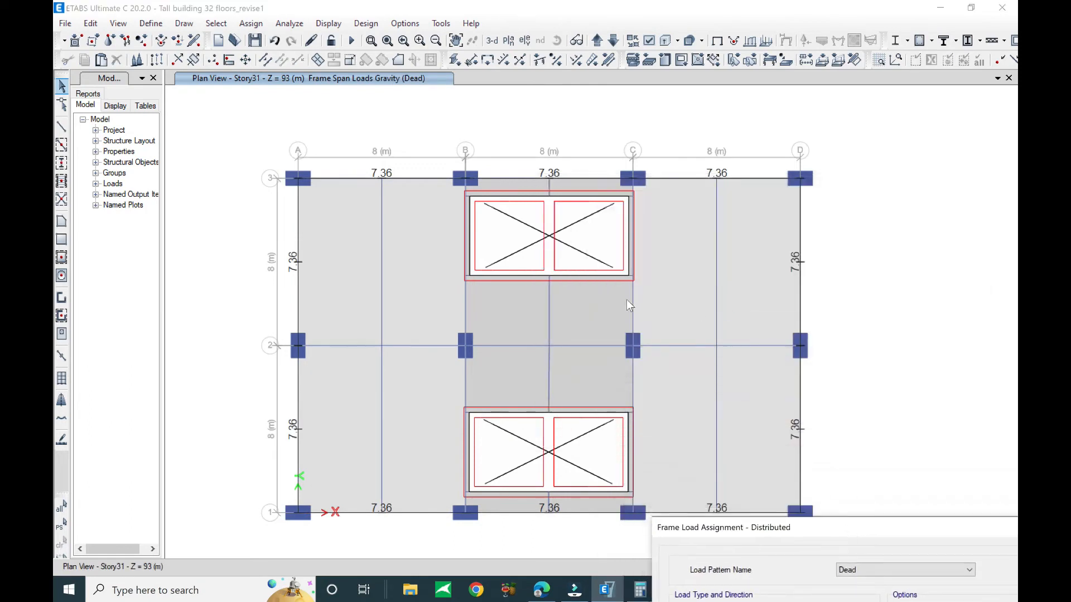
Step: Select the beams along grid line 2 from A to D on all stories
scroll(552, 281, down, 1)
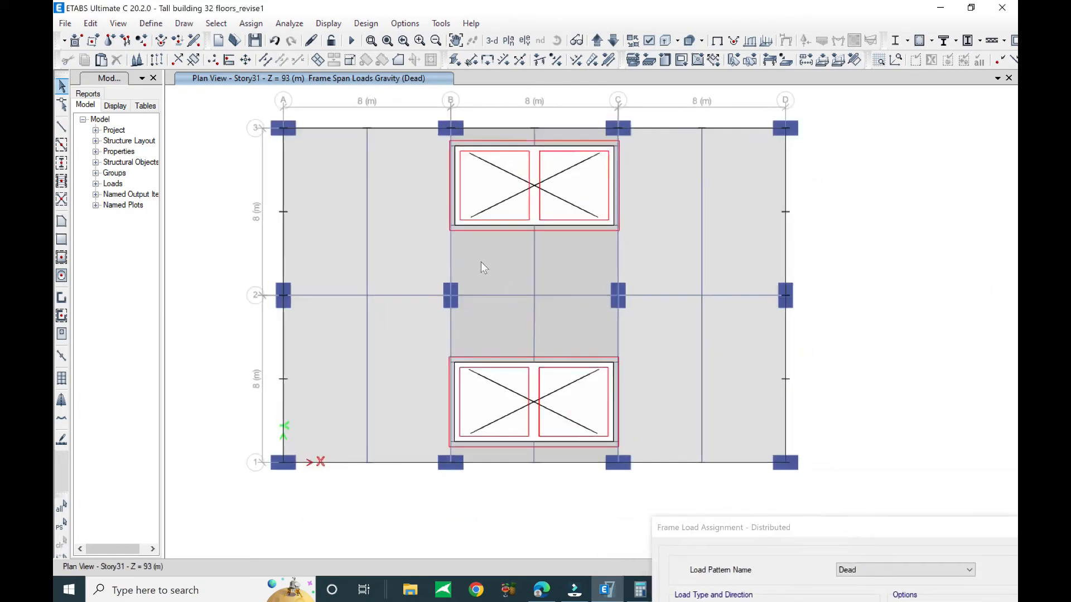
click(385, 295)
click(499, 297)
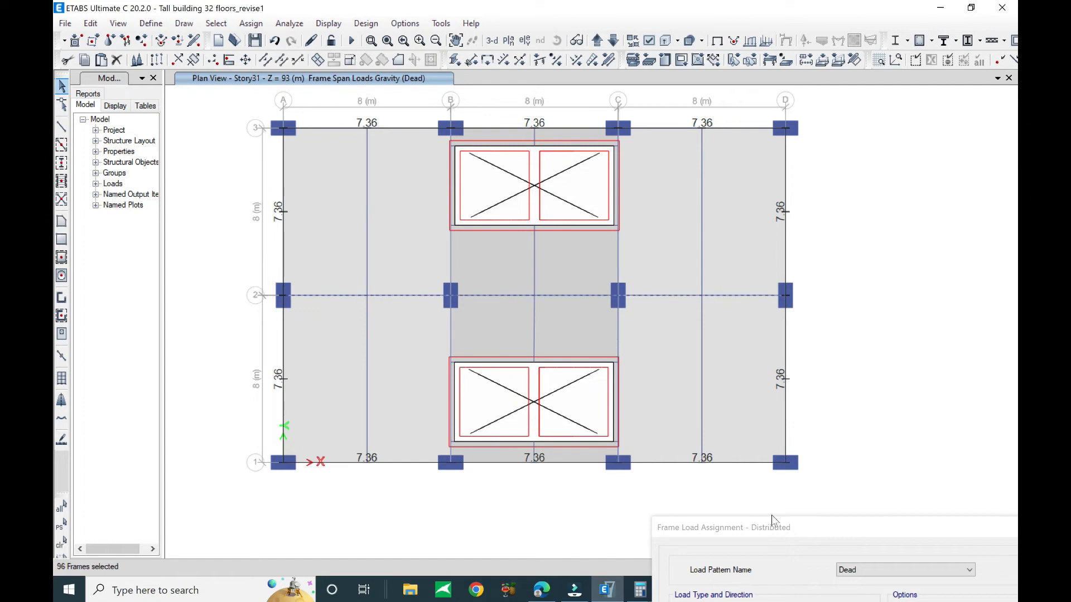
Step: Set the uniform Dead load to 7.36 kN/m in the gravity direction and apply it to the selected grid line 2 beams
drag(771, 524, 734, 246)
click(712, 480)
double_click(690, 480)
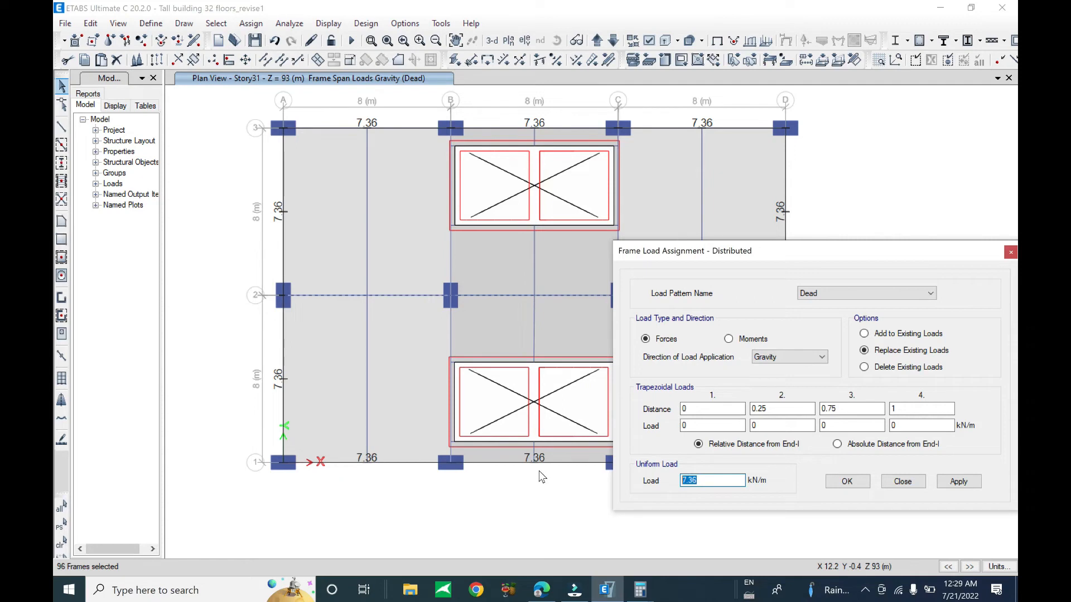
text(.1*16*(3)
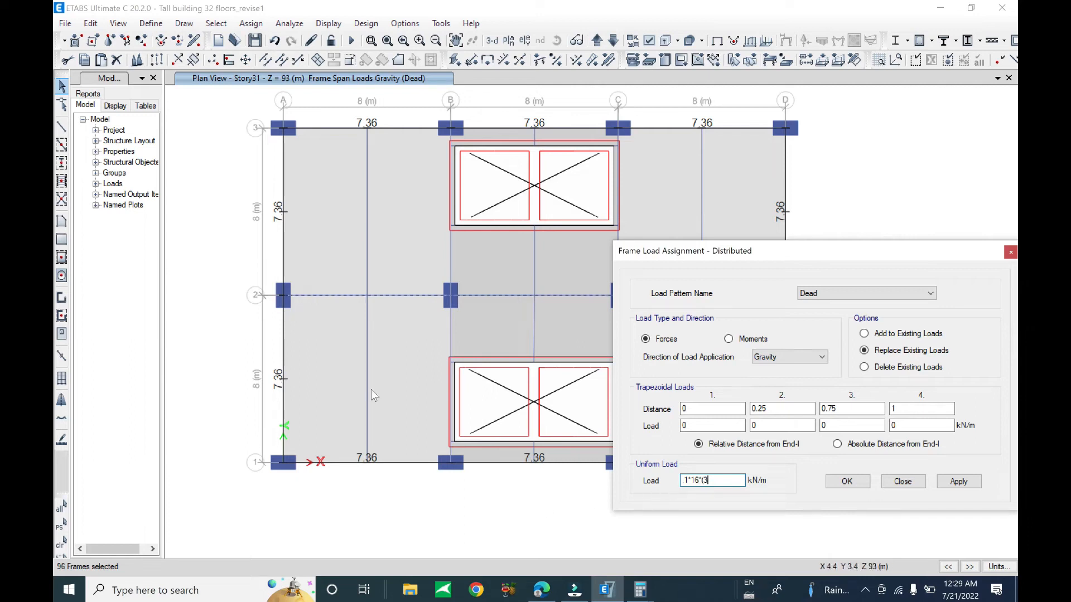
text(-)
text(0.7))
key(Return)
key(shift+Home)
key(BackSpace)
text(7)
click(958, 481)
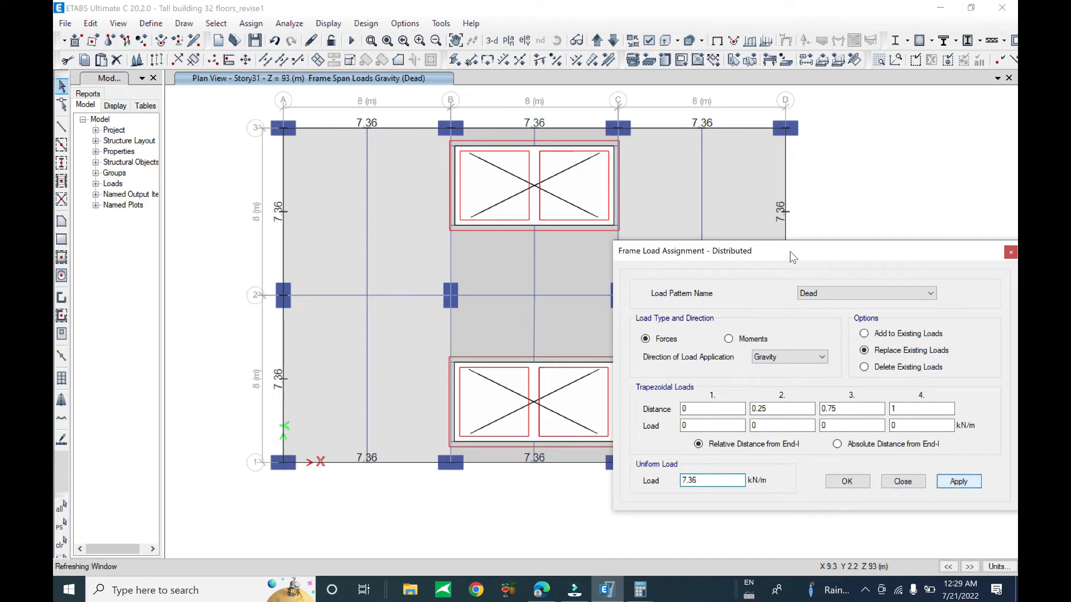
Step: Check the applied wall loads in plan, close the distributed load assignment and save the model
drag(835, 257, 778, 434)
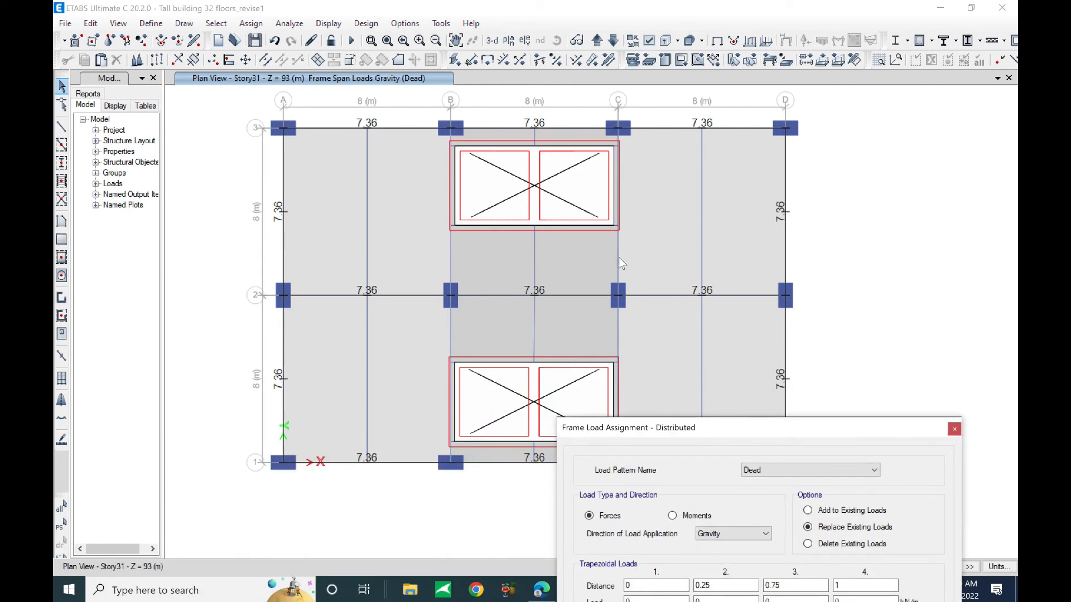
drag(731, 432, 624, 149)
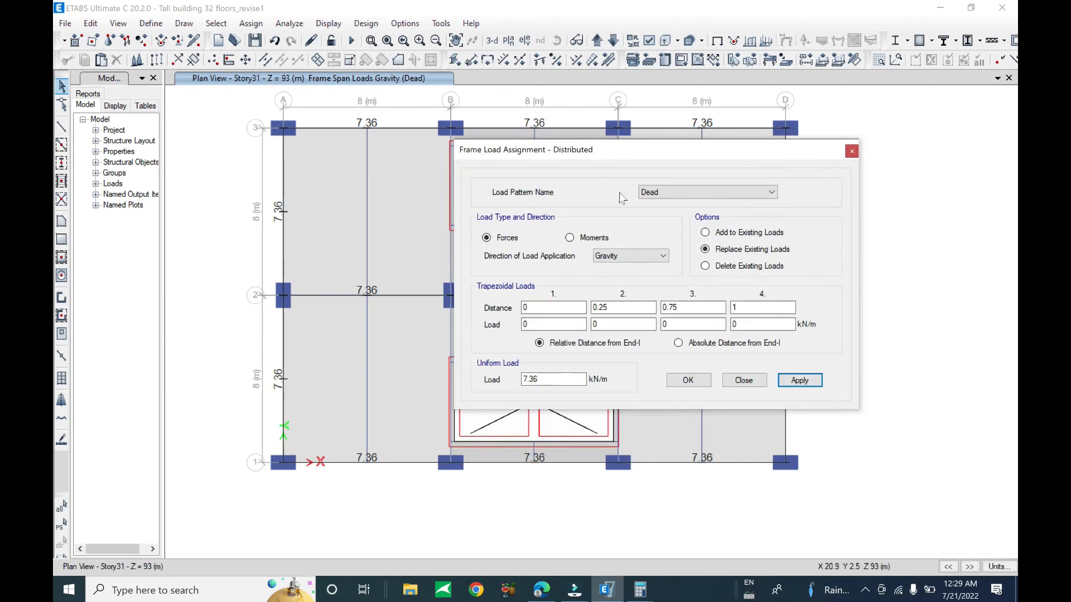
click(704, 380)
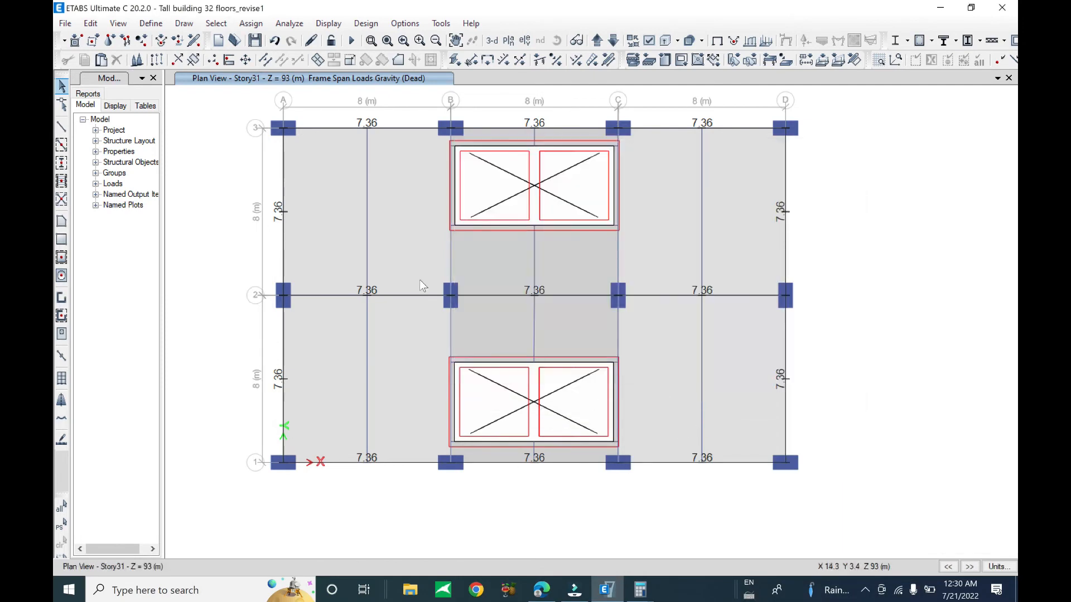
click(65, 23)
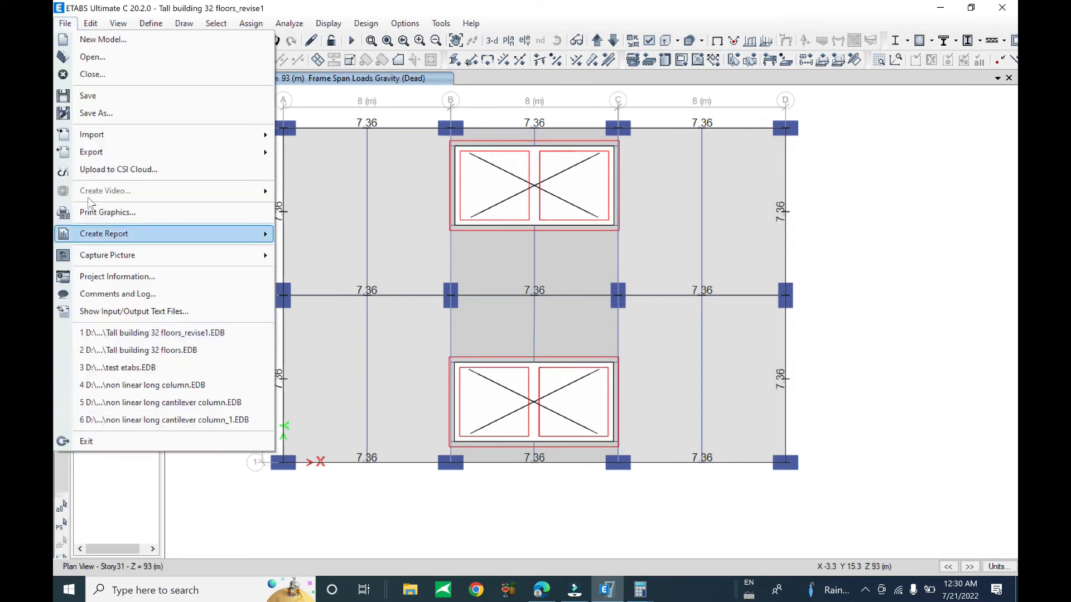
click(87, 96)
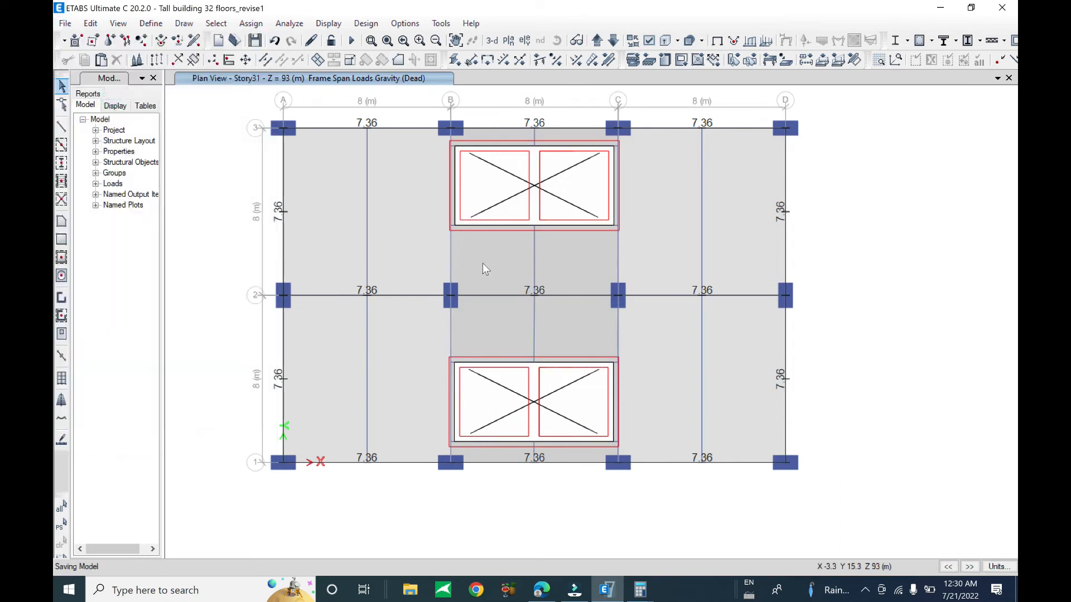
Step: Display the Dead span loads with joint loads and loading values in the 3-D view and examine the lowest stories
click(493, 42)
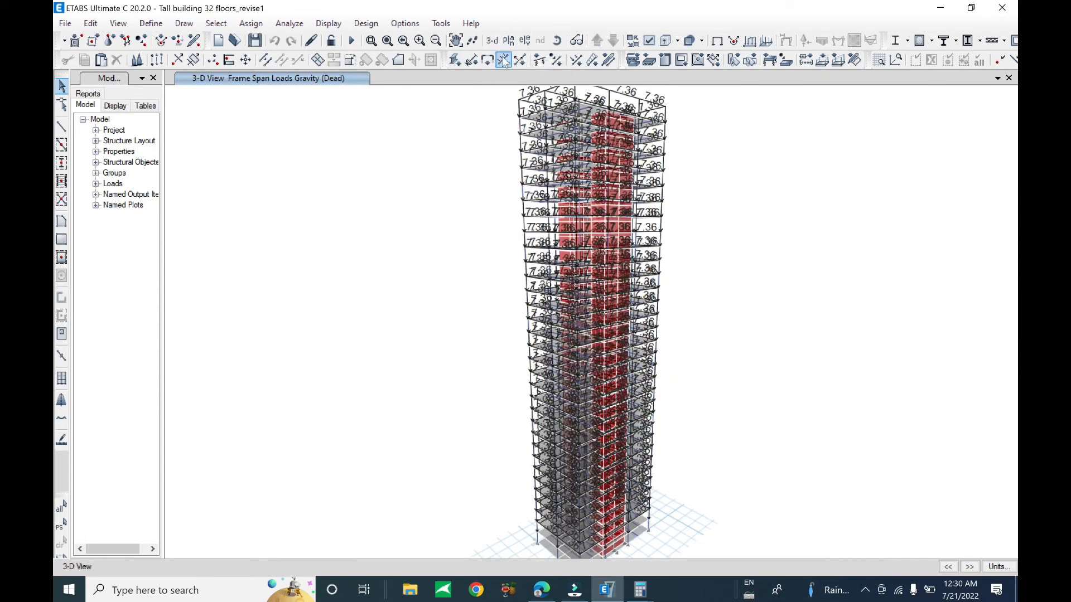
click(750, 40)
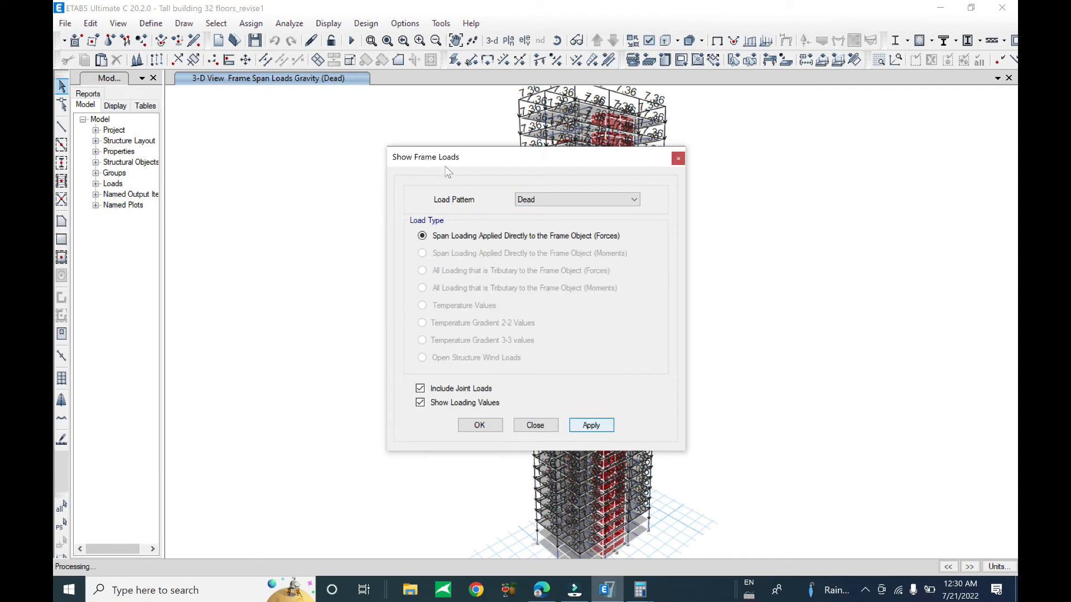
shift+middle_drag(765, 408, 715, 206)
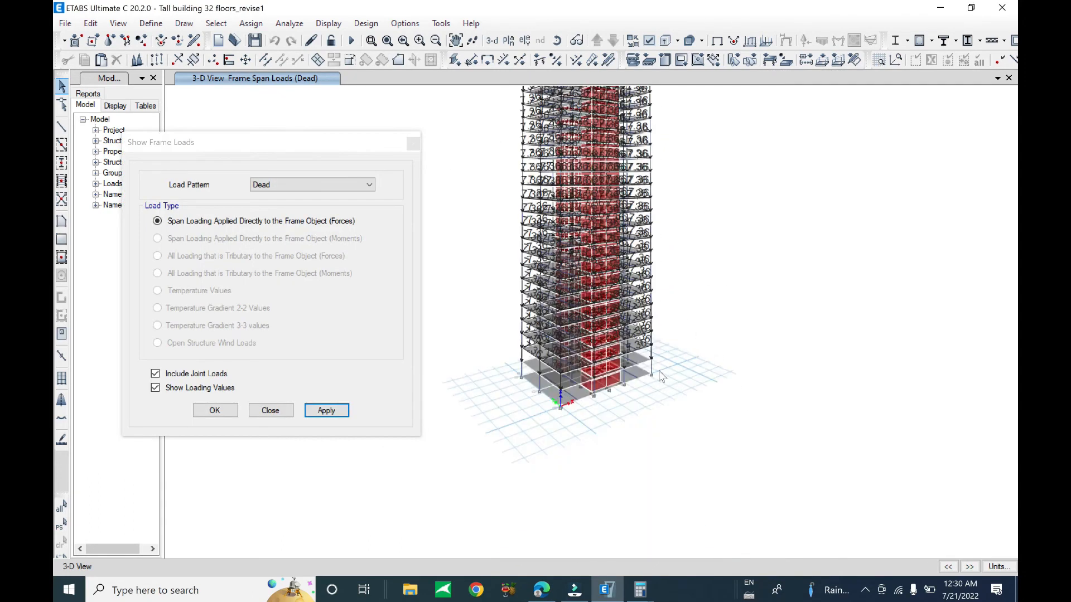
scroll(658, 371, up, 10)
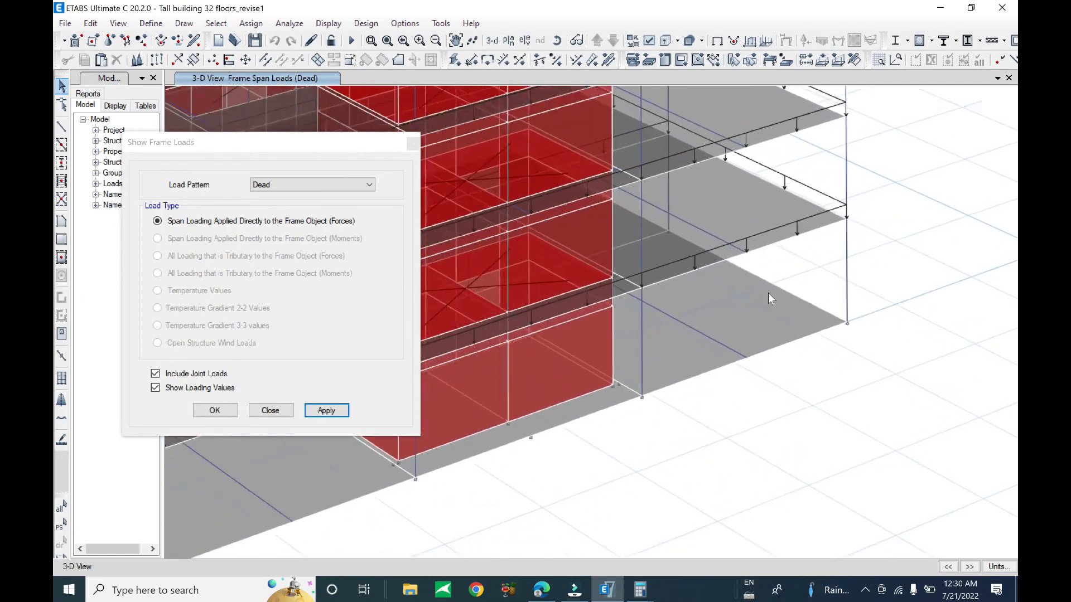
scroll(744, 355, down, 3)
shift+middle_drag(680, 411, 655, 416)
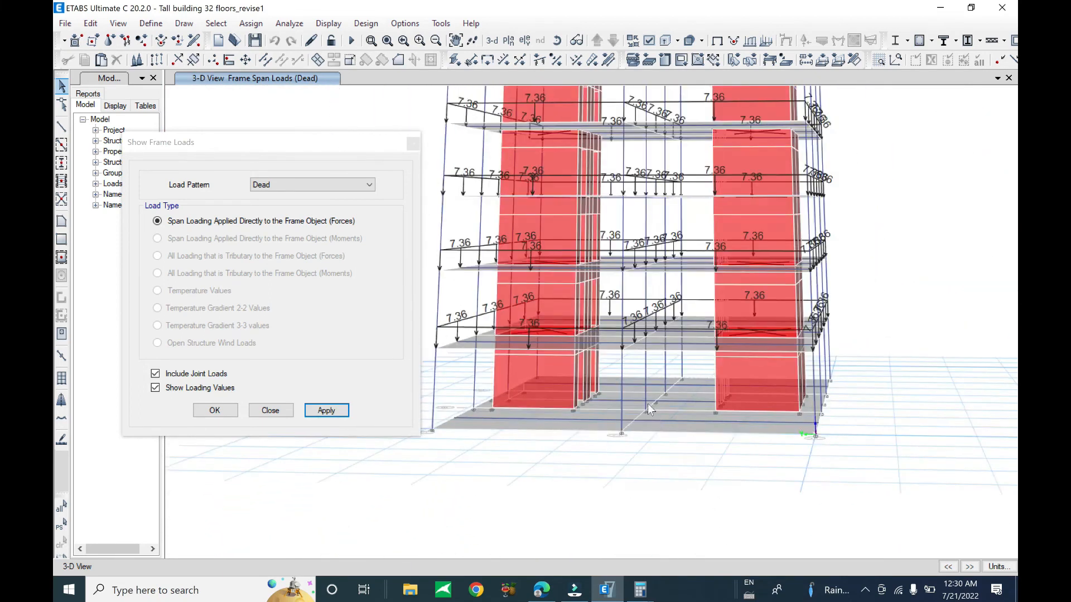
scroll(648, 403, up, 3)
scroll(678, 413, down, 4)
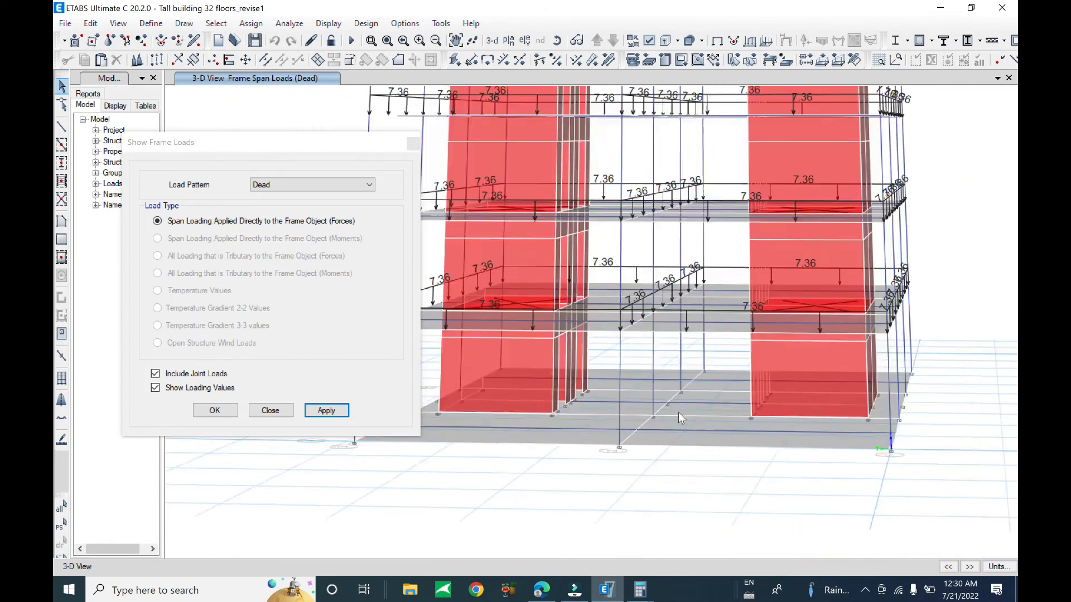
scroll(657, 414, up, 4)
click(648, 428)
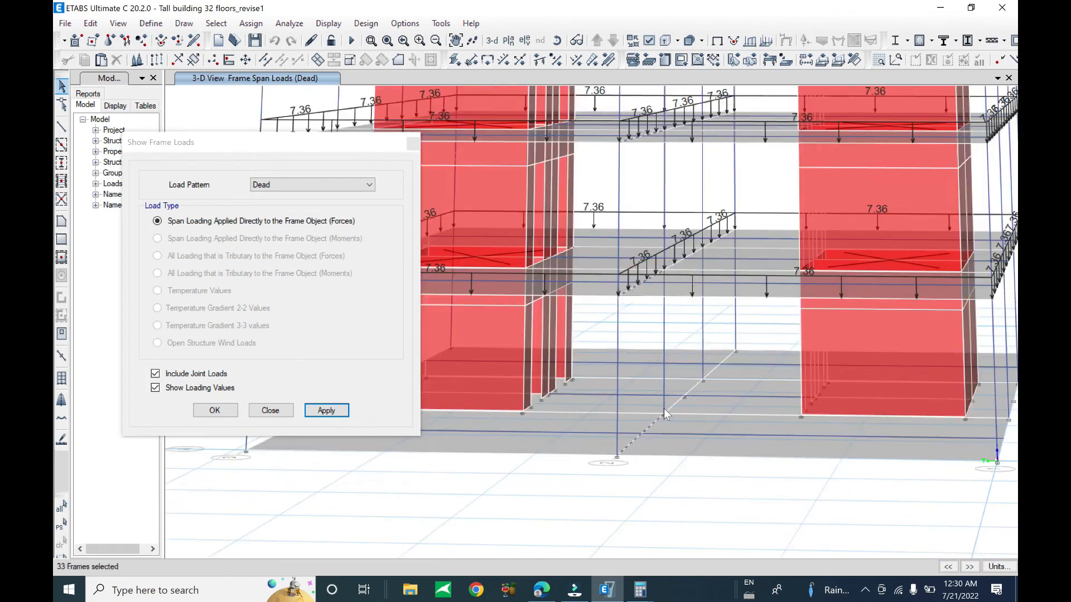
click(702, 381)
middle_drag(921, 478, 919, 465)
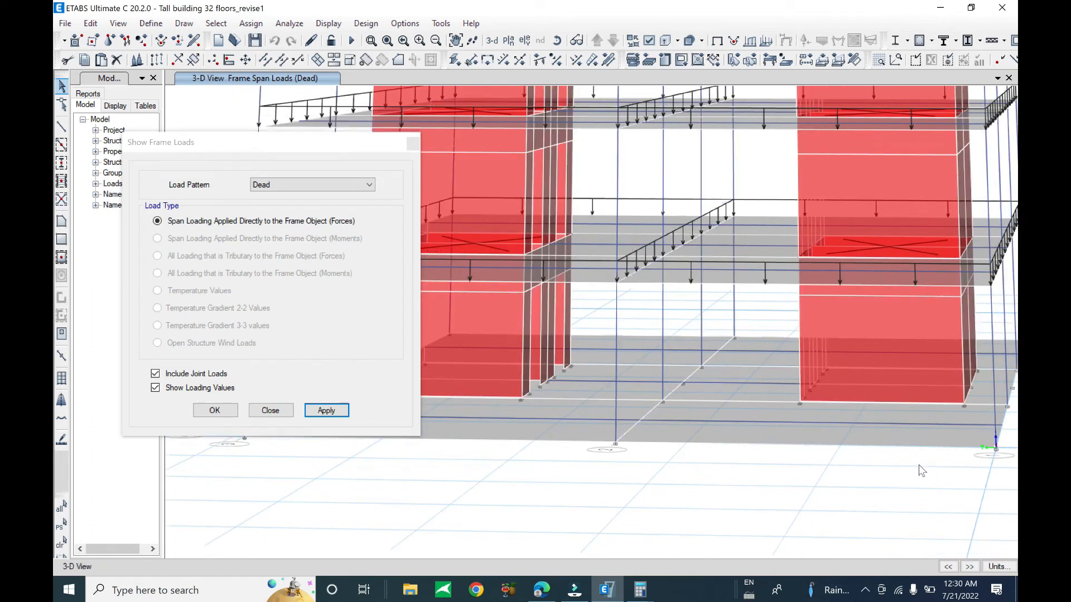
scroll(921, 471, down, 5)
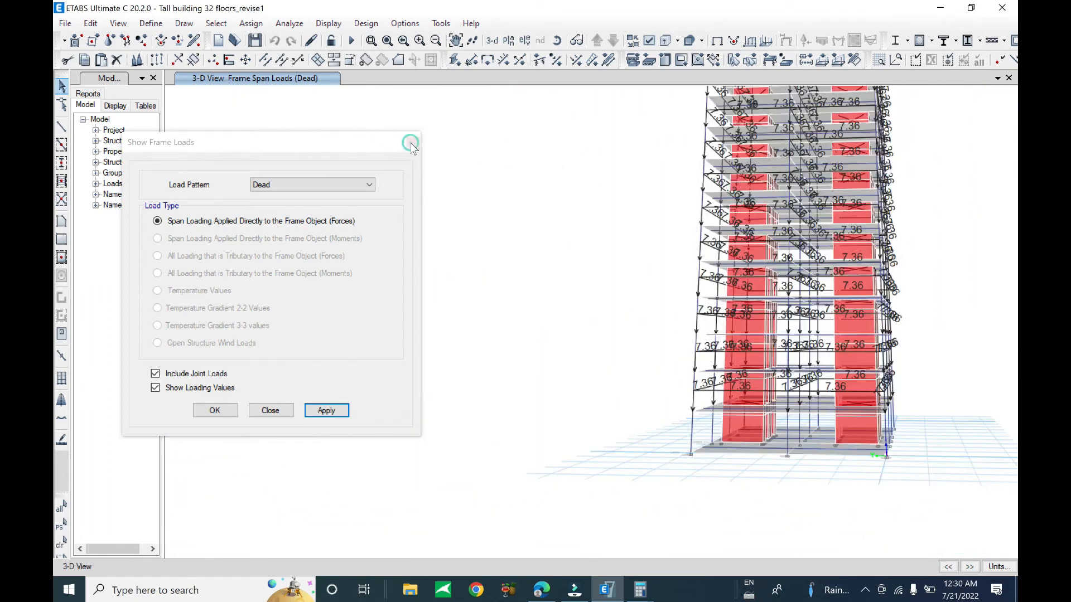
Step: Clear the display of assigned loads and limit object selection to One Story
click(411, 143)
click(250, 23)
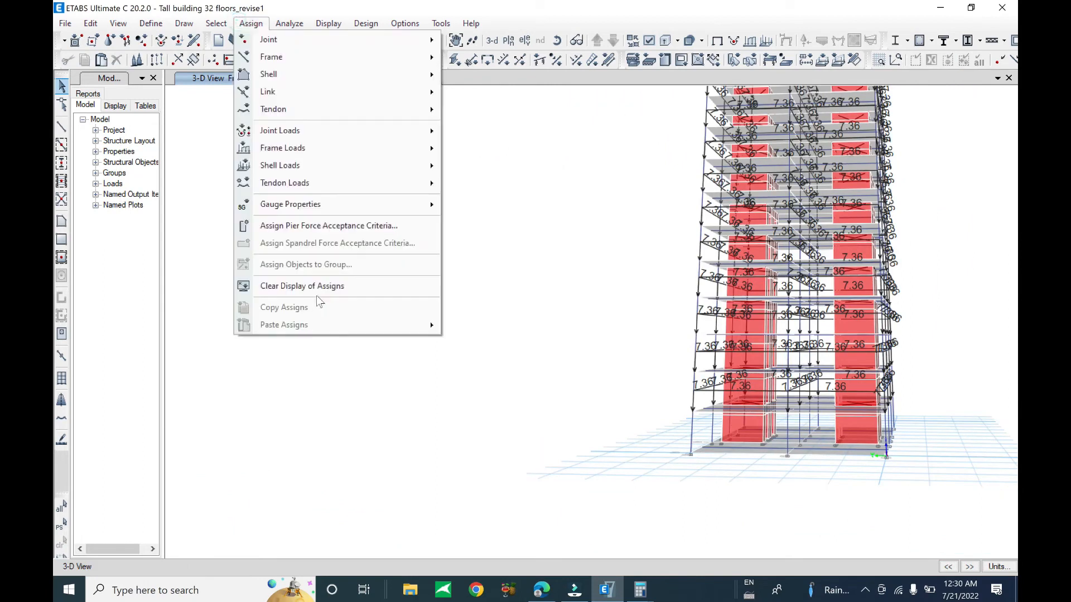
click(319, 288)
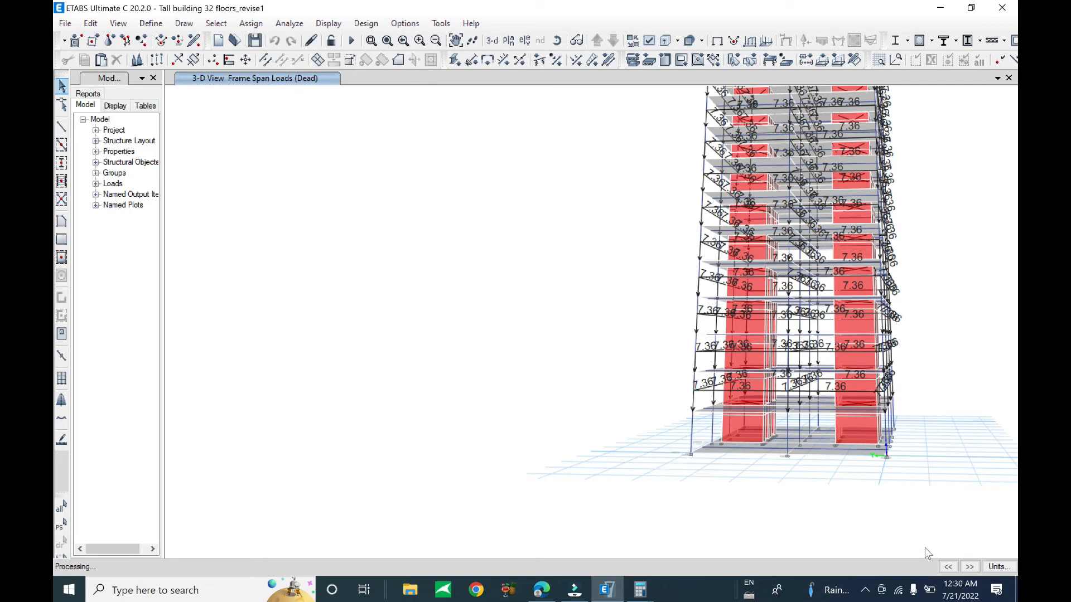
scroll(852, 514, up, 3)
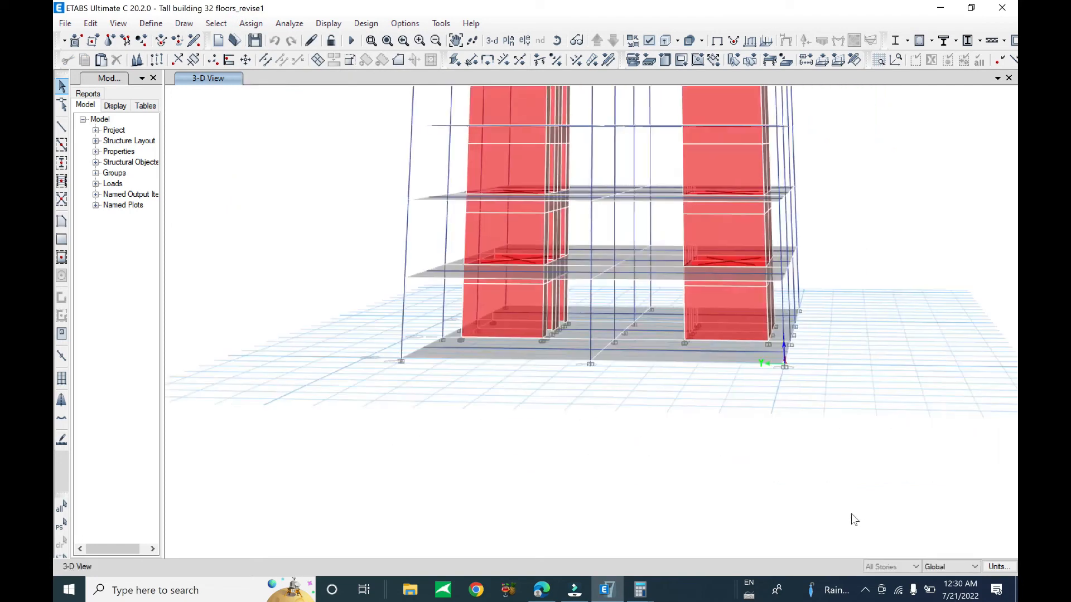
click(884, 579)
Step: Select the base-level beams along grid line 2 from A to D
scroll(620, 344, up, 4)
click(553, 391)
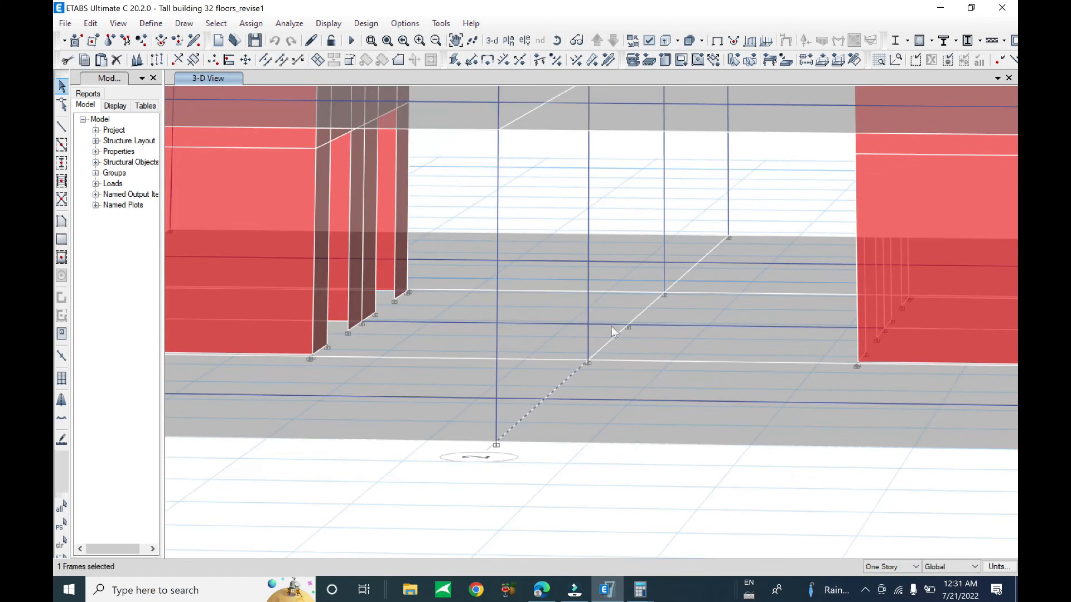
click(617, 337)
click(682, 277)
scroll(668, 296, down, 4)
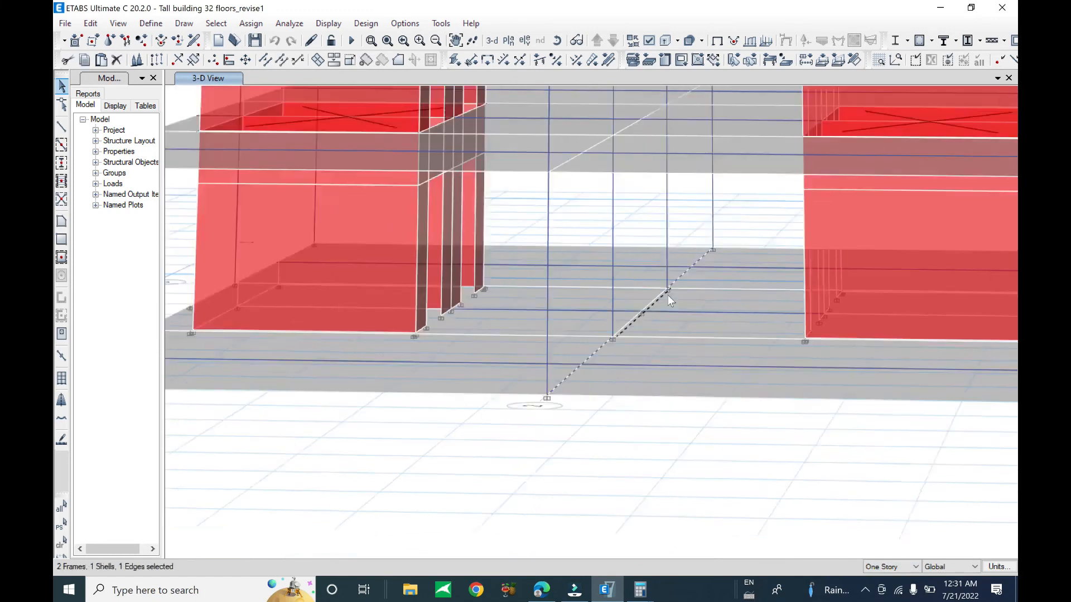
Step: Add the base-level perimeter beams on grid lines 3, A, 1 and D to the selection
shift+middle_drag(323, 355, 390, 353)
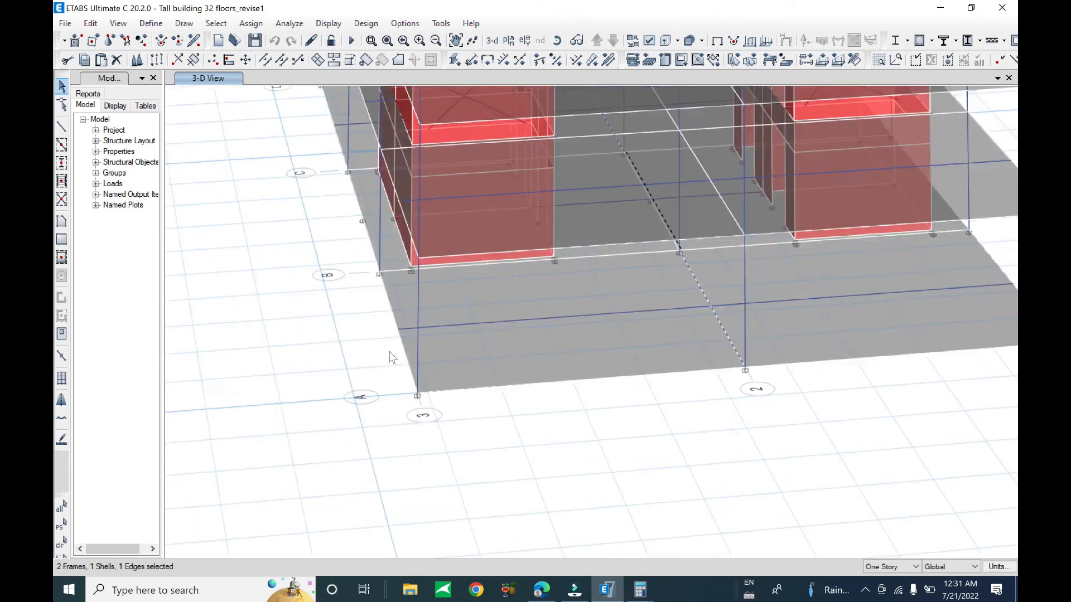
click(369, 233)
middle_drag(406, 281, 417, 359)
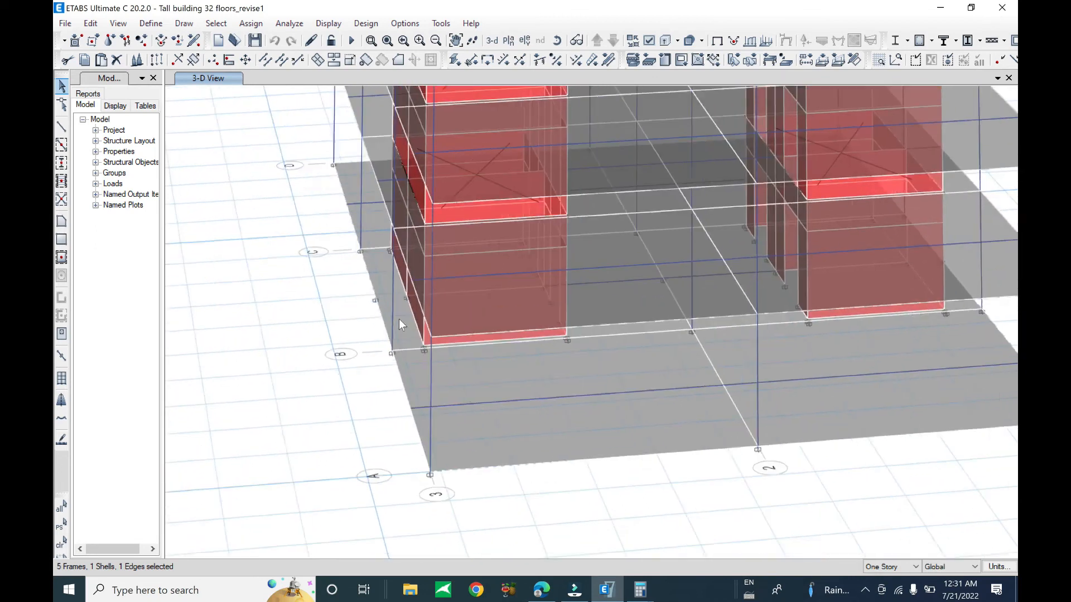
click(811, 440)
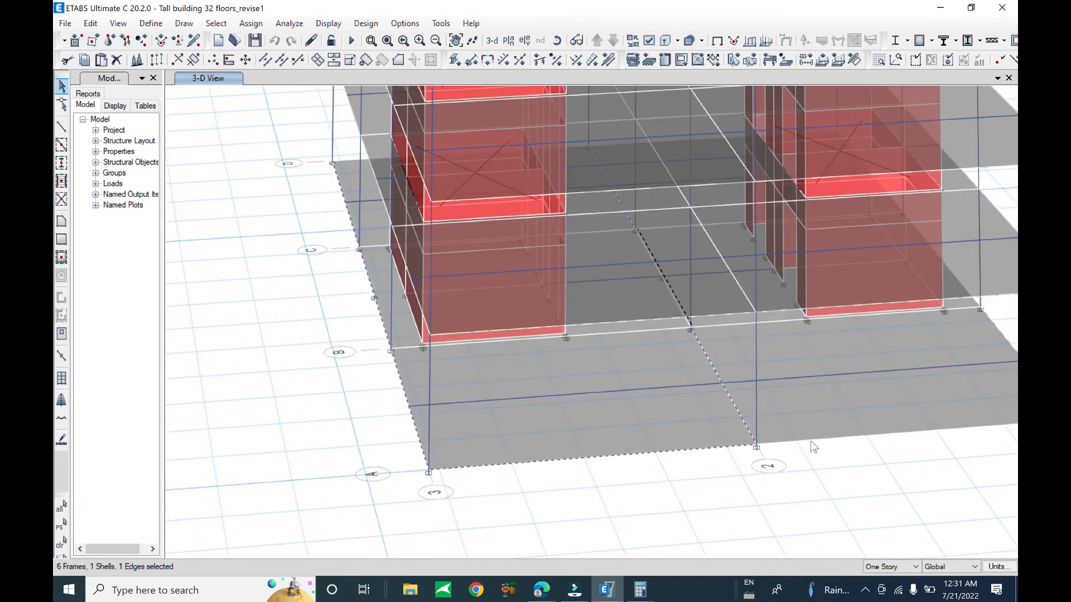
middle_drag(833, 444, 592, 459)
click(802, 405)
shift+middle_drag(724, 468, 647, 457)
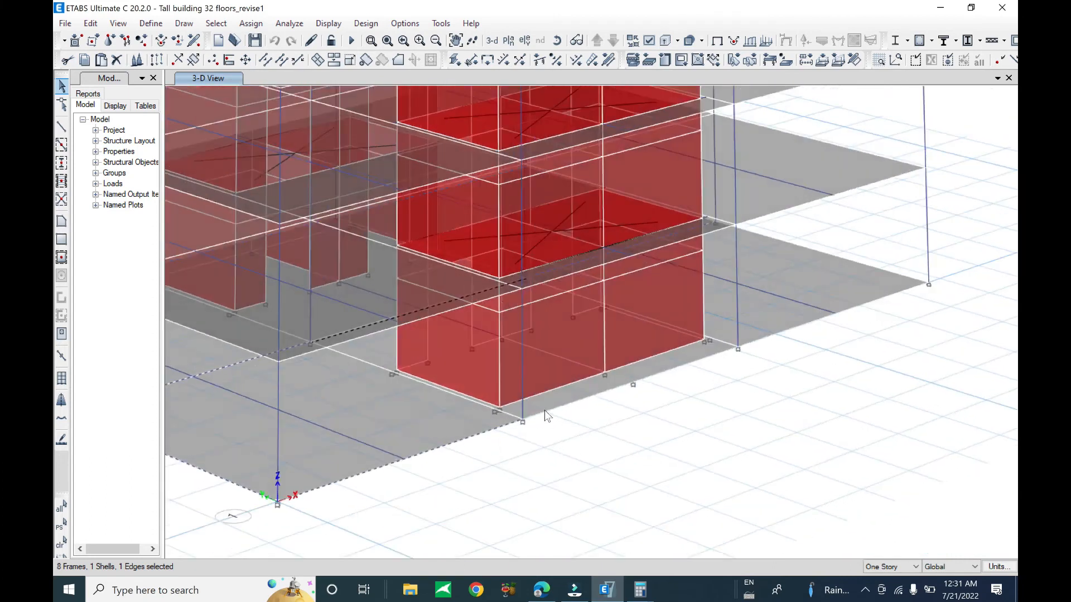
click(757, 339)
shift+middle_drag(804, 389, 563, 383)
click(527, 489)
shift+middle_drag(791, 435, 636, 402)
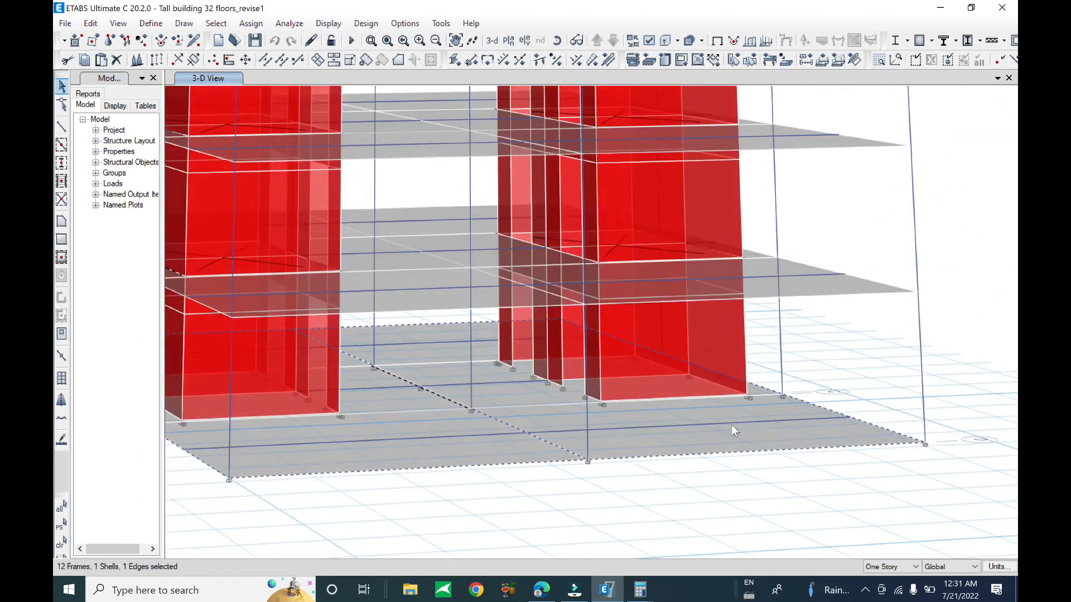
Step: Examine the selected base-level beams from several sides to check that the selection is complete
shift+middle_drag(660, 440, 732, 467)
scroll(734, 461, down, 2)
scroll(740, 455, down, 4)
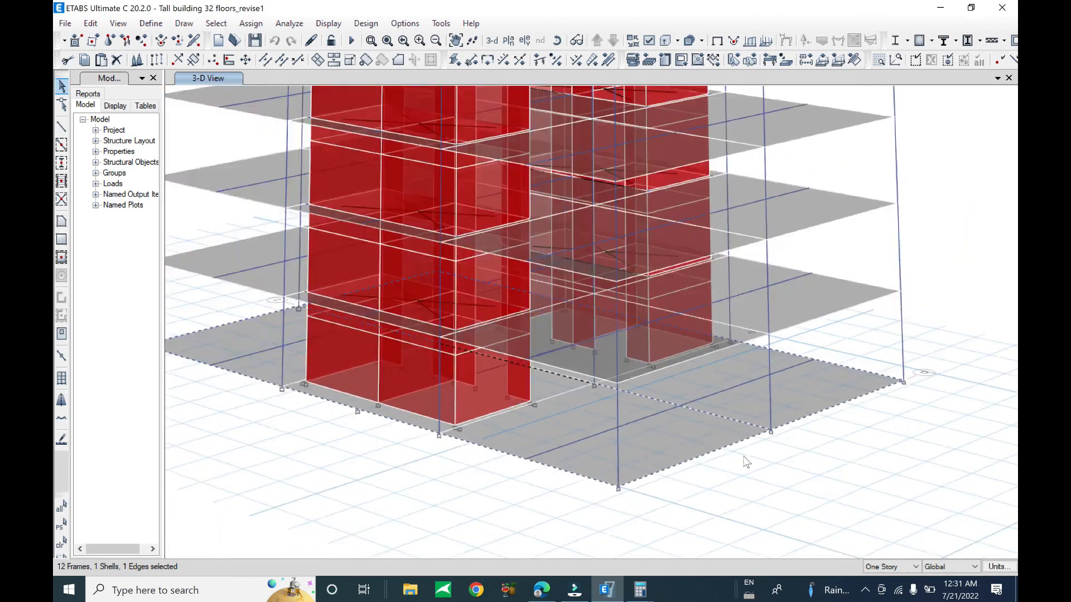
scroll(742, 458, up, 3)
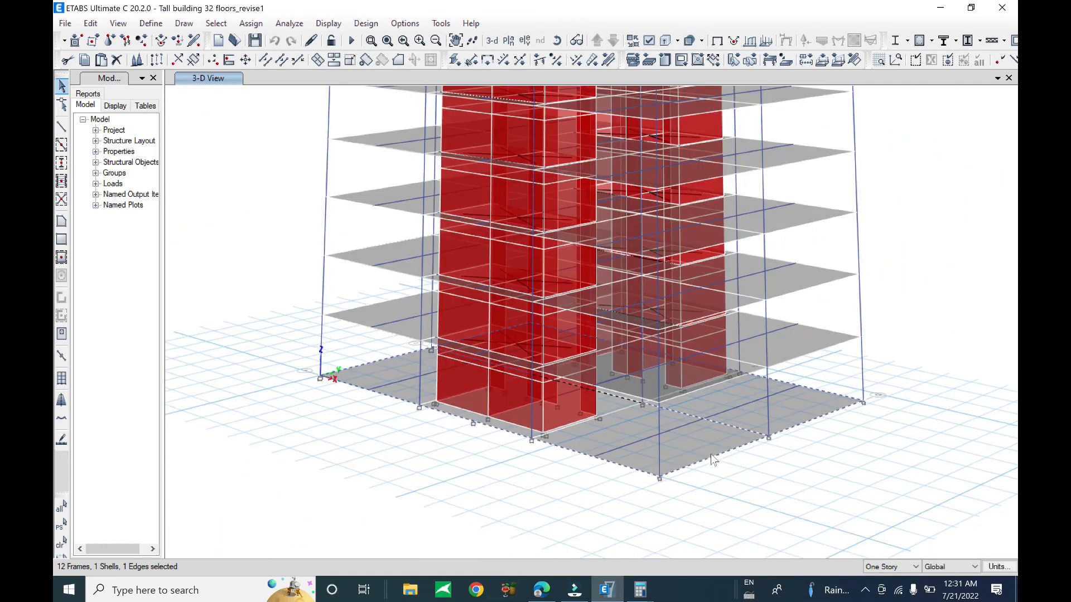
scroll(681, 435, down, 3)
scroll(772, 414, up, 4)
scroll(726, 453, down, 2)
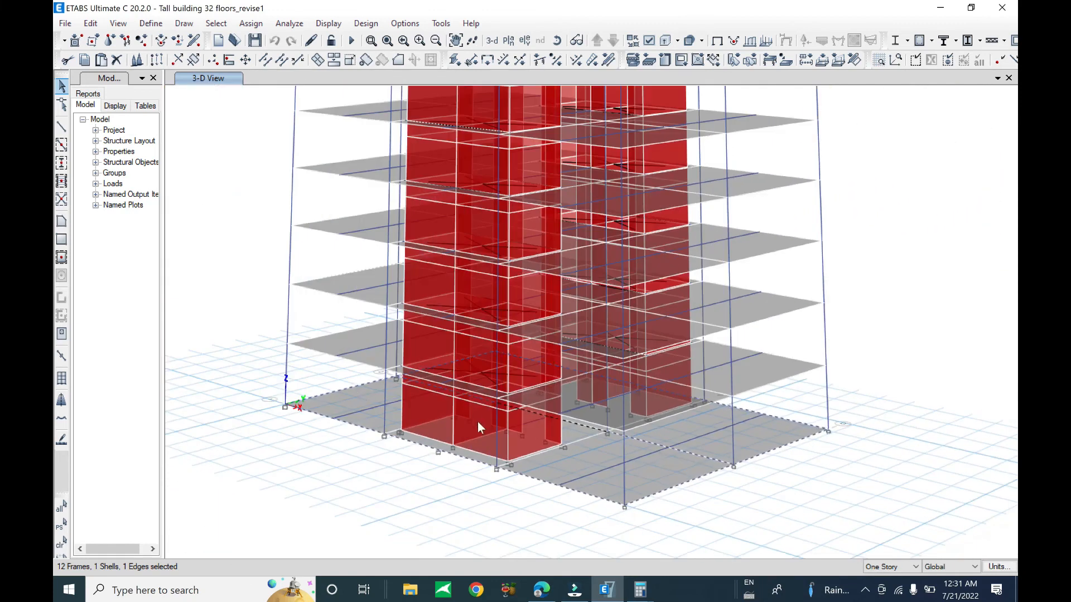
shift+middle_drag(418, 428, 797, 499)
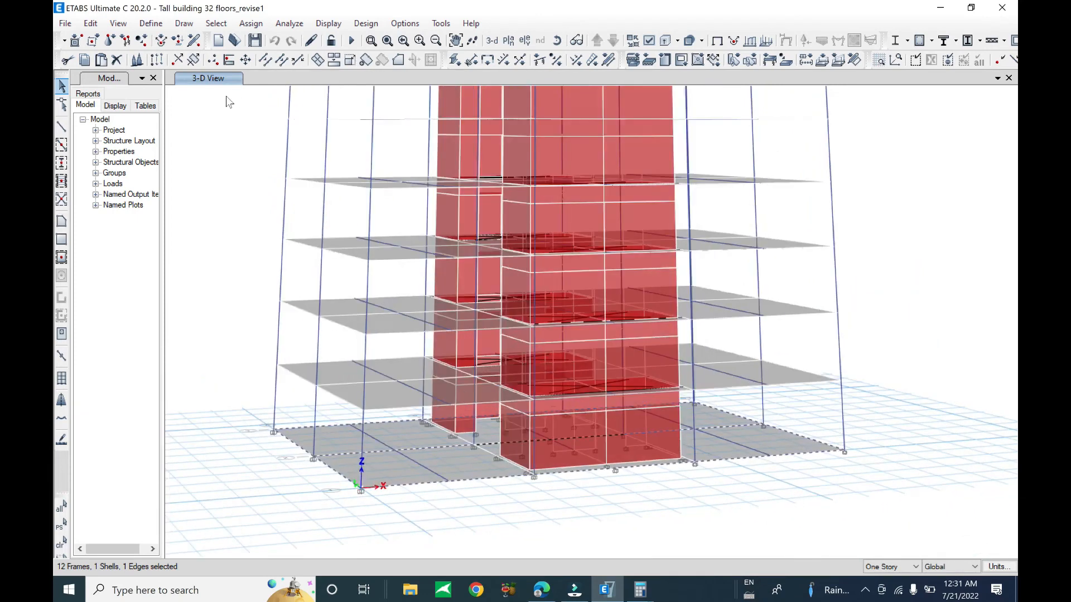
Step: Assign a uniform 7.36 kN/m Dead load in the gravity direction to the selected base-level beams, replacing existing loads
click(242, 28)
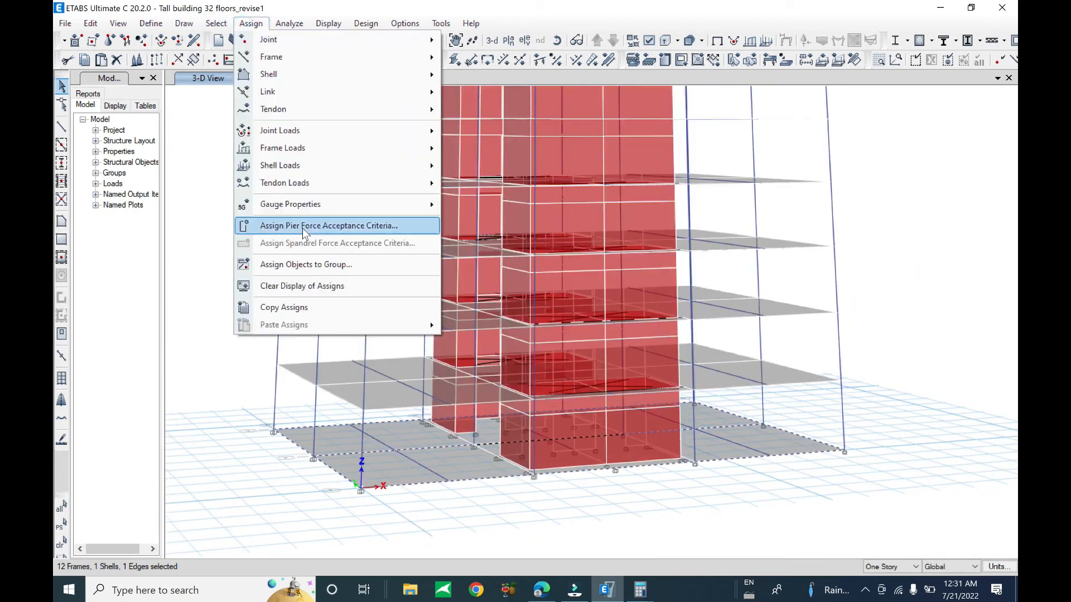
mouse_move(321, 188)
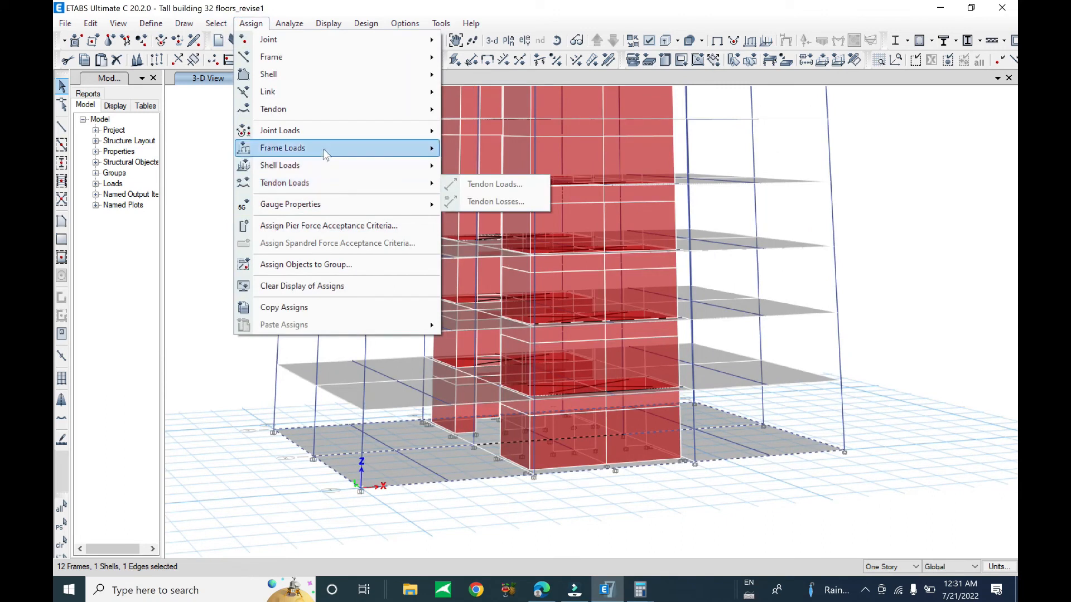
mouse_move(326, 155)
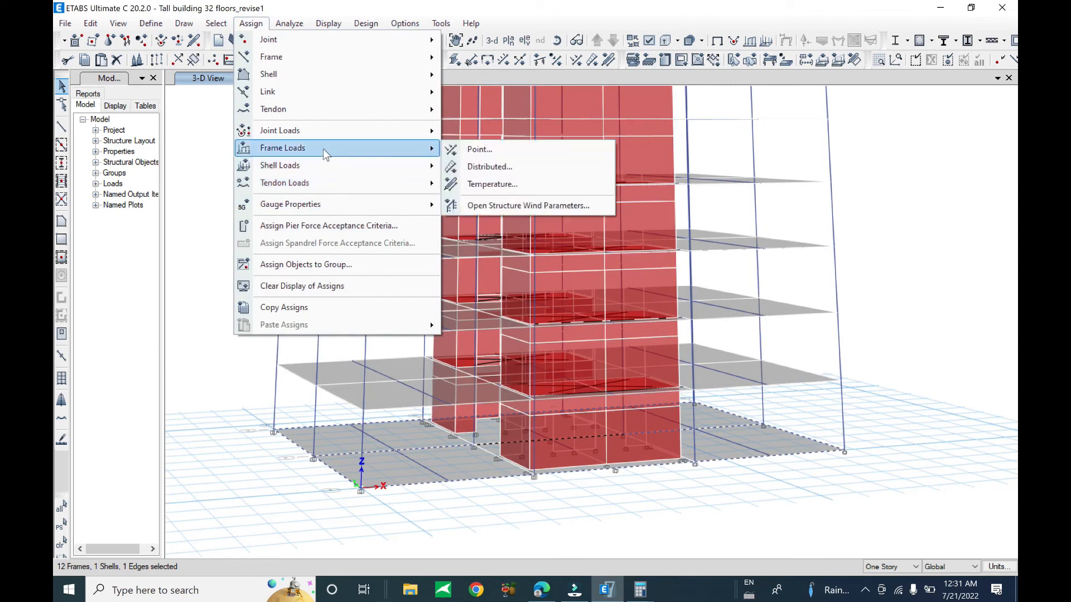
click(480, 150)
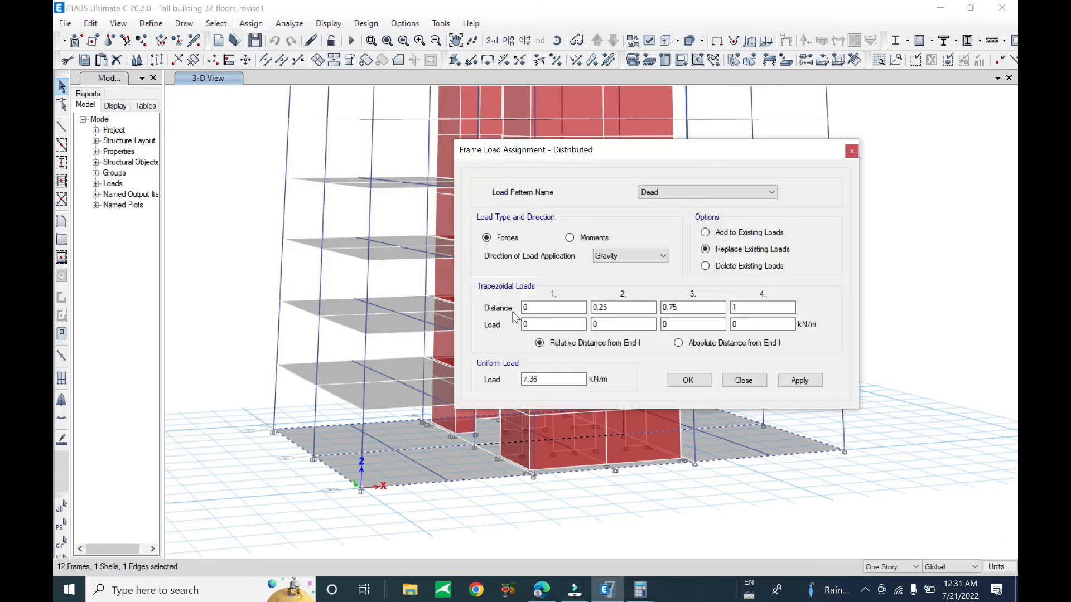
click(800, 380)
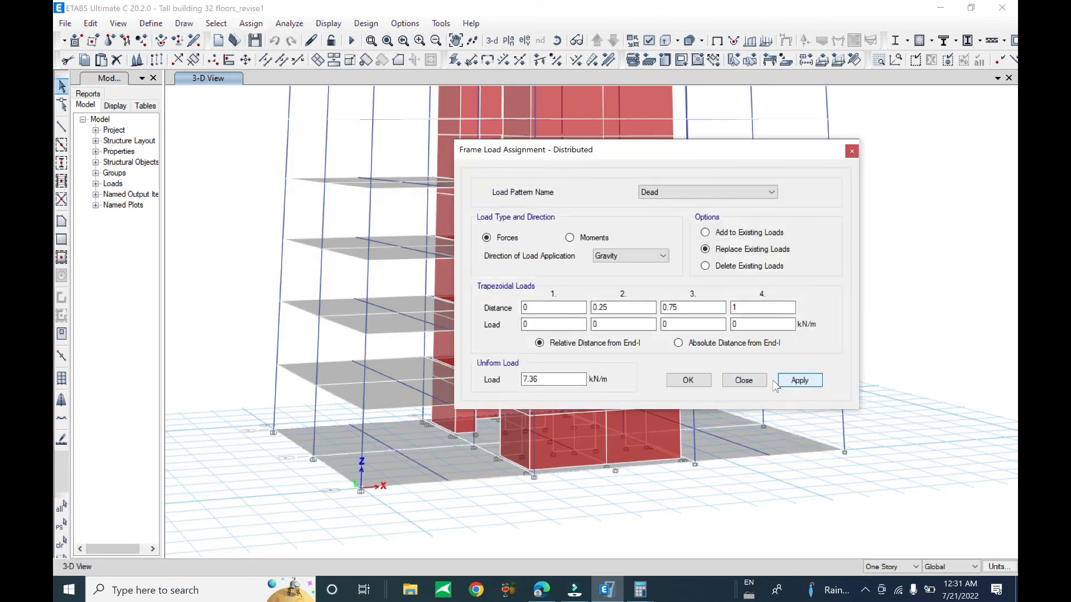
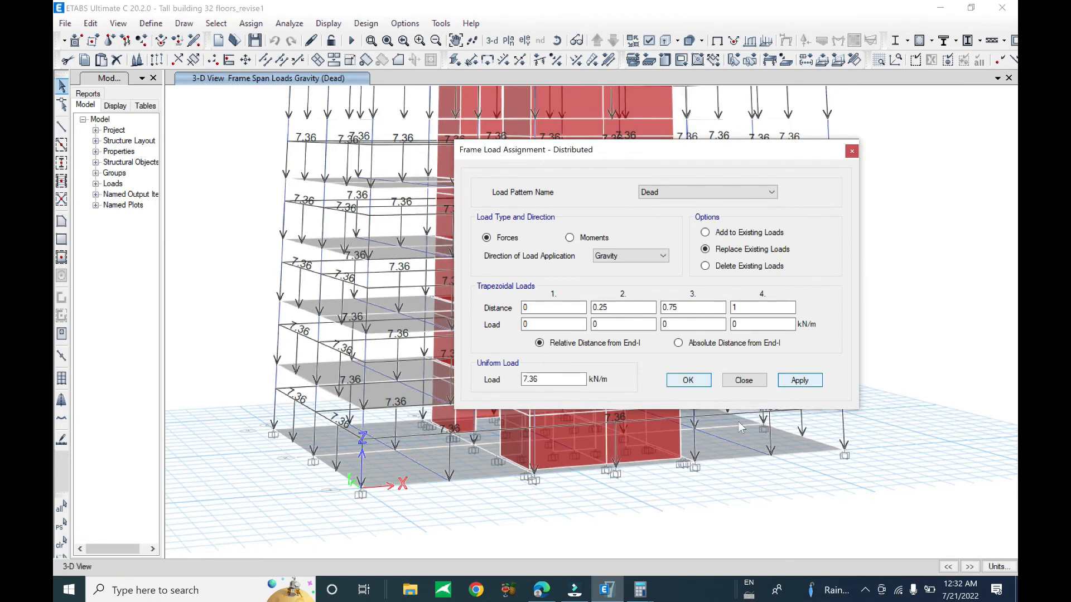
scroll(434, 457, up, 5)
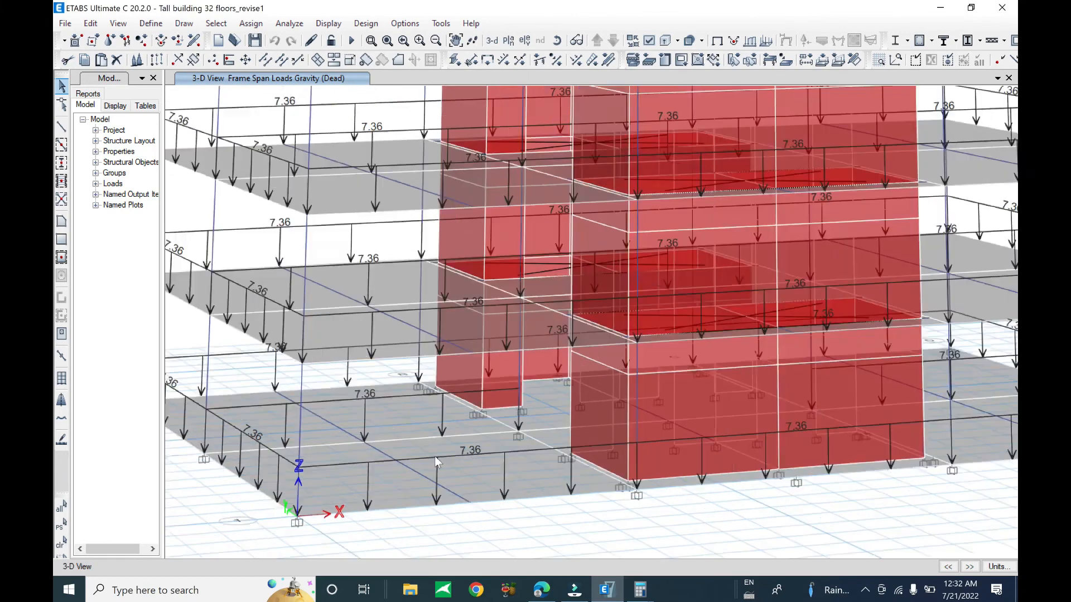
scroll(373, 425, down, 6)
scroll(374, 425, up, 3)
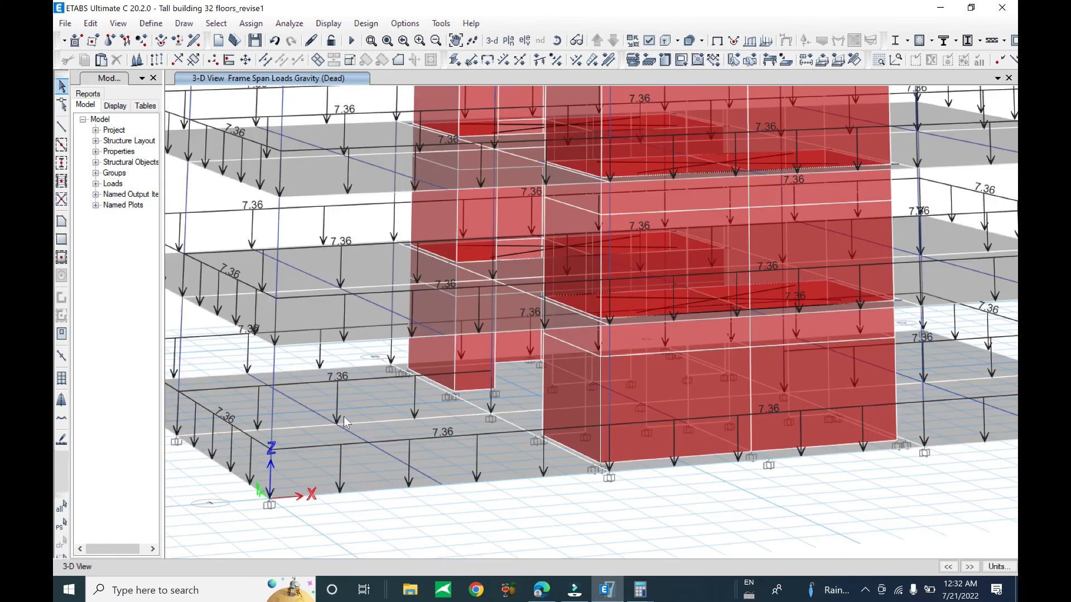
shift+middle_drag(318, 428, 477, 418)
click(607, 457)
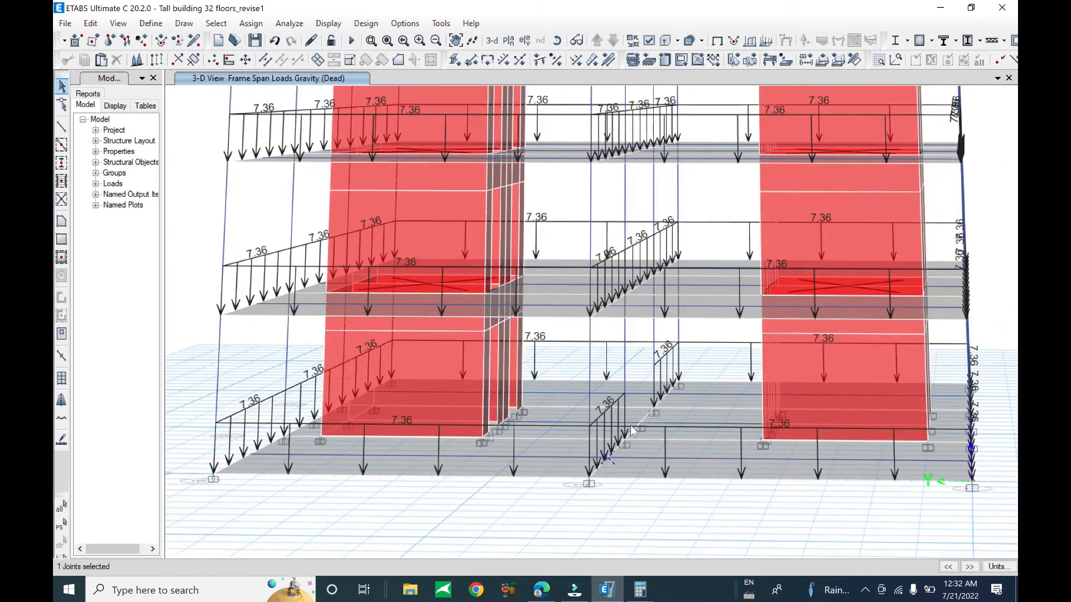
click(612, 463)
click(600, 469)
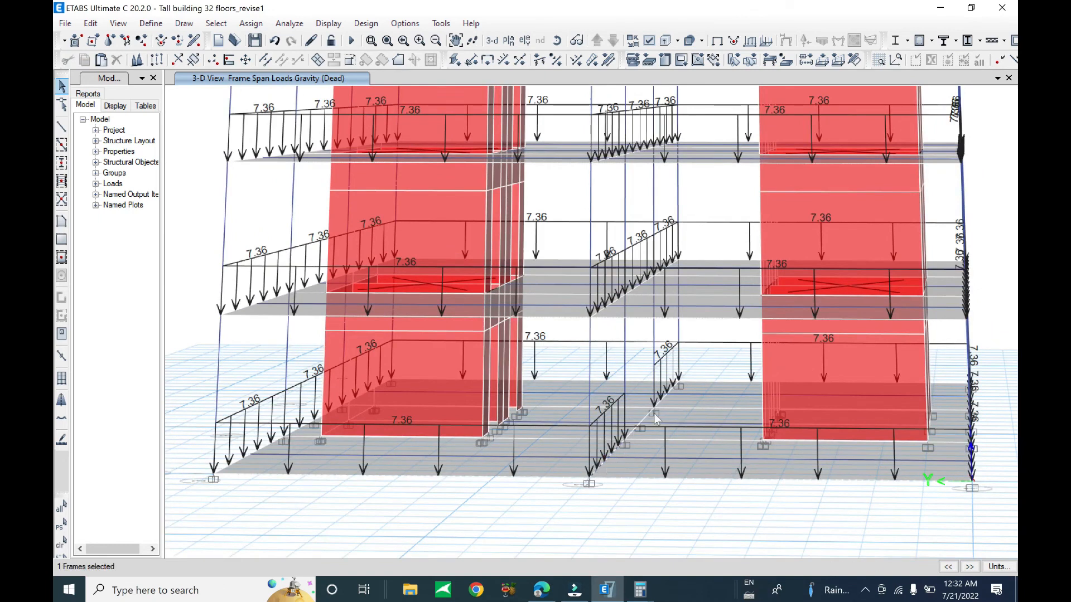
click(608, 307)
middle_drag(666, 336, 621, 249)
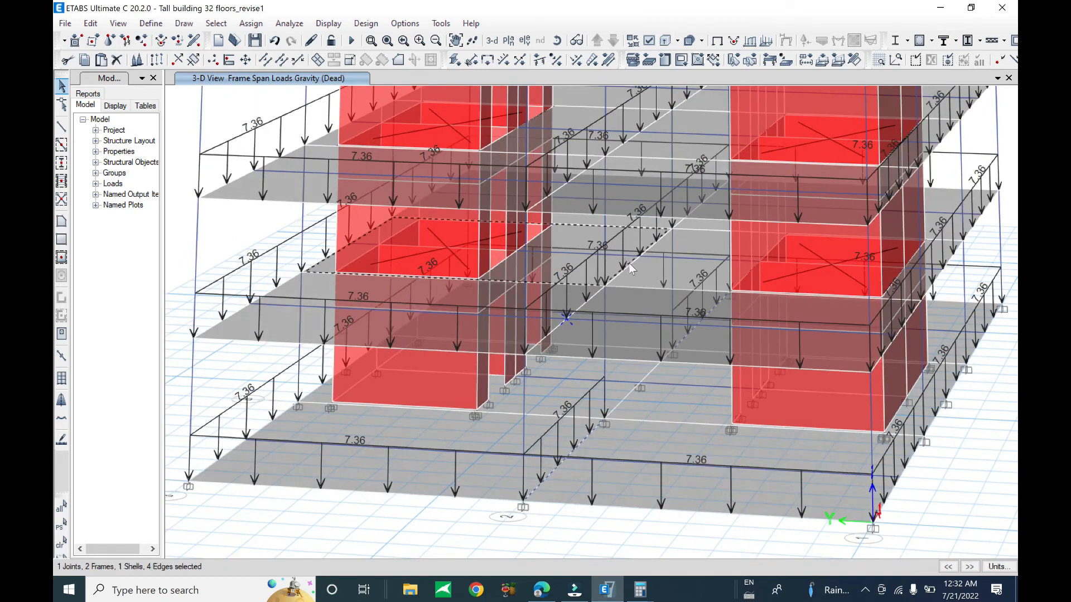
key(ctrl+q)
Step: Select the interior beams along grid line 2 at the base and on the first story above it
click(578, 446)
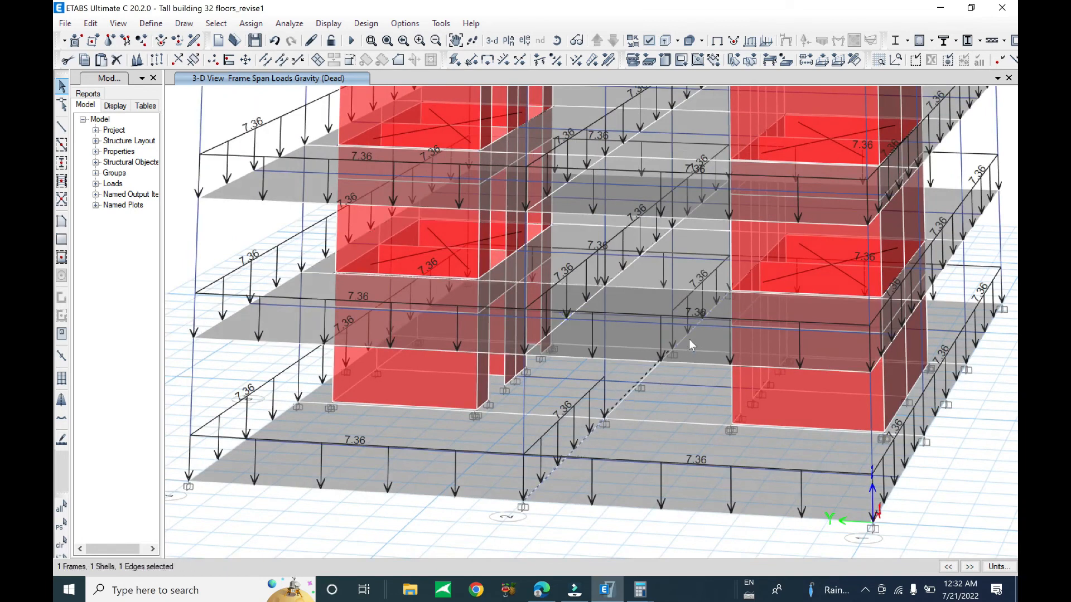
click(681, 221)
click(624, 240)
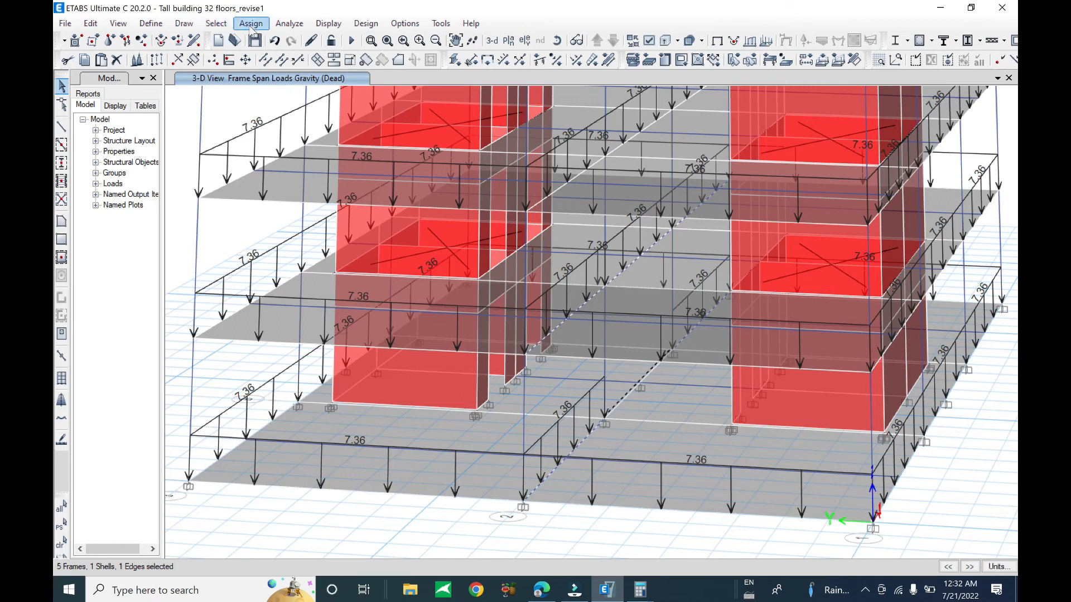
Step: Delete the existing distributed Dead loads from the selected grid line 2 beams
click(251, 25)
mouse_move(258, 44)
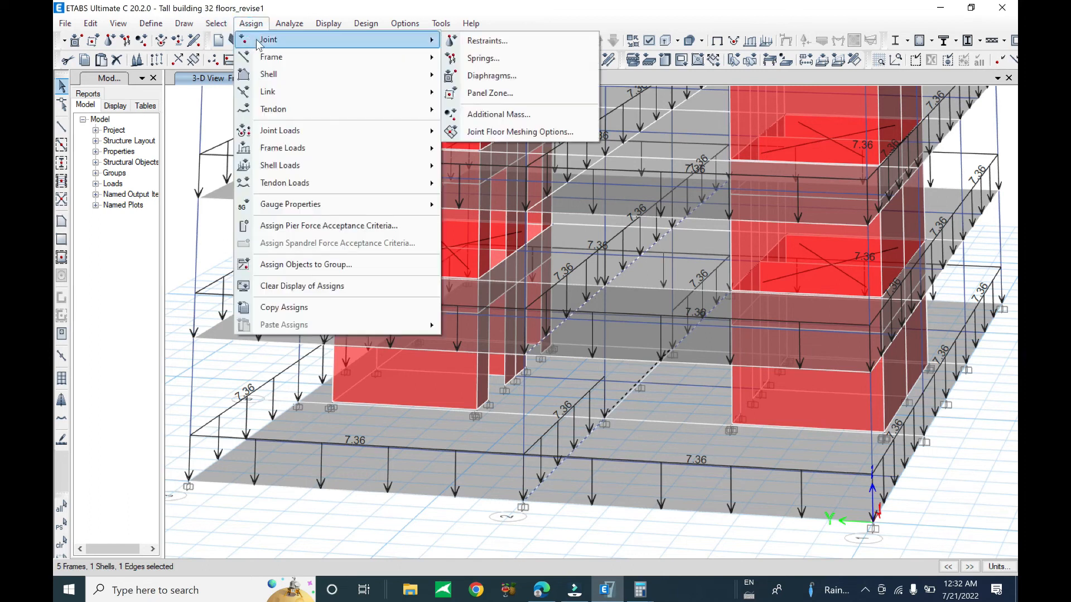
mouse_move(298, 155)
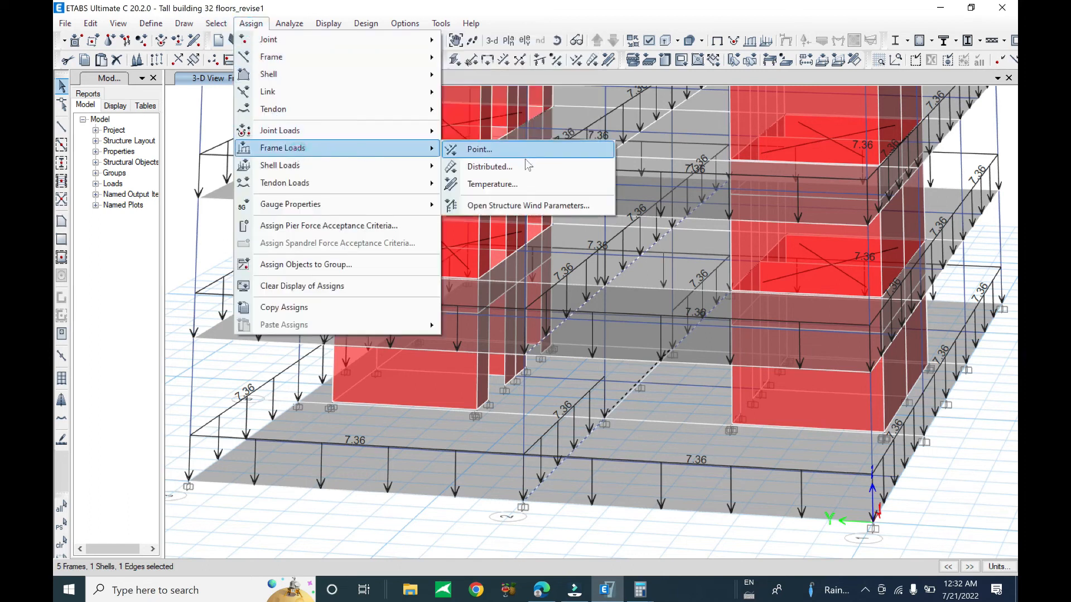
click(567, 236)
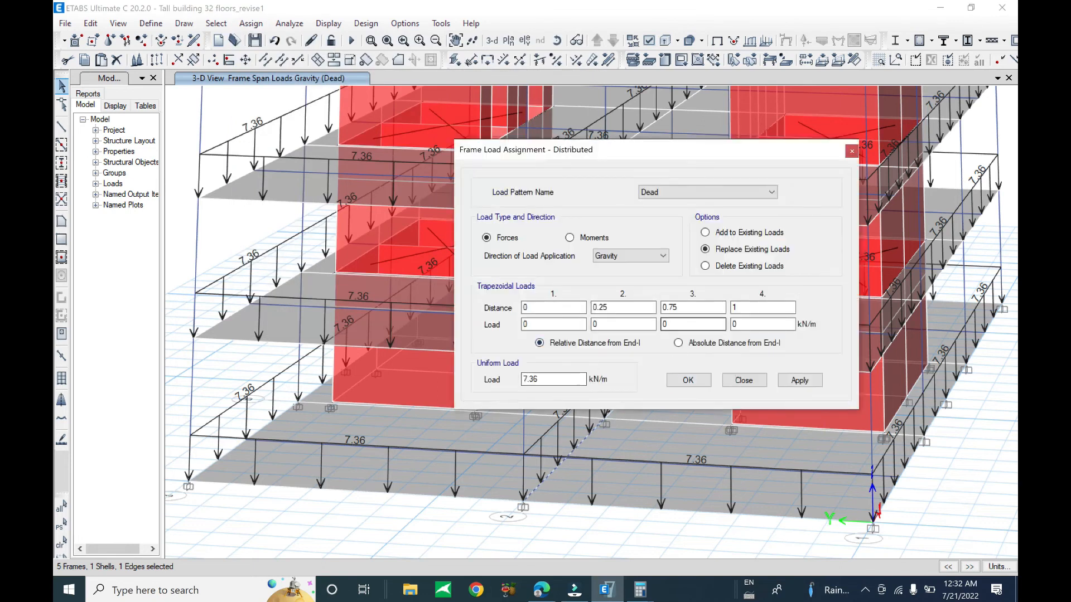
click(719, 268)
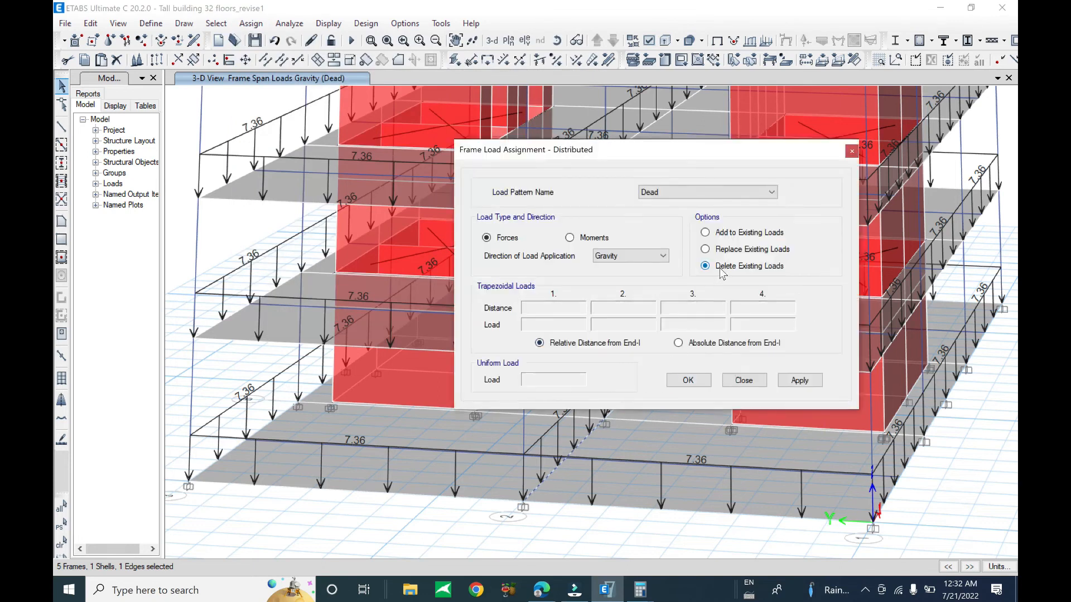
click(802, 380)
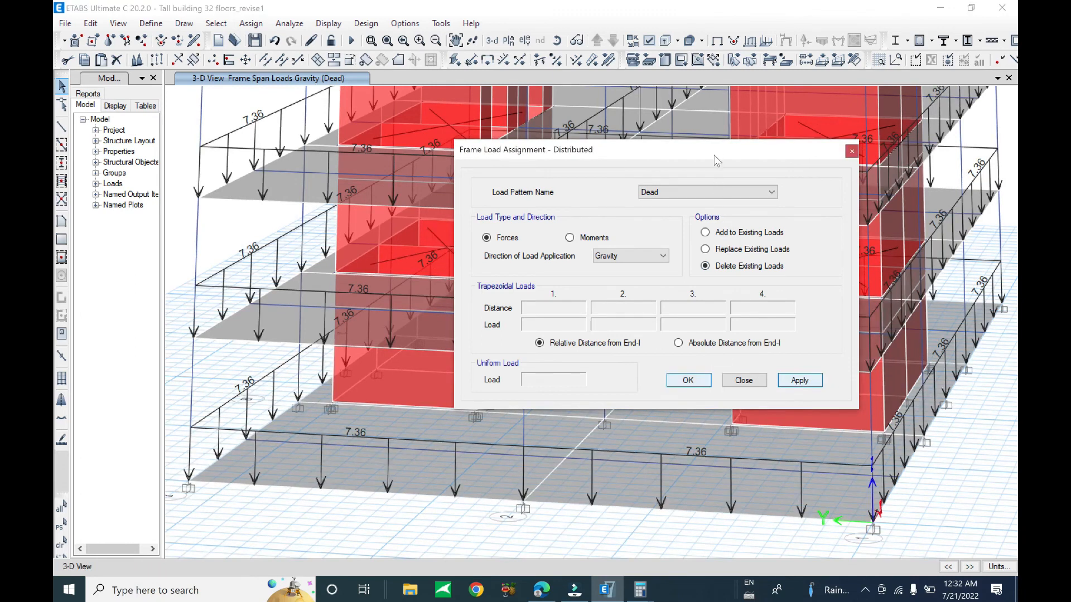
click(729, 383)
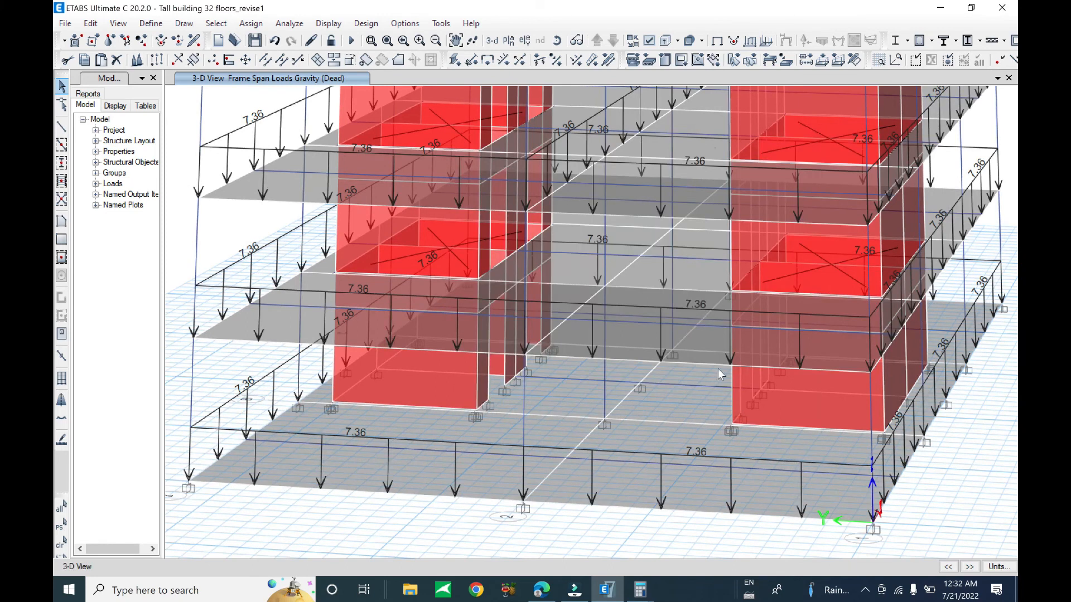
Step: Clear the selection and examine the Dead wall loads from the base of the building up to the roof
scroll(704, 411, up, 2)
key(ctrl+q)
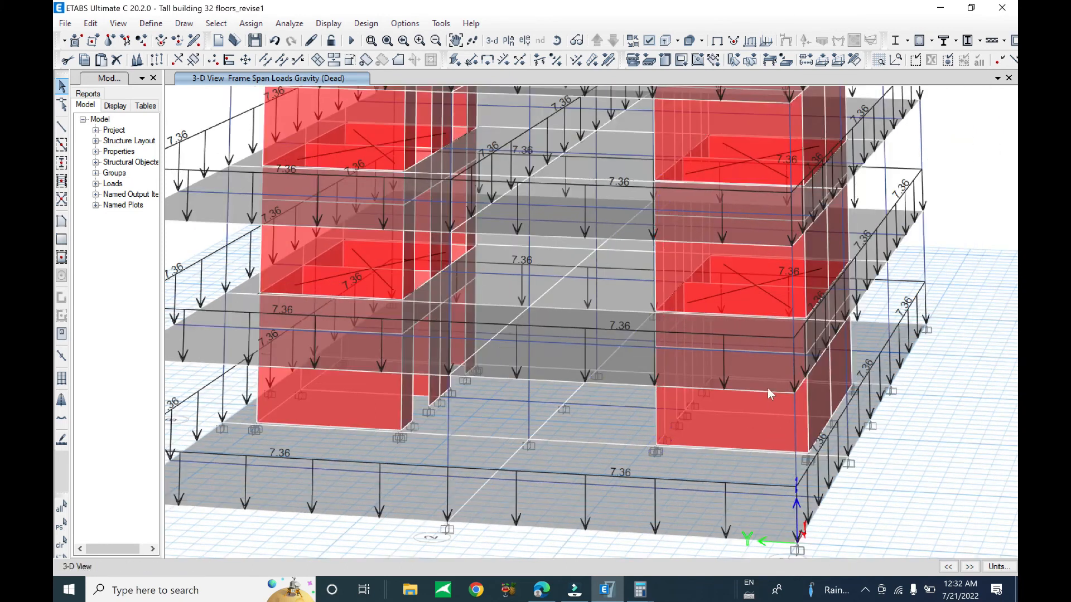
scroll(825, 485, down, 5)
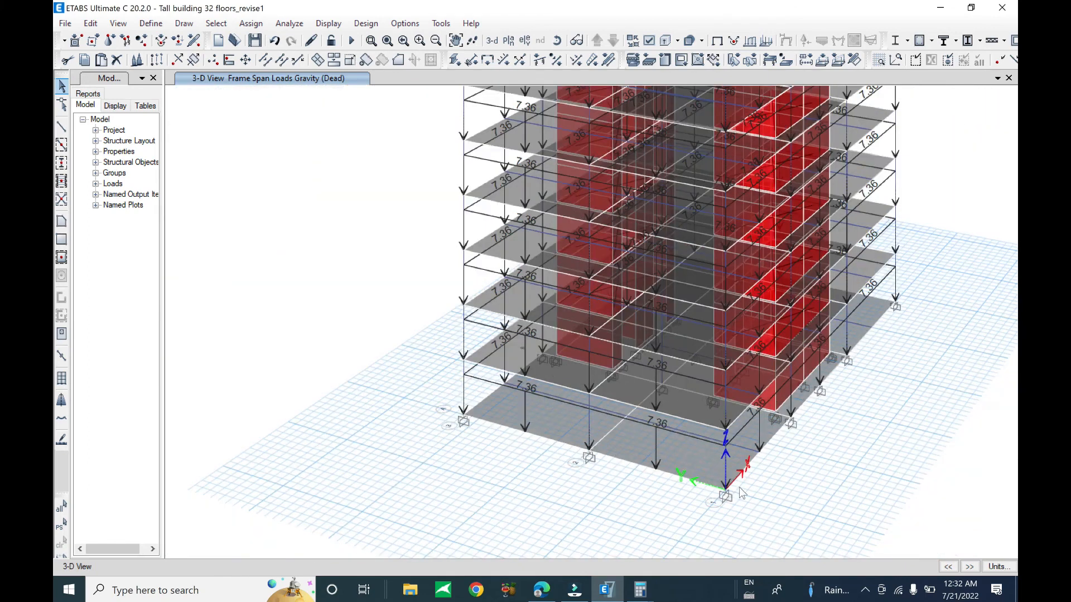
scroll(738, 487, down, 3)
shift+middle_drag(859, 361, 647, 279)
scroll(643, 272, up, 4)
shift+middle_drag(659, 241, 541, 332)
scroll(677, 313, up, 4)
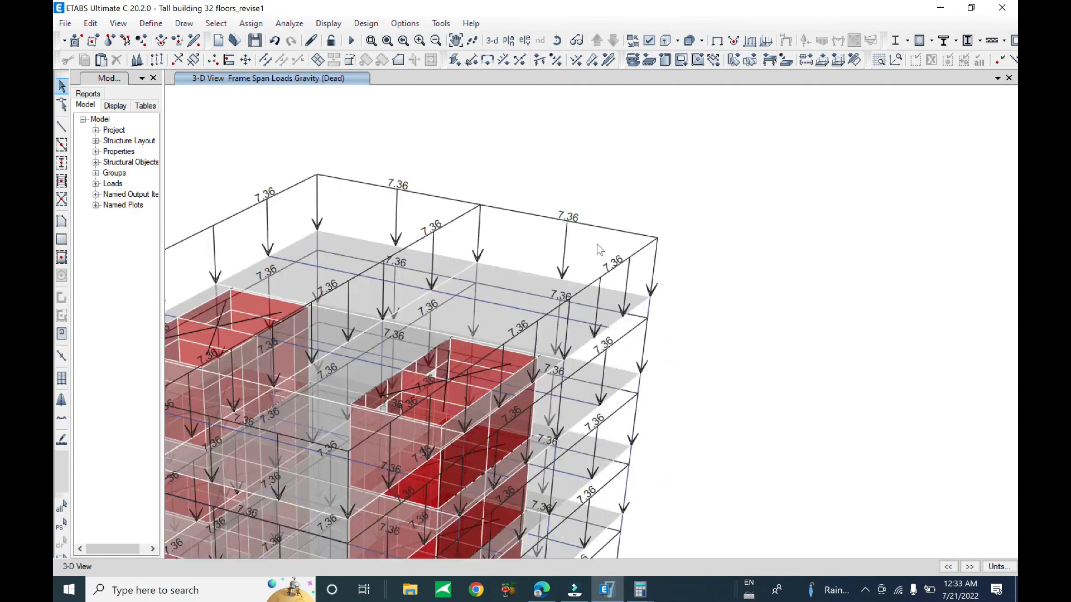
Step: Hide the floor objects in the 3-D view so the frames and their loads can be seen
middle_drag(599, 250, 702, 204)
click(648, 40)
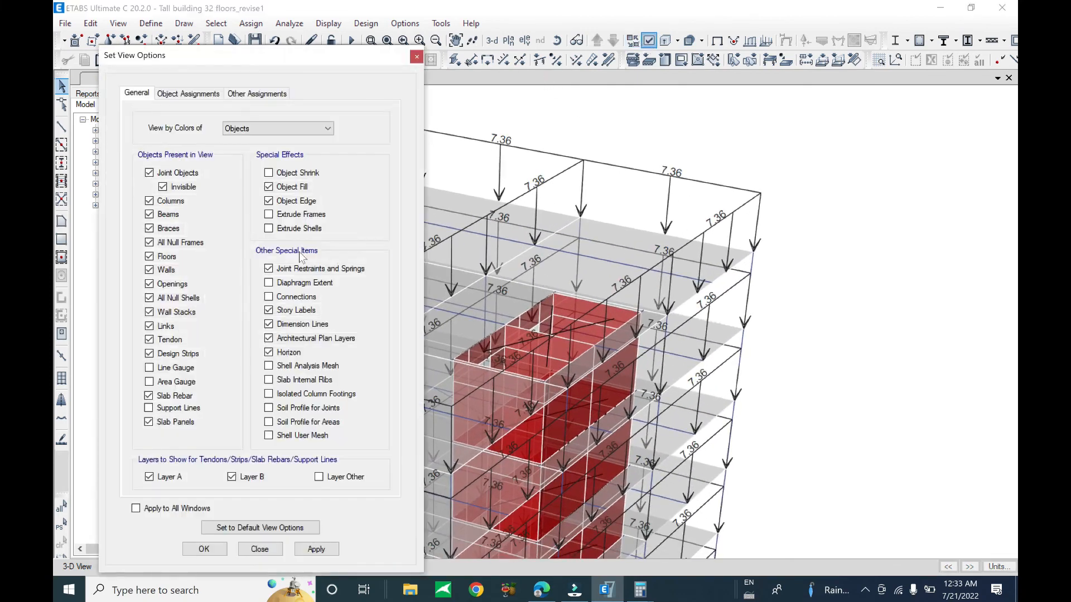
click(166, 256)
click(204, 550)
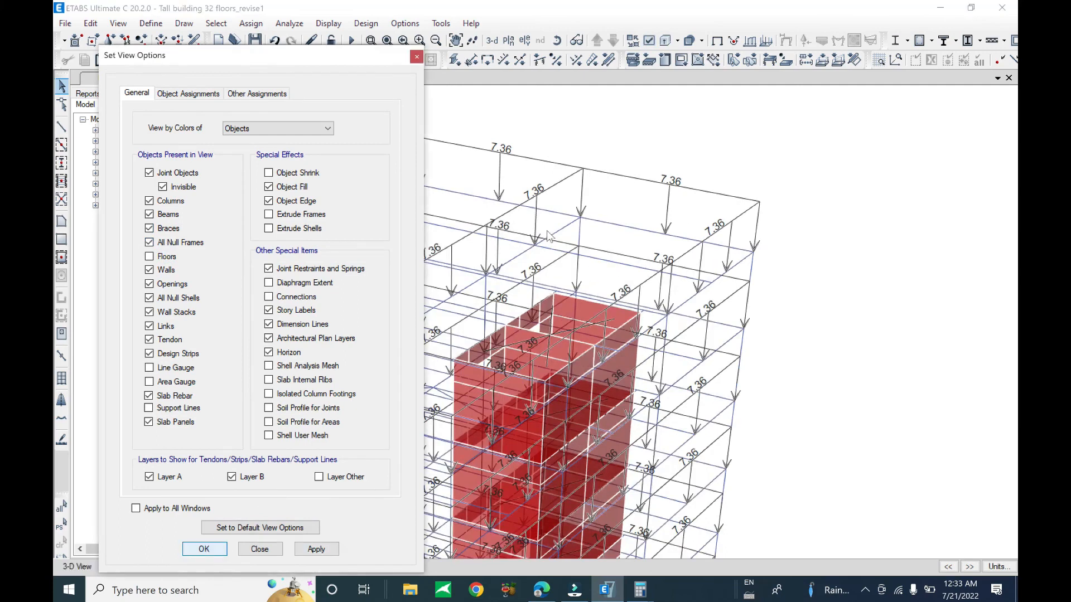
Step: Select all beams at the roof level of the building in a side-on view
shift+middle_drag(580, 271, 651, 224)
mouse_move(567, 189)
mouse_down()
mouse_move(507, 172)
mouse_move(567, 196)
mouse_up()
drag(285, 148, 783, 199)
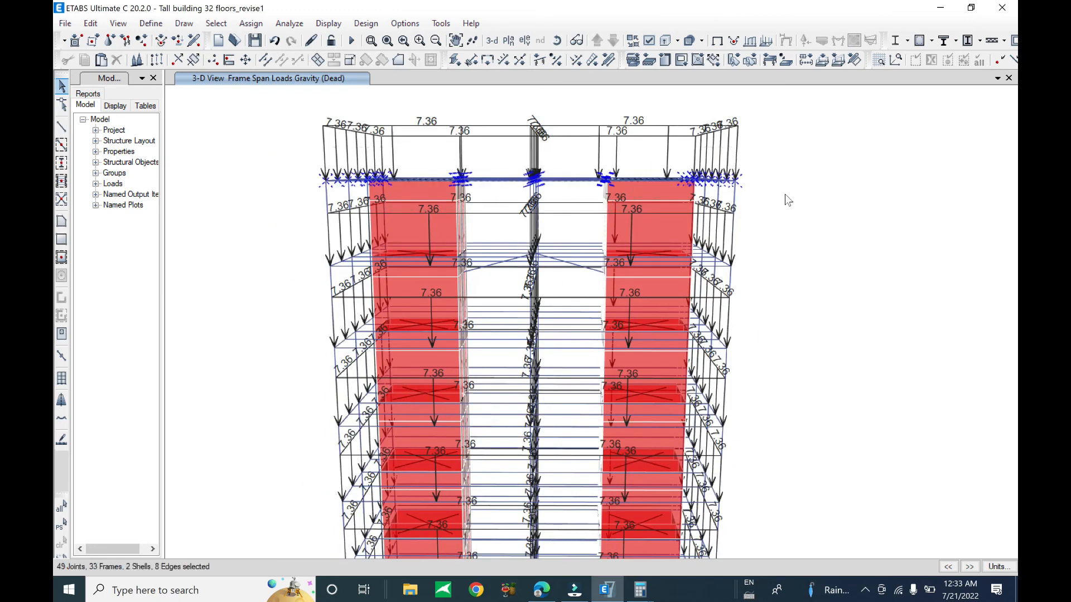
shift+middle_drag(787, 198, 756, 262)
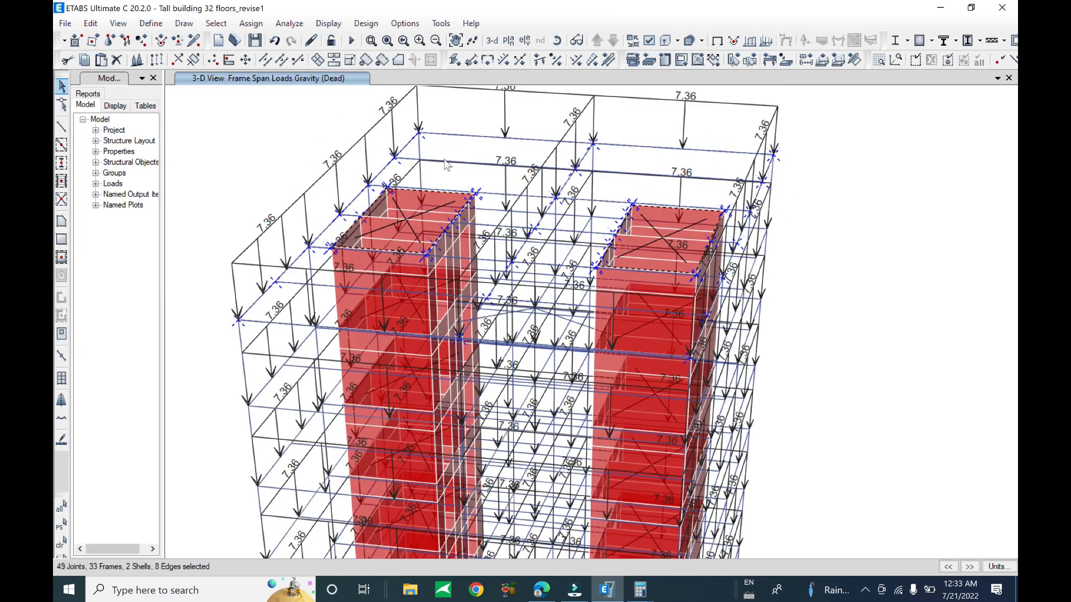
Step: Delete the existing distributed Dead loads from the selected roof beams
click(251, 23)
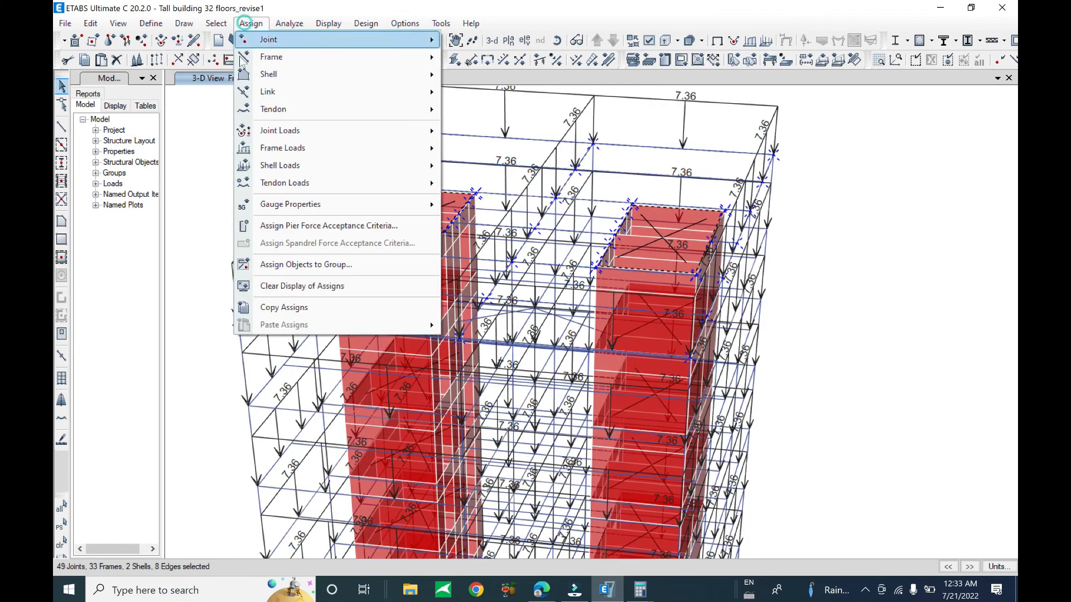
mouse_move(279, 149)
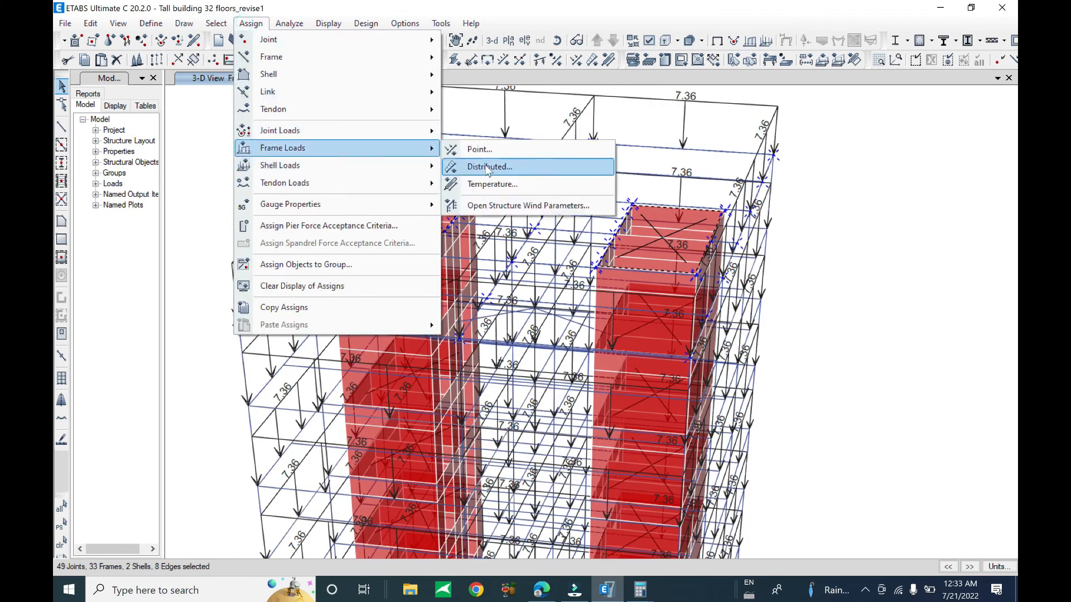
click(488, 167)
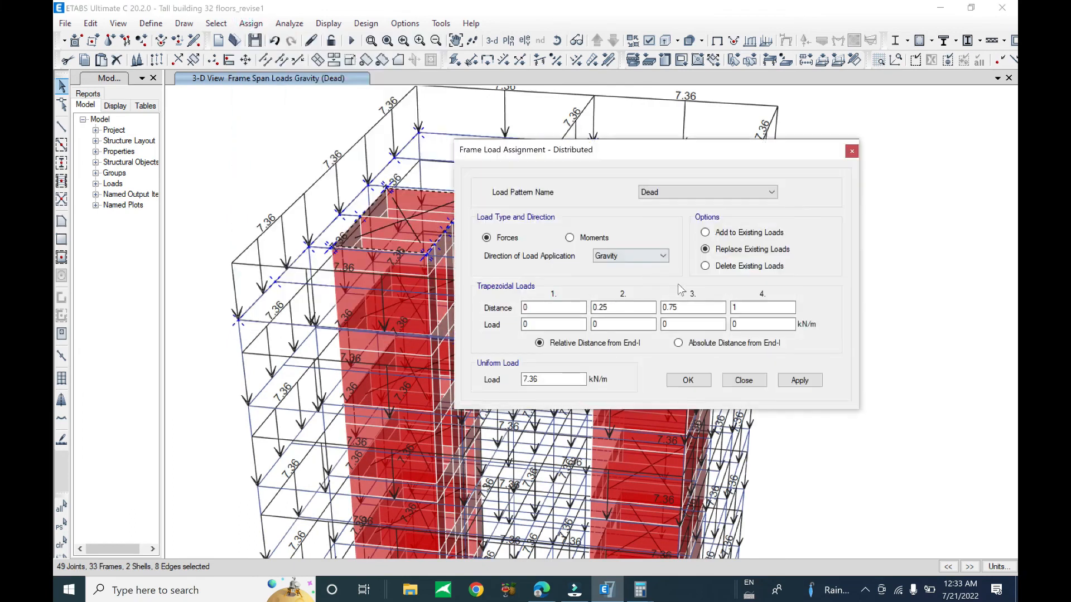
click(725, 267)
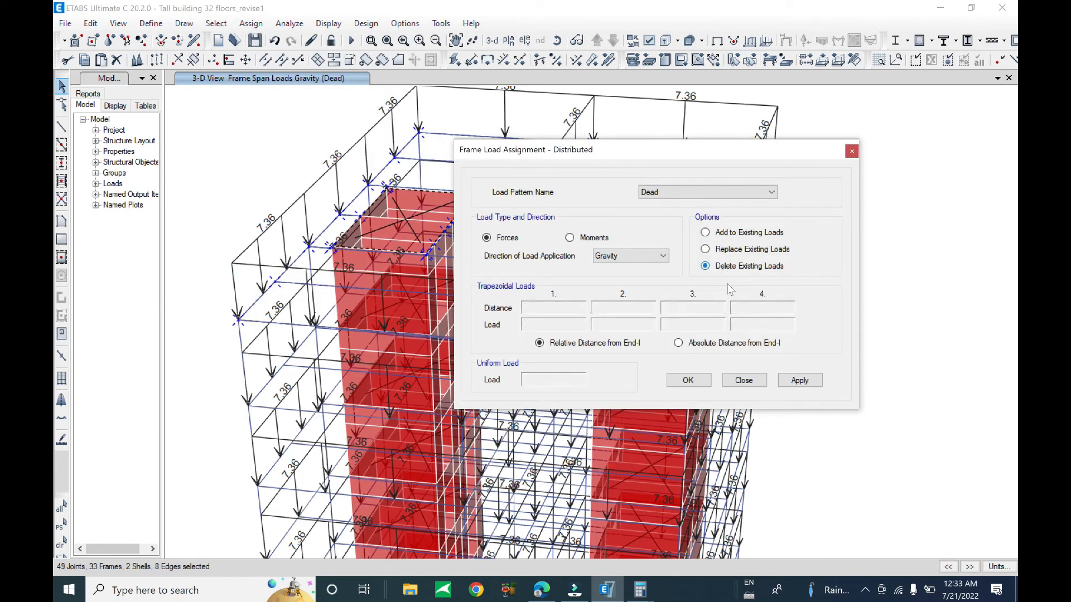
click(800, 379)
click(690, 379)
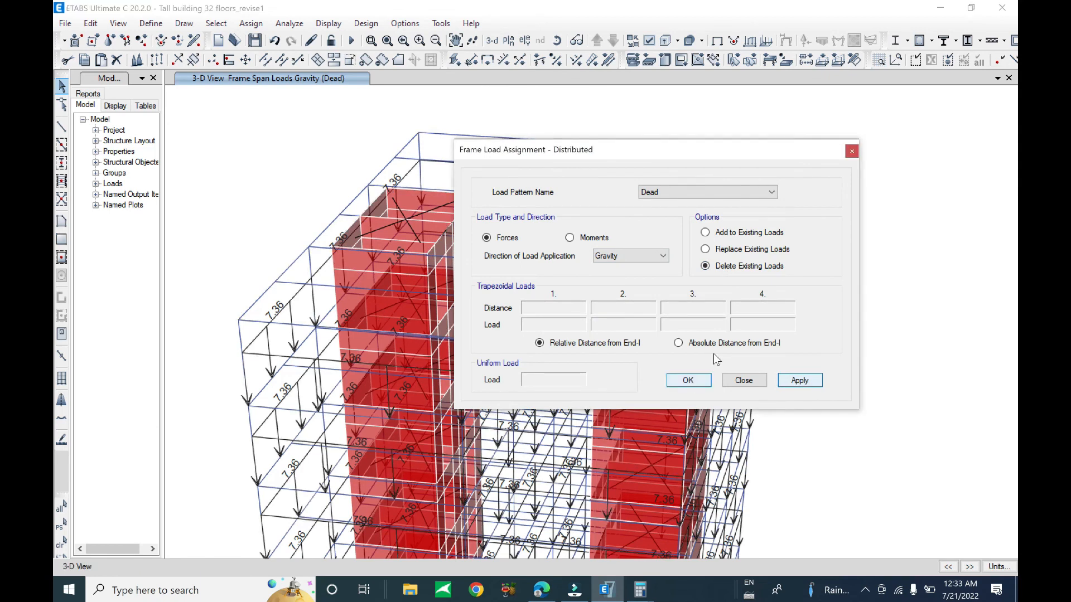
click(739, 382)
Step: Save the building model with its revised wall loads under the existing file name
shift+middle_drag(831, 406, 467, 236)
scroll(531, 246, down, 5)
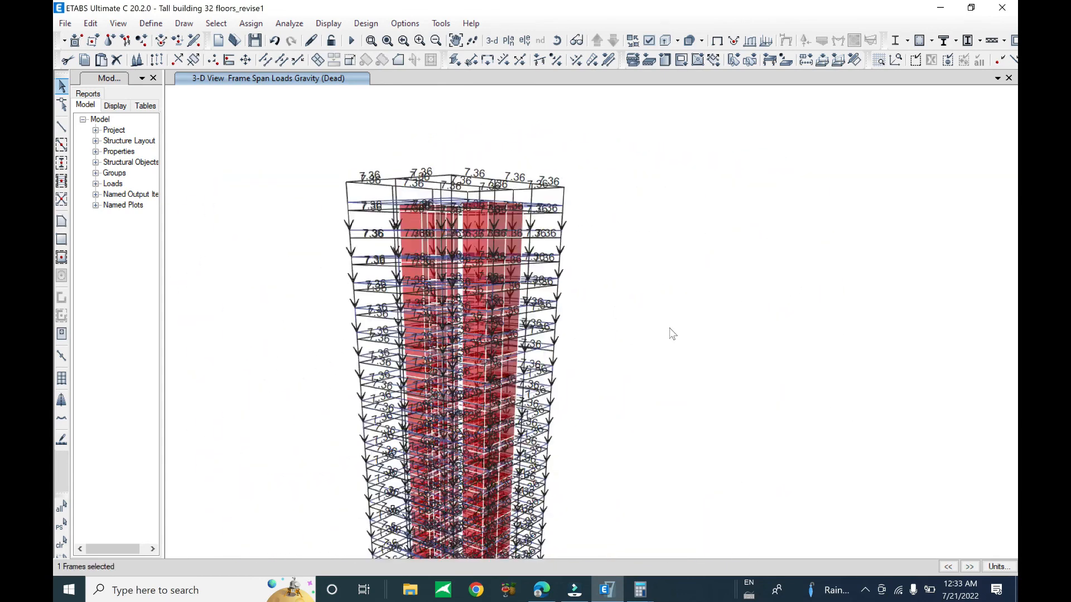
scroll(570, 313, up, 5)
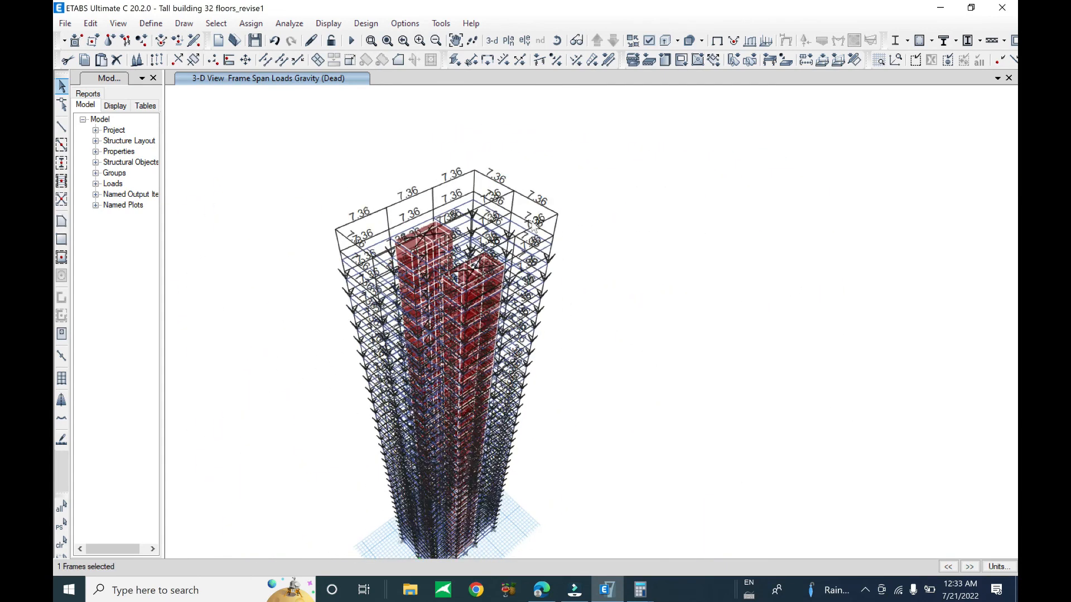
scroll(578, 261, up, 6)
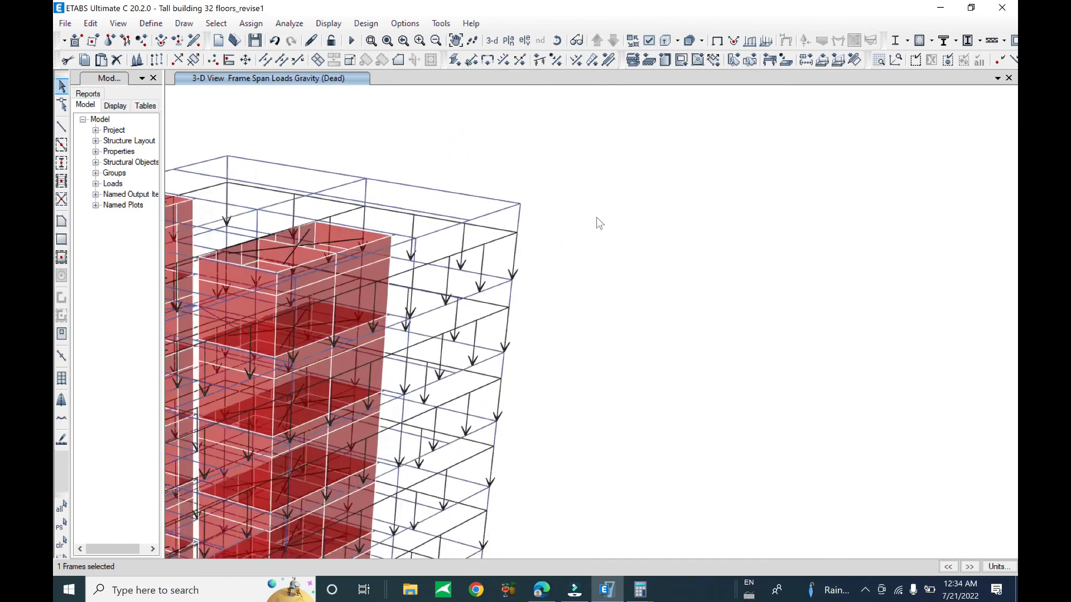
scroll(630, 270, down, 6)
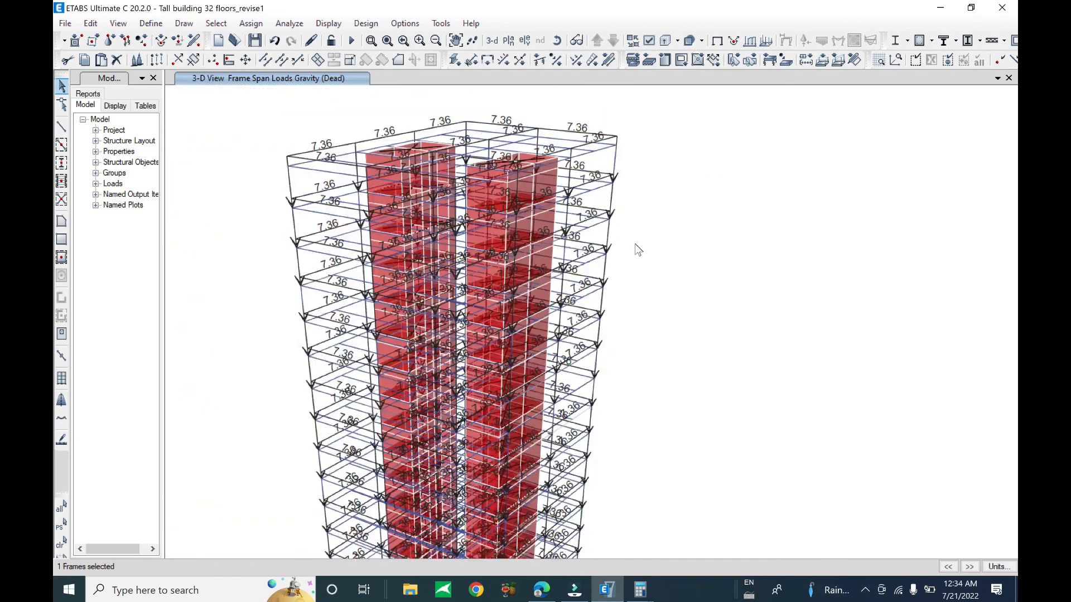
shift+middle_drag(657, 359, 637, 420)
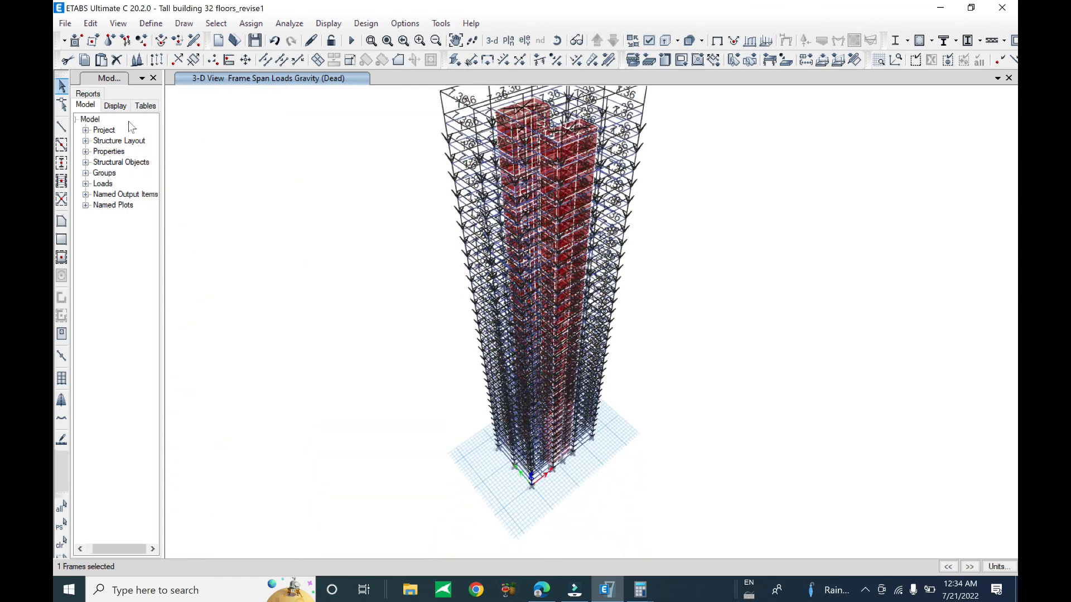
click(65, 24)
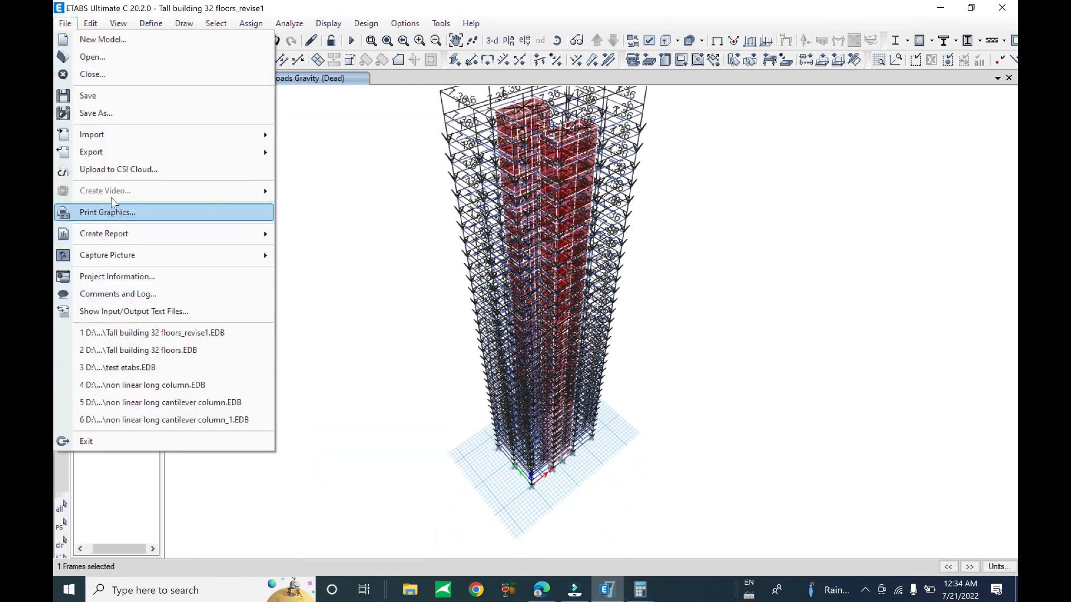
click(129, 95)
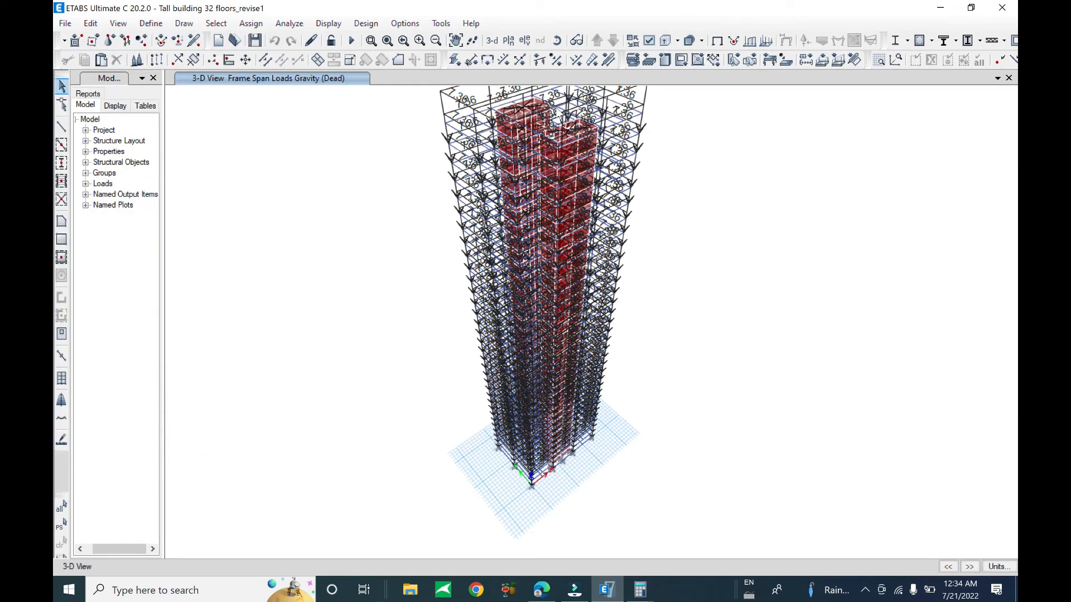
Step: Inspect the section property and property modifiers assigned to the lowest-story core wall W24
scroll(596, 158, up, 5)
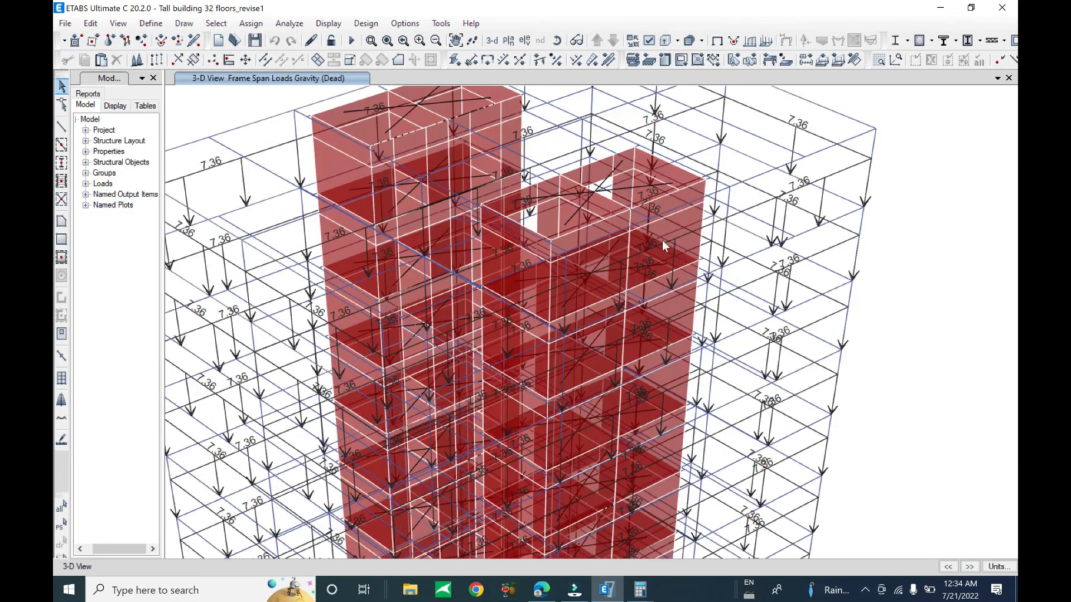
scroll(555, 204, down, 5)
shift+middle_drag(670, 360, 685, 279)
middle_drag(688, 446, 719, 190)
middle_drag(719, 467, 727, 312)
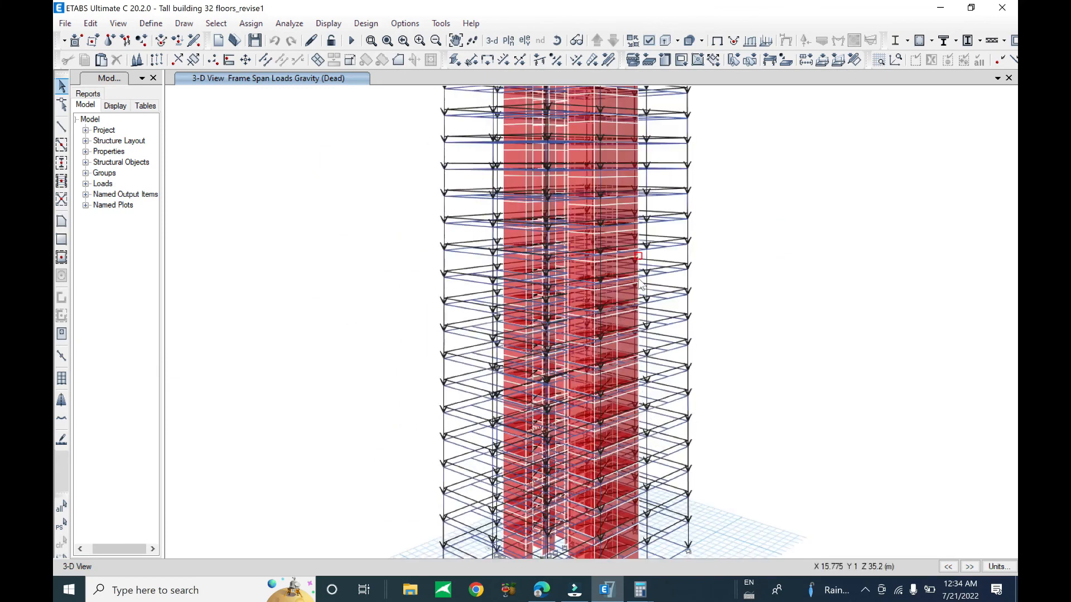
scroll(650, 511, up, 5)
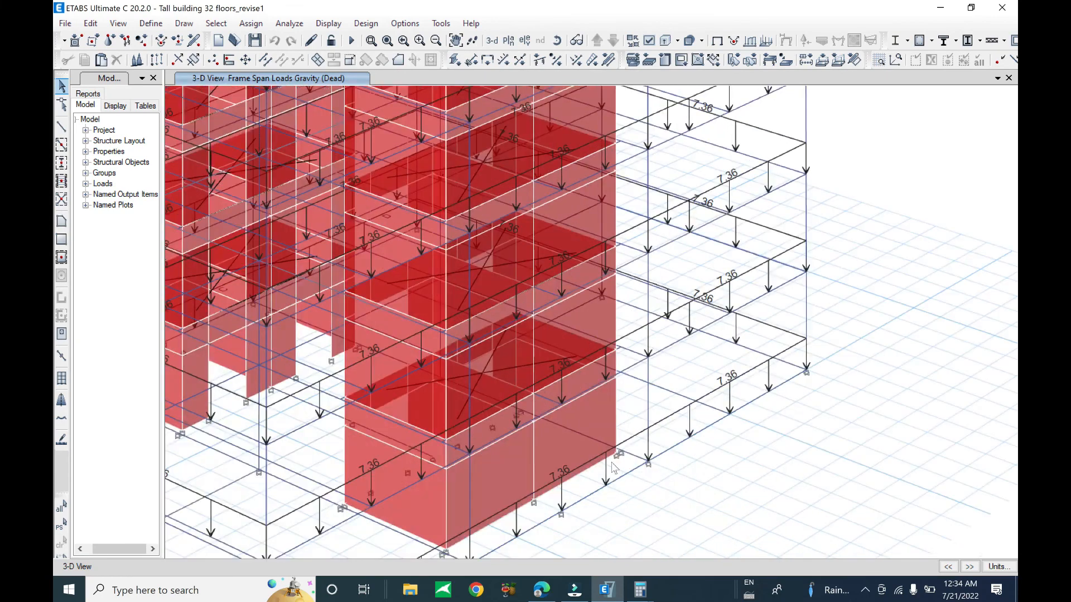
click(570, 427)
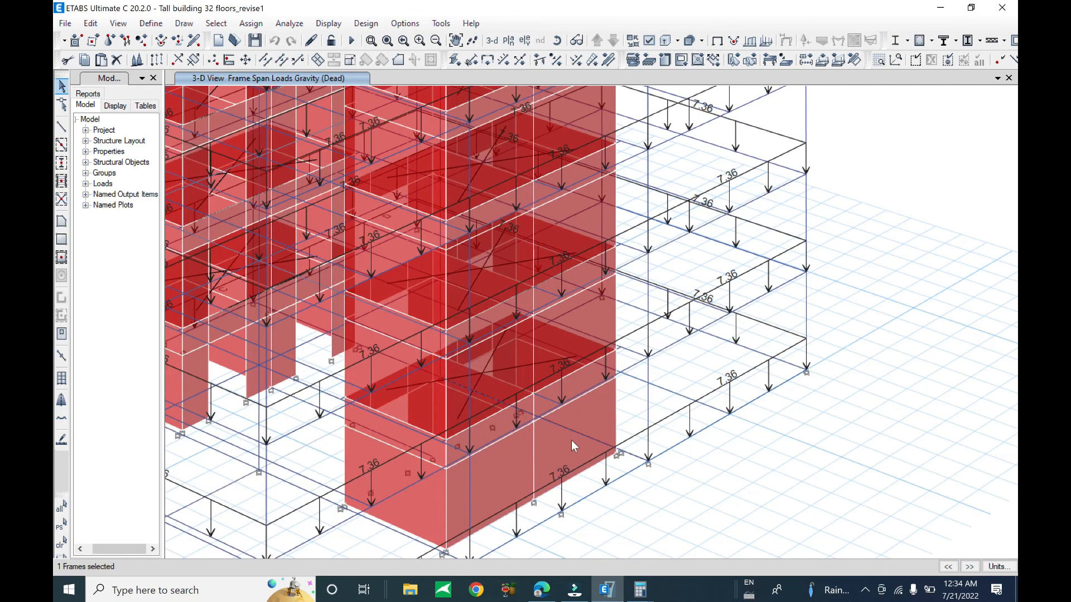
right_click(571, 440)
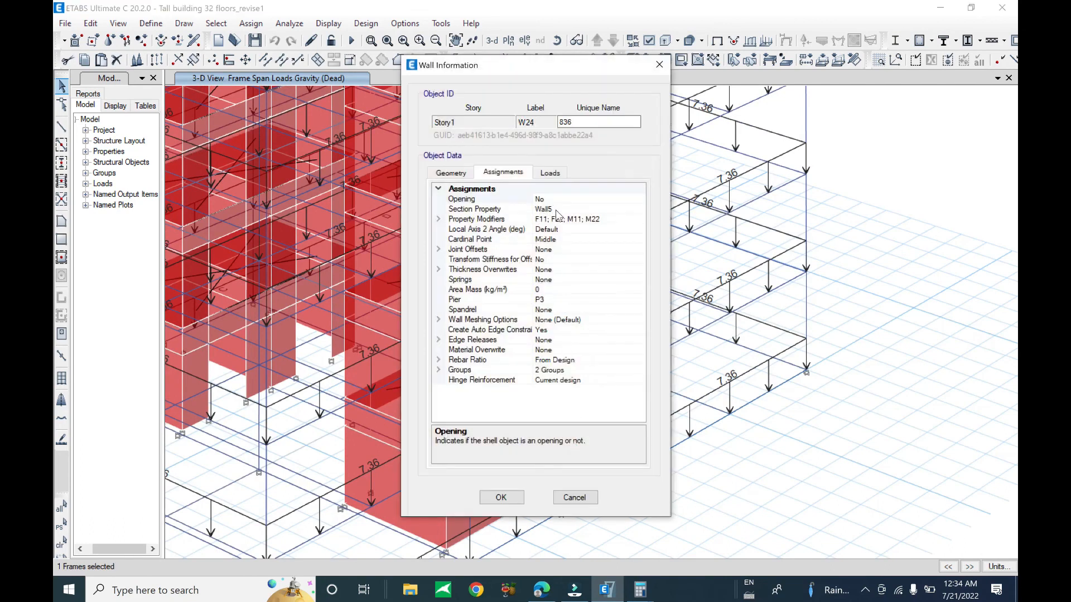
click(439, 219)
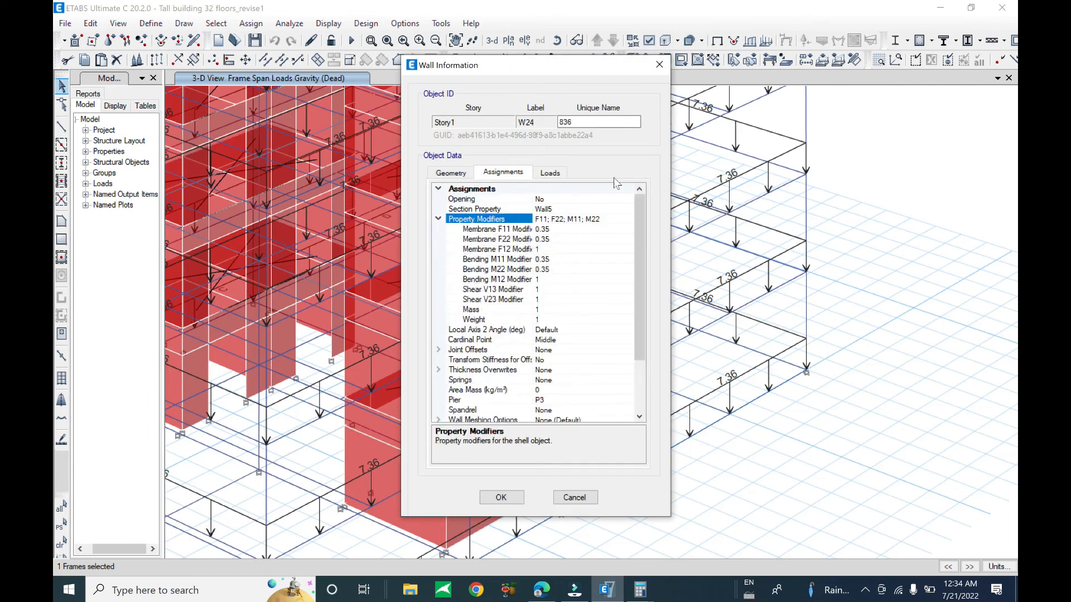
click(659, 65)
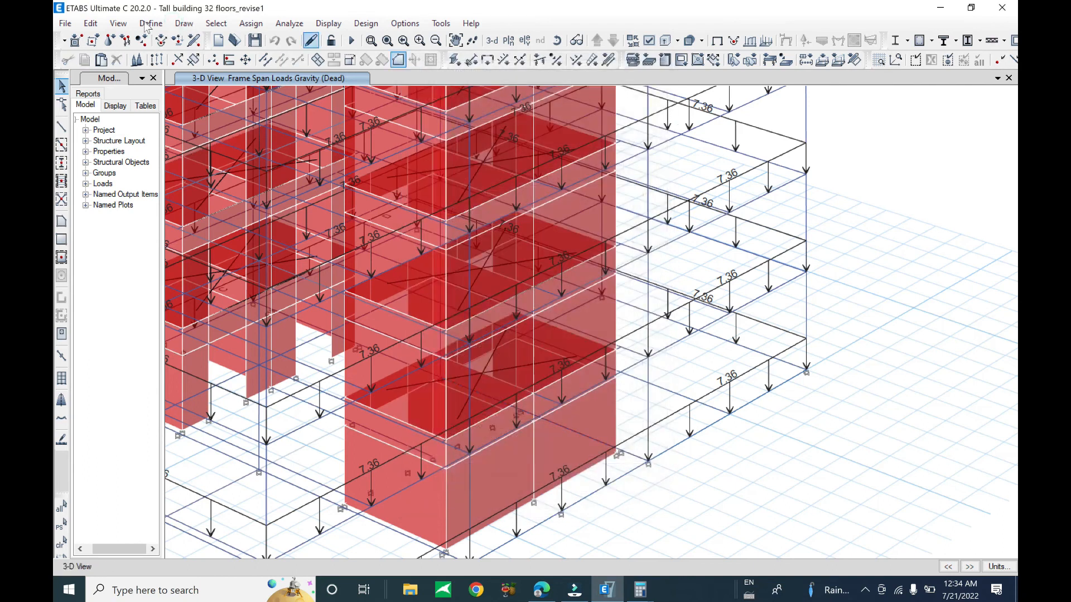
Step: Set the material of the Wall5 wall section to C45/55
click(150, 25)
mouse_move(159, 63)
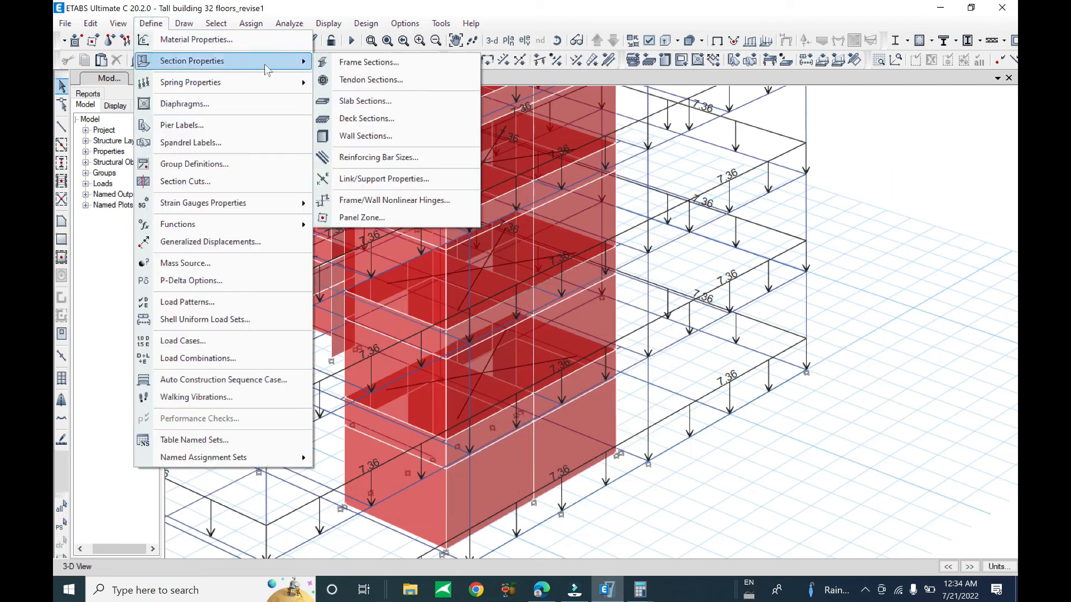
click(388, 137)
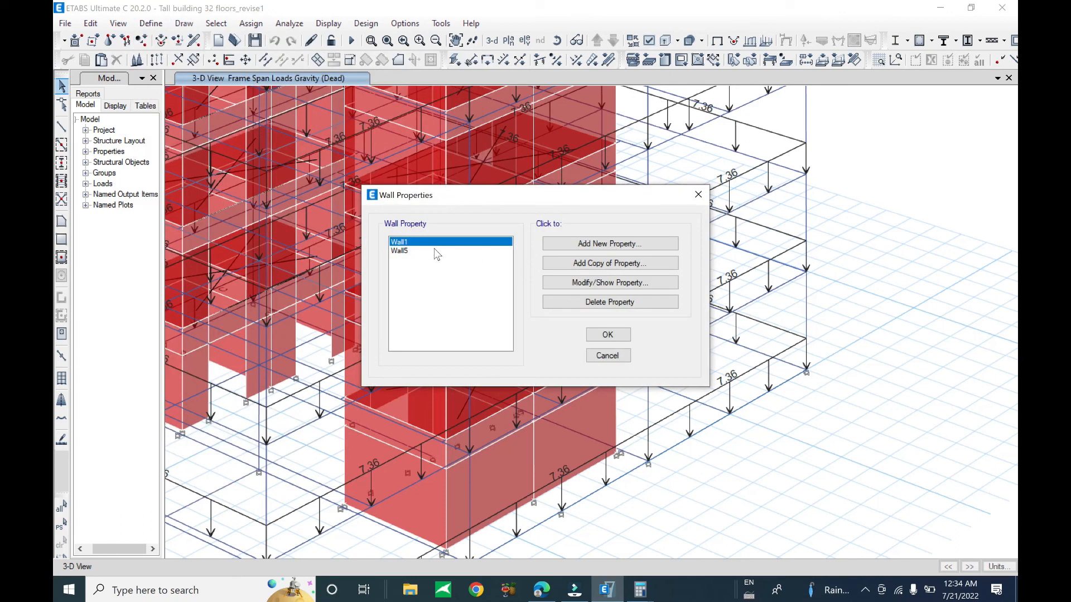
click(437, 251)
click(543, 261)
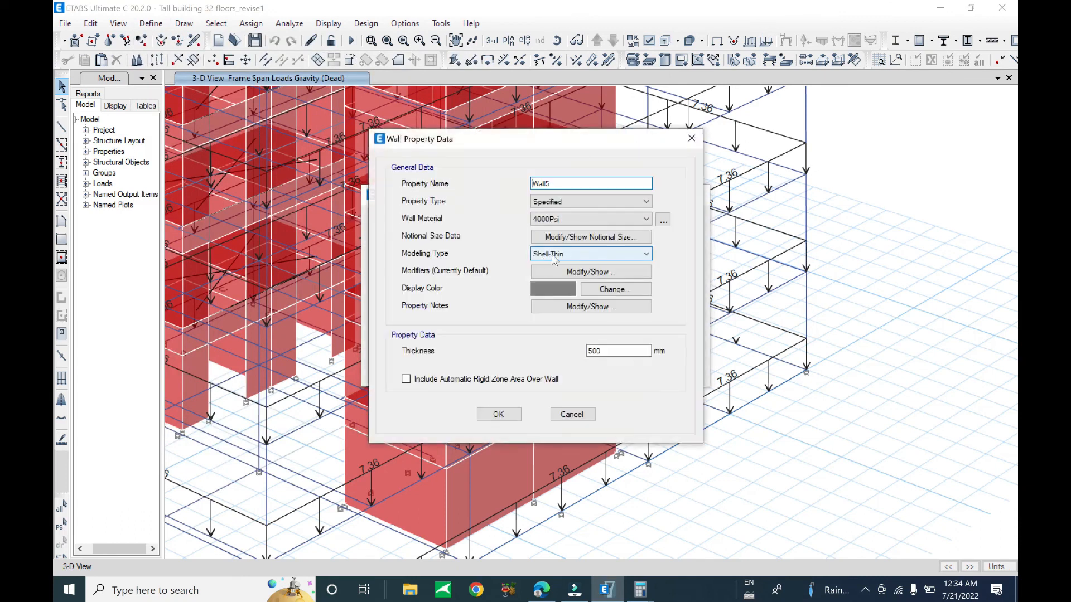
click(577, 219)
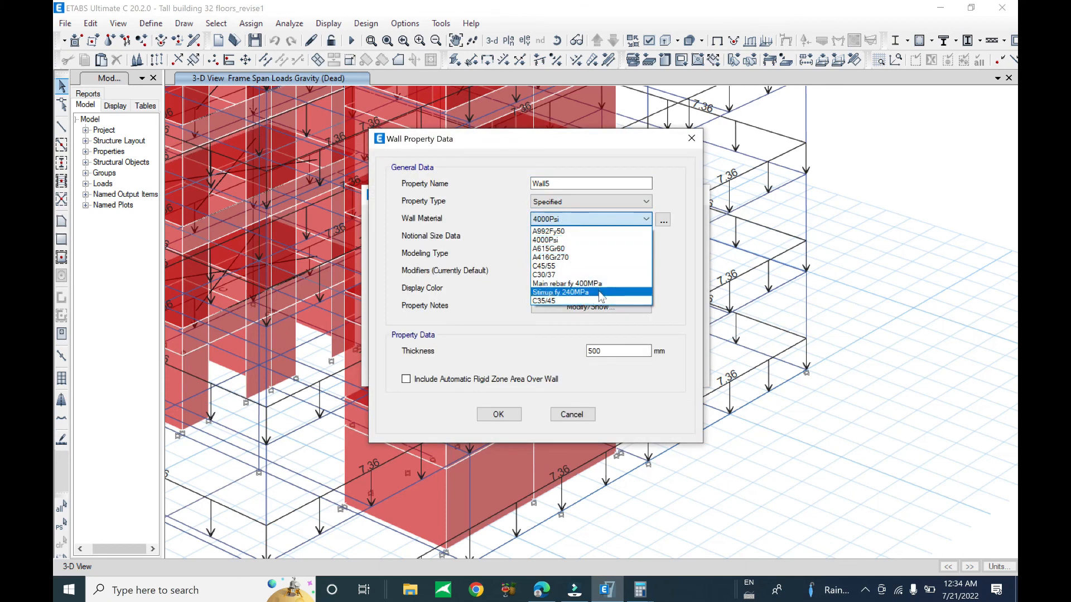
click(597, 266)
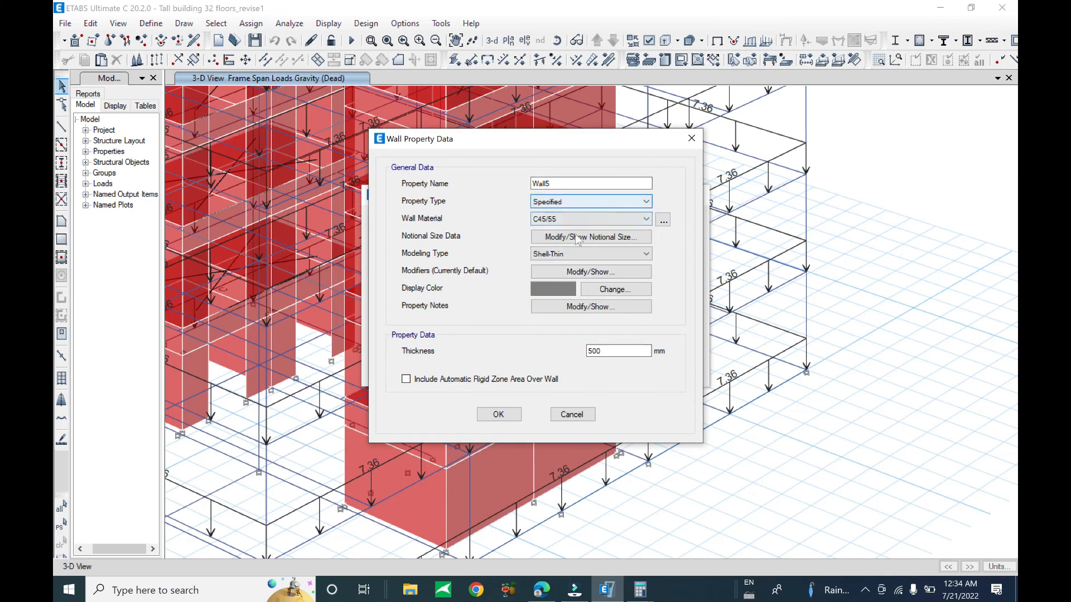
click(506, 412)
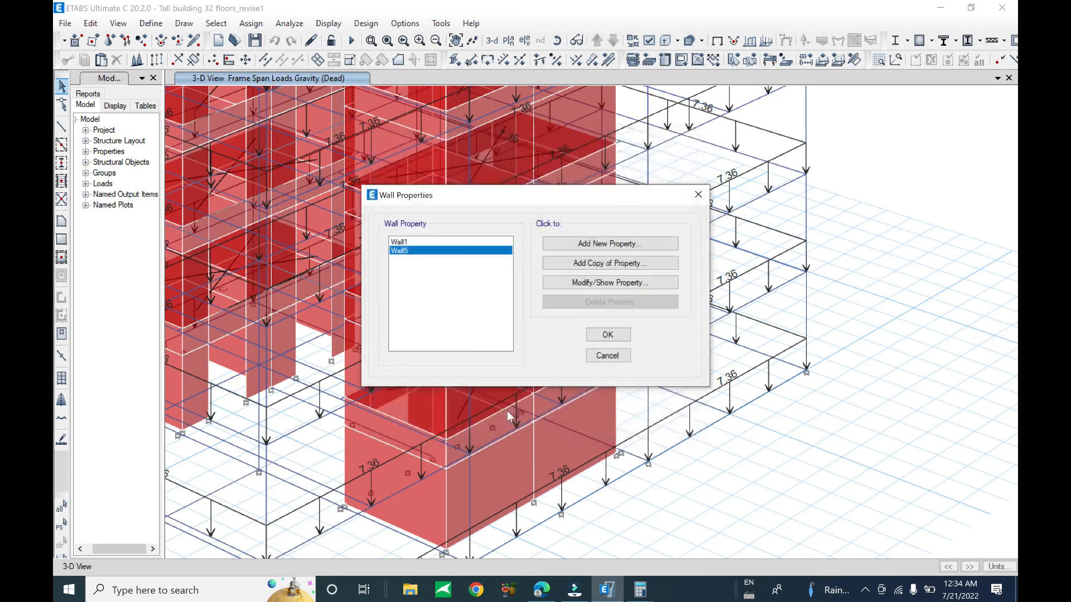
Step: Set the Wall1 section to material C45/55 and 500 mm thickness, including the automatic rigid zone area over the wall
click(426, 242)
click(609, 282)
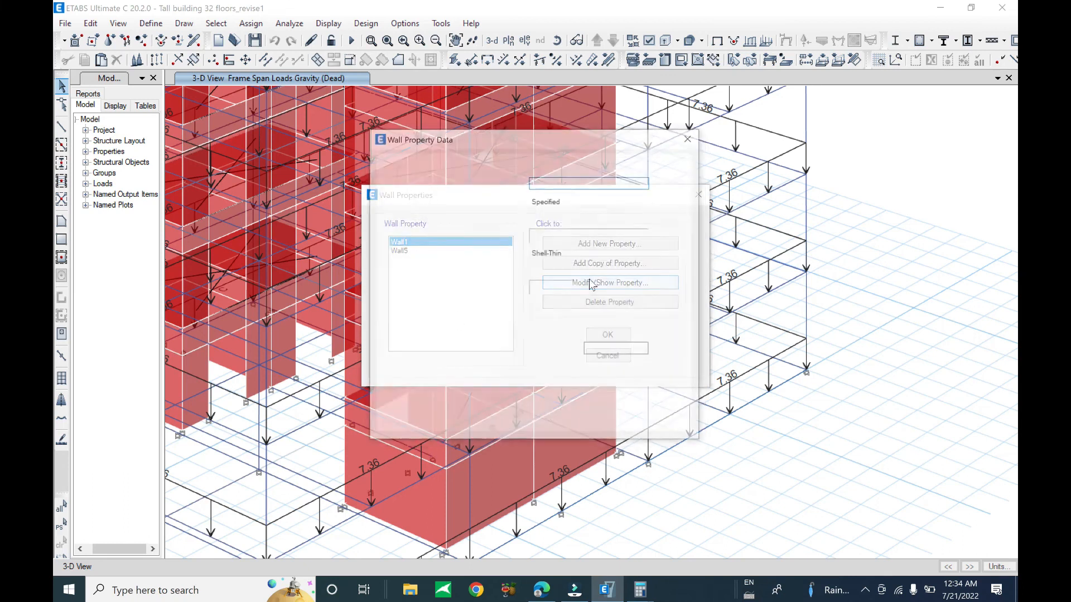
click(570, 217)
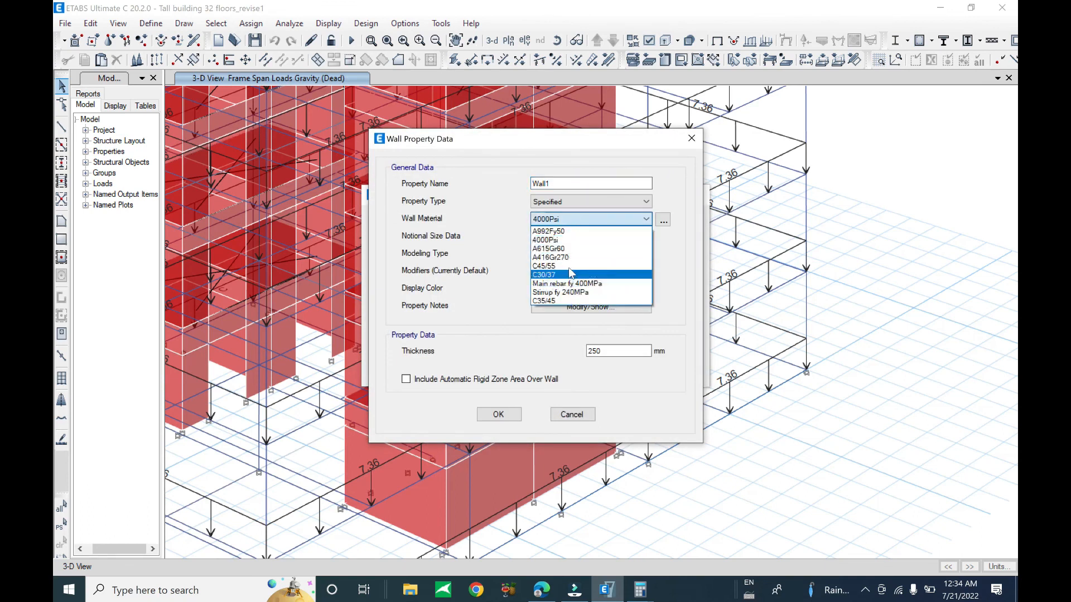
click(571, 267)
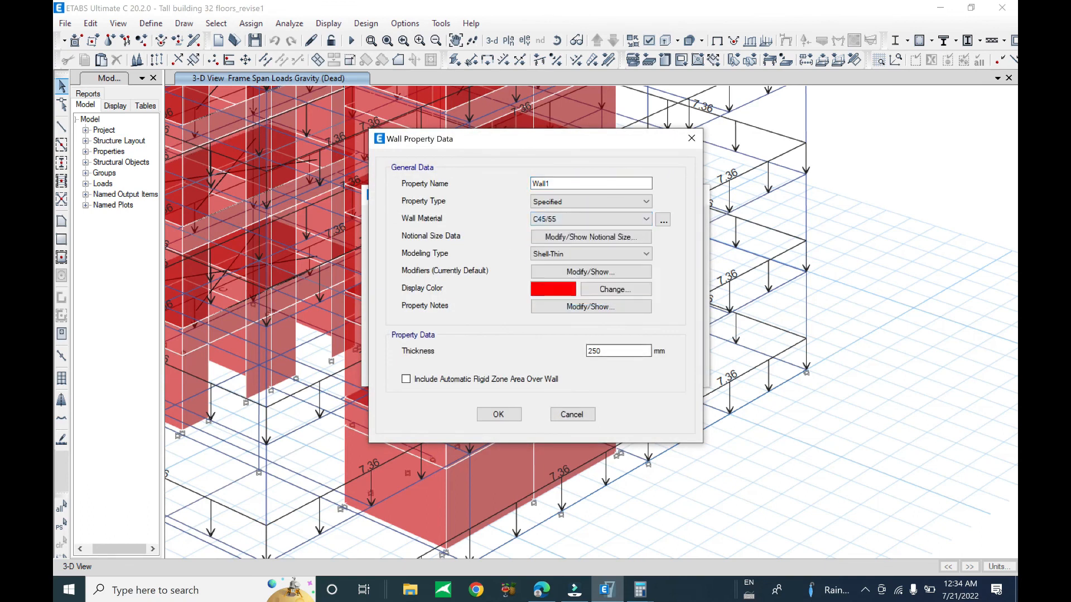
drag(557, 135, 557, 140)
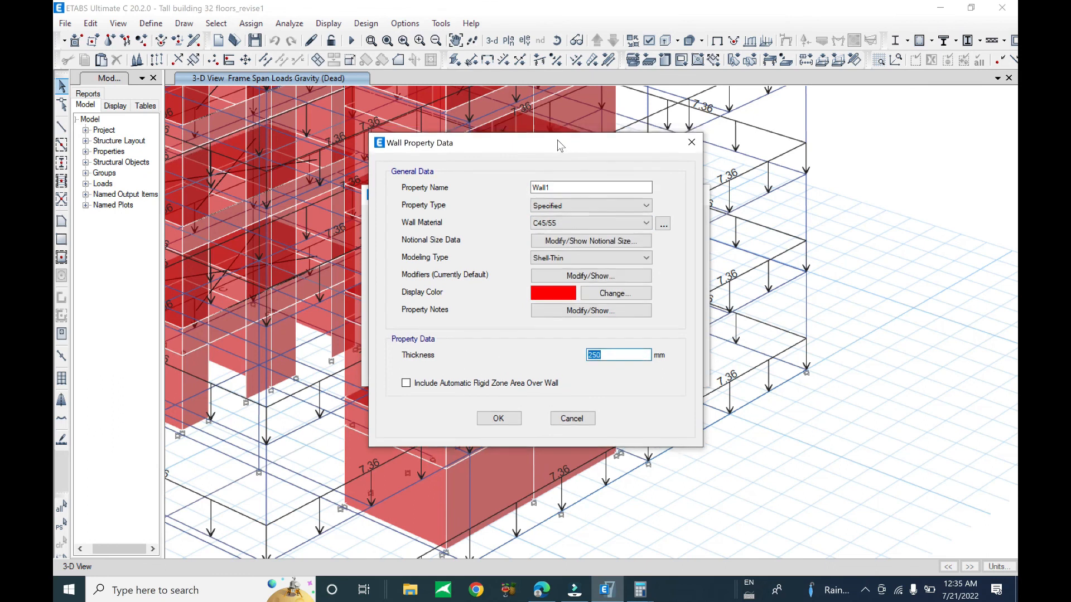
text(5)
click(430, 384)
click(498, 419)
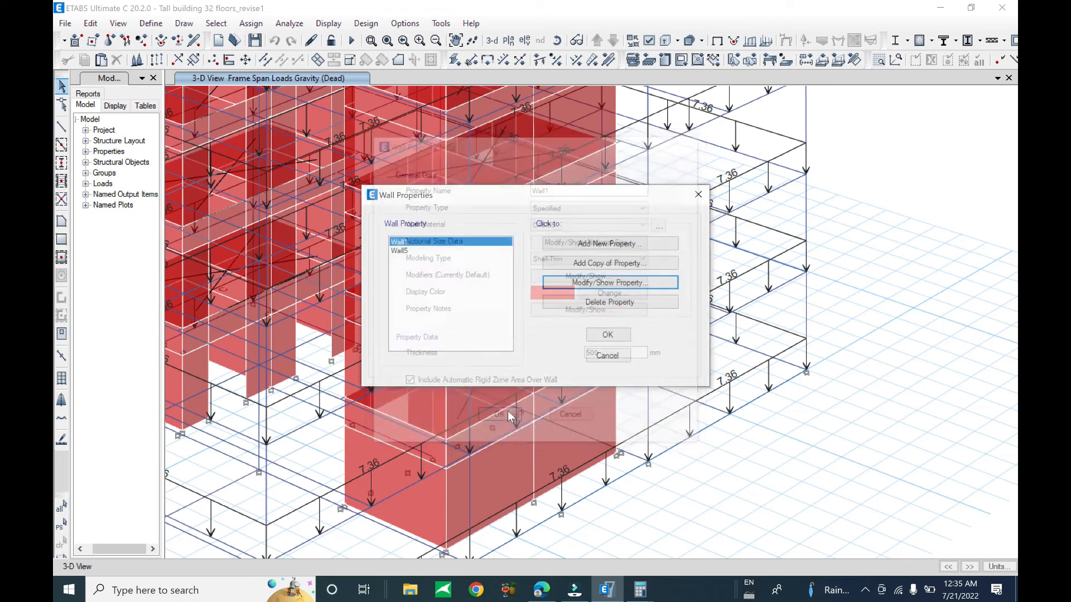
Step: Review the Wall5 property data and accept the wall property definitions
click(470, 251)
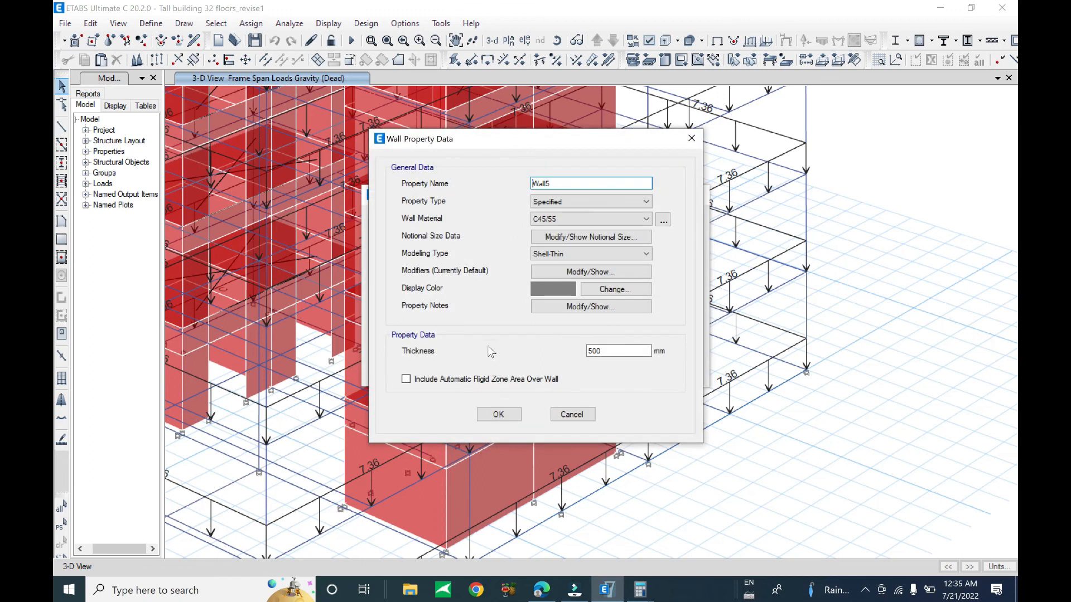
click(504, 412)
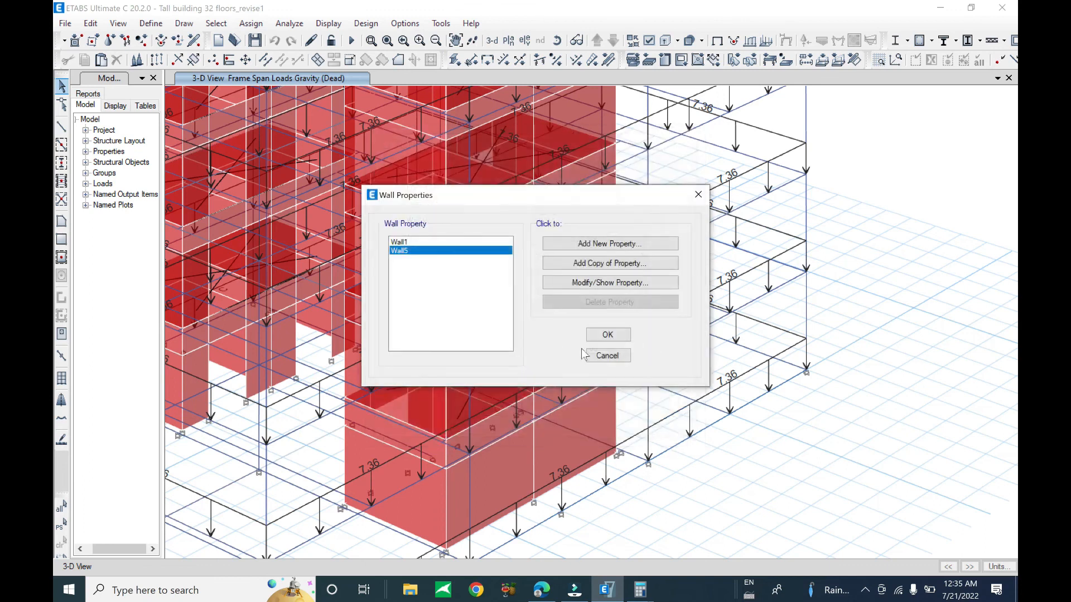
click(621, 337)
Step: Save the building model with its revised wall sections under the existing file name
scroll(645, 470, down, 6)
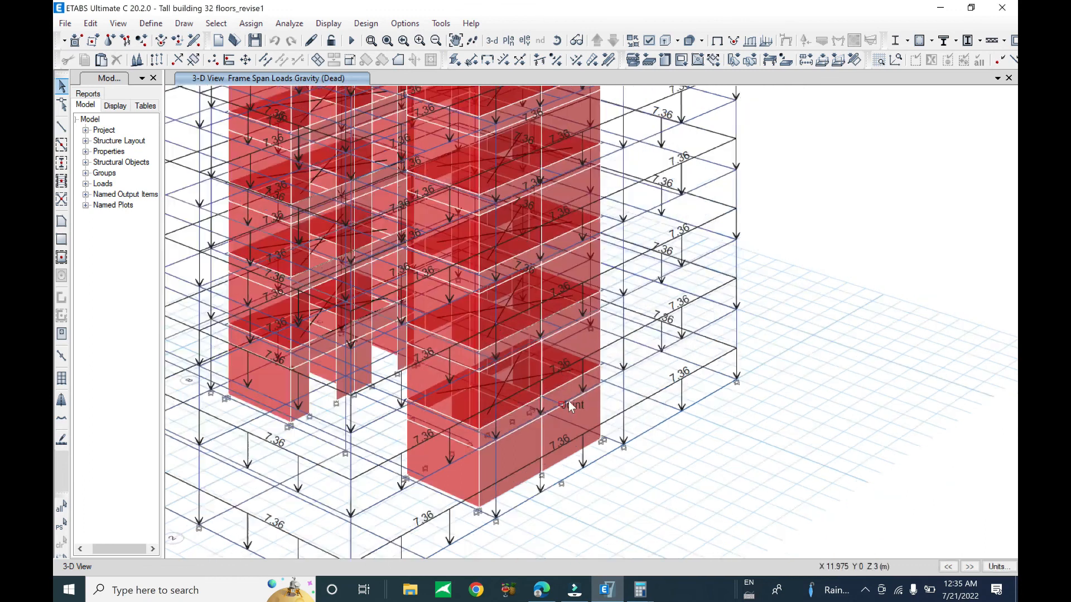
shift+middle_drag(679, 388, 656, 457)
shift+middle_drag(651, 363, 627, 475)
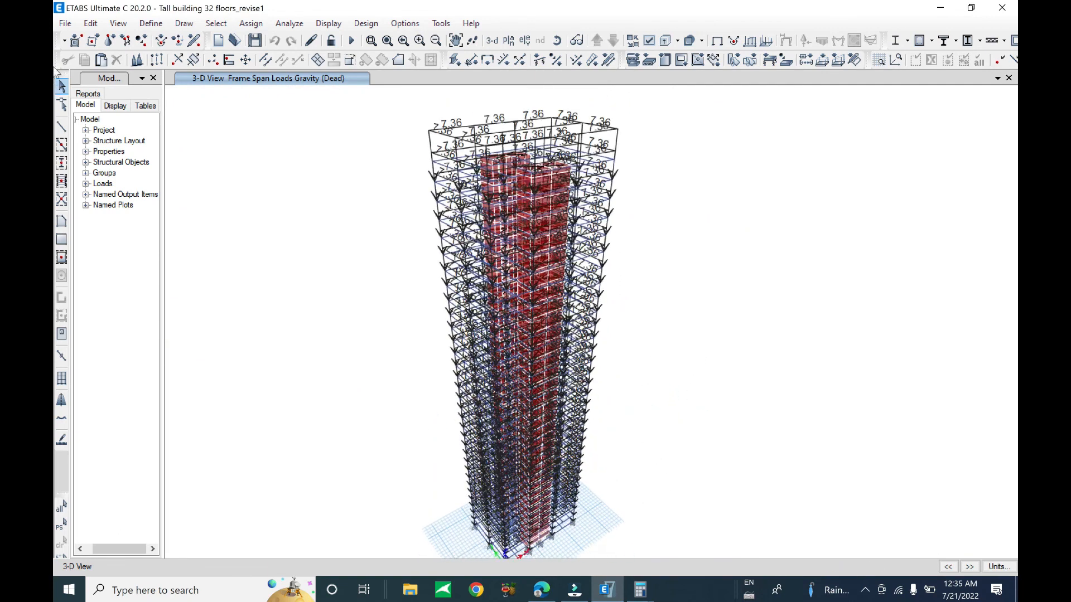
click(64, 22)
click(102, 94)
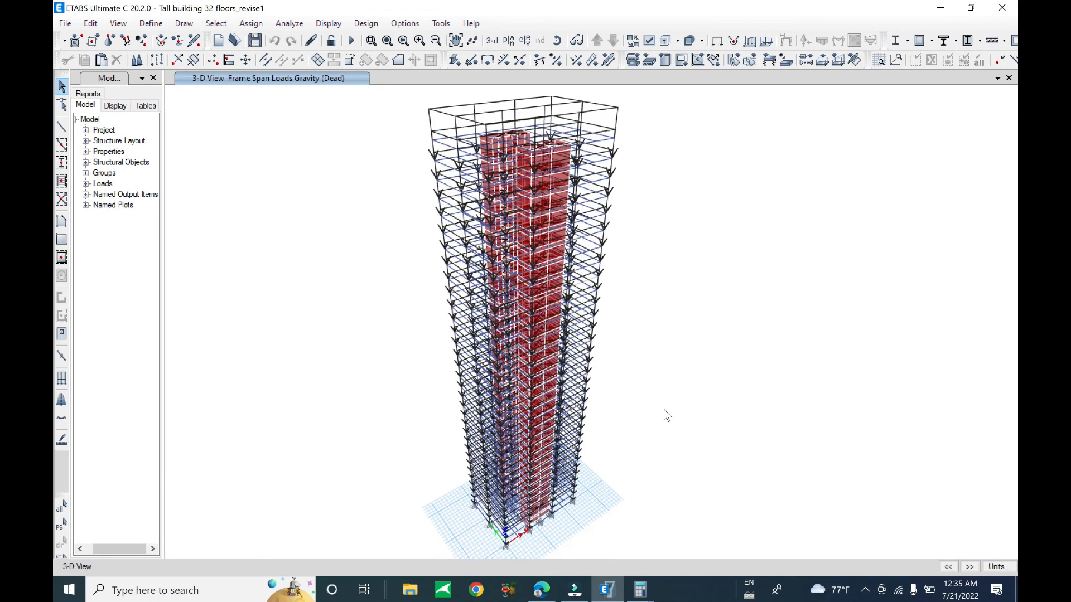
Step: Clear the displayed frame load assignments from the 3-D view
click(251, 23)
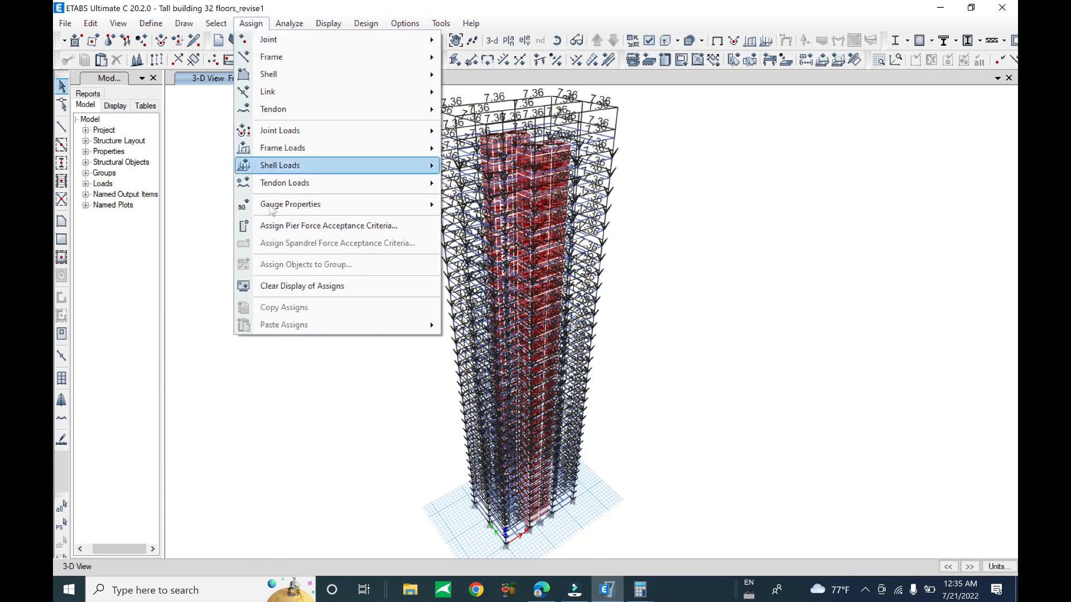
click(293, 285)
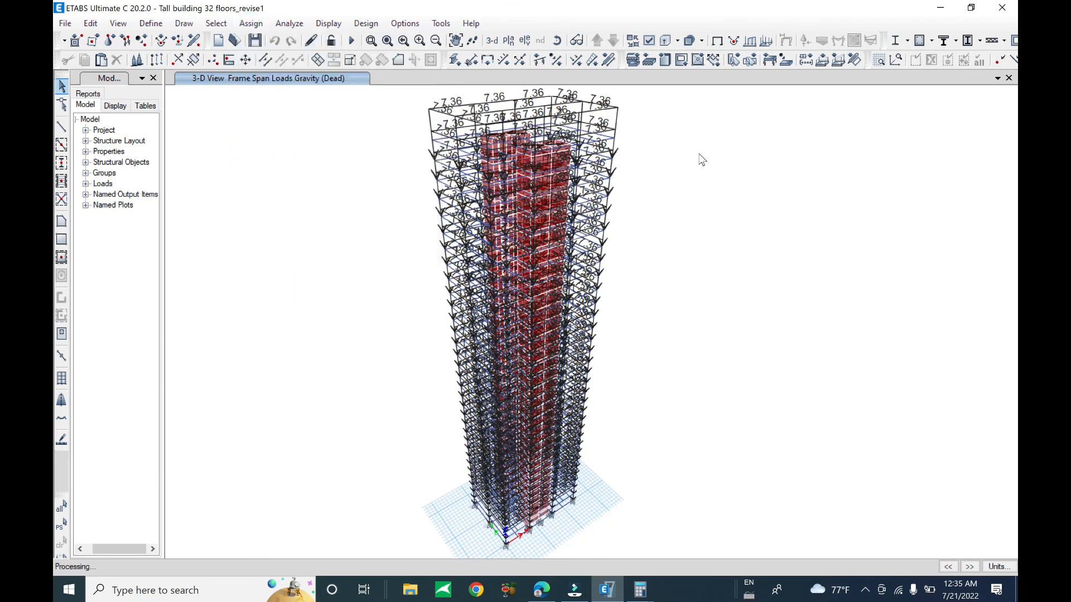
shift+middle_drag(714, 198, 670, 246)
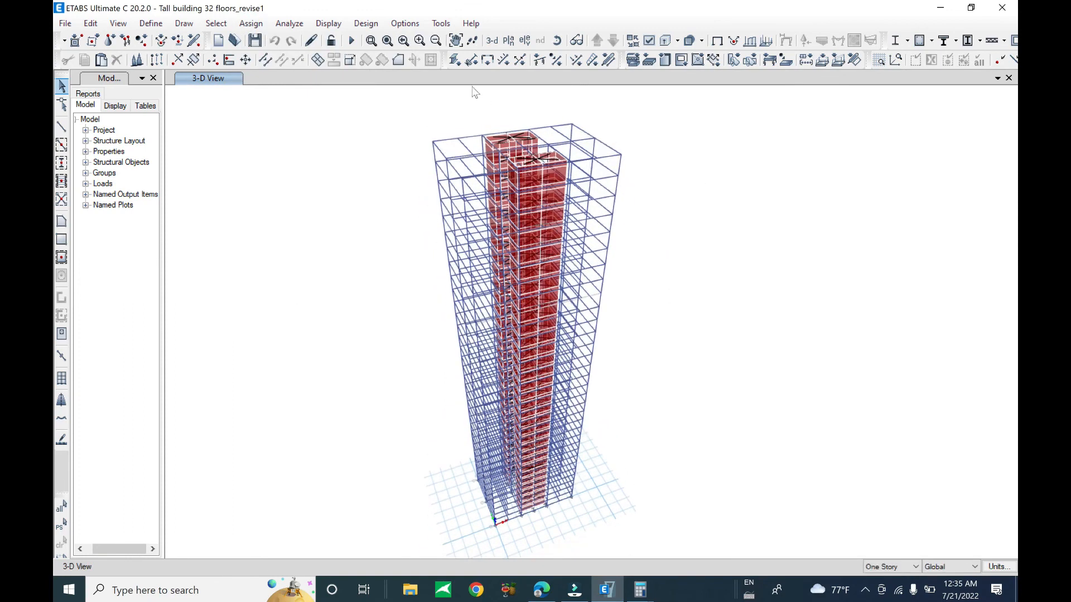
Step: Show the floor objects in the 3-D view again
click(649, 40)
click(170, 257)
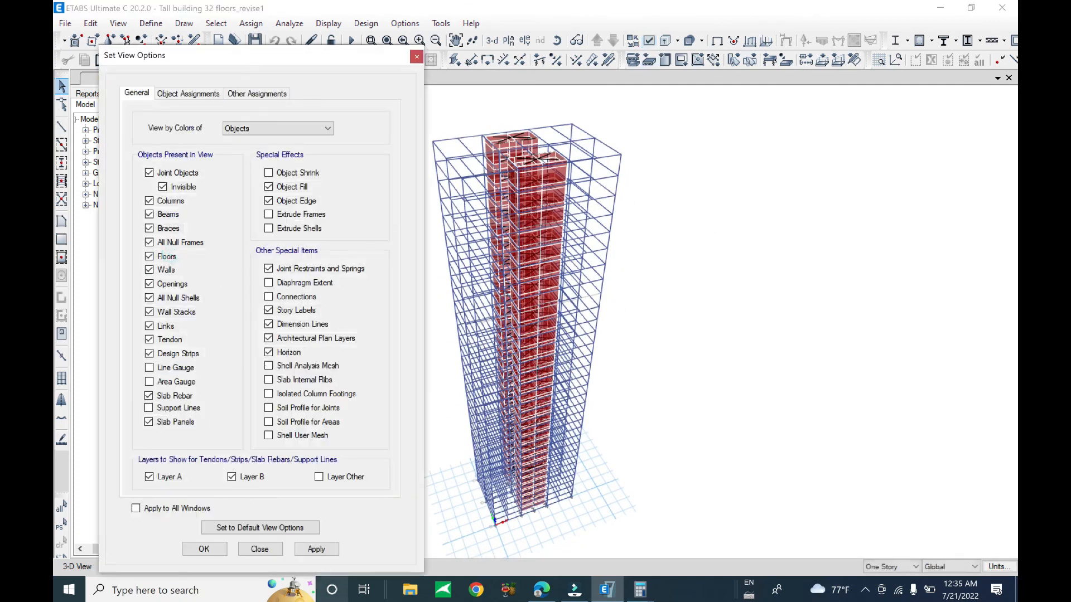
click(199, 551)
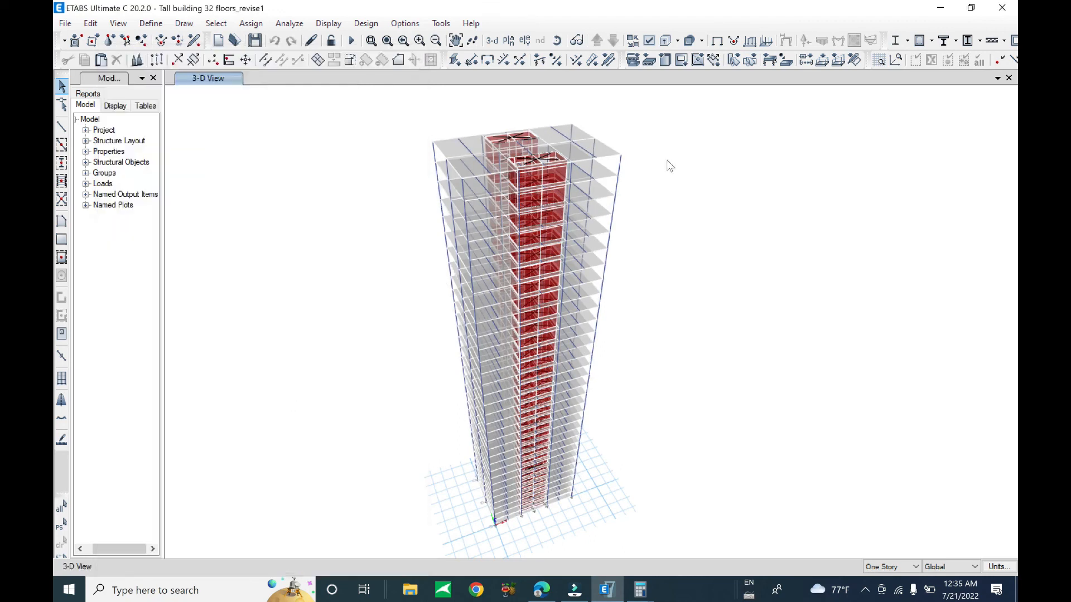
Step: Turn on the diaphragm extent display in the 3-D view and examine the diaphragms at the upper floors
click(649, 40)
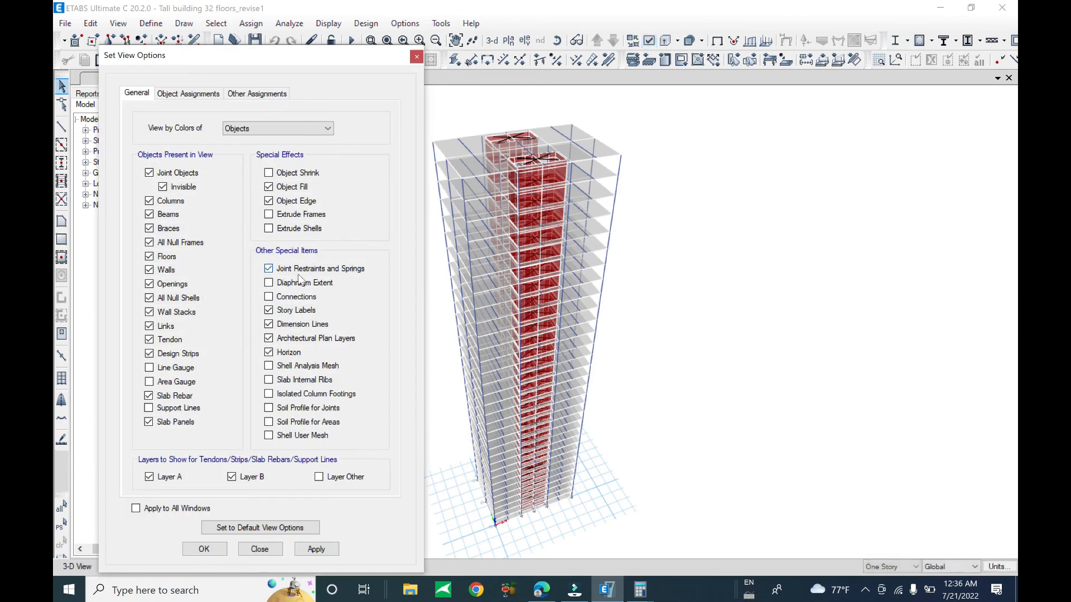
click(302, 550)
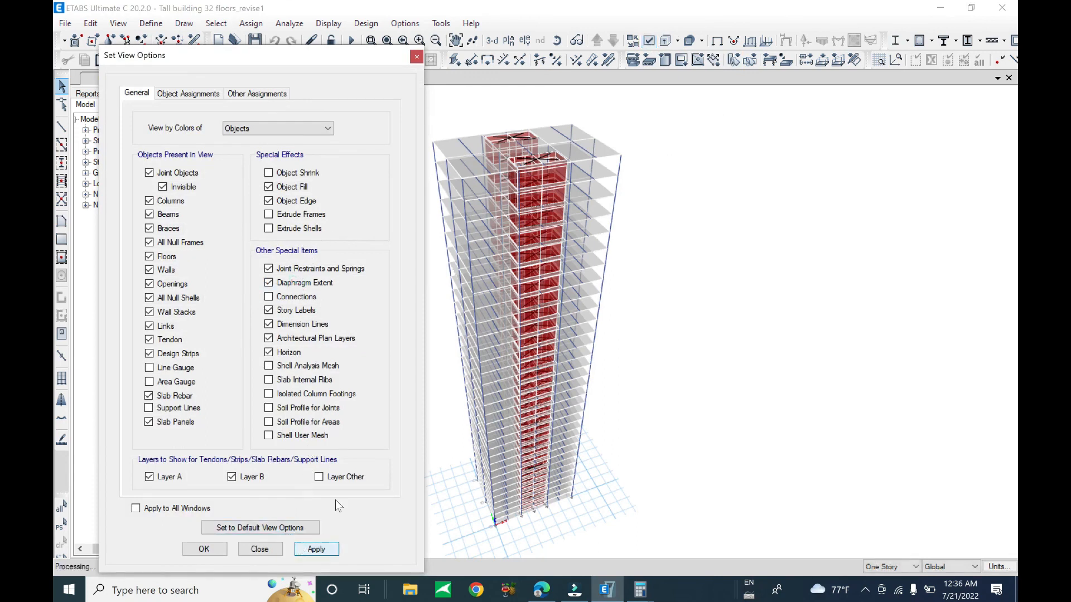
drag(317, 67, 213, 80)
scroll(527, 139, up, 5)
scroll(526, 137, down, 5)
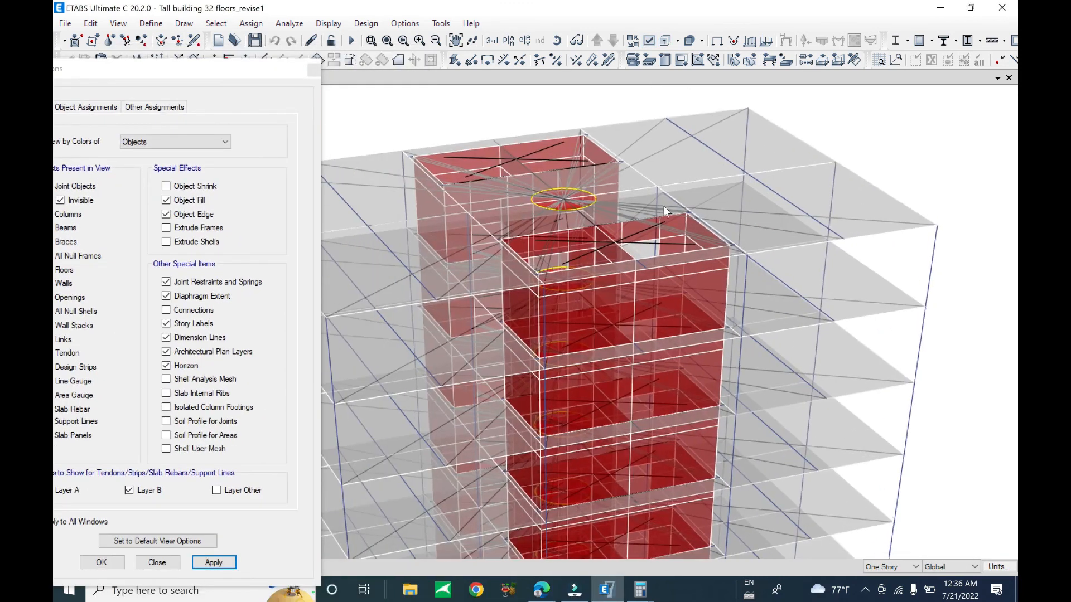
click(148, 572)
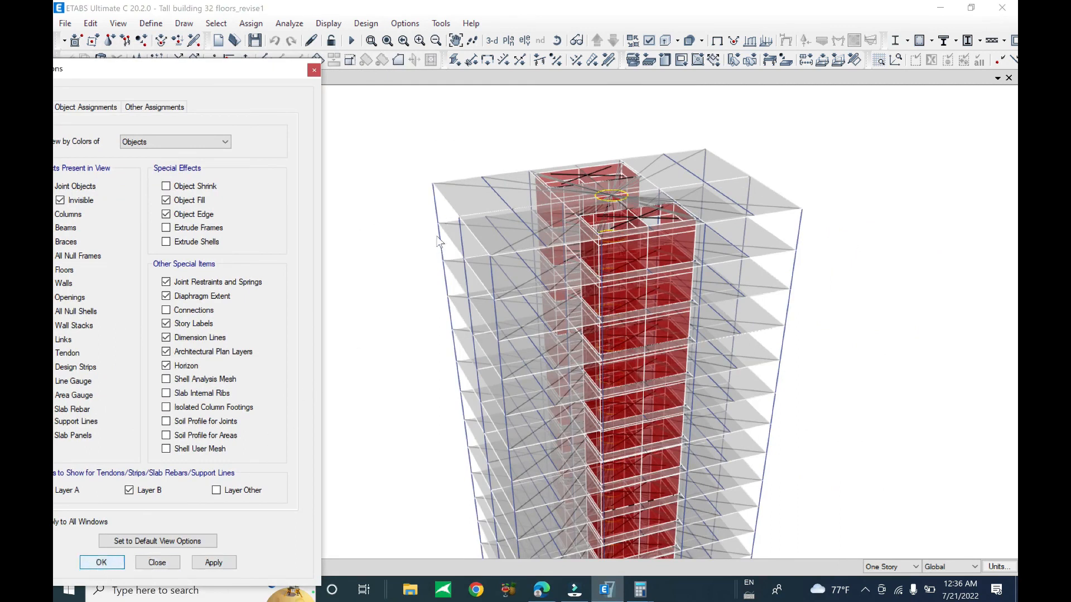
click(161, 565)
Step: Save the building model under its existing file name
scroll(447, 216, down, 5)
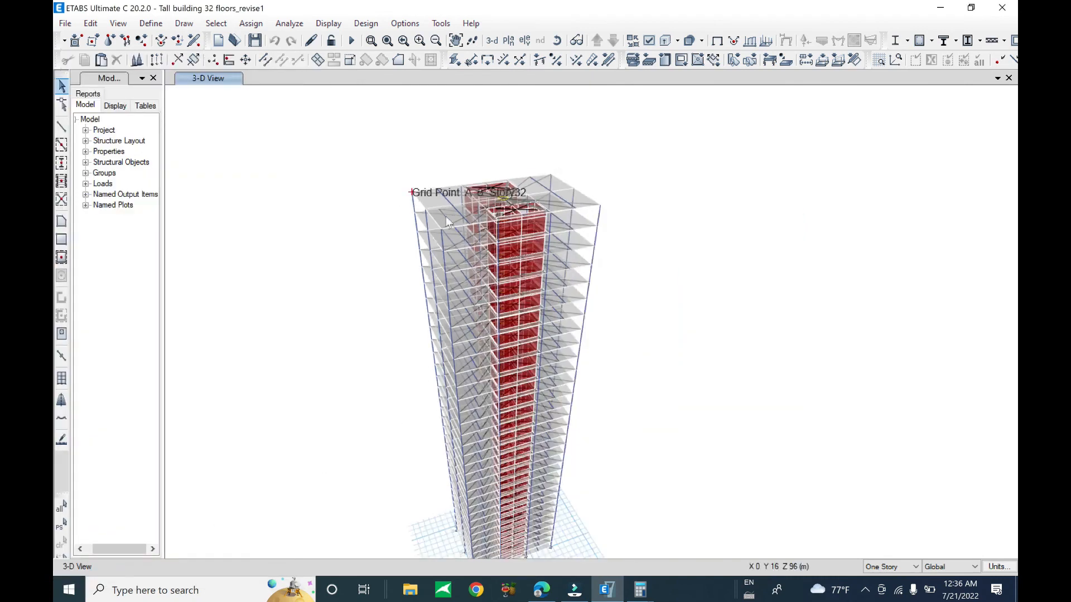
click(65, 23)
click(112, 98)
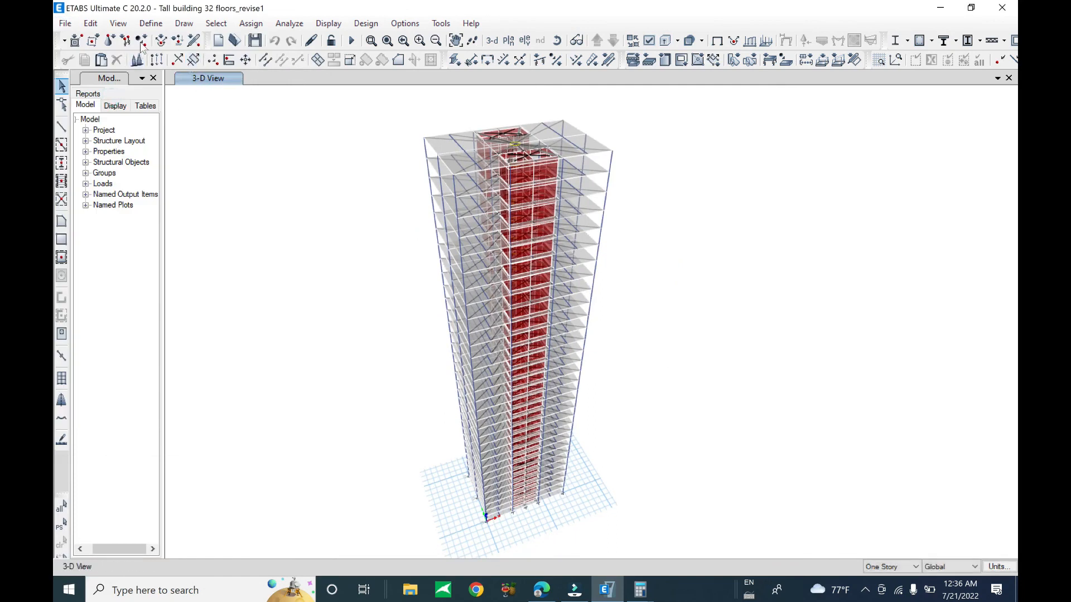
Step: Review the defined load cases one by one, covering the live, modal, wind and notional dead and live cases, without changing them
click(151, 23)
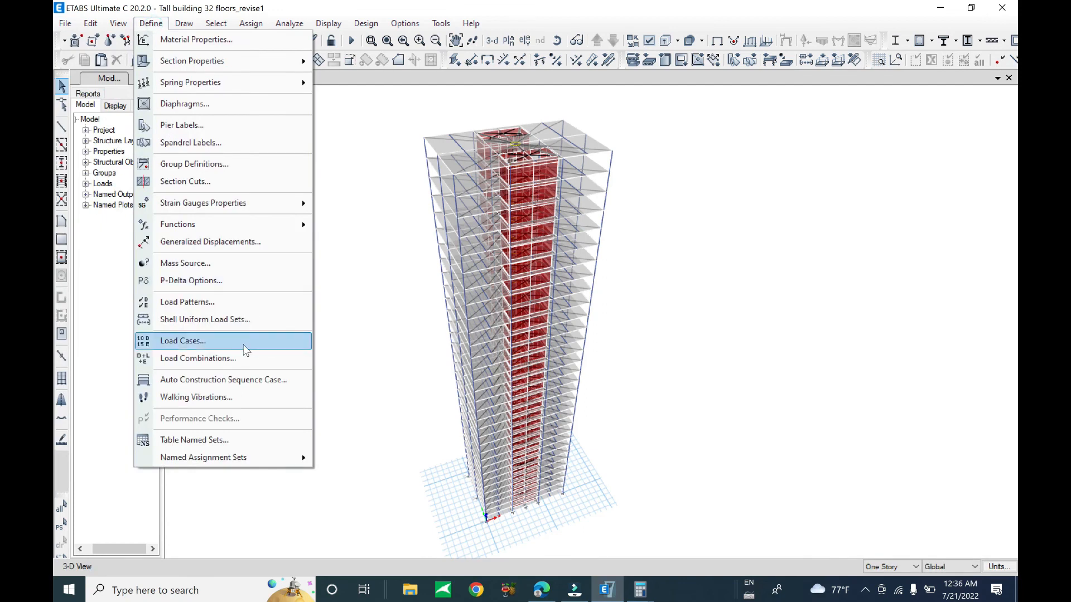
click(246, 342)
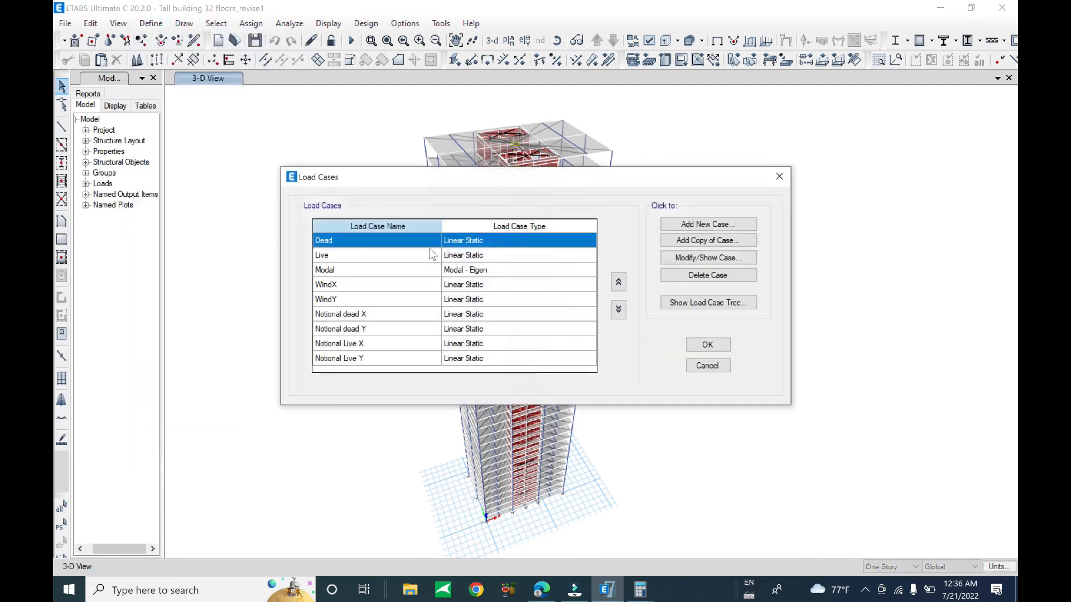
click(340, 254)
click(343, 269)
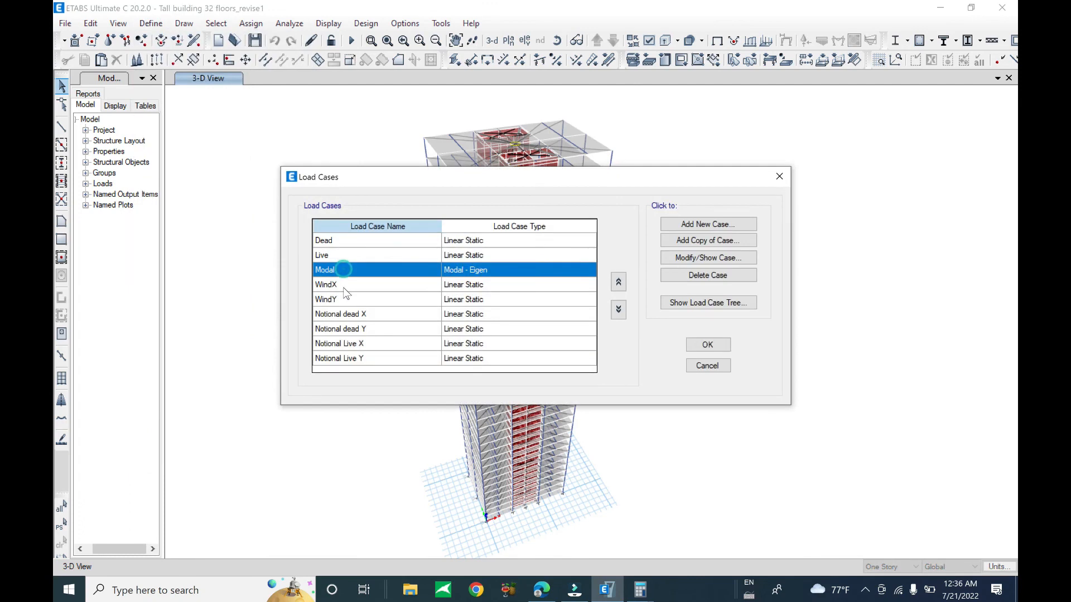
click(343, 286)
click(349, 301)
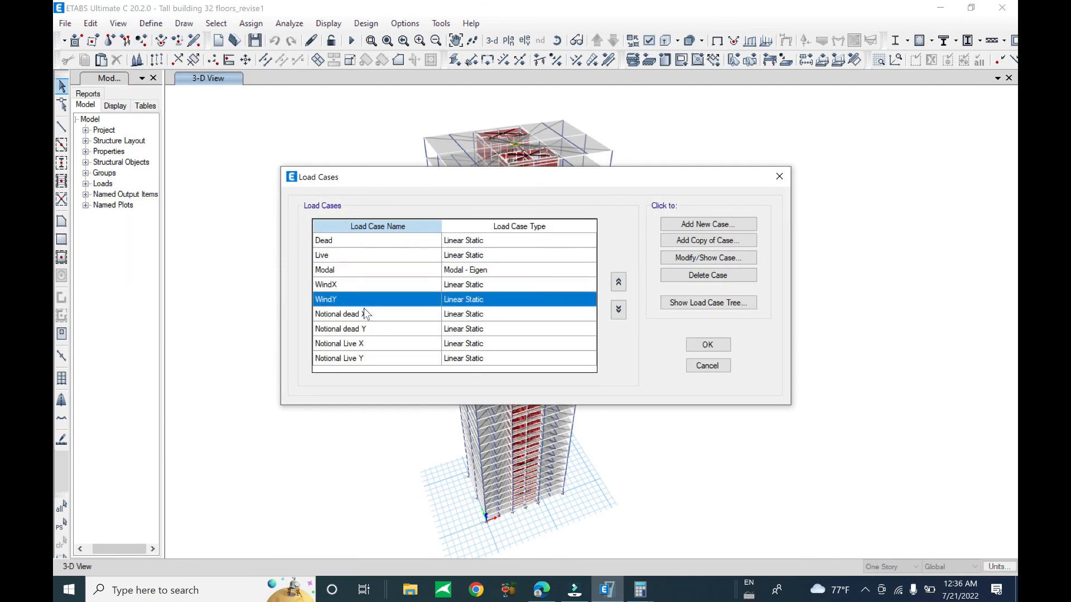
click(356, 300)
click(366, 315)
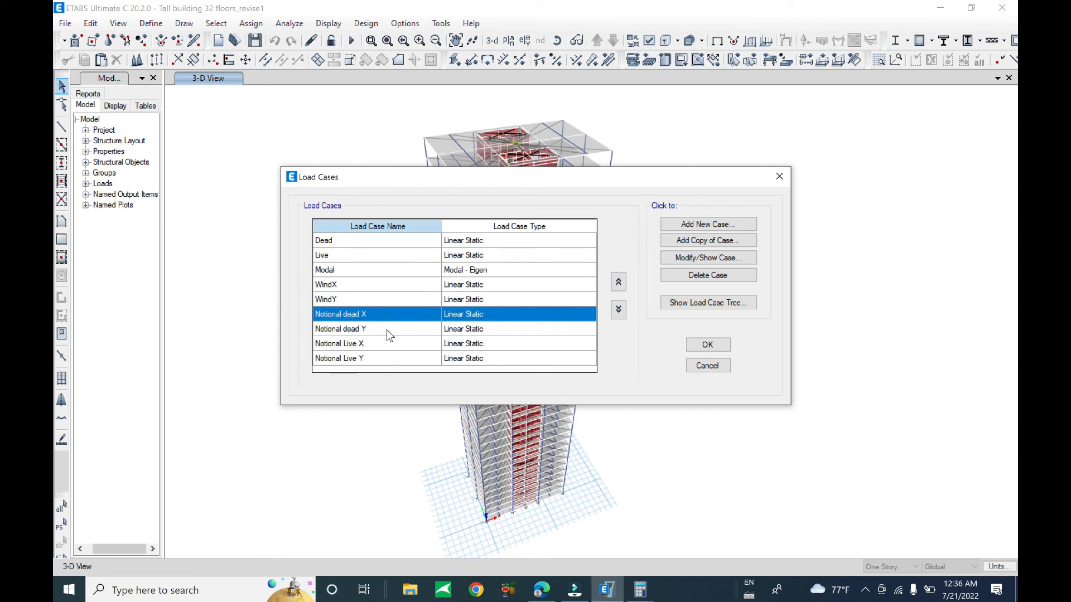
click(387, 329)
click(388, 344)
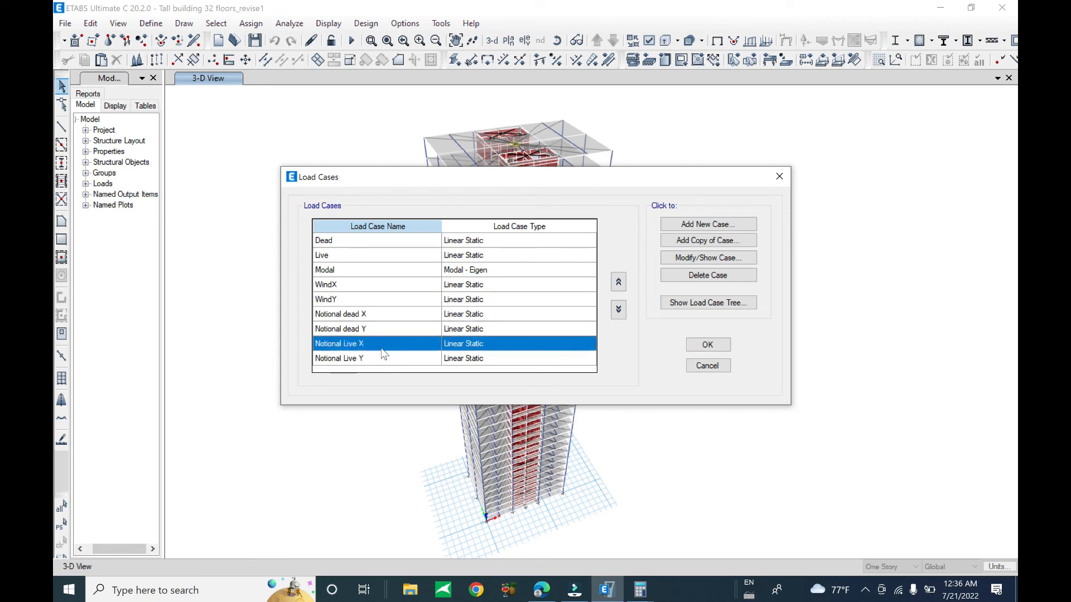
click(380, 359)
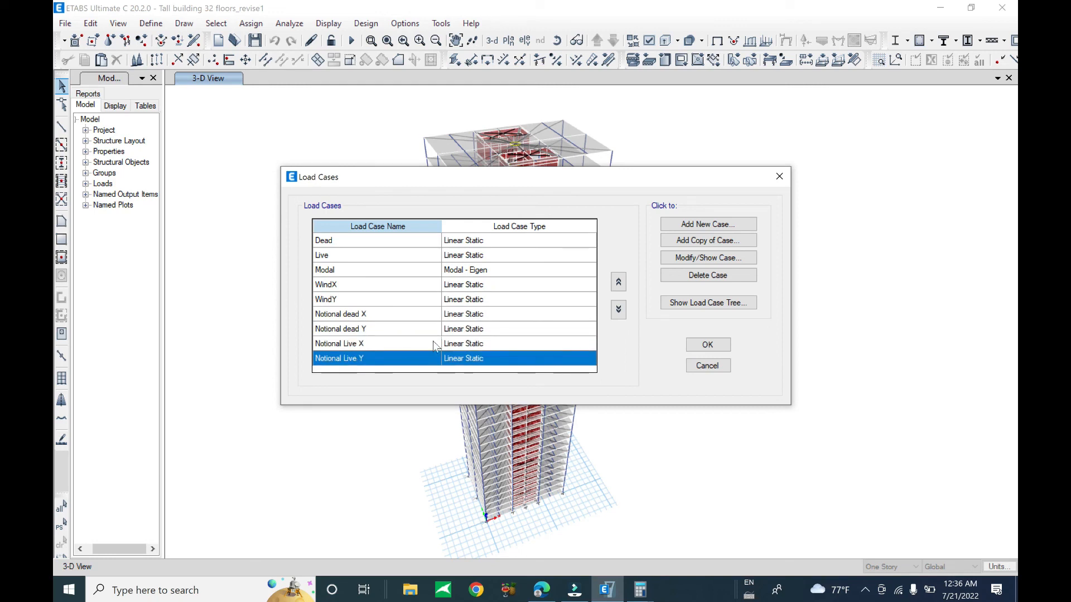
click(780, 177)
Step: Open the load combination definitions and look through the list of existing combinations
click(150, 23)
click(241, 357)
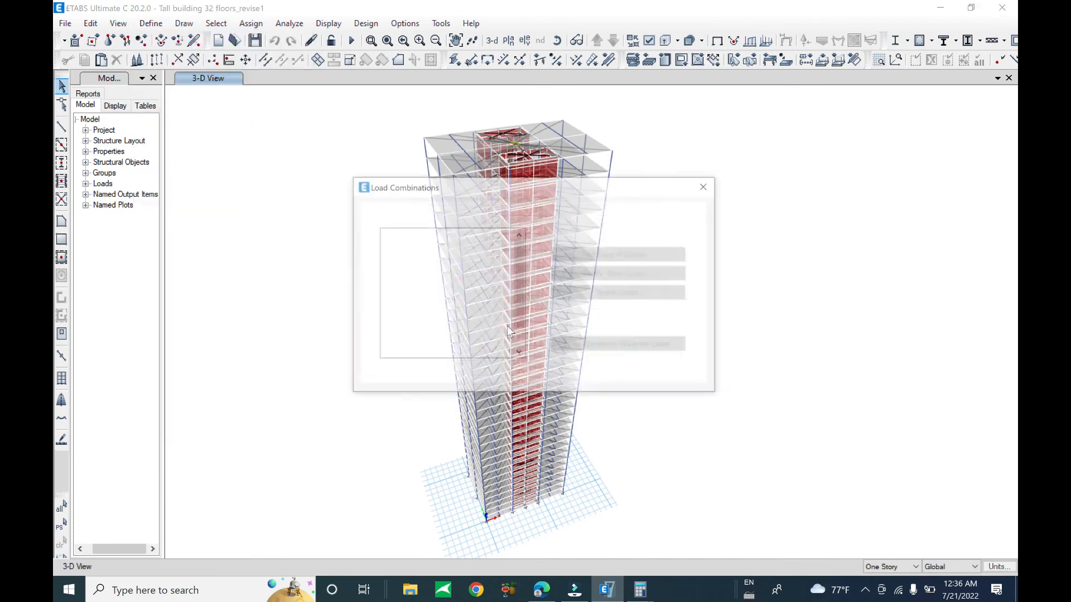
drag(525, 269, 537, 234)
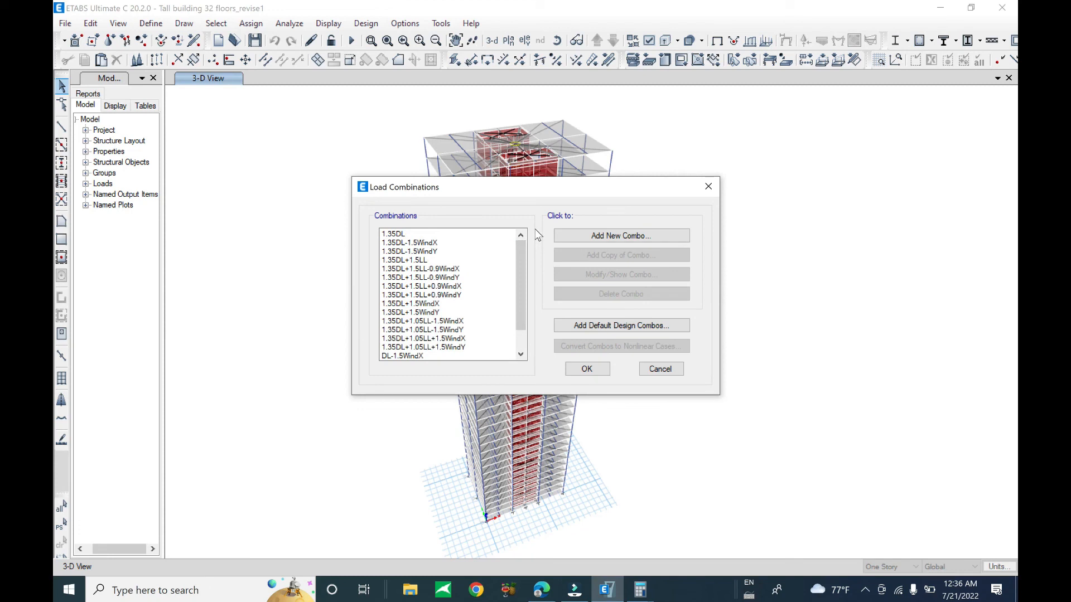